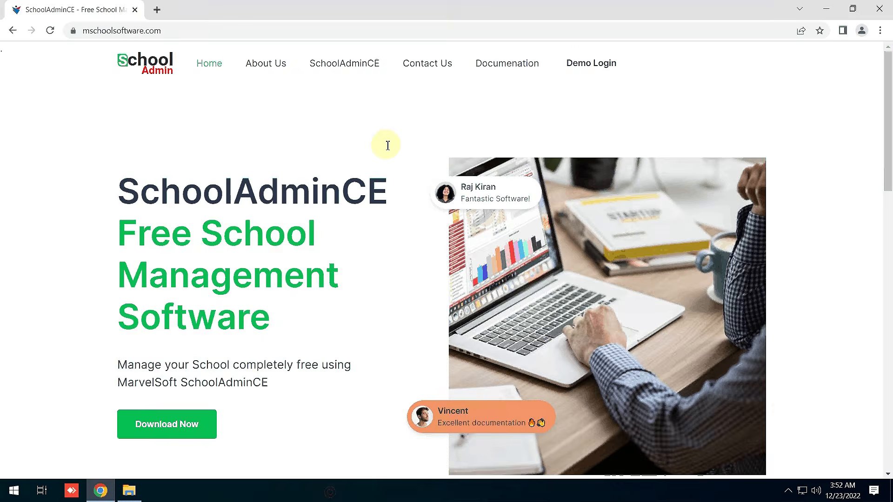
Go to the free download request form on the SchoolAdminCE website.
click(168, 30)
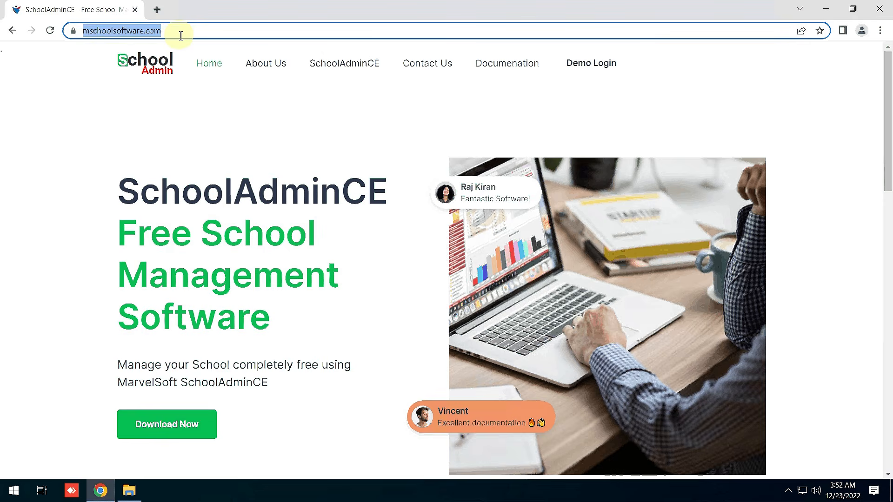
key(Escape)
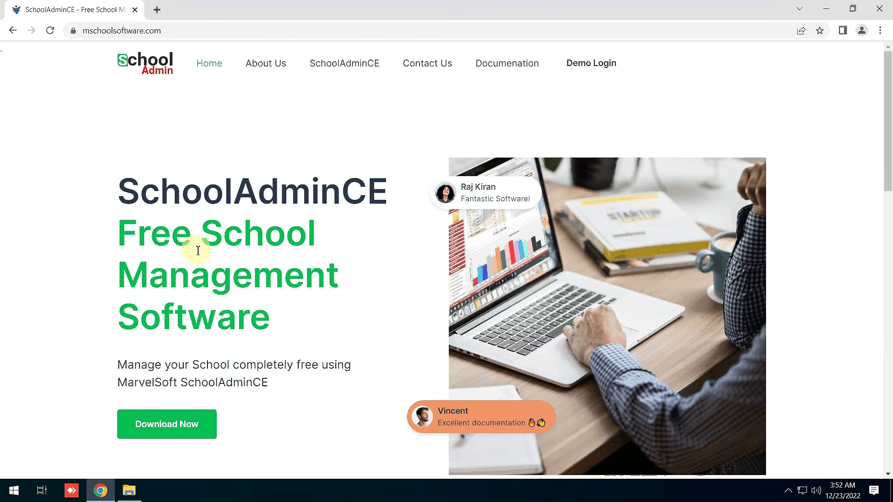
scroll(197, 251, down, 9)
scroll(264, 279, up, 8)
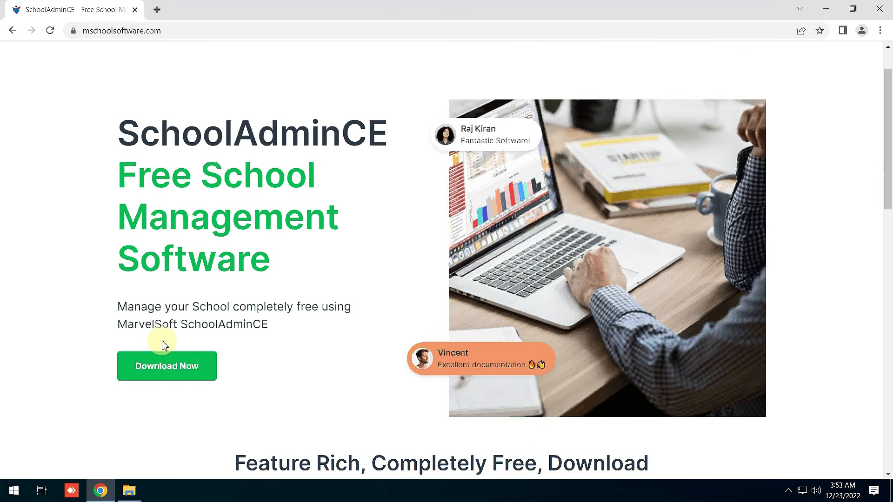
click(169, 371)
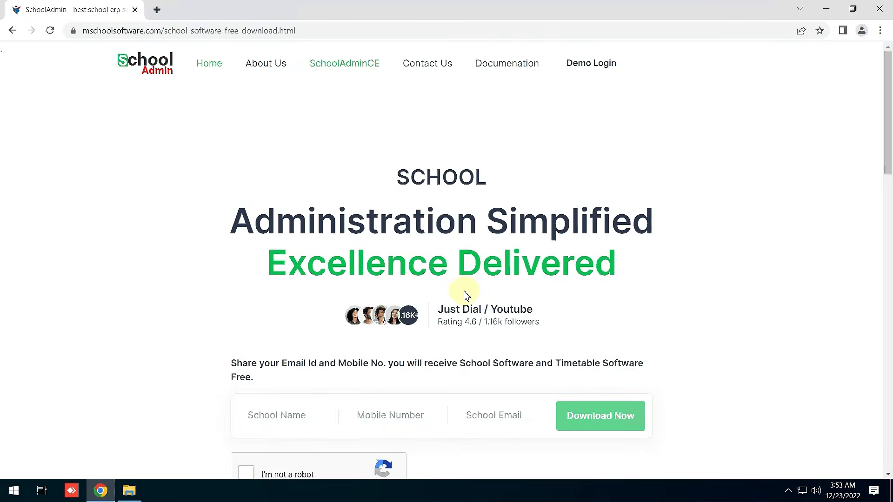
Submit the form with school name 'MarvelSoft Scho', a mobile number and school e-mail, passing the robot check.
scroll(395, 303, down, 2)
click(282, 304)
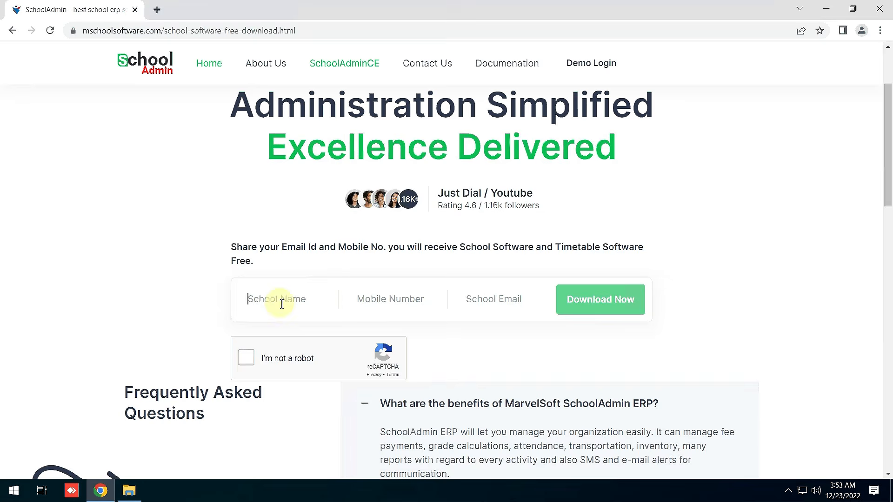
text(MarvelSoft Scho)
key(Tab)
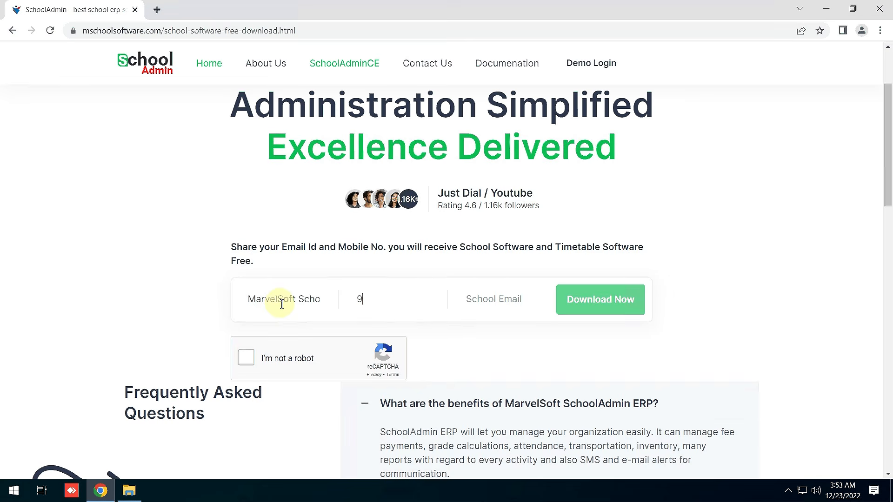
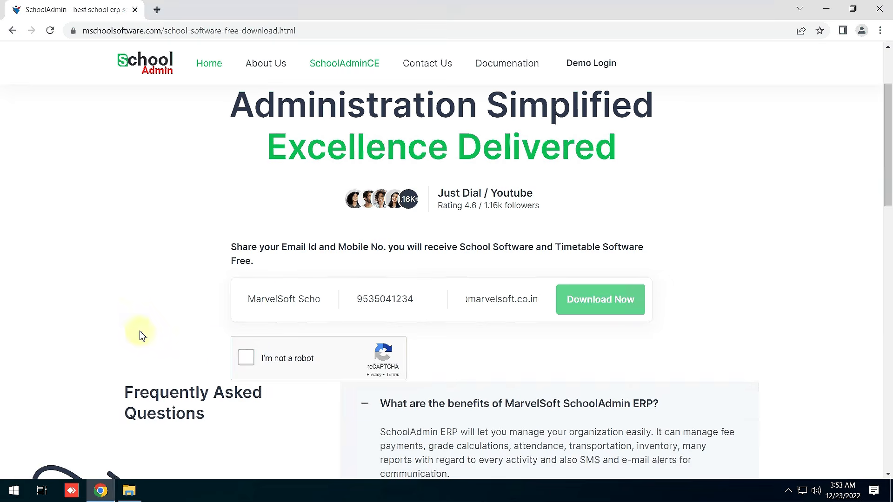
click(245, 359)
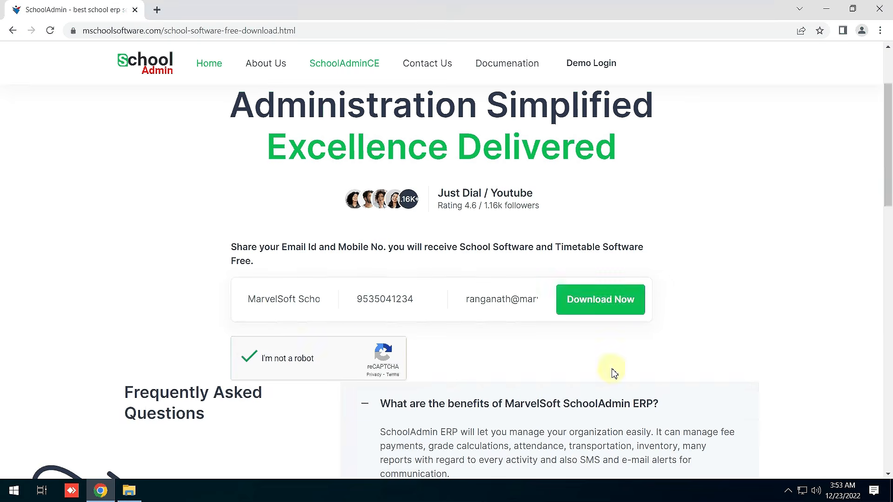
click(609, 307)
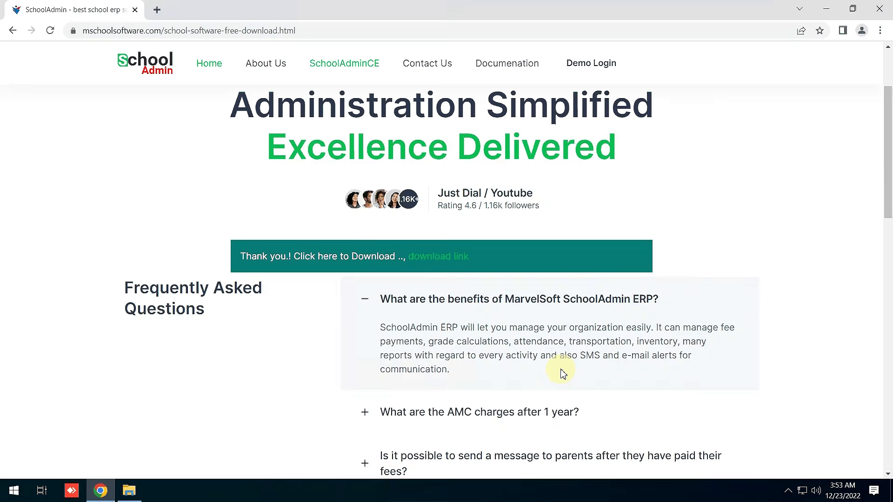
Start the SchoolAdminCE.zip download, check its download options, then go to the school-software.html product page.
click(467, 253)
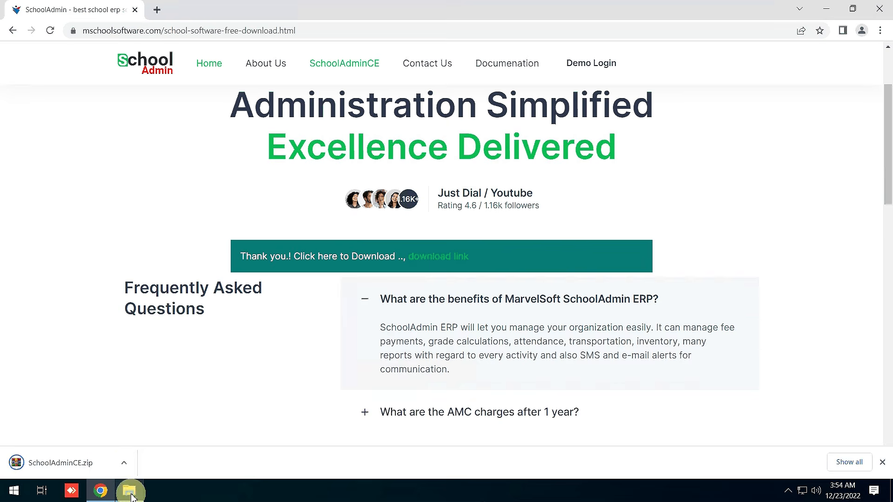
click(123, 463)
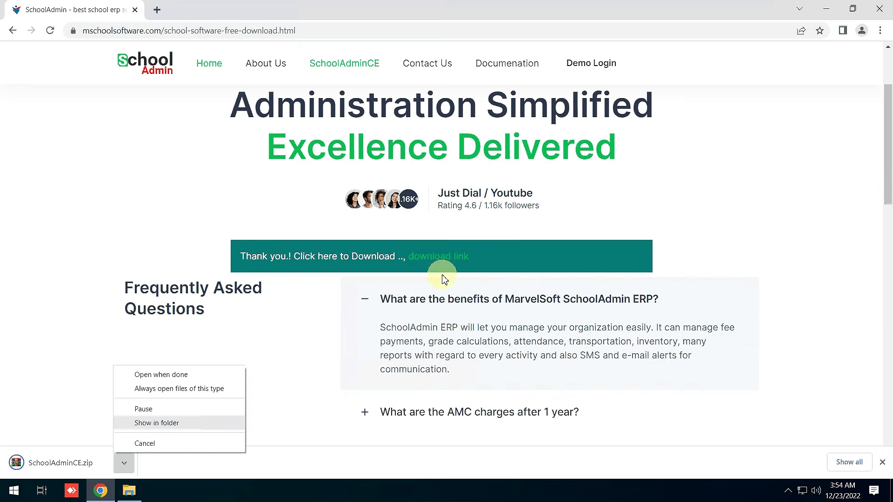
click(425, 437)
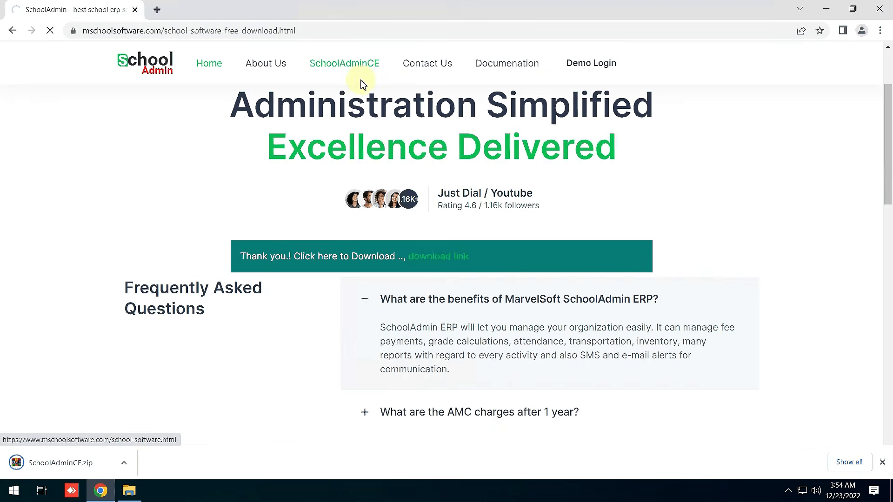
click(352, 68)
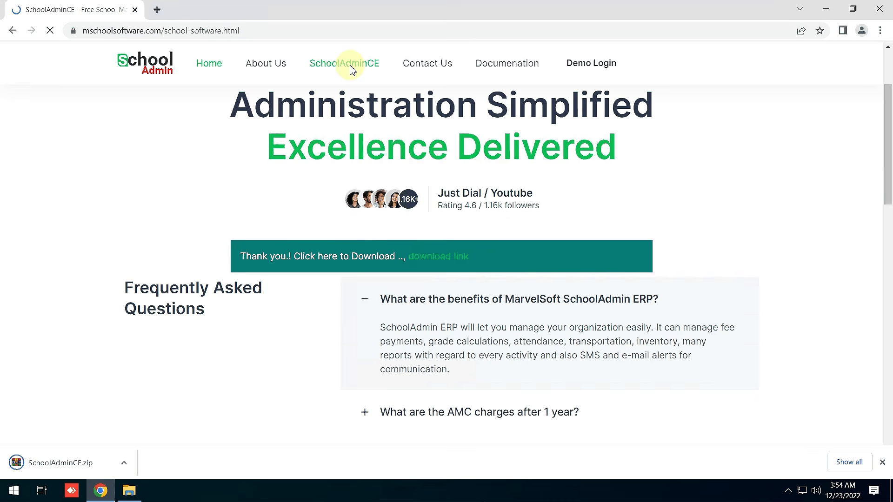
Scroll through the SchoolAdminCE product page's feature table and FAQ.
click(359, 65)
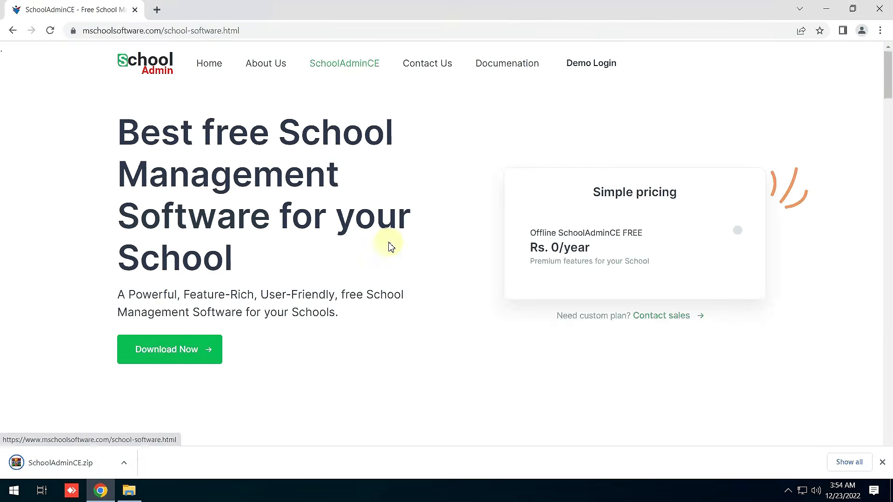
scroll(398, 285, down, 6)
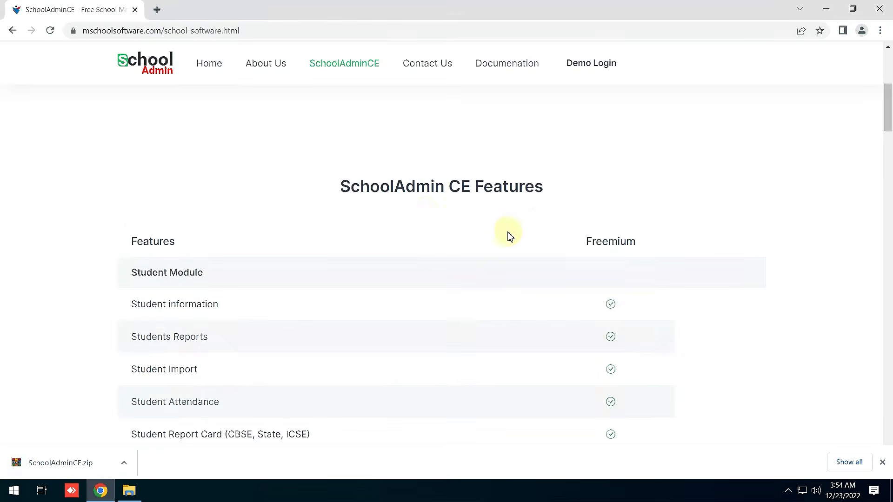
scroll(506, 235, down, 1)
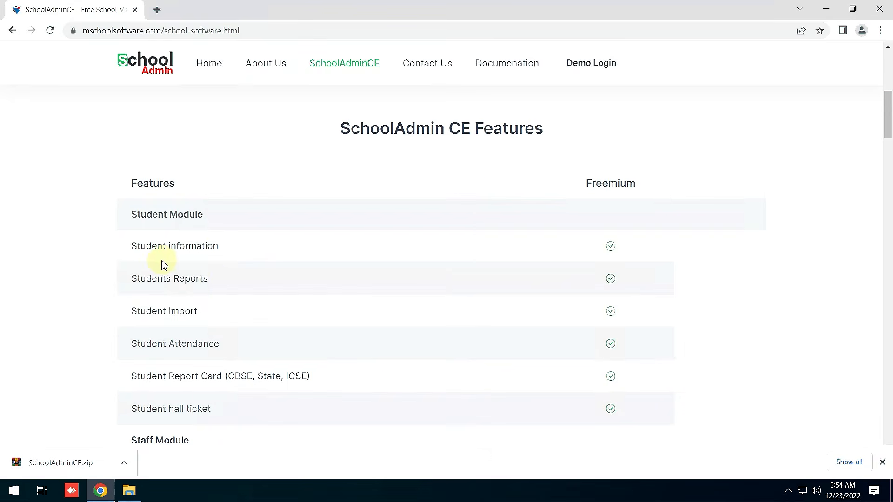
scroll(215, 284, down, 1)
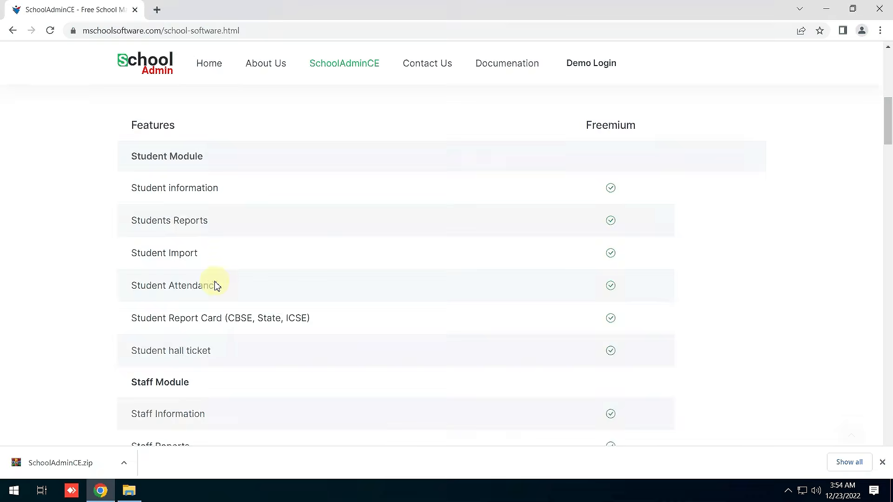
scroll(318, 295, down, 1)
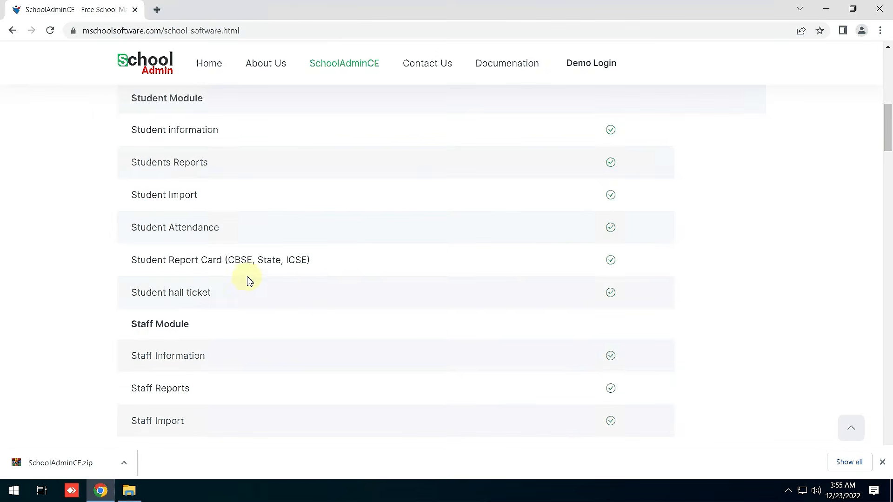
scroll(313, 277, down, 2)
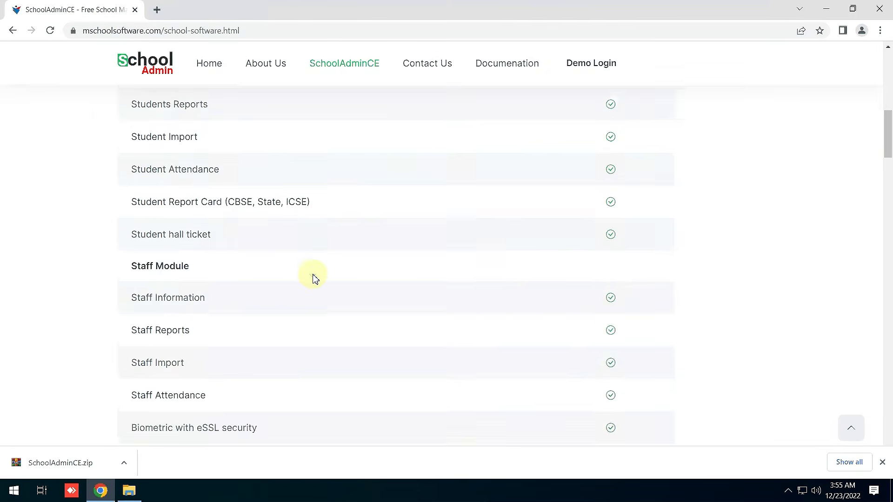
scroll(312, 278, down, 1)
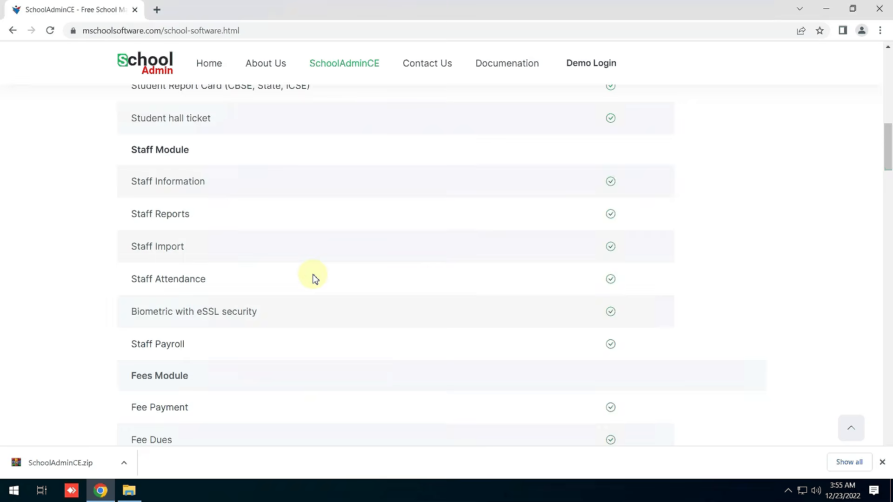
scroll(313, 278, down, 1)
scroll(313, 278, down, 2)
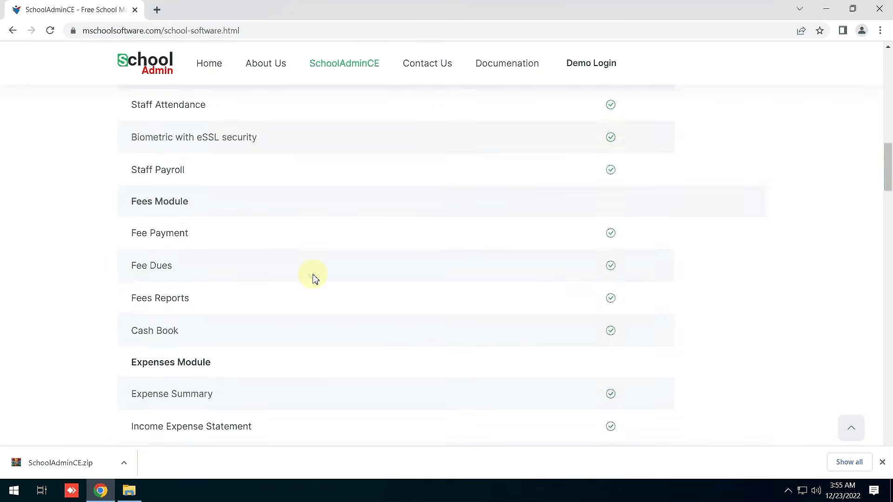
scroll(312, 277, down, 1)
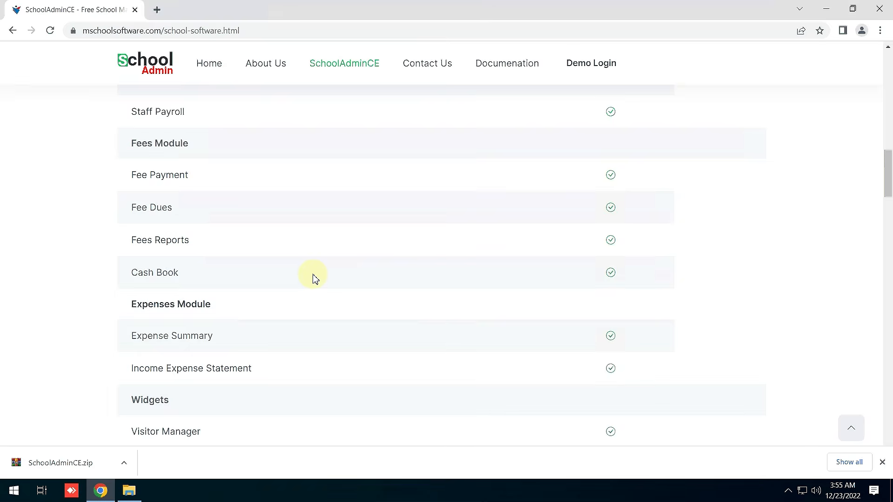
scroll(314, 278, down, 2)
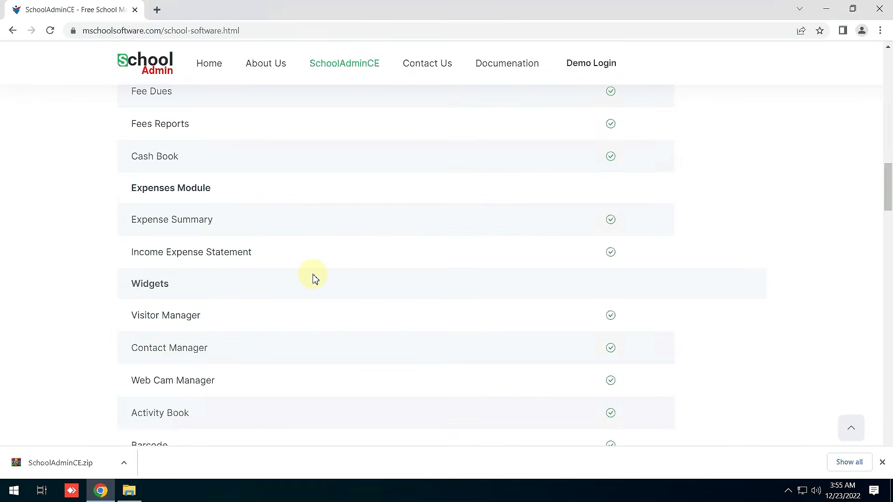
scroll(313, 278, down, 1)
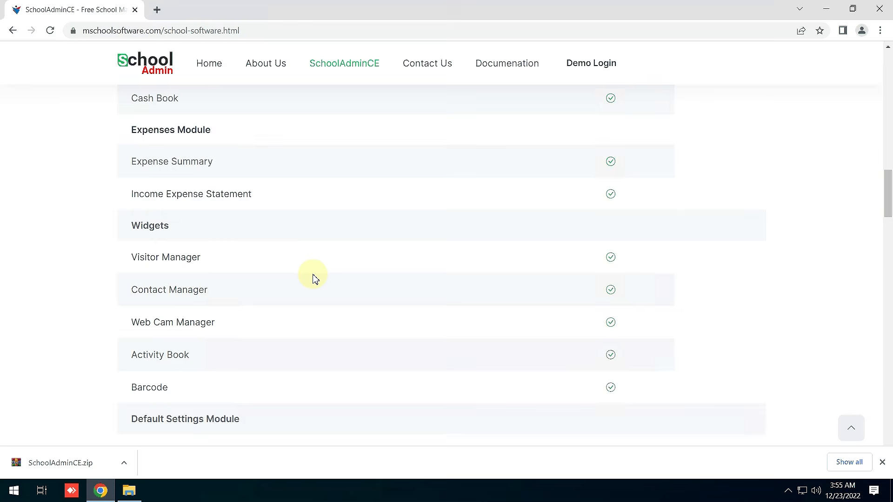
scroll(313, 278, down, 4)
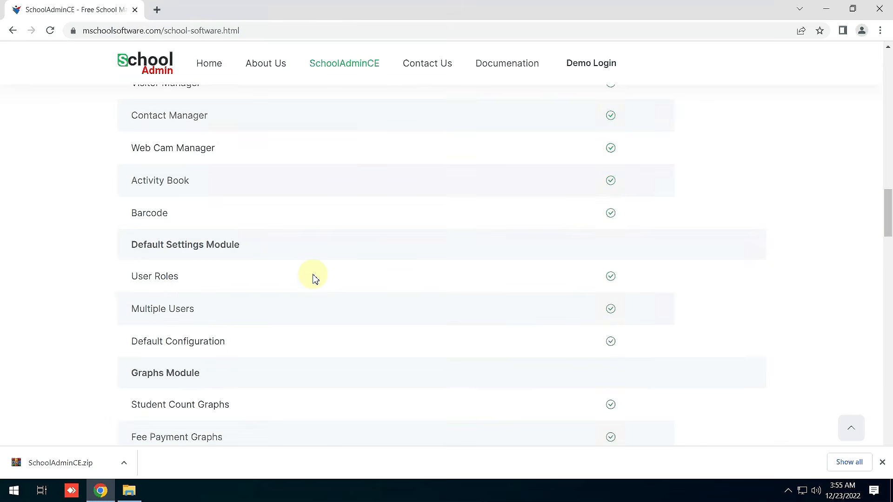
scroll(313, 278, down, 3)
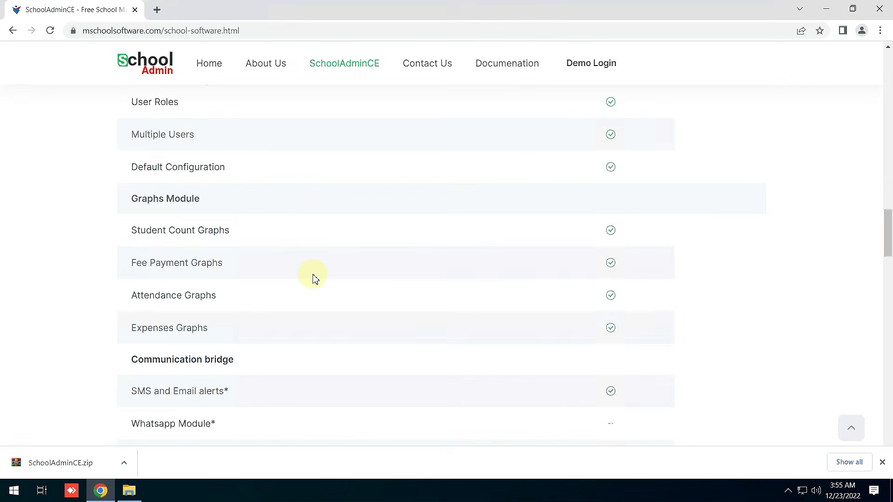
scroll(313, 278, down, 2)
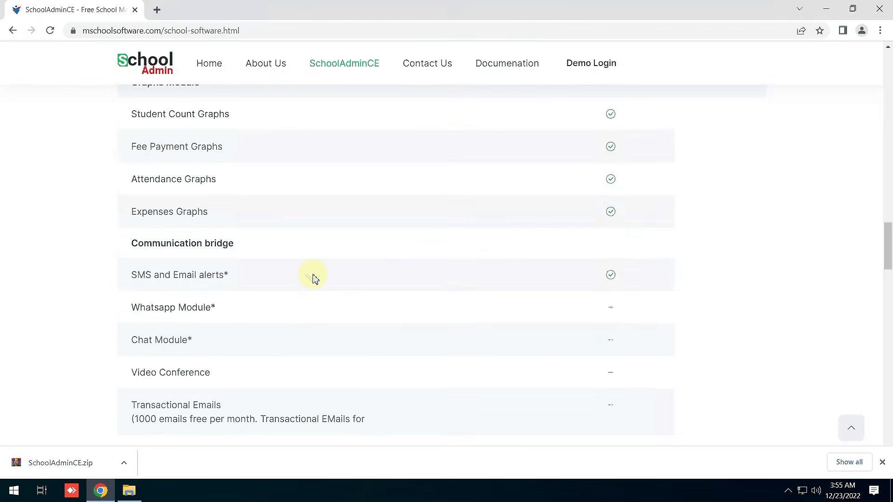
scroll(313, 278, down, 2)
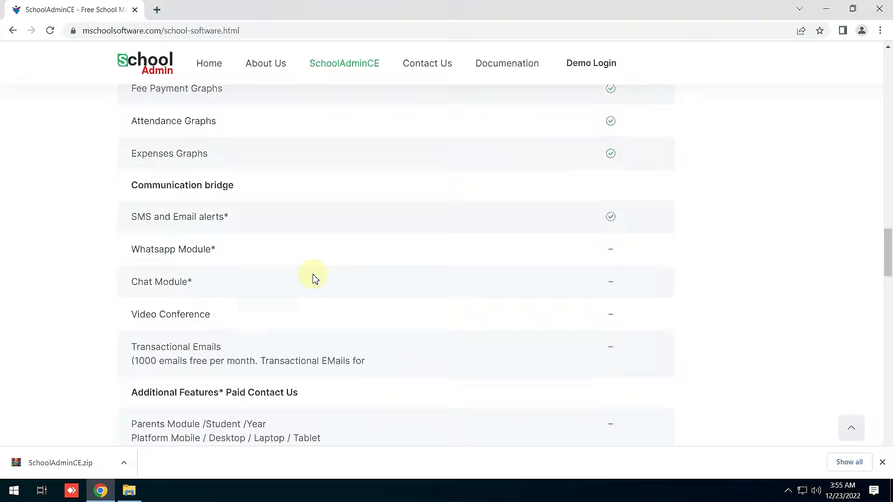
scroll(313, 279, down, 2)
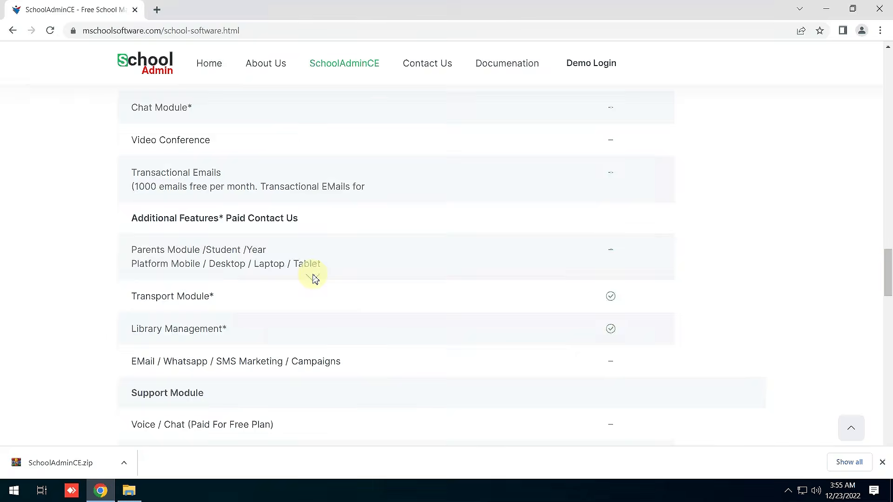
scroll(313, 278, down, 1)
scroll(313, 278, down, 1)
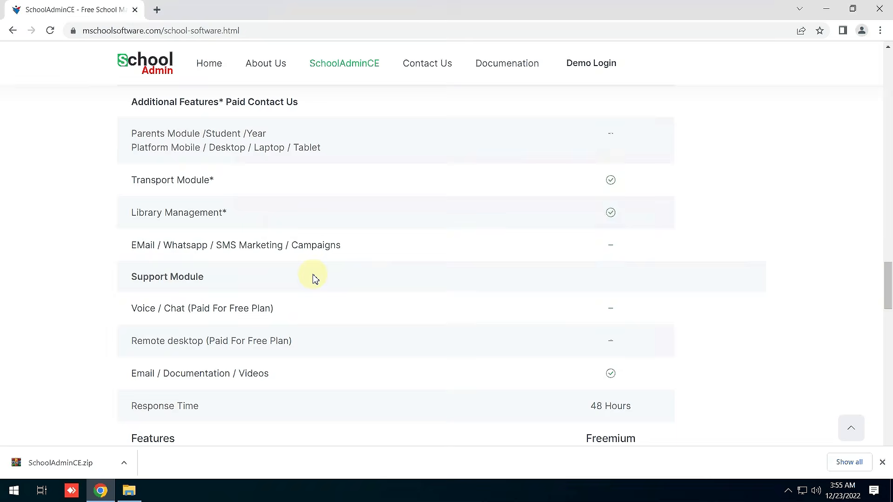
scroll(313, 279, down, 1)
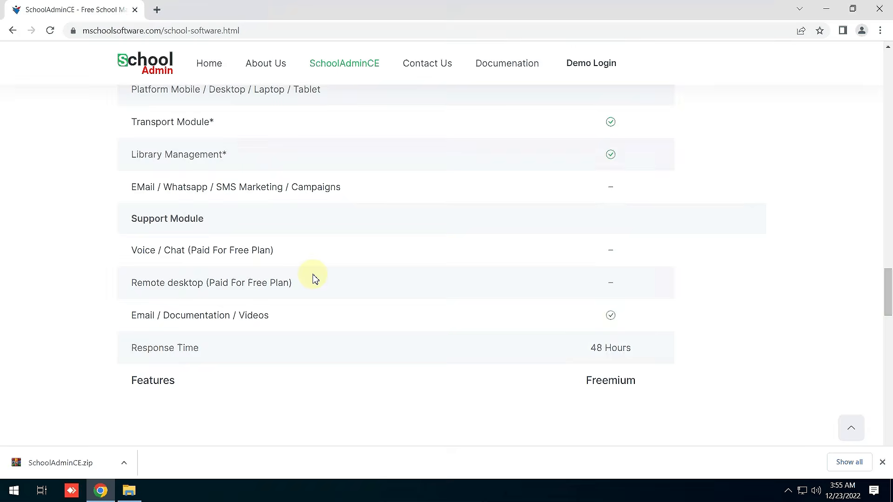
scroll(313, 278, down, 5)
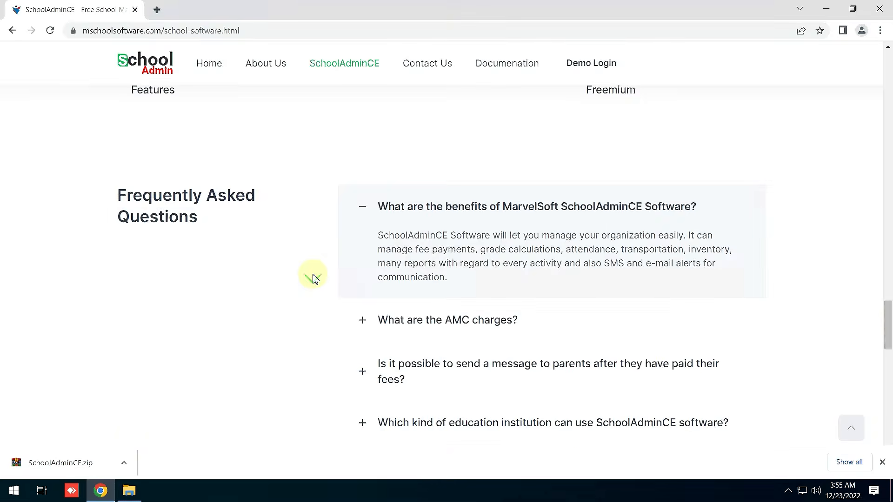
scroll(313, 279, down, 3)
scroll(263, 279, up, 10)
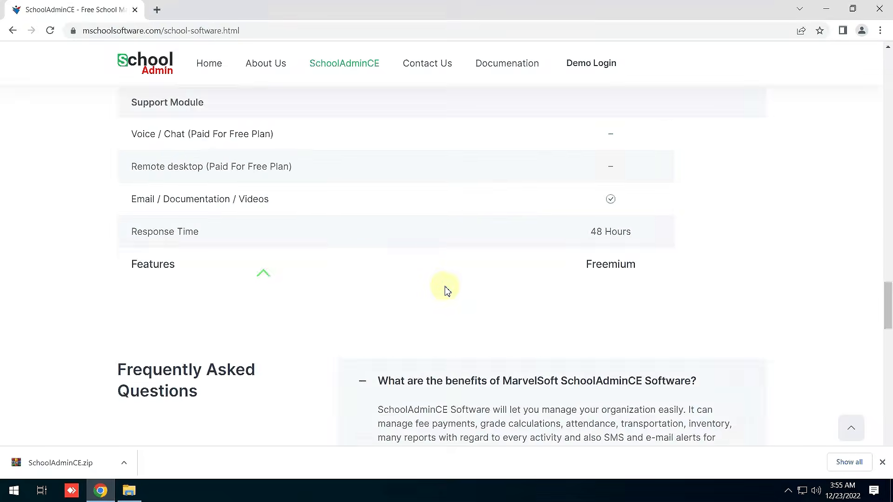
scroll(445, 287, up, 14)
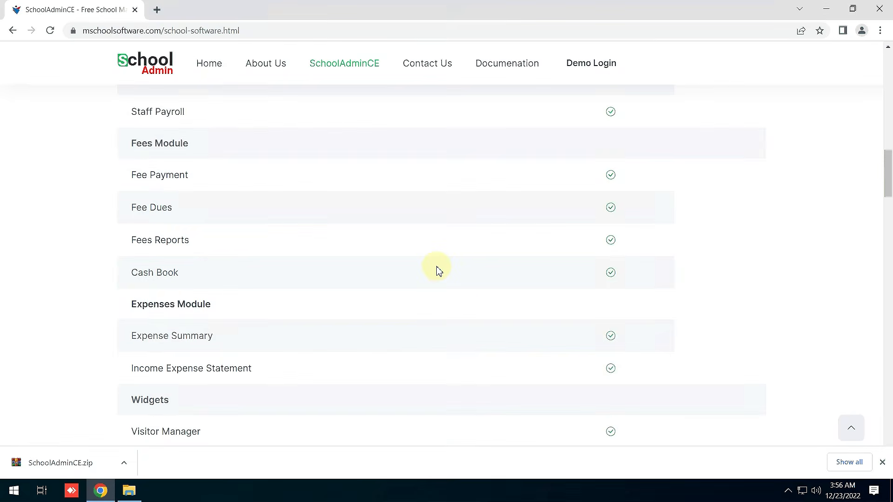
scroll(451, 258, down, 10)
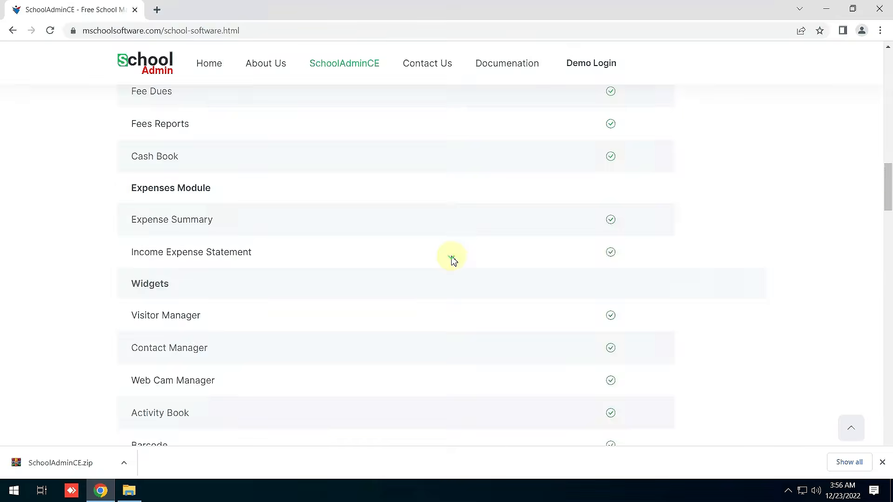
scroll(264, 362, down, 3)
Extract the SchoolAdminCE zip in Downloads using Extract to "SchoolAdminCE\".
click(129, 491)
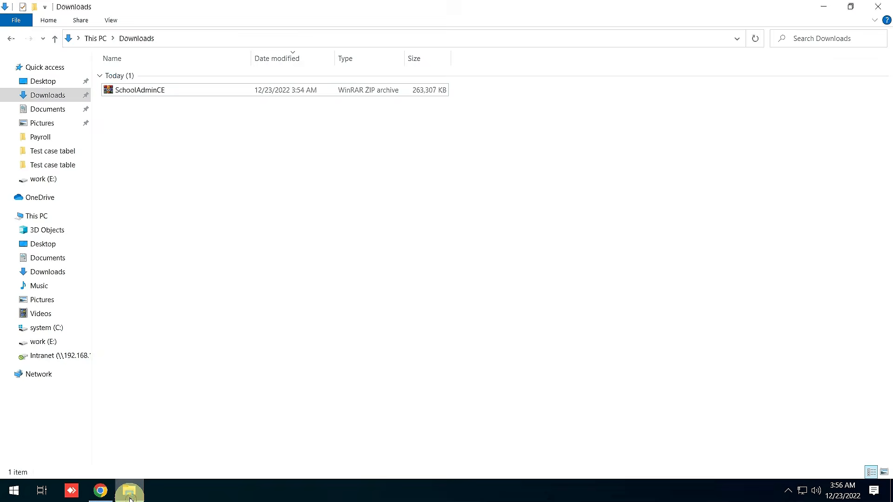
click(141, 90)
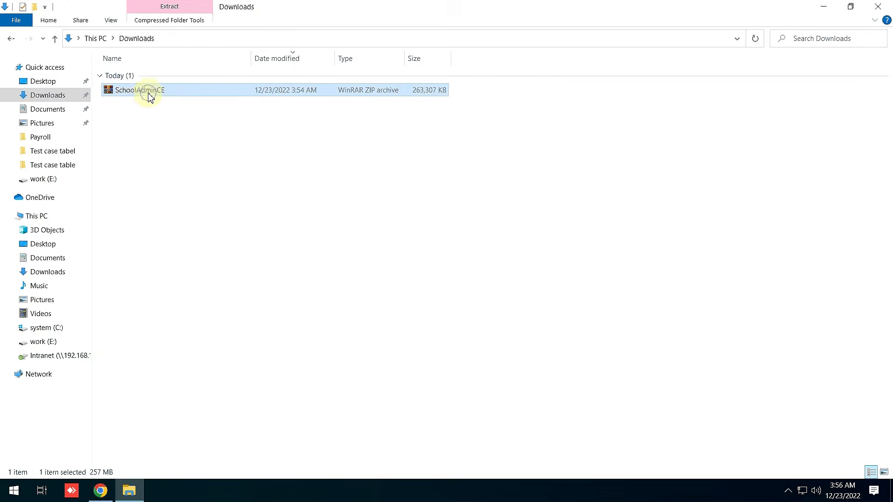
click(148, 94)
right_click(149, 95)
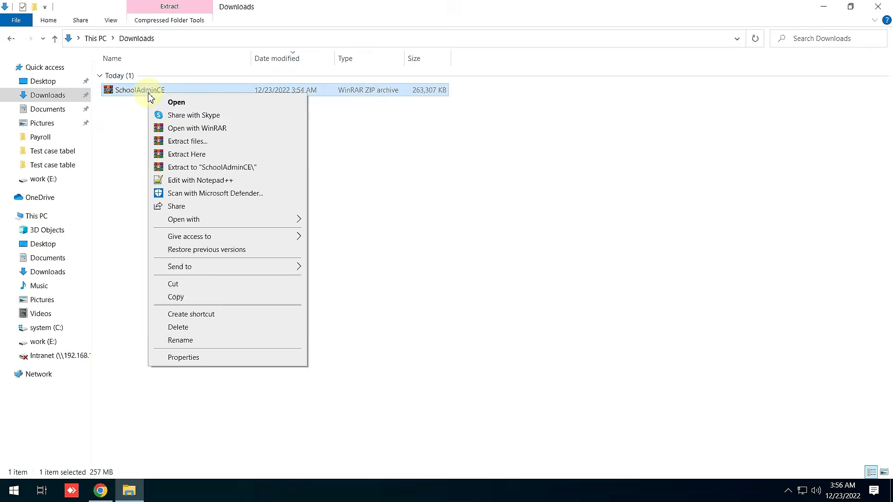
click(206, 168)
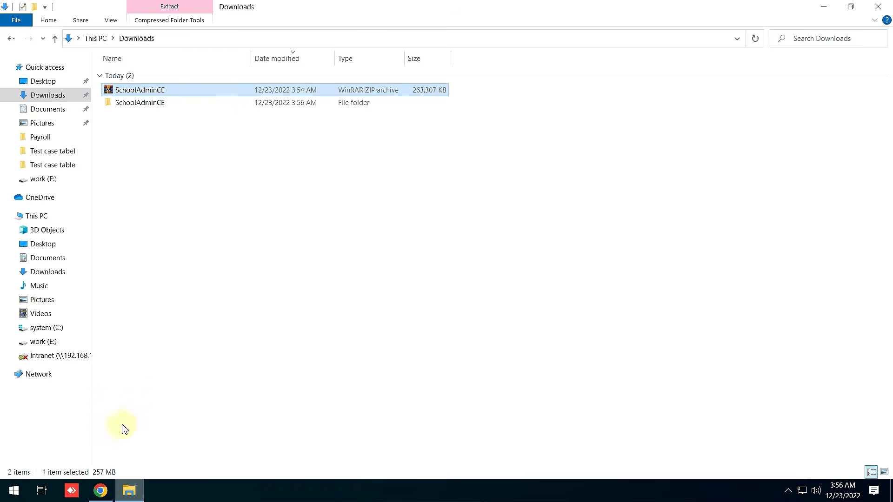
mouse_move(409, 2)
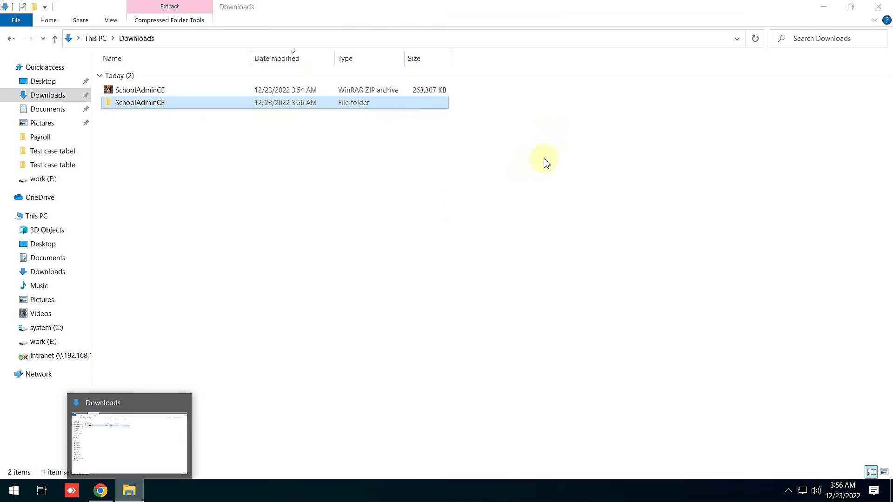
Open the extracted SchoolAdminCE folder and select the MarvelSoft SchoolAdminCE application inside.
double_click(147, 108)
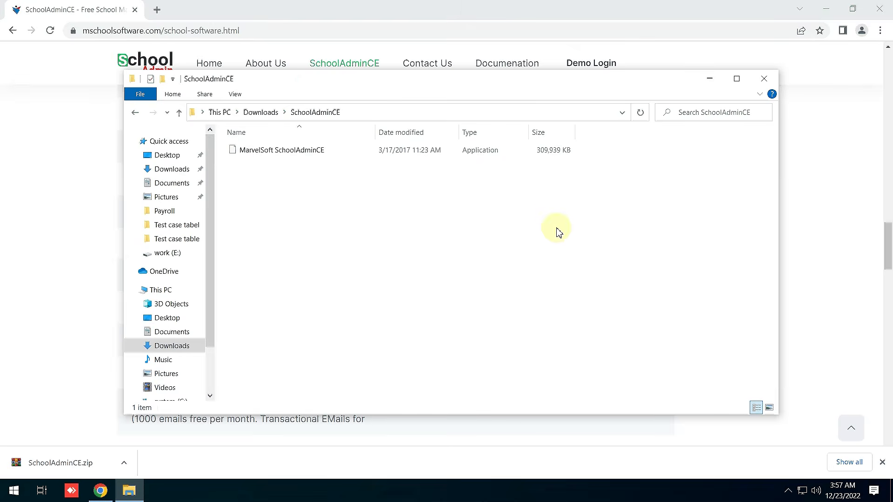
click(445, 78)
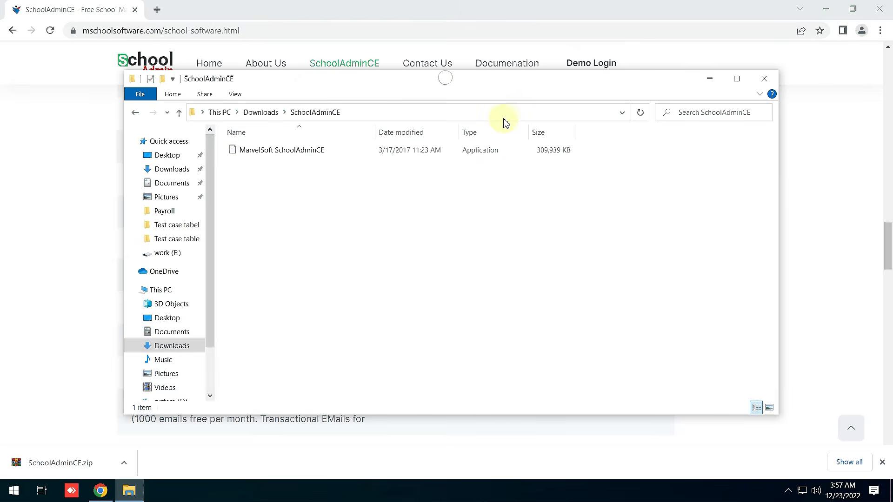
drag(506, 122, 478, 131)
click(326, 205)
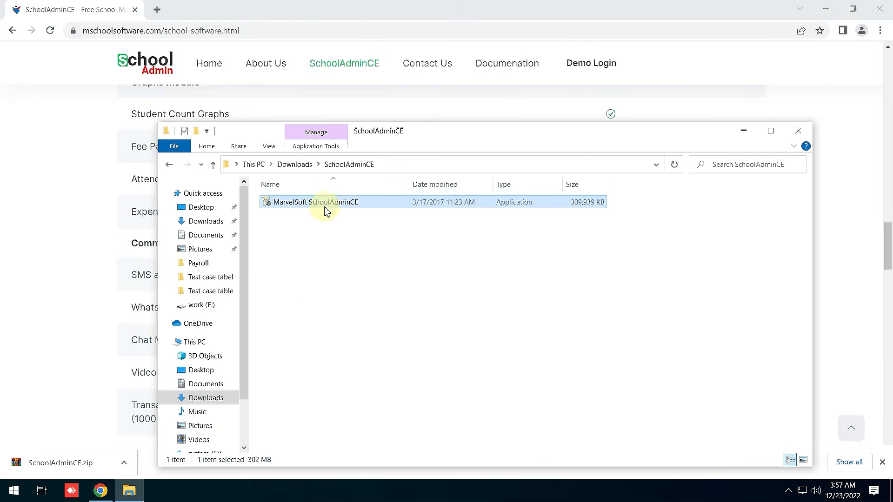
Launch the MarvelSoft SchoolAdminCE installer and read the 5th Standard fee notes down to Get Fee receipt.
double_click(299, 205)
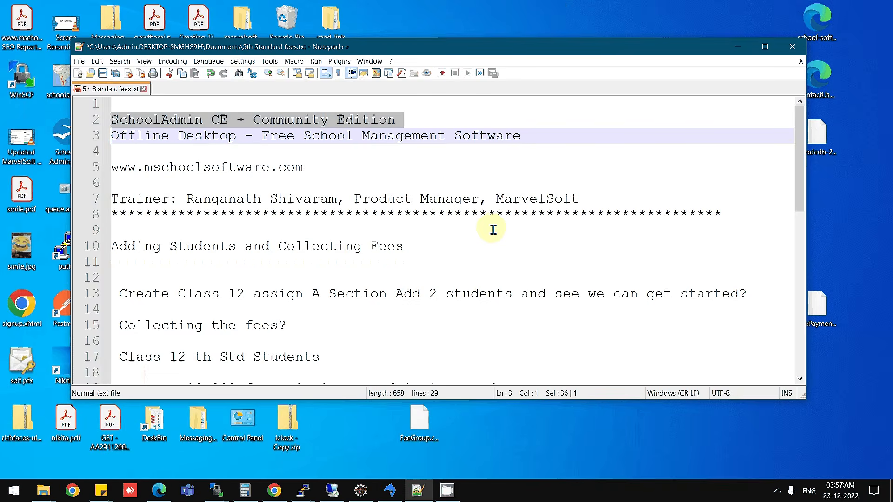
scroll(495, 230, down, 1)
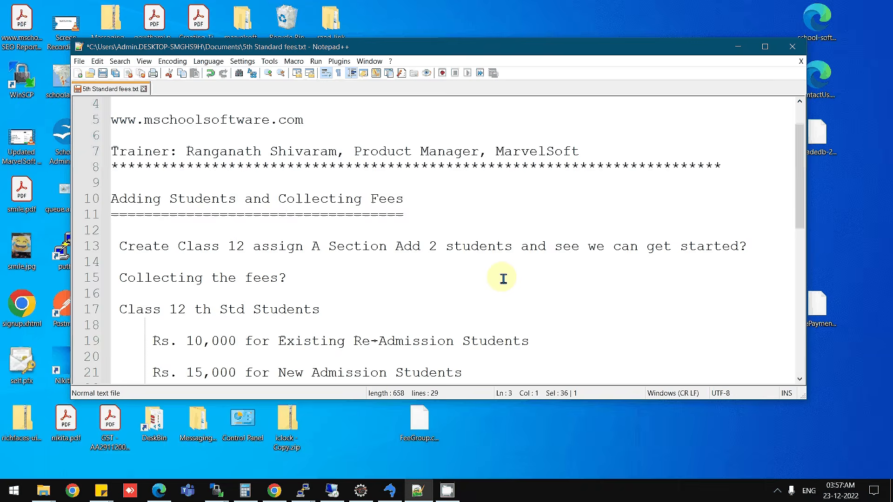
scroll(503, 279, down, 1)
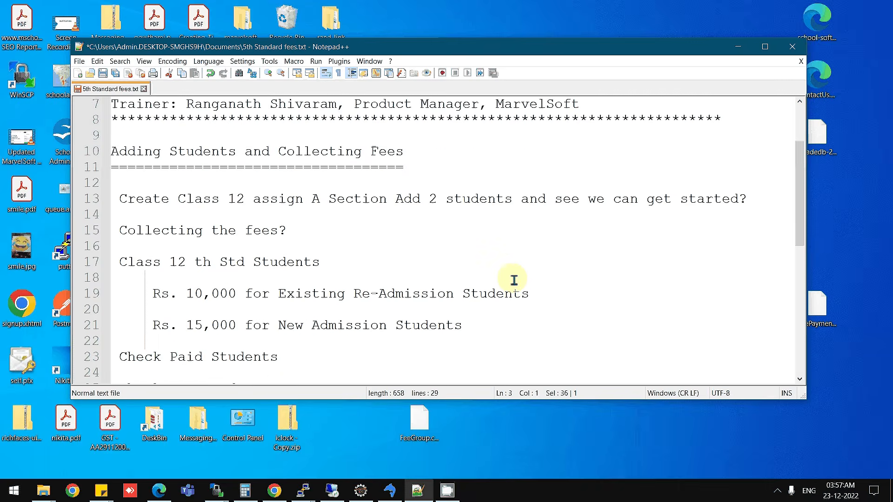
scroll(512, 284, down, 1)
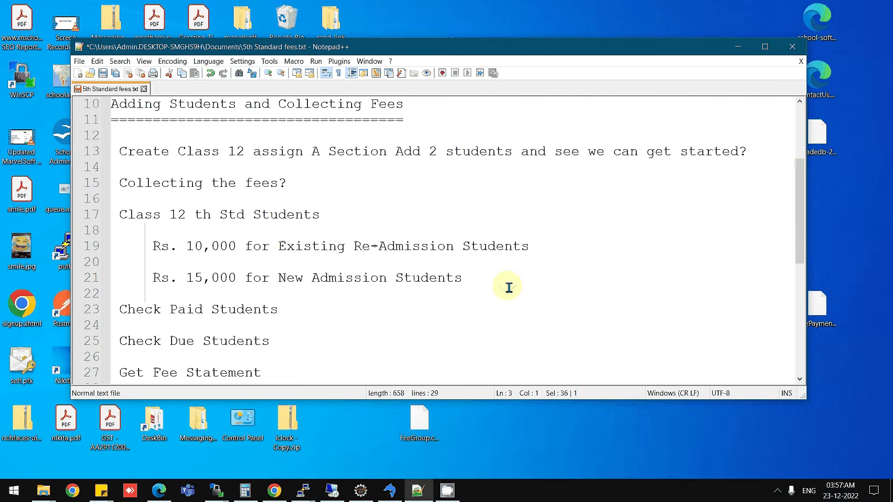
scroll(508, 288, down, 1)
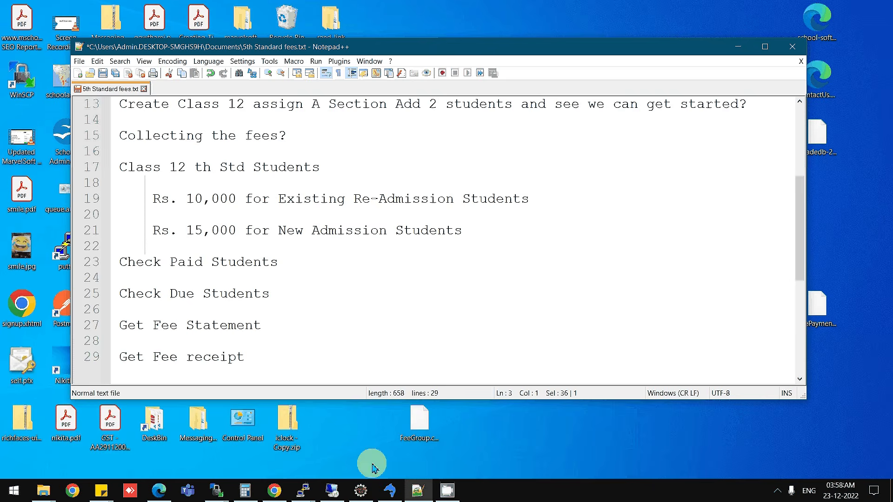
click(331, 491)
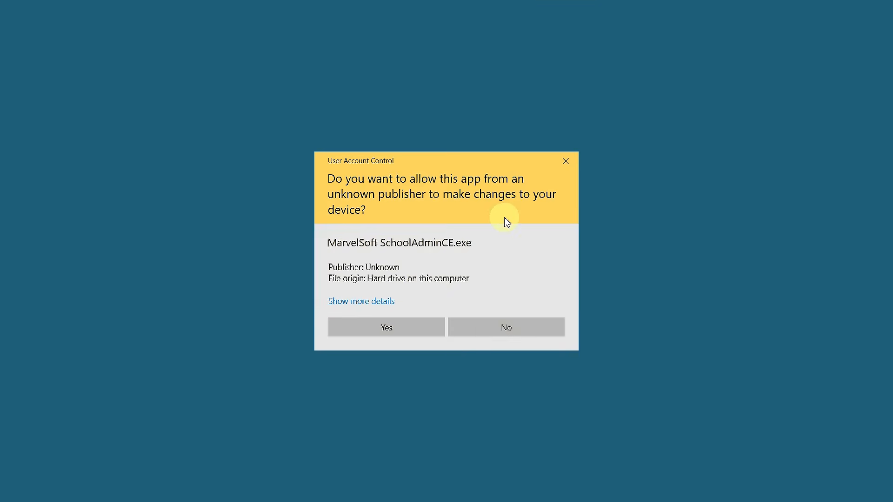
Allow the installer, accept the license, and keep C:\Program Files (x86)\SchoolAdmin as install folder.
click(390, 333)
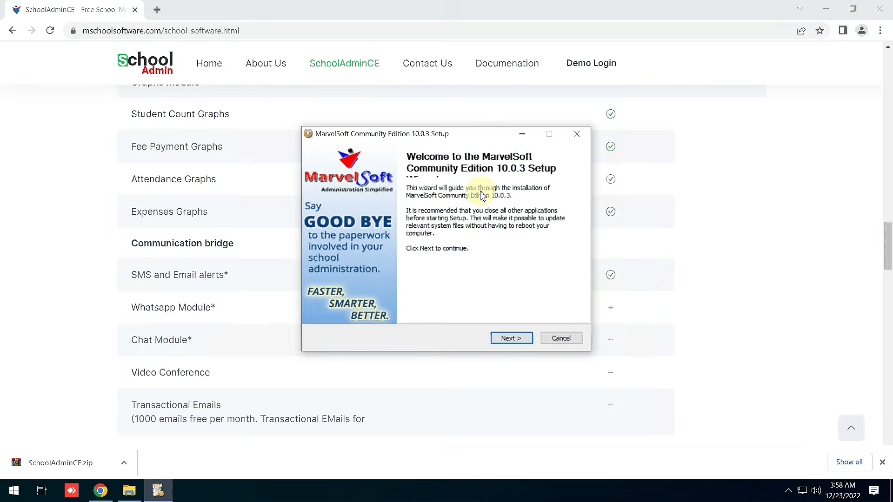
drag(454, 133, 414, 113)
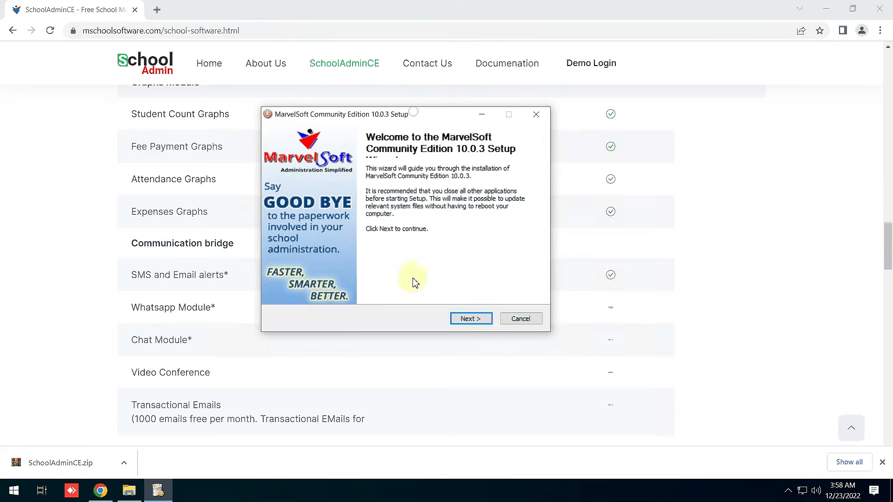
click(471, 320)
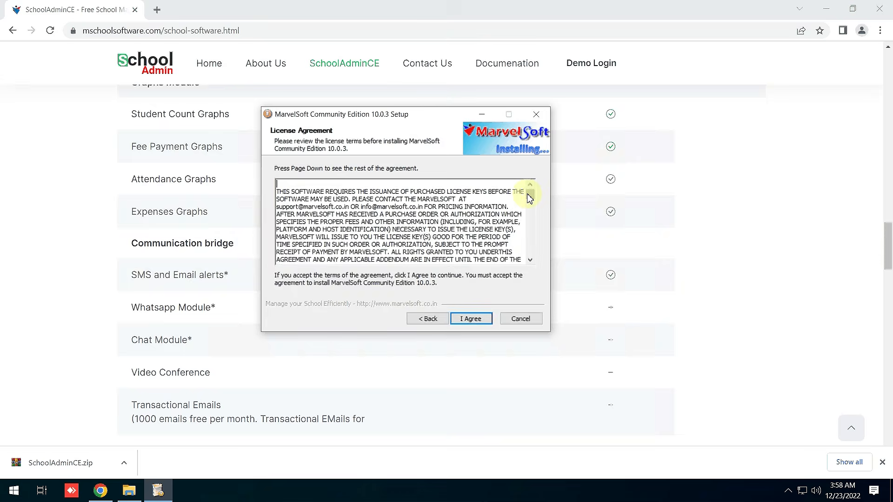
drag(529, 197, 531, 270)
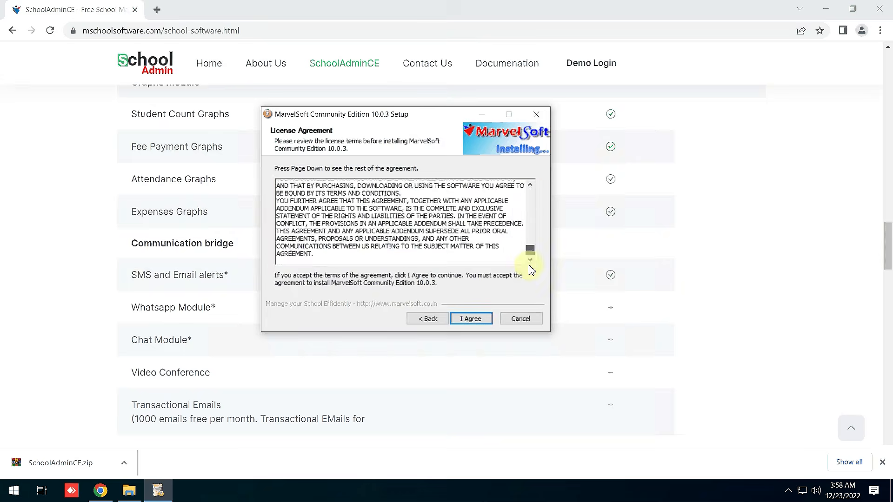
click(473, 320)
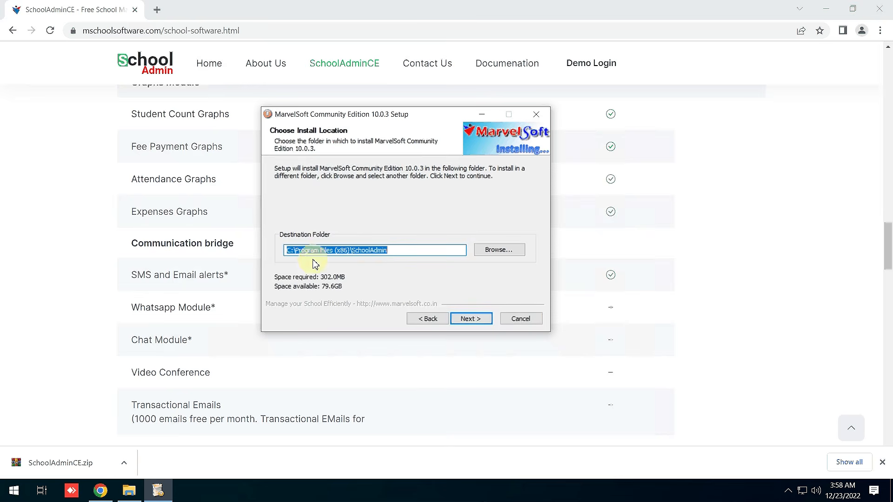
click(393, 250)
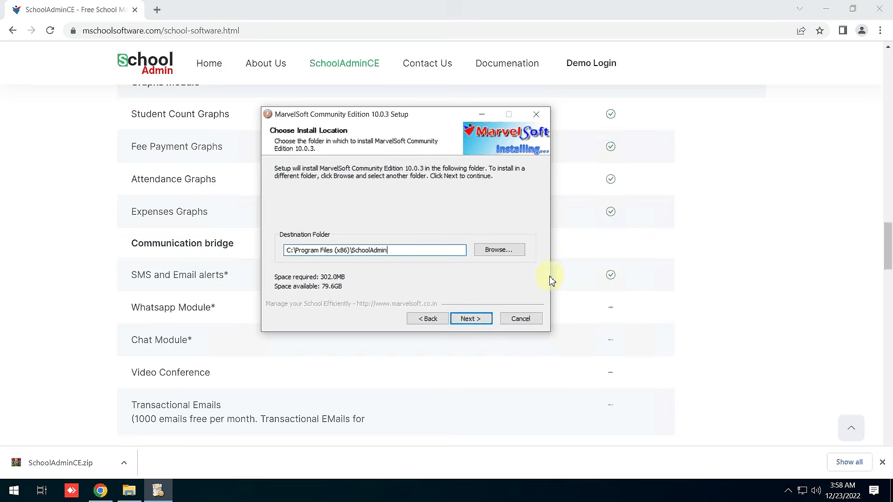
click(471, 319)
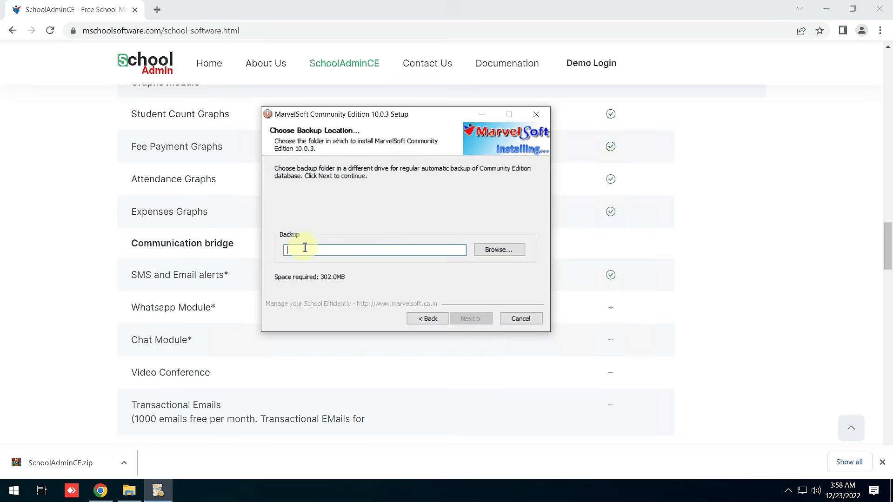
Create a SchoolAdminCE-Backup folder on work (E:) and choose it as the backup location.
click(495, 255)
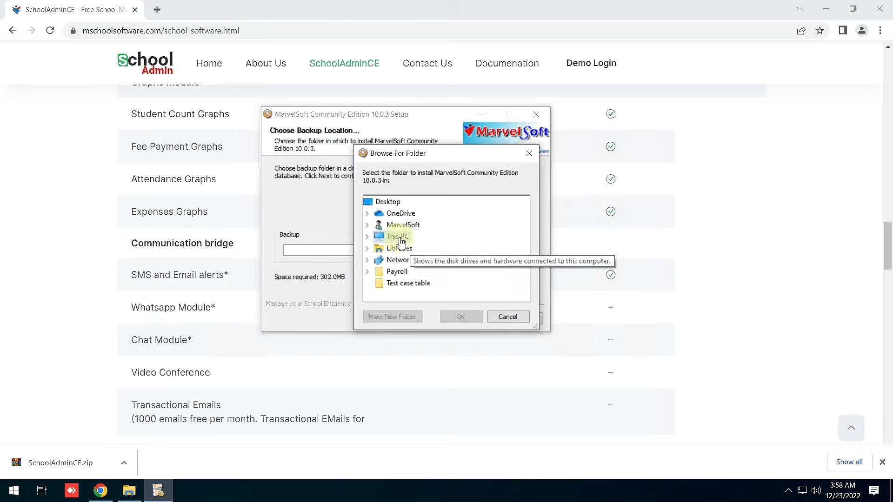
double_click(400, 239)
scroll(439, 271, down, 1)
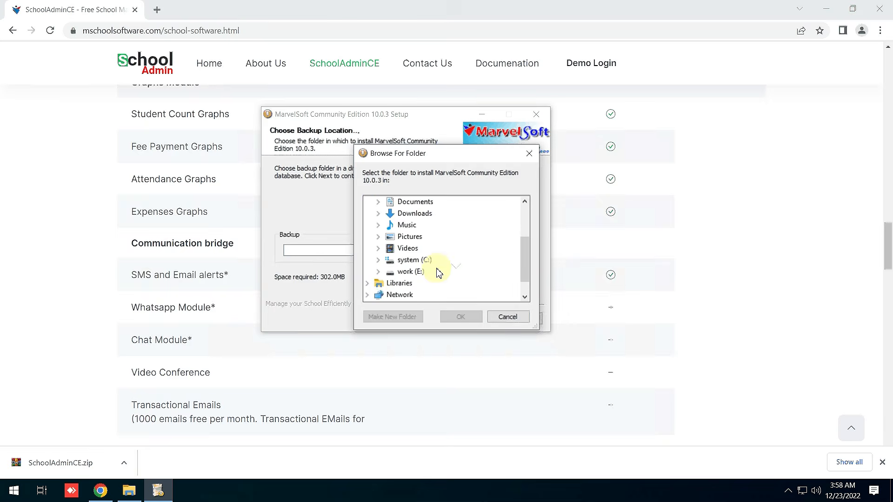
double_click(407, 271)
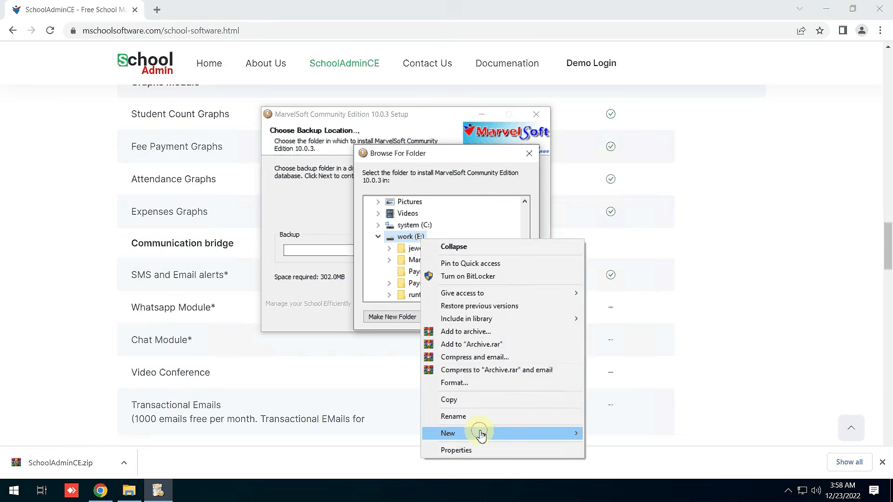
mouse_move(504, 434)
click(607, 438)
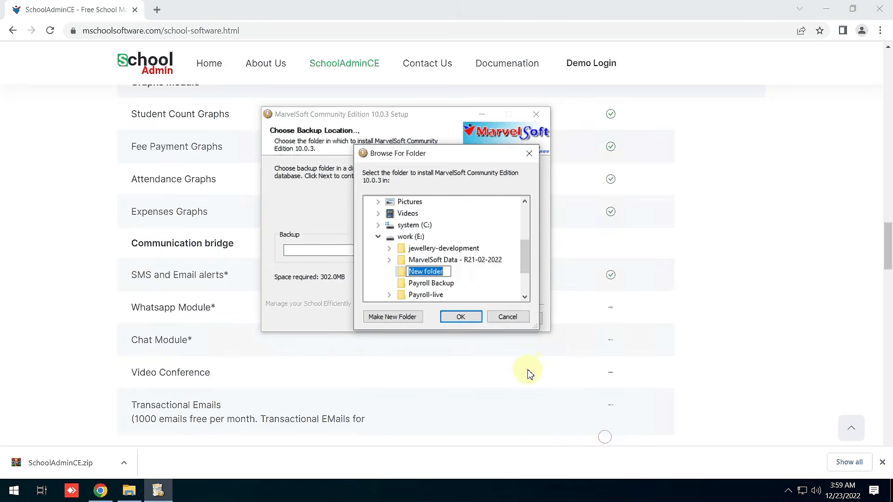
text(Schoo)
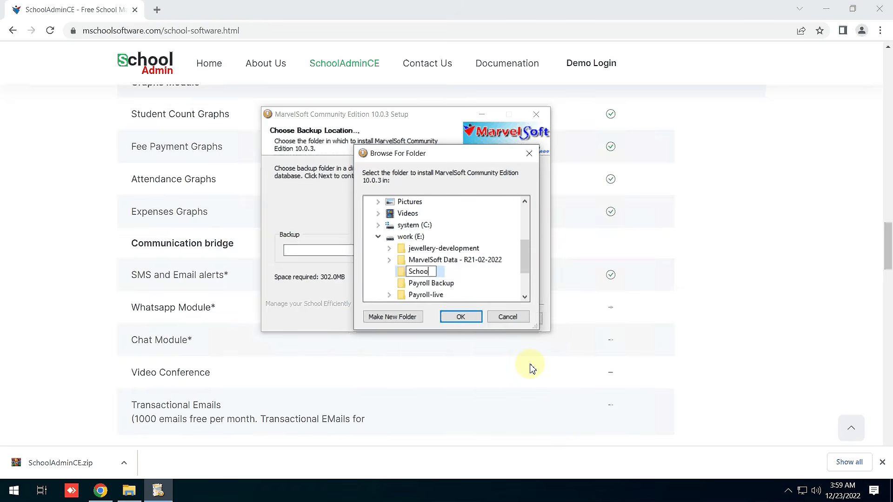
text(lAdmin CE-Backup)
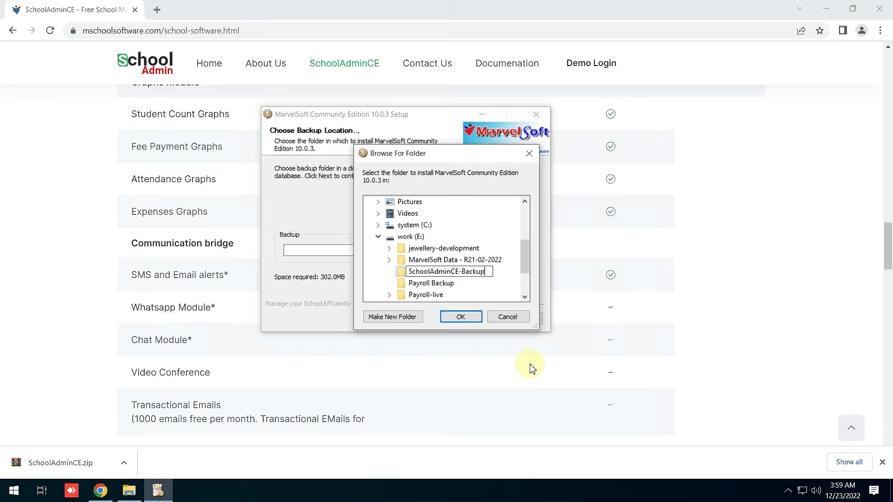
key(Escape)
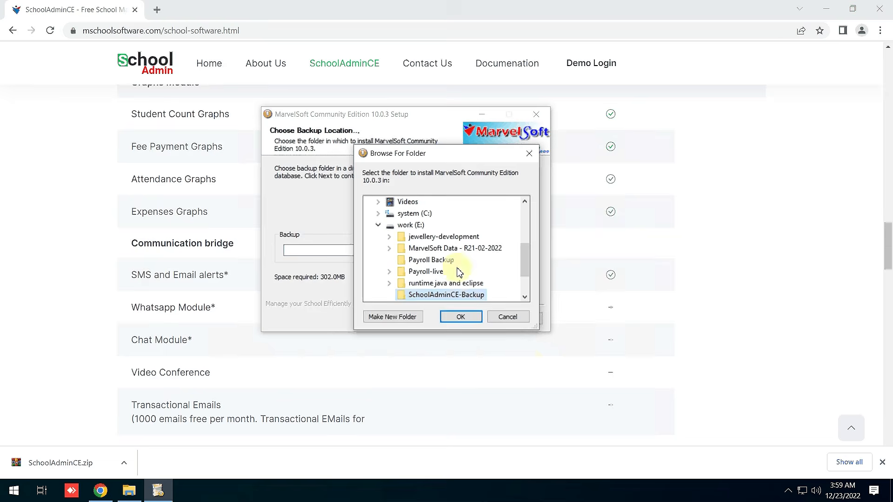
click(462, 320)
click(457, 295)
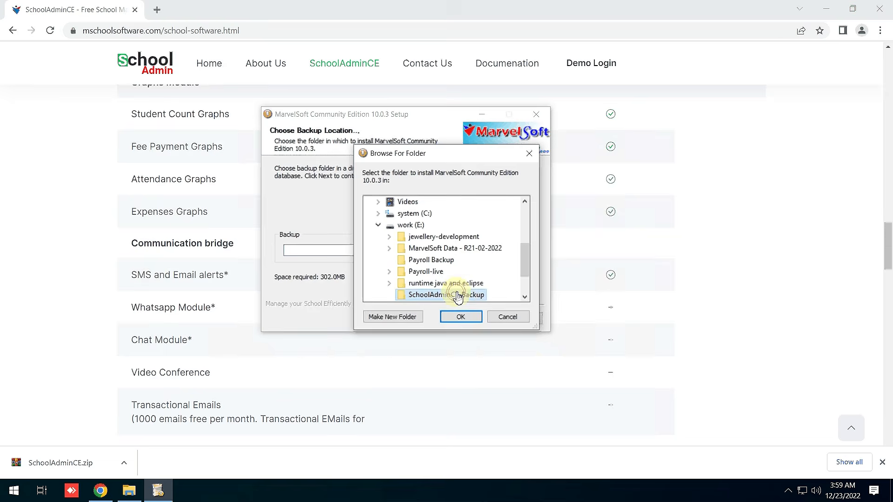
click(461, 317)
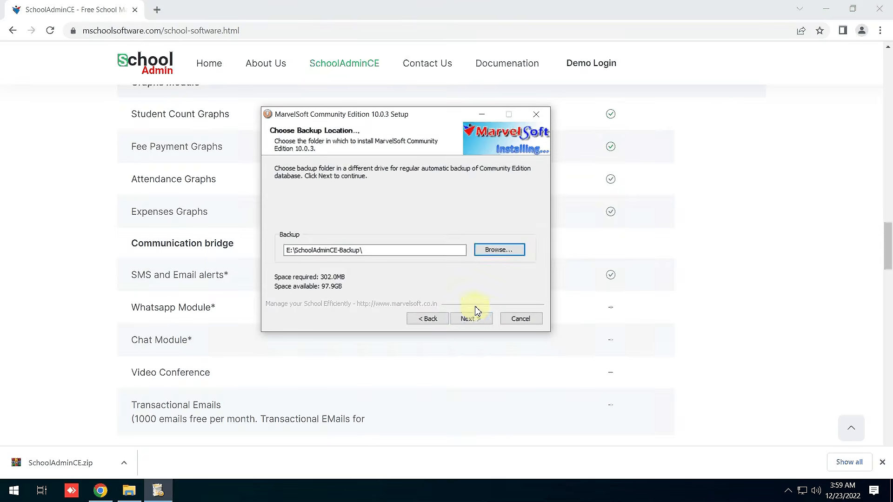
click(469, 322)
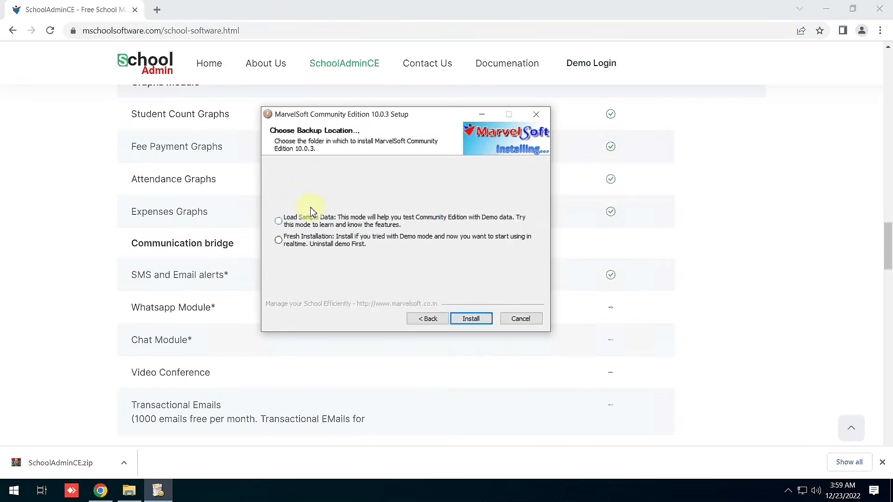
Move the setup window left and open the SchoolAdmin Documentation in a new Chrome tab.
drag(365, 121, 335, 122)
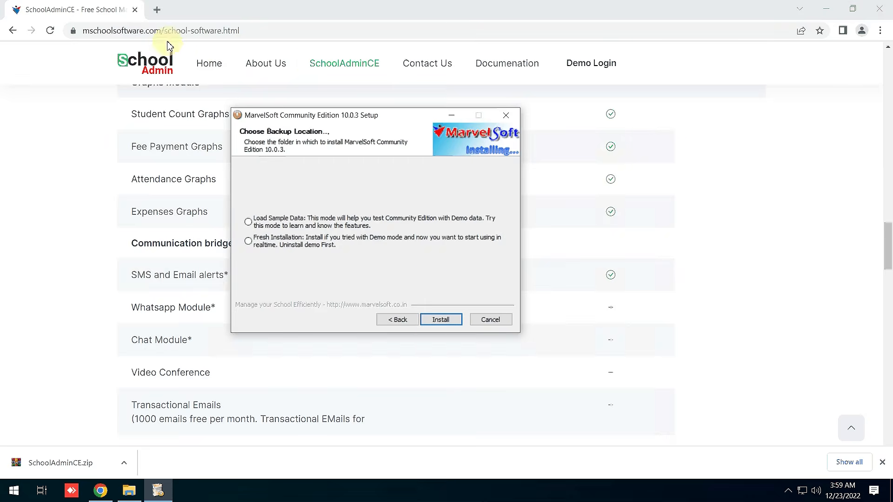
click(510, 69)
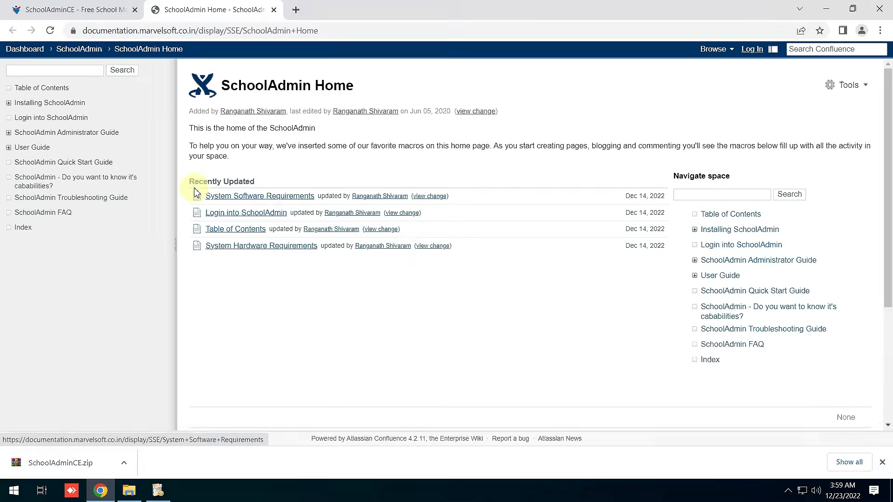
Expand Installing SchoolAdmin, browse the Table of Contents, and open the Installing SchoolAdmin page.
click(9, 103)
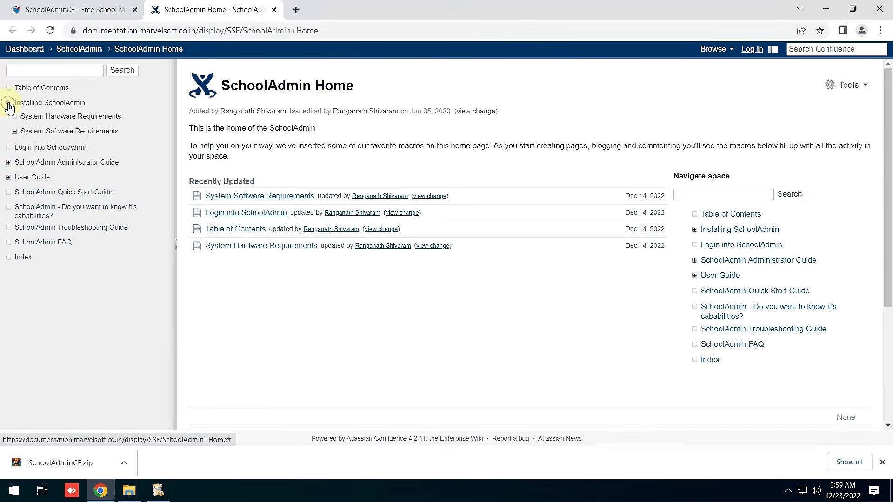
click(39, 92)
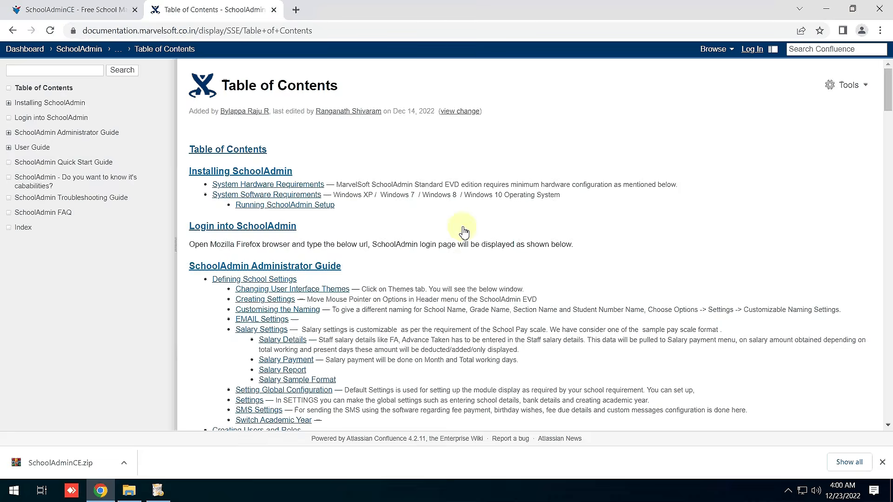
scroll(512, 240, down, 20)
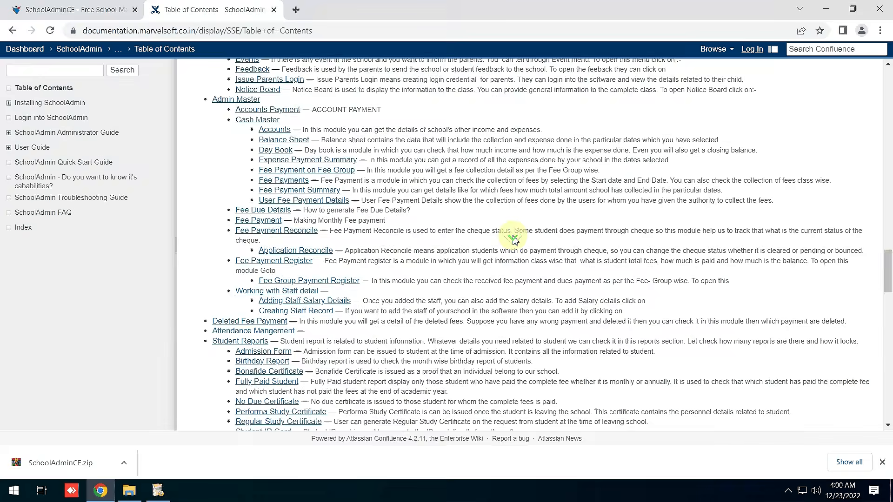
scroll(515, 239, down, 7)
scroll(514, 235, up, 10)
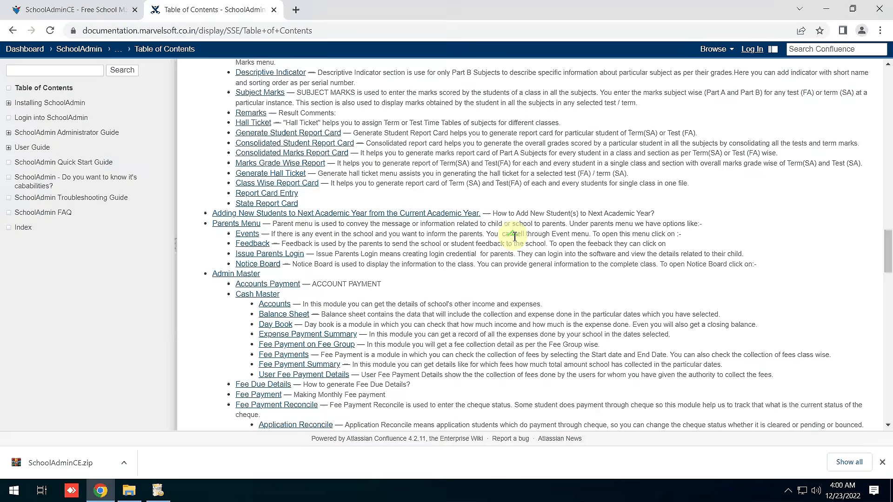
scroll(513, 236, up, 15)
click(240, 173)
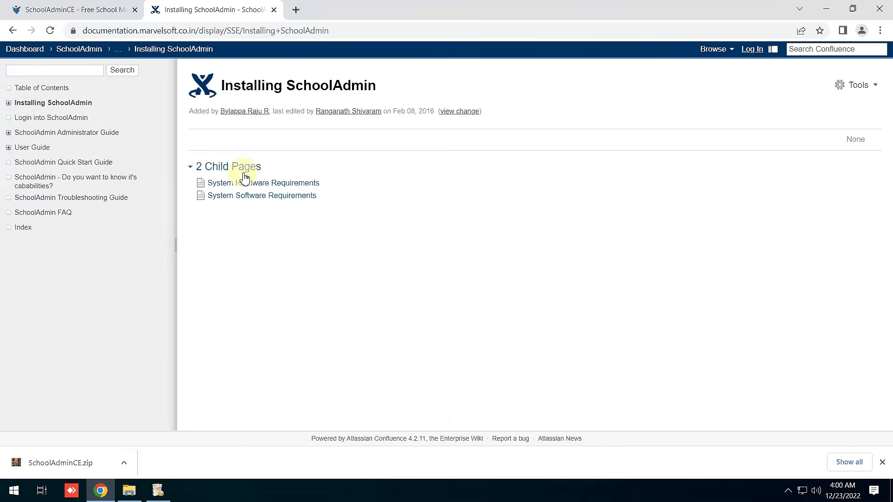
Review the hardware and software requirements, open Running SchoolAdmin Setup, and return to the installer.
click(258, 184)
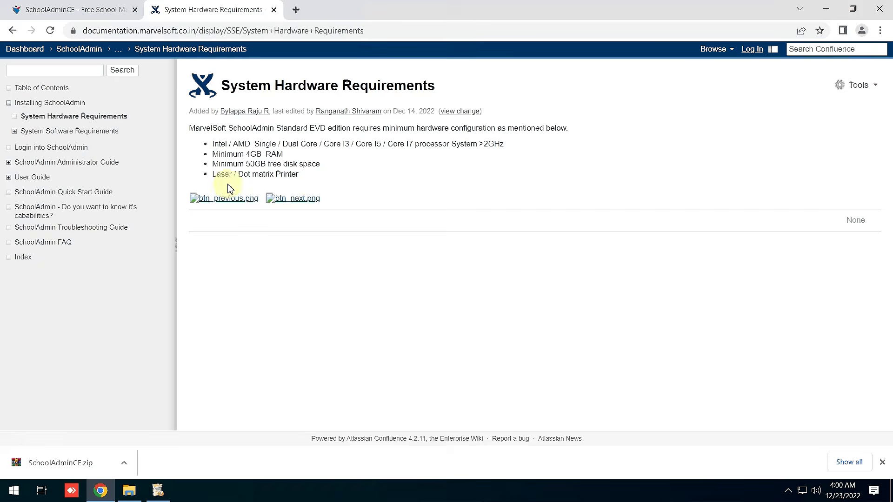
click(18, 133)
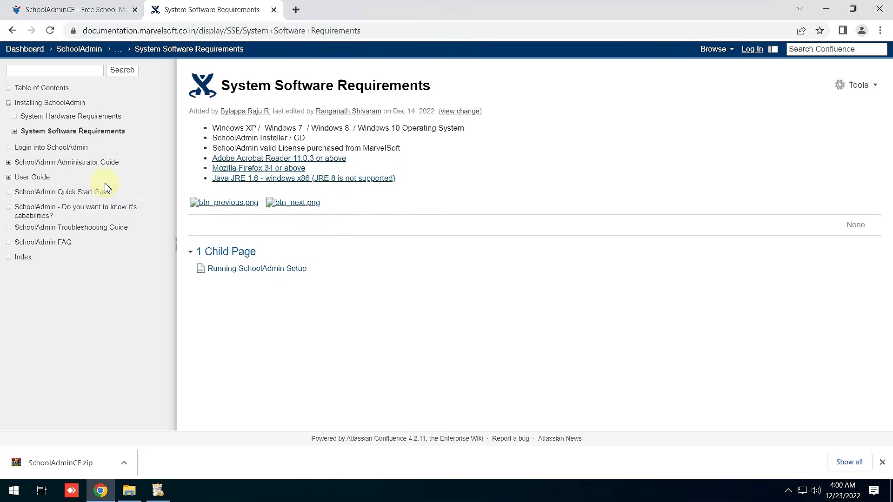
click(258, 270)
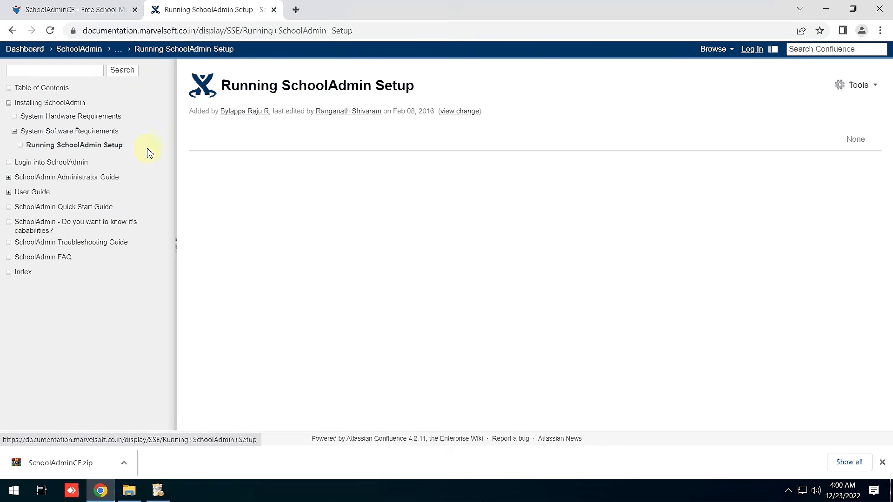
click(156, 492)
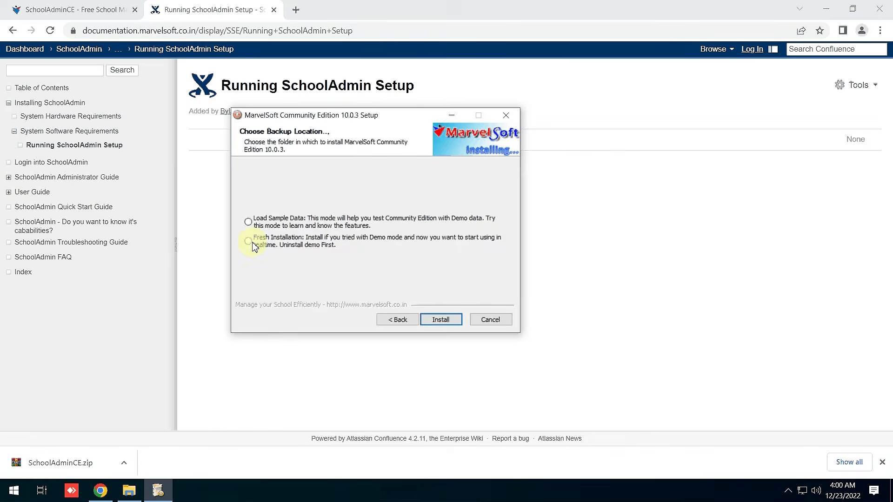
Choose Fresh Installation, start installing, and show the detailed file-extraction log.
click(312, 239)
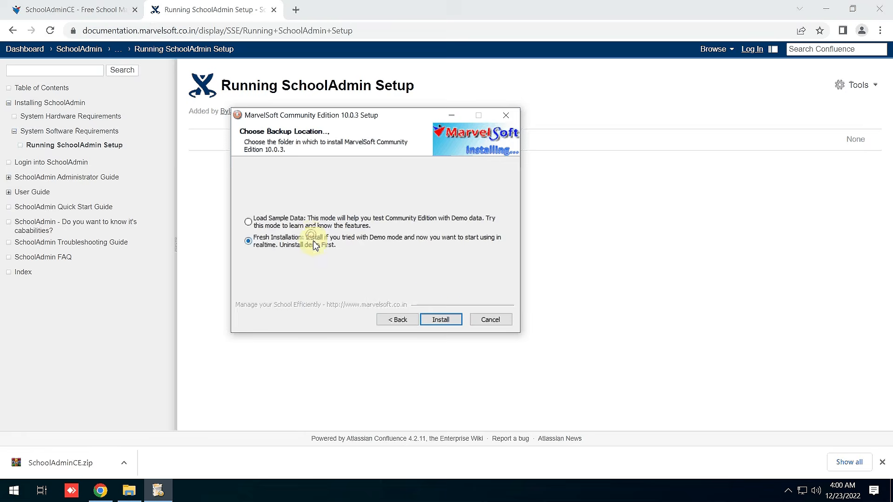
click(437, 320)
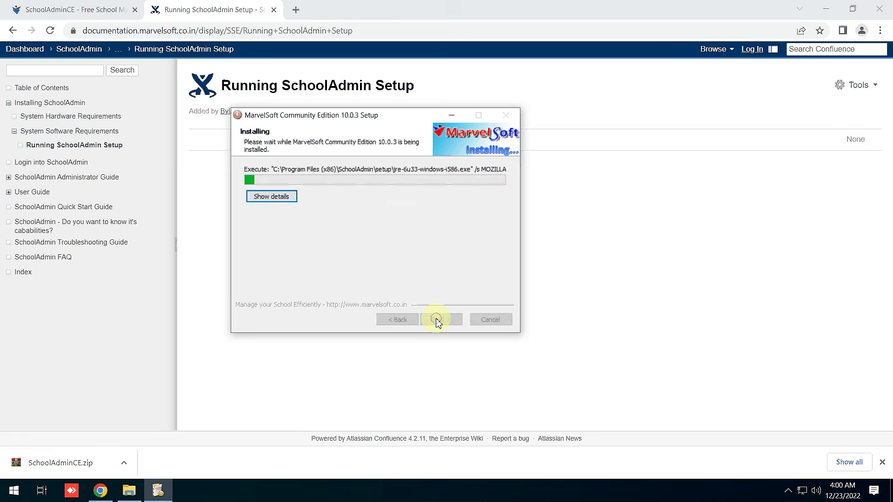
click(272, 197)
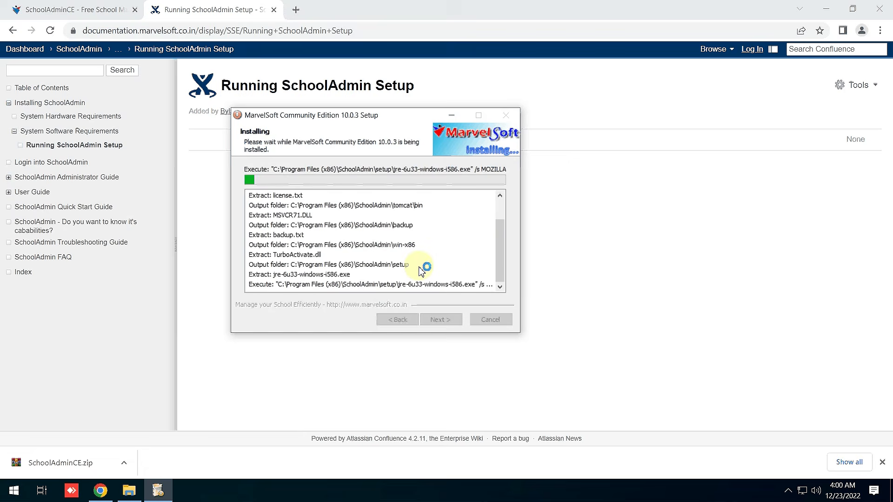
Read the default login details on the Login into SchoolAdmin page, then bring the installer back up.
click(63, 163)
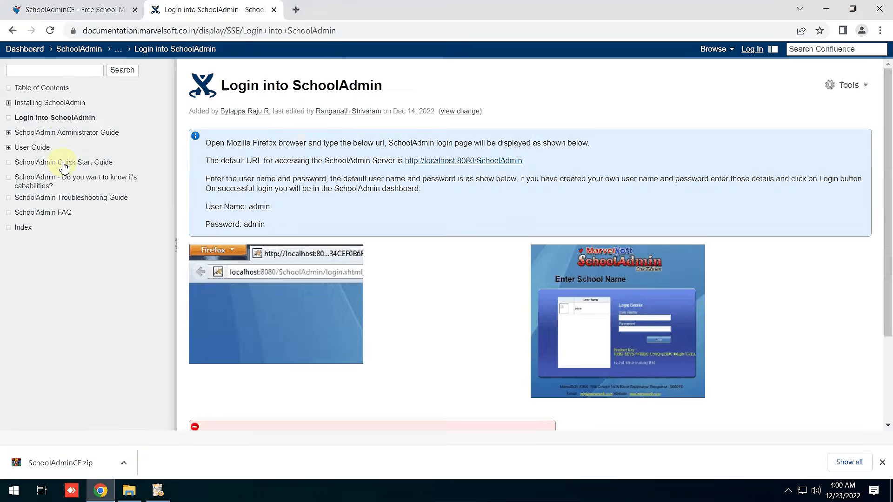
scroll(714, 302, down, 1)
scroll(714, 306, down, 1)
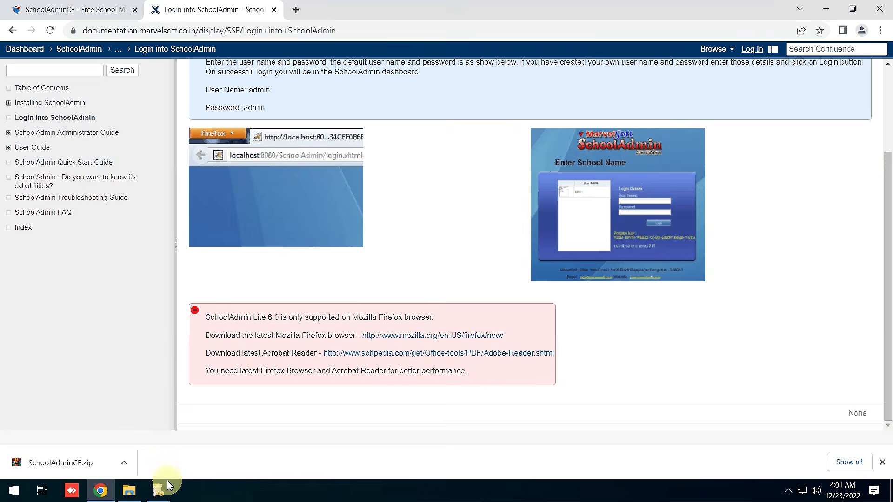
mouse_move(162, 496)
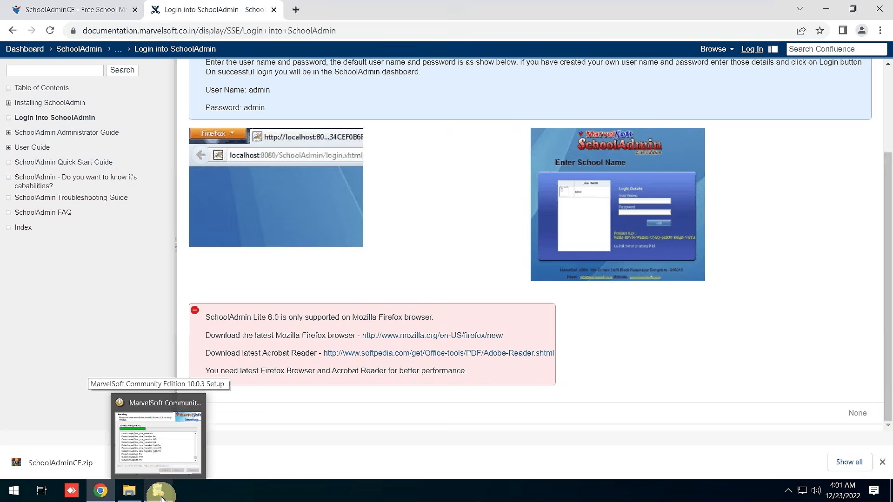
click(163, 452)
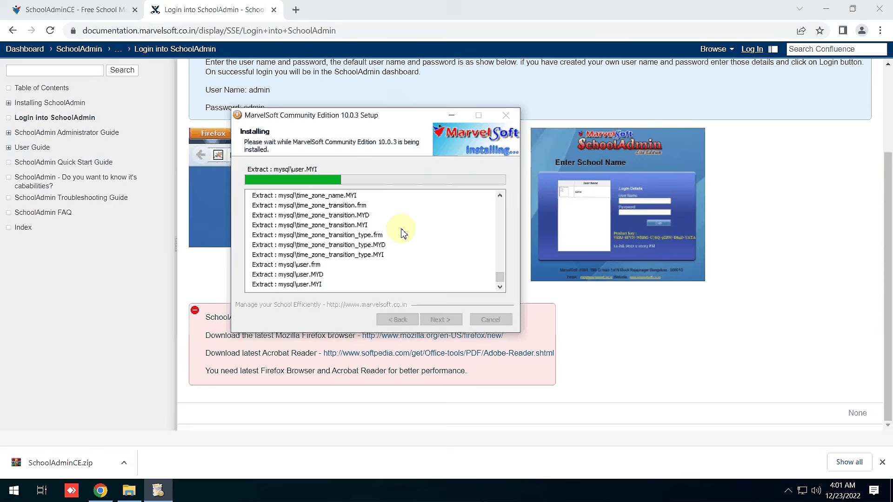
Expand the Administrator Guide and User Guide sections in the sidebar and check installer progress.
click(9, 134)
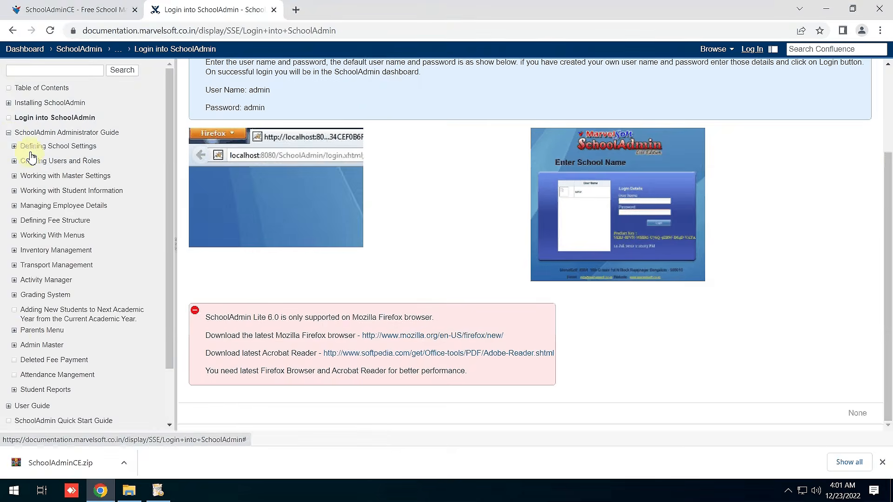
scroll(20, 335, down, 3)
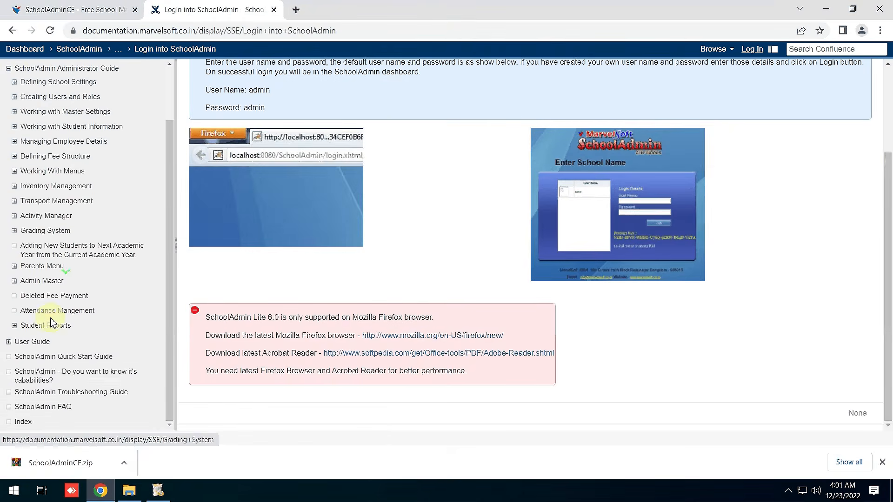
click(8, 342)
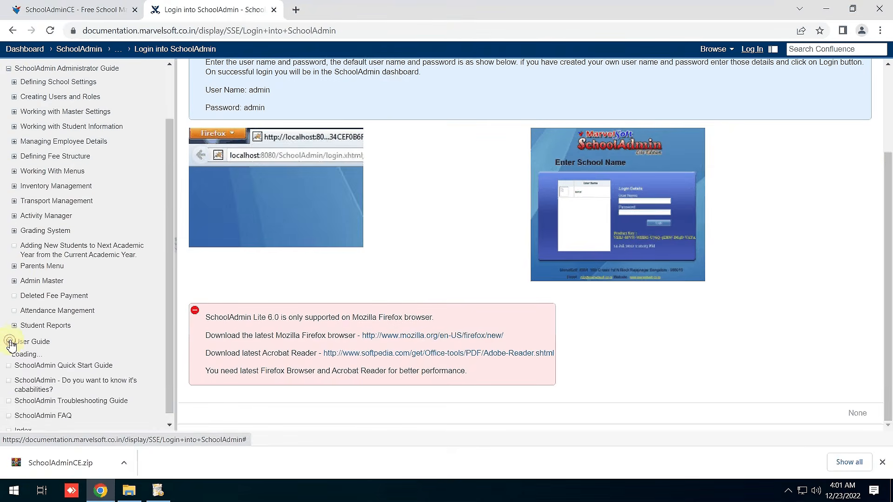
click(158, 491)
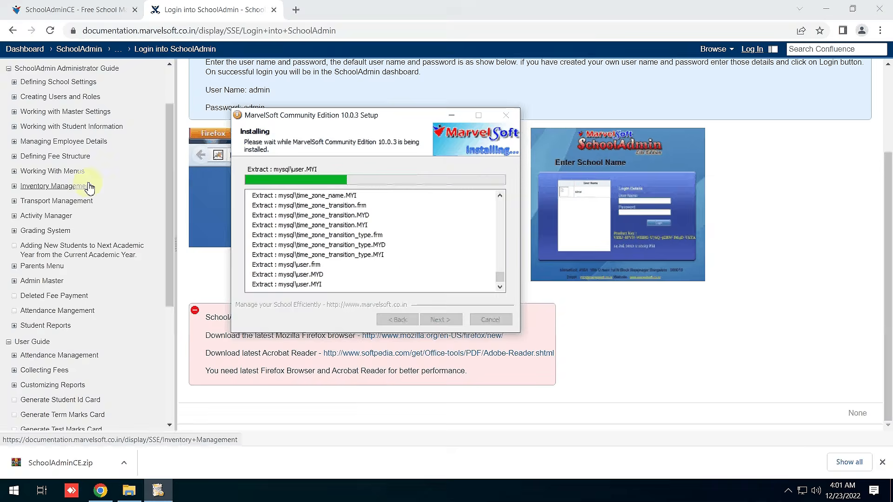
scroll(158, 173, up, 3)
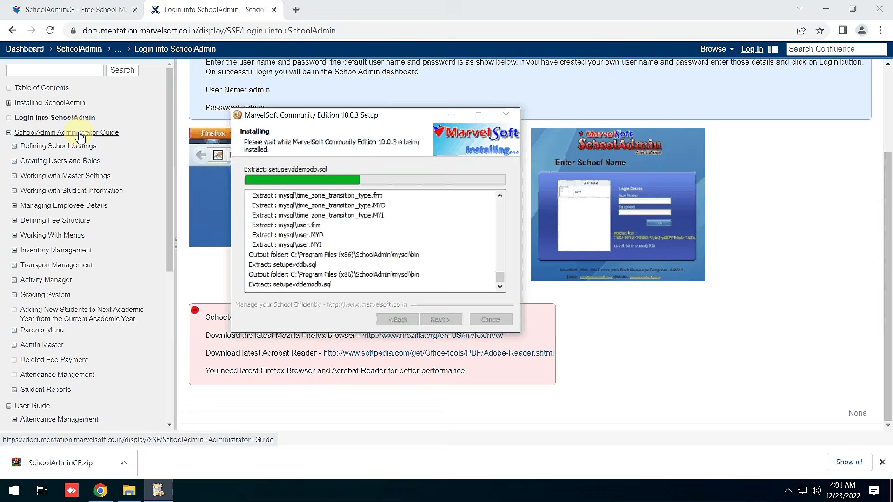
Browse the Administrator Guide, Defining School Settings and Creating Settings help pages.
click(79, 134)
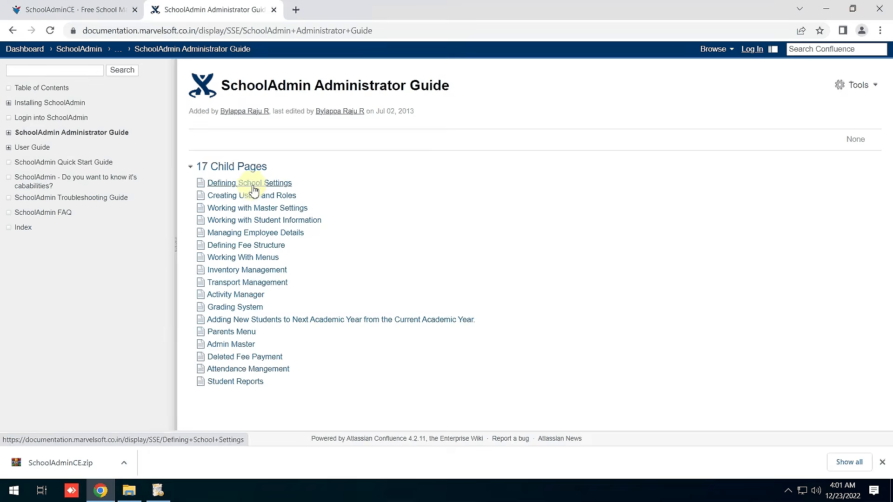
click(275, 184)
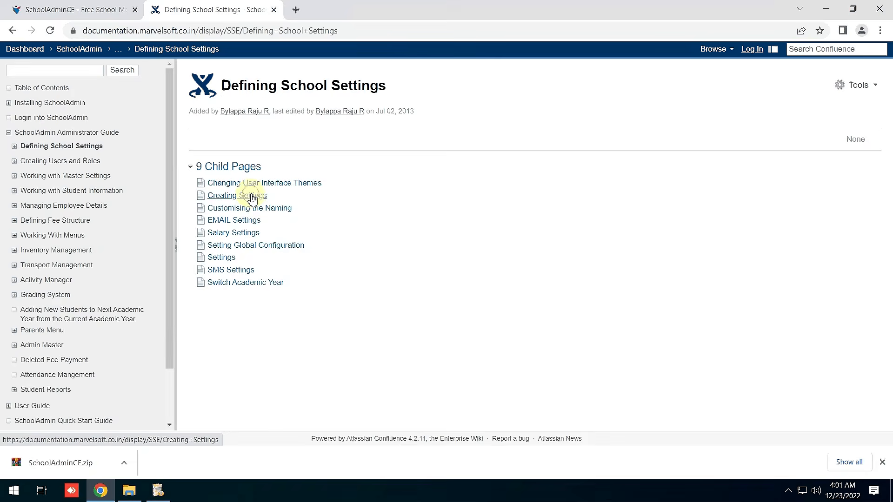
click(252, 198)
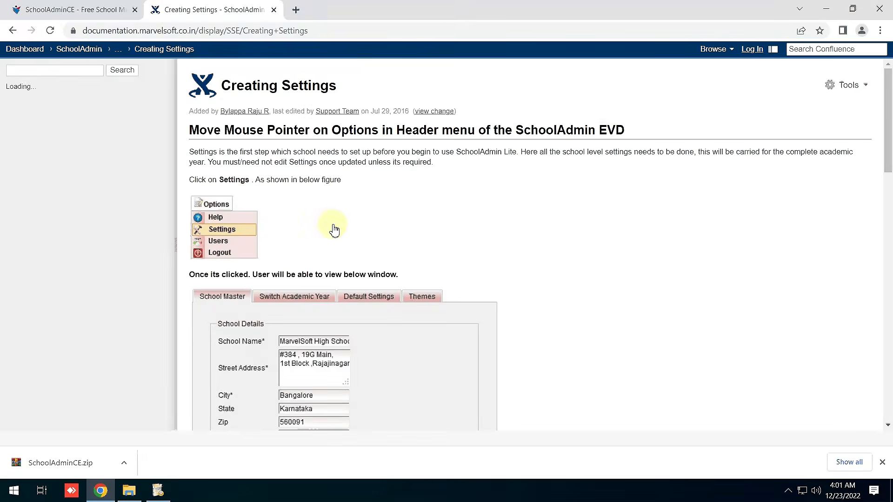
scroll(531, 249, down, 8)
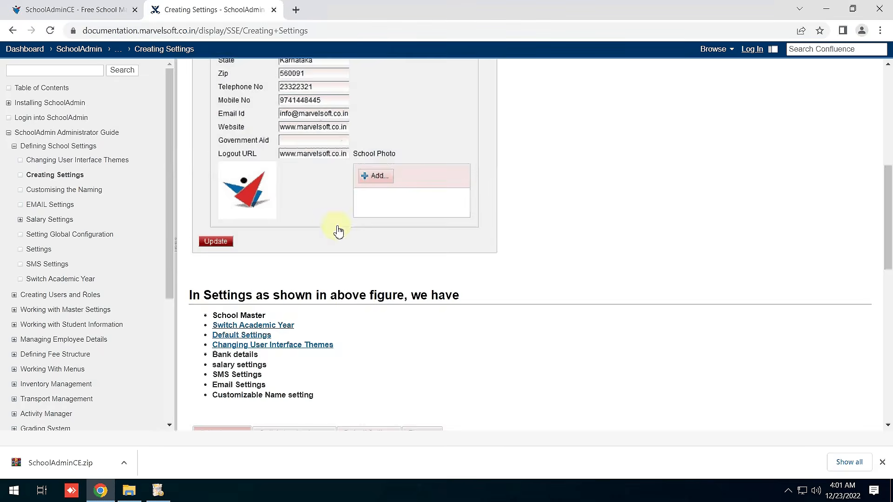
scroll(338, 231, up, 4)
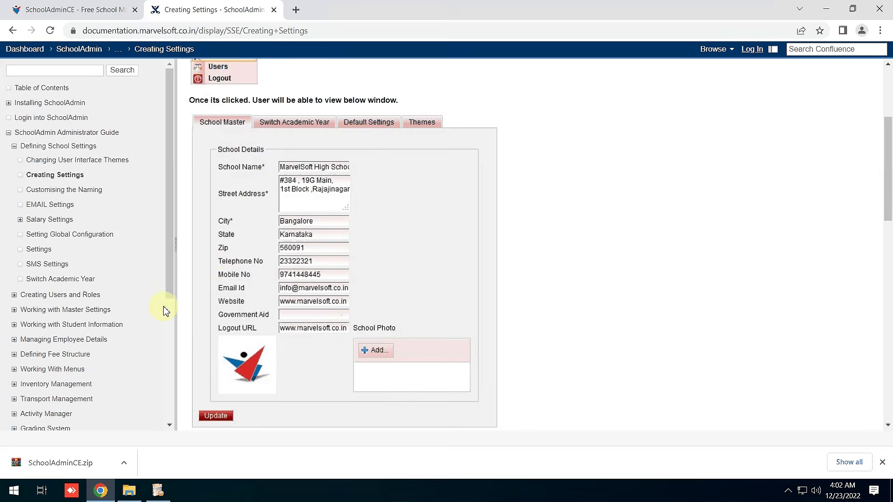
Expand Working with Master Settings to show its subpages and open that page.
click(14, 310)
scroll(81, 308, down, 1)
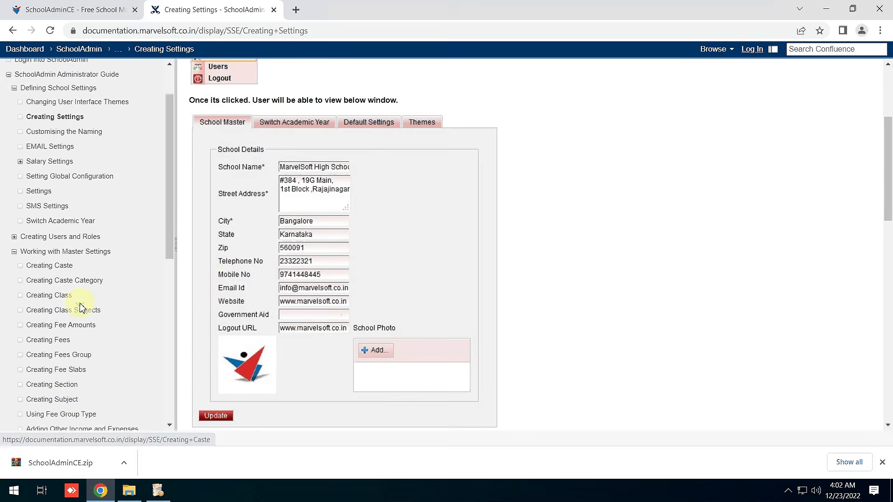
scroll(81, 307, down, 2)
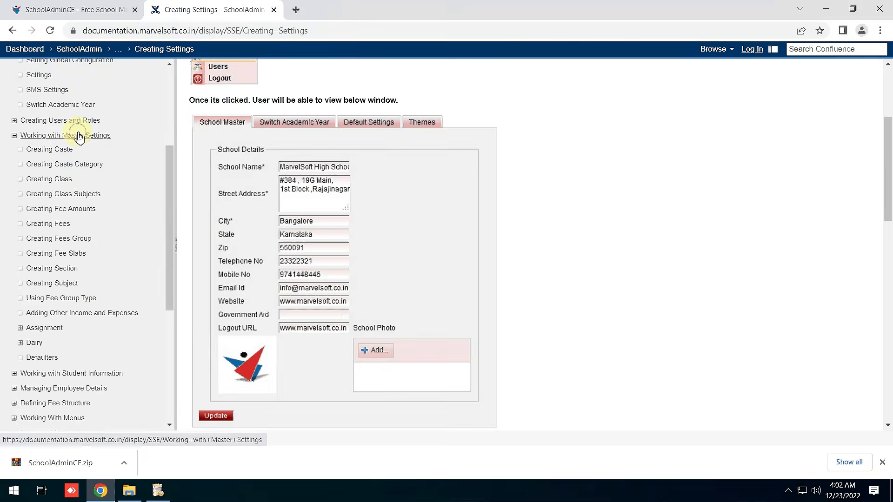
click(79, 136)
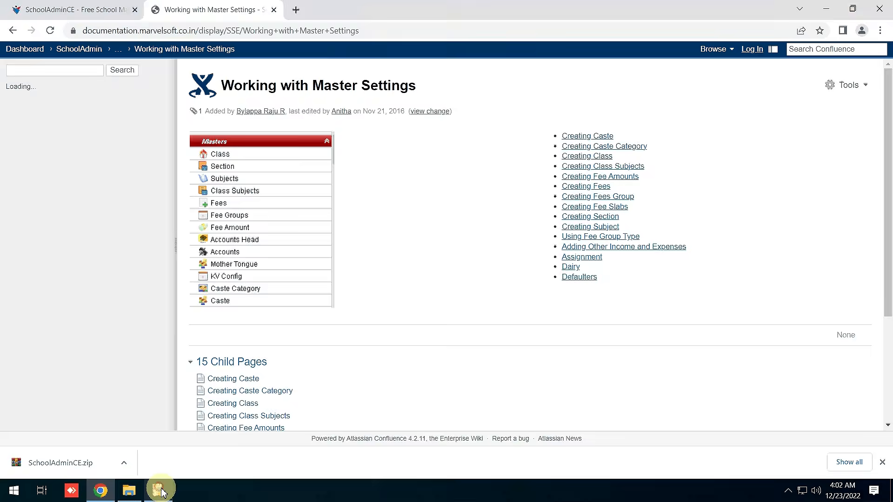
Toggle the installer window from the taskbar to check its extraction progress.
click(161, 492)
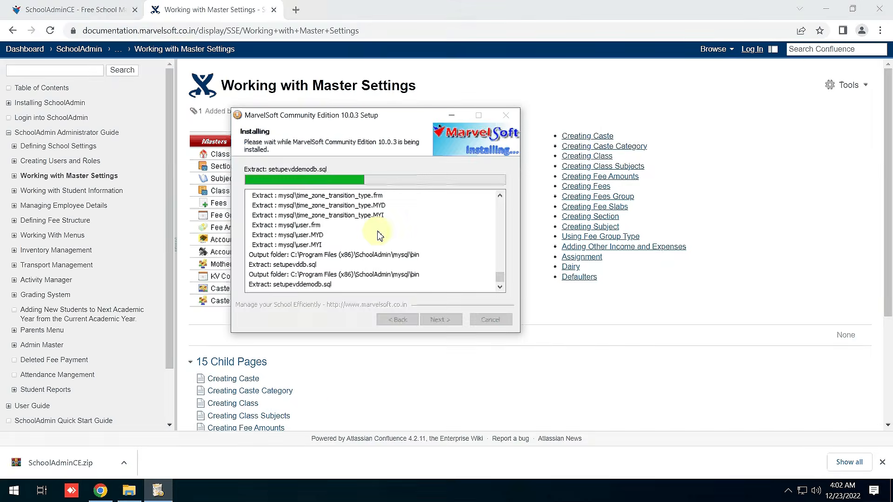
click(161, 492)
click(161, 492)
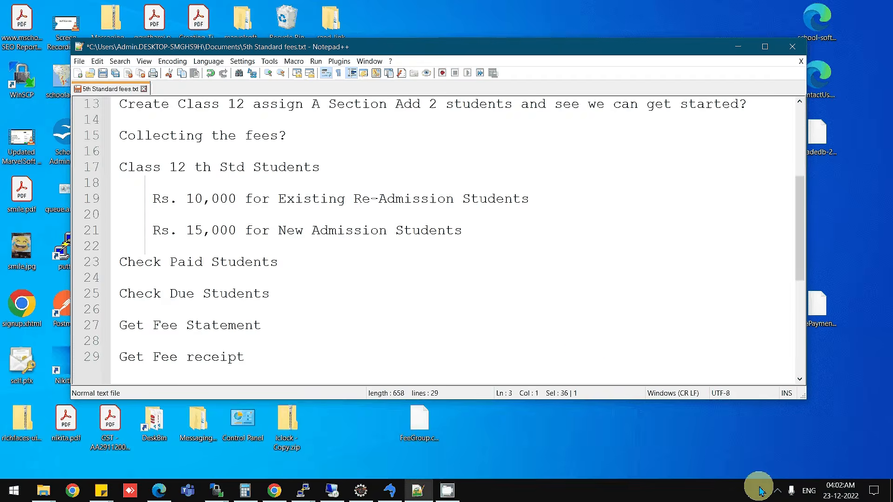
Scroll the fees notes back to the top, then switch back to the remote desktop session.
click(484, 293)
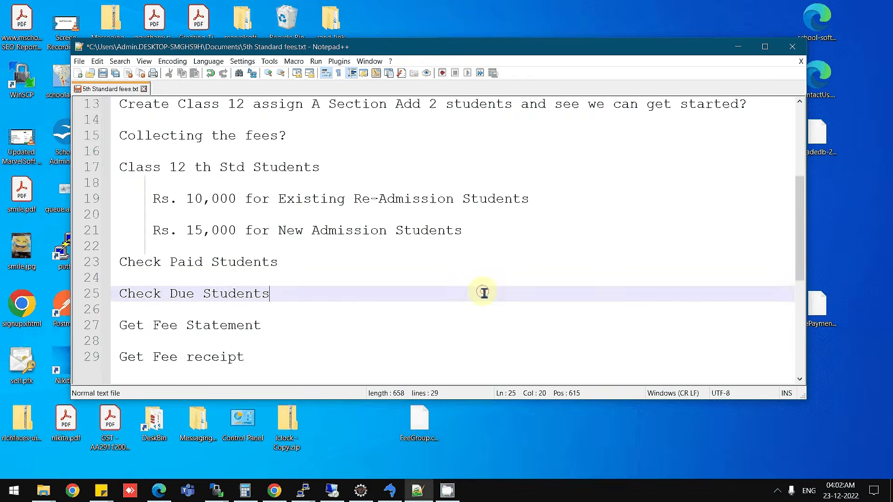
scroll(483, 293, up, 4)
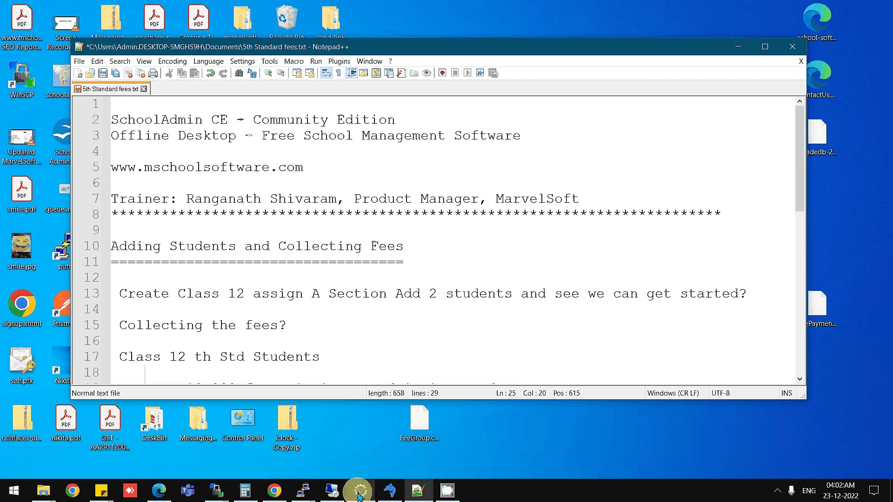
mouse_move(335, 497)
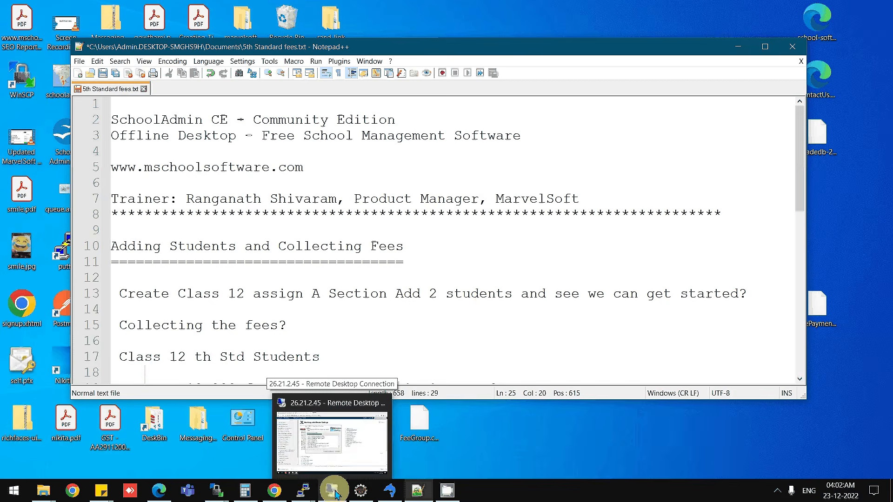
click(334, 495)
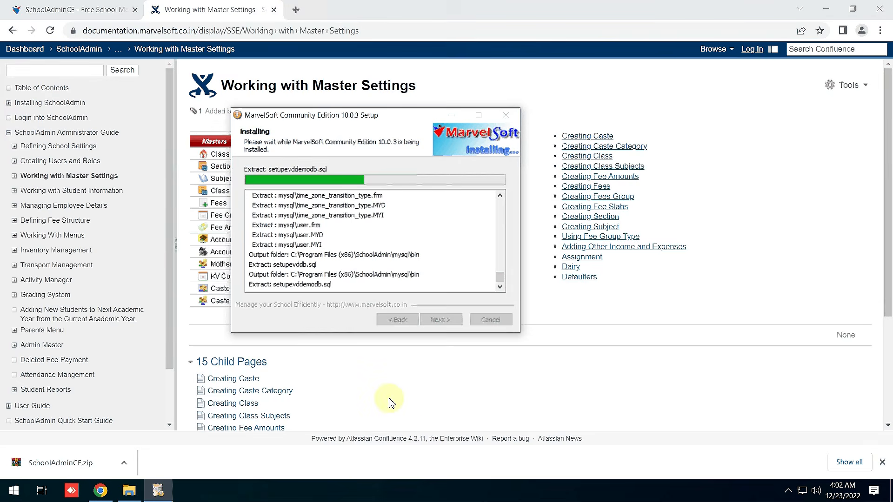
Look over the SchoolAdminCE product site, then return to the documentation tab.
click(88, 10)
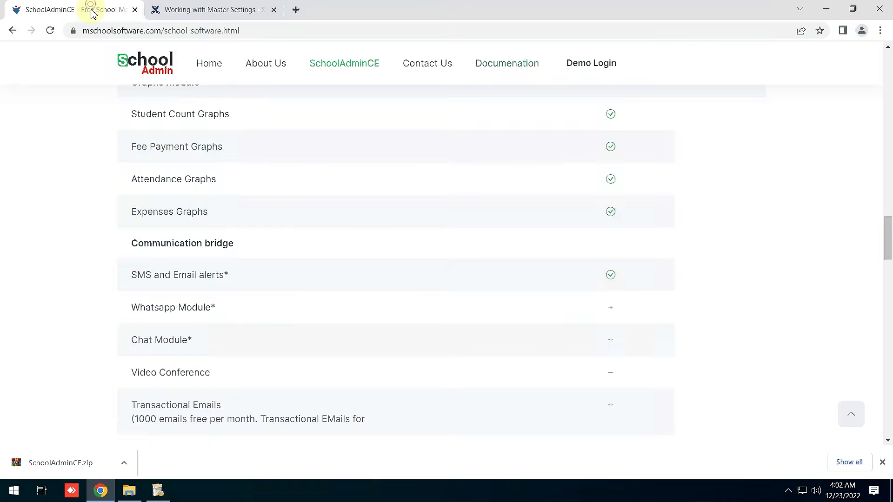
scroll(366, 219, up, 14)
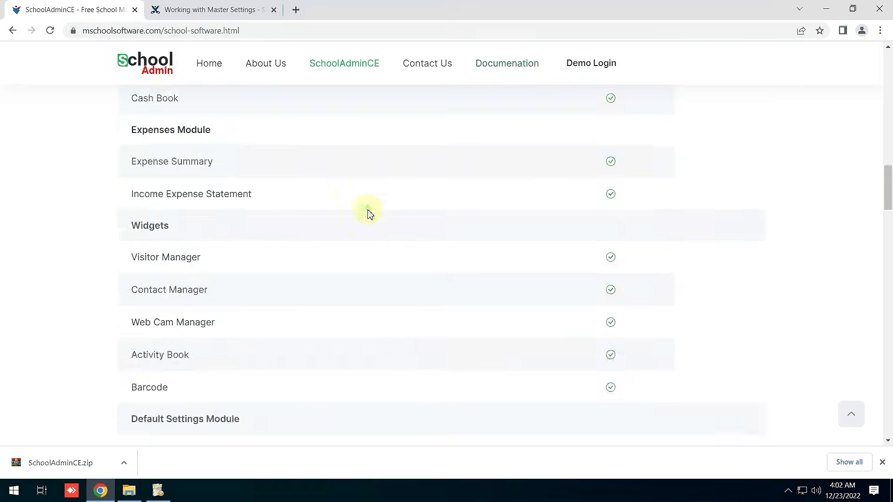
scroll(366, 213, up, 12)
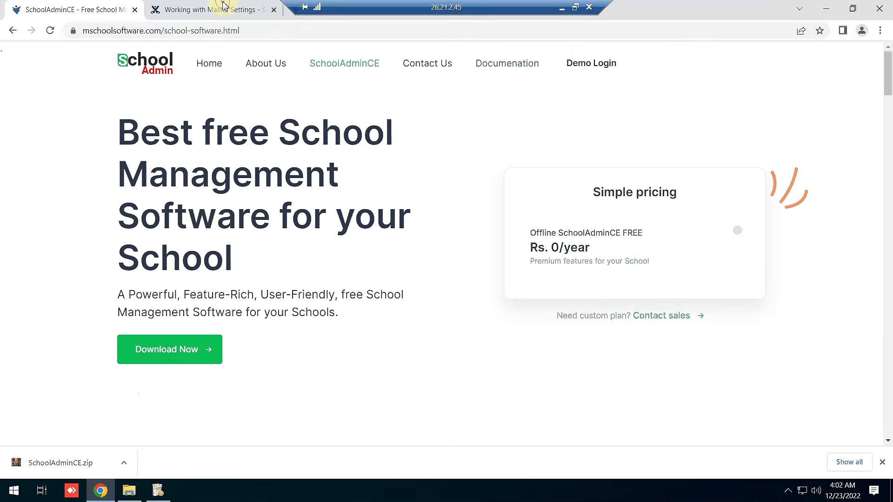
click(253, 8)
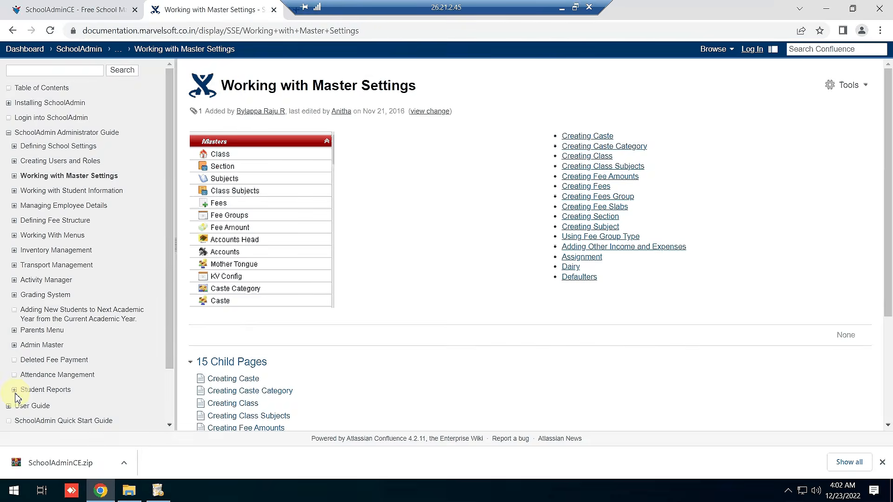
Glance at the Quick Start Guide, then reopen Working with Master Settings from the Administrator Guide.
scroll(19, 367, down, 3)
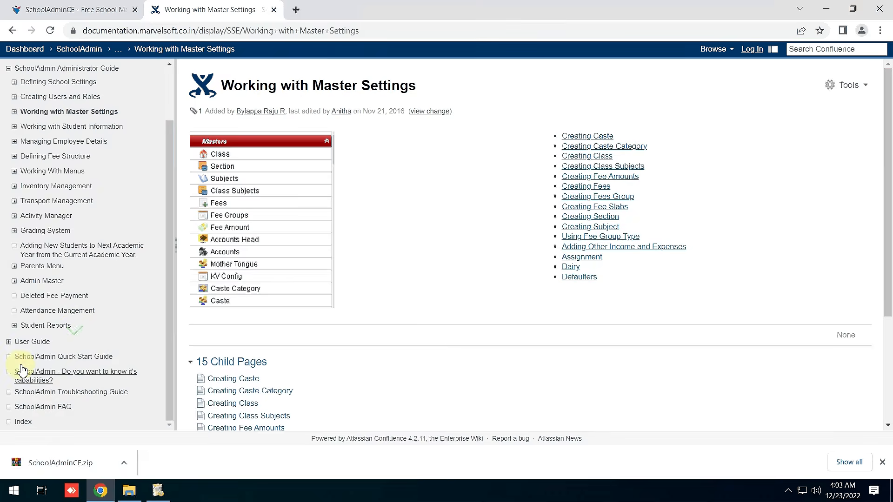
click(54, 360)
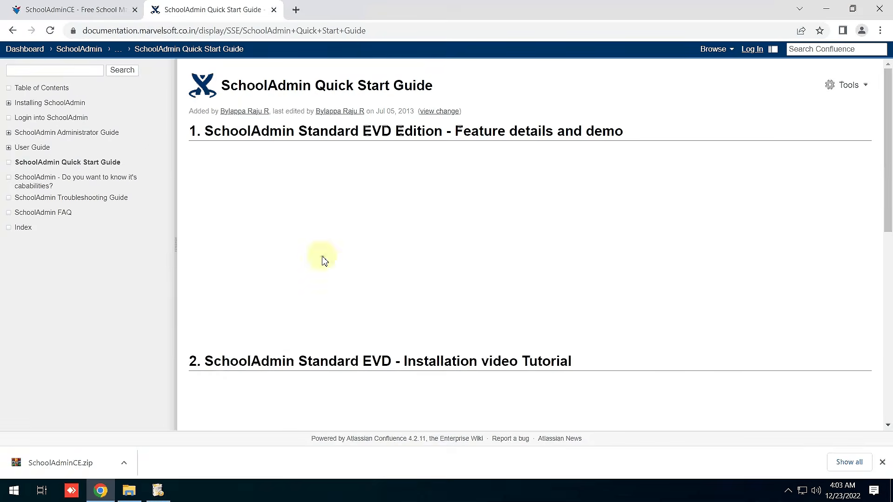
scroll(323, 259, down, 6)
click(13, 134)
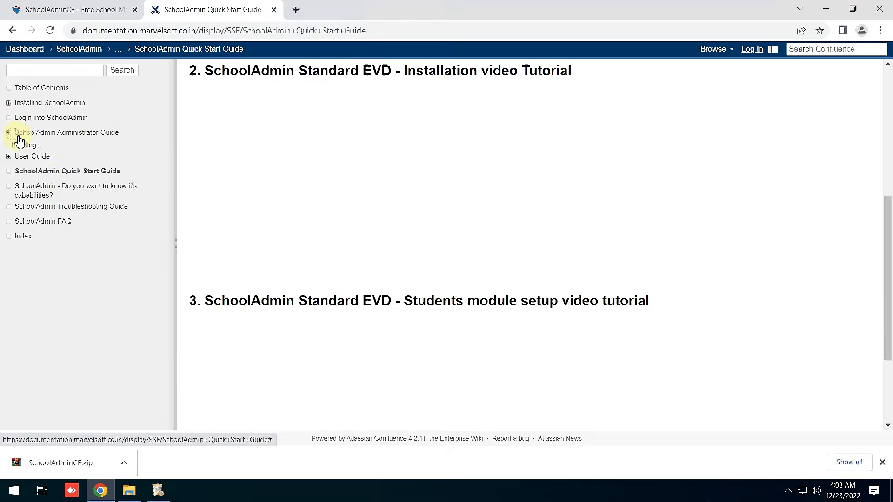
click(41, 178)
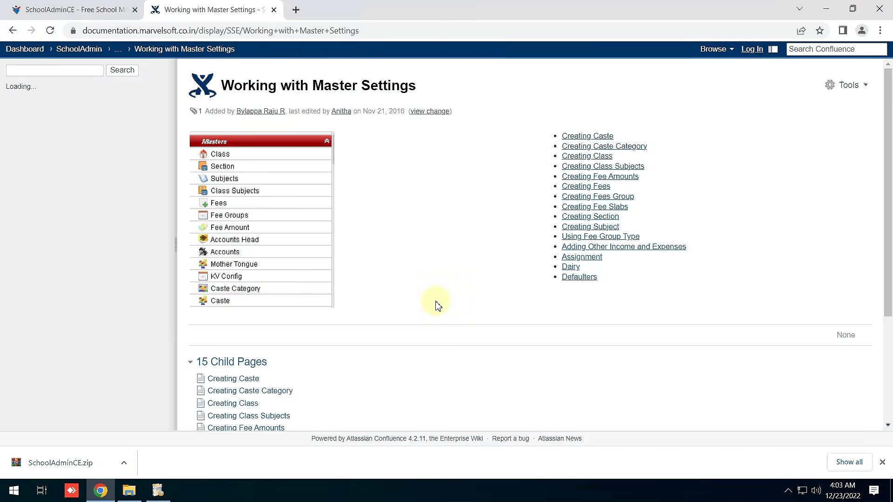
Bring the installer forward and drag it to the lower right, clear of the Masters list.
click(151, 497)
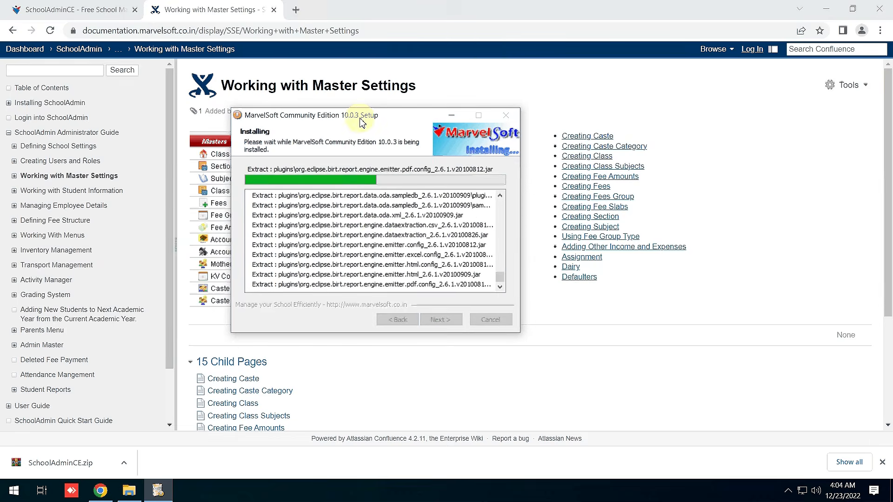
drag(327, 115, 502, 140)
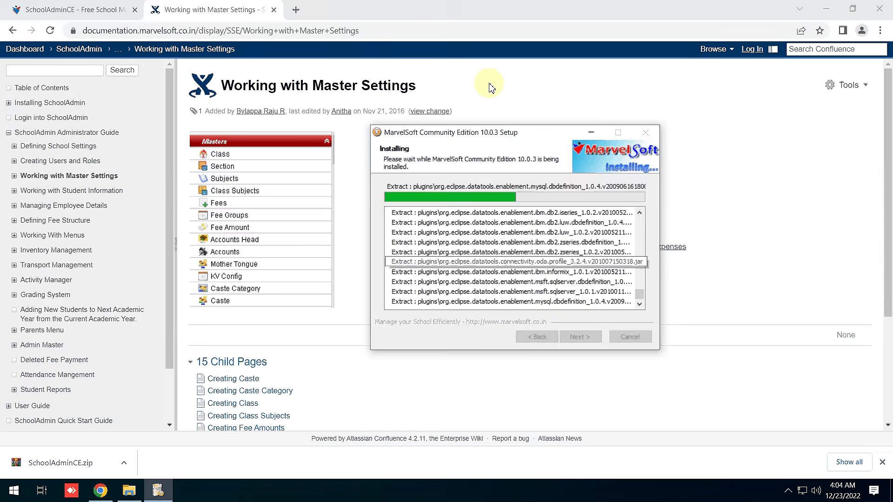
Expand Admin Master and open the Accounts Payment help page.
click(18, 347)
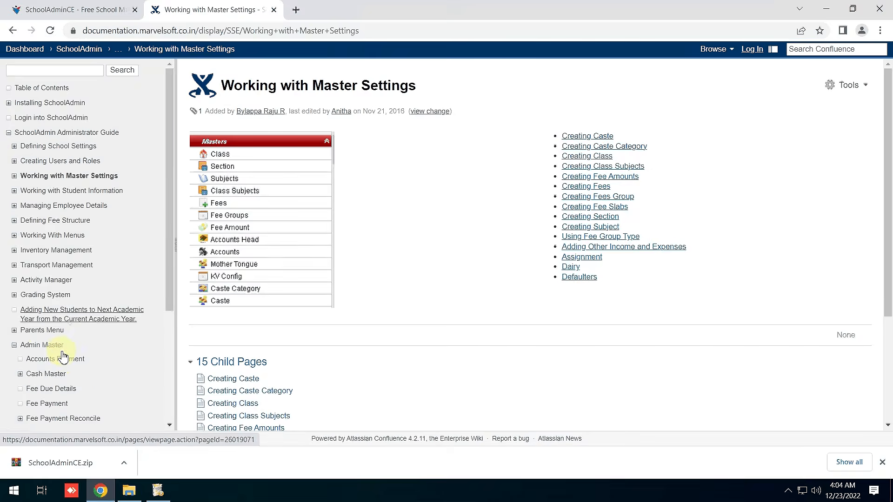
scroll(60, 355, down, 1)
click(55, 301)
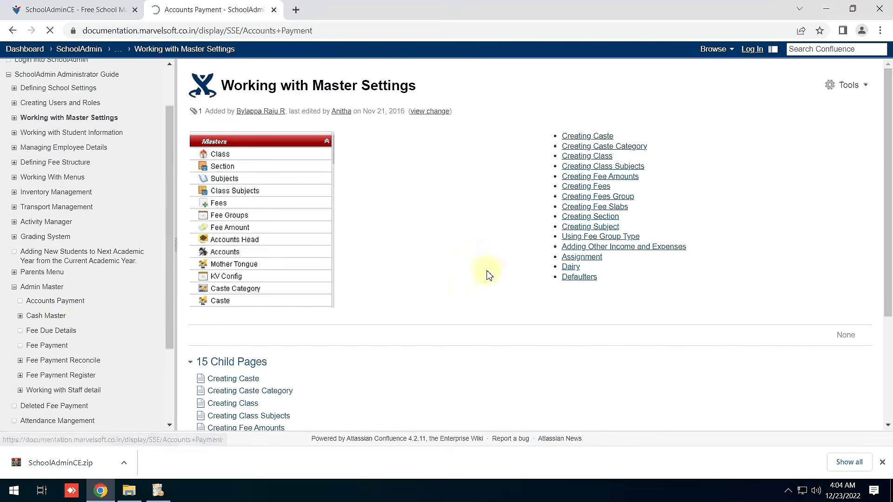
scroll(524, 255, down, 5)
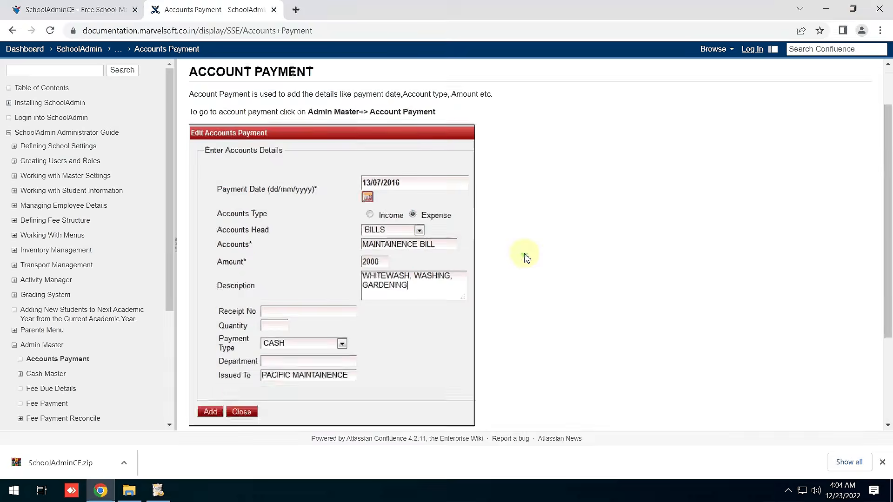
Read through the Adding Student Details page under Working with Student Information, then check the installer.
click(14, 191)
click(42, 204)
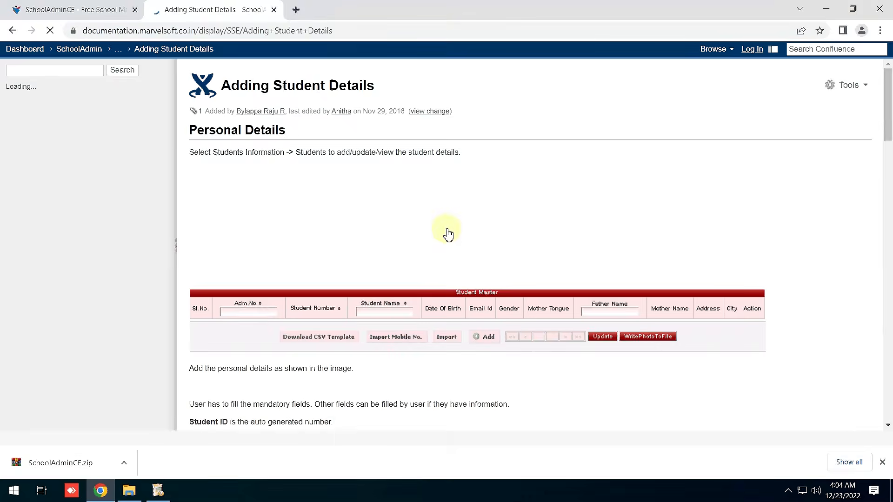
scroll(448, 234, down, 7)
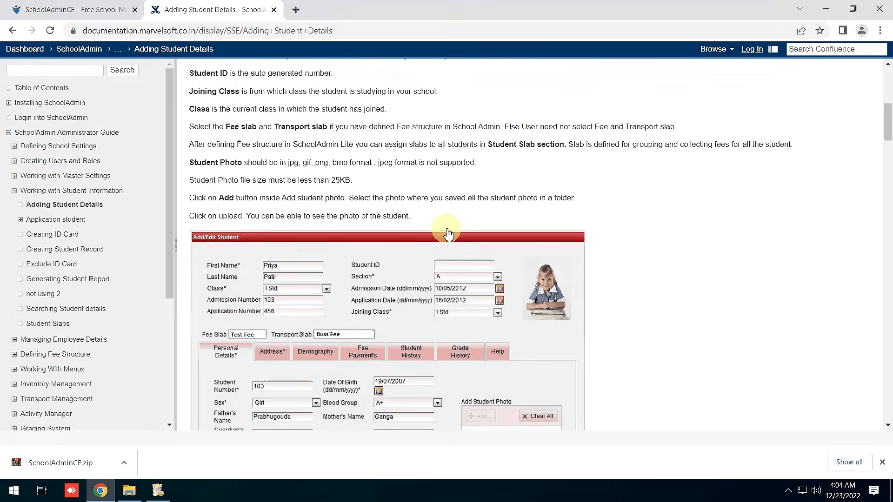
scroll(448, 234, down, 10)
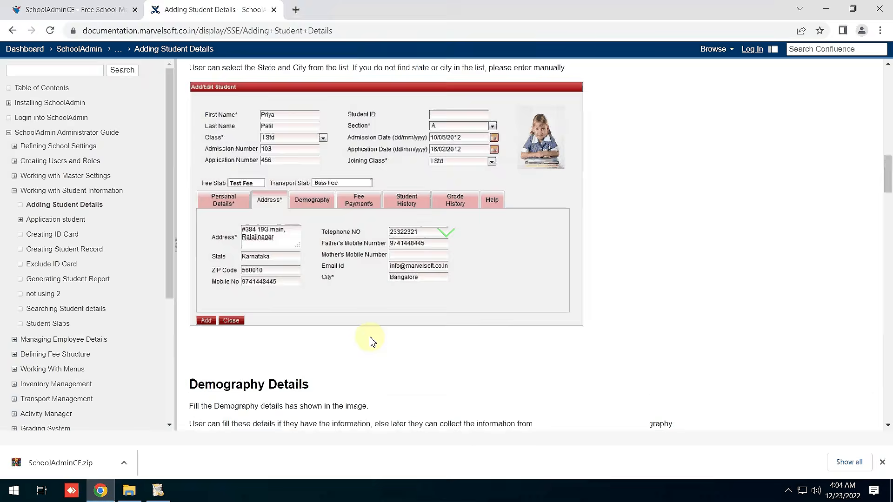
scroll(372, 341, down, 4)
scroll(423, 311, down, 4)
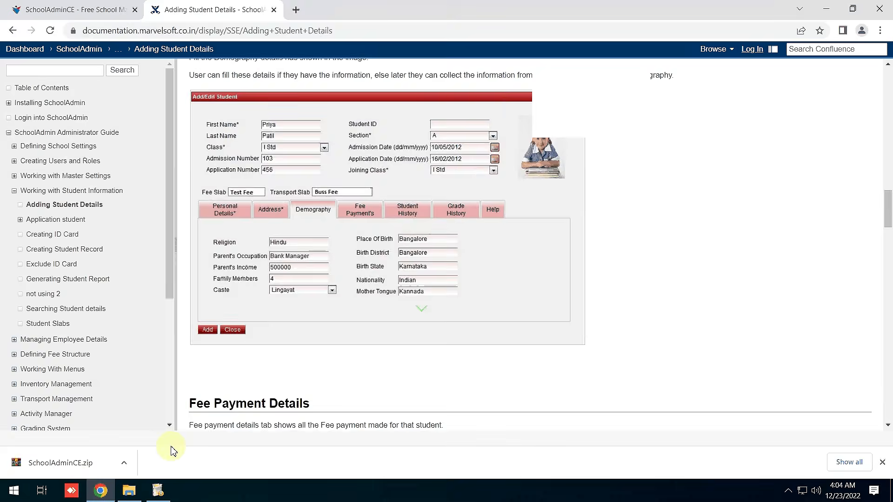
click(158, 491)
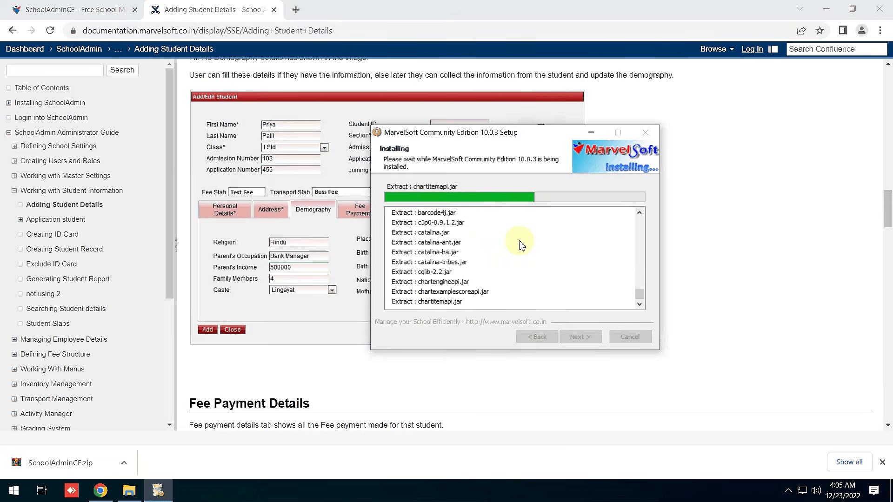
Go to the SchoolAdminCE product site and open the online demo school login.
click(297, 10)
click(297, 10)
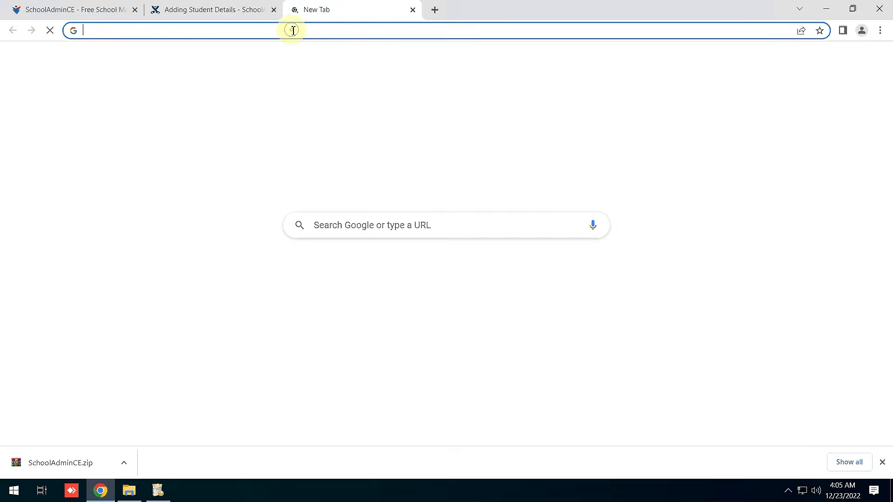
click(291, 30)
click(51, 8)
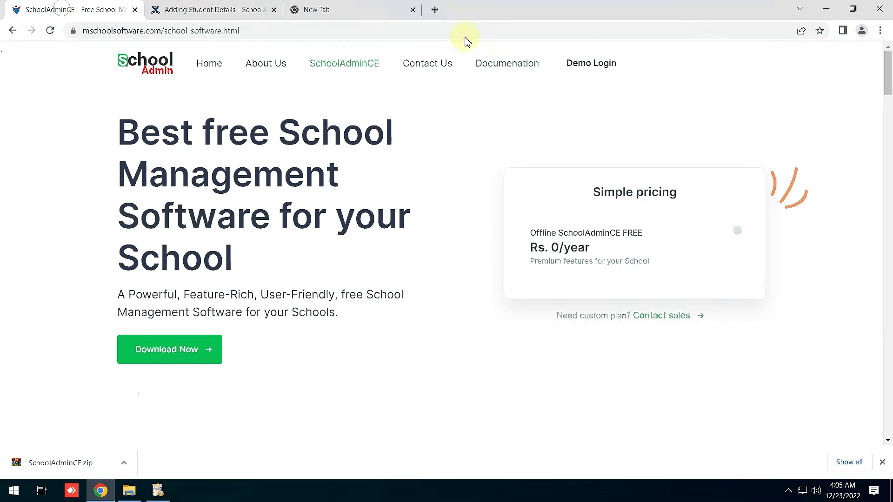
click(583, 65)
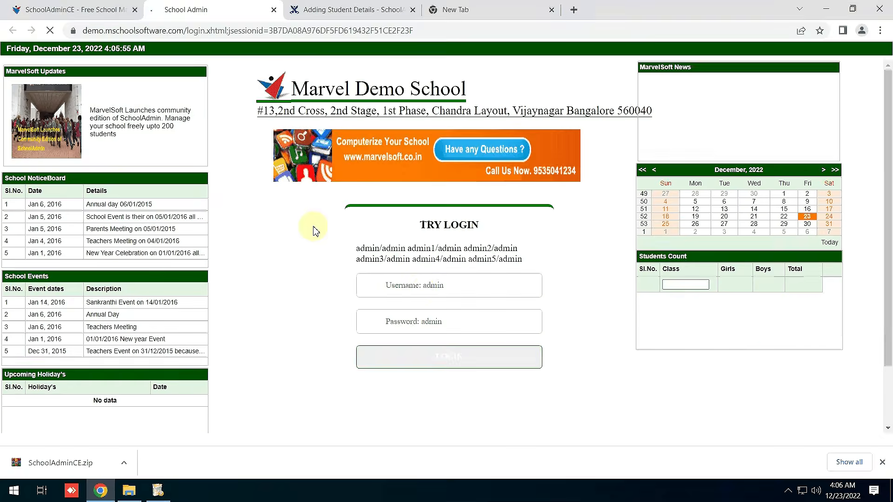
Sign in to the demo school using one of the listed demo admin credentials.
click(420, 288)
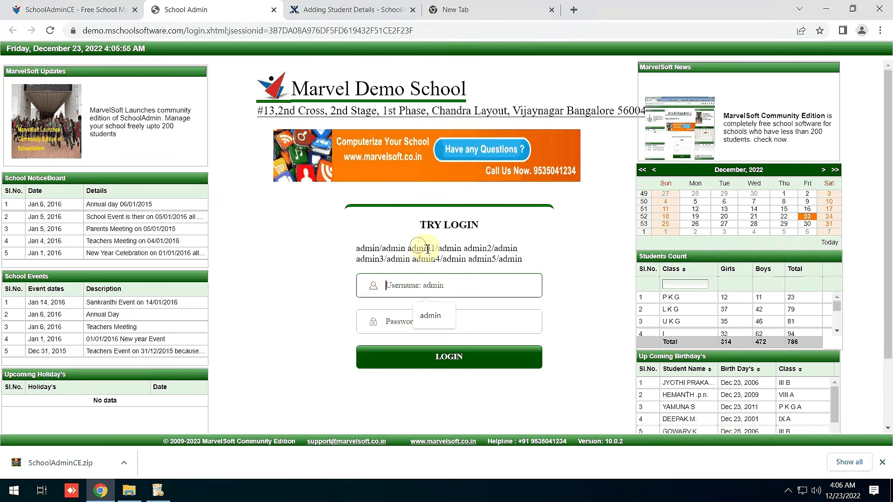
drag(416, 249, 480, 248)
click(479, 268)
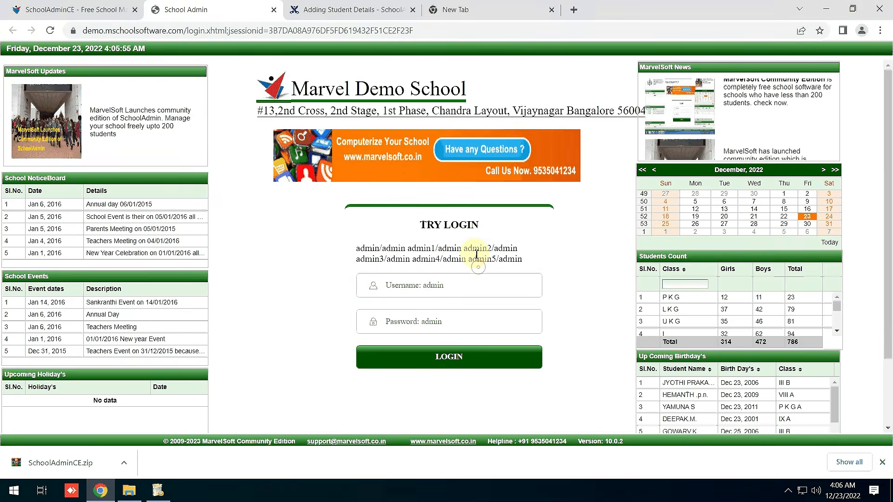
click(430, 289)
text(a)
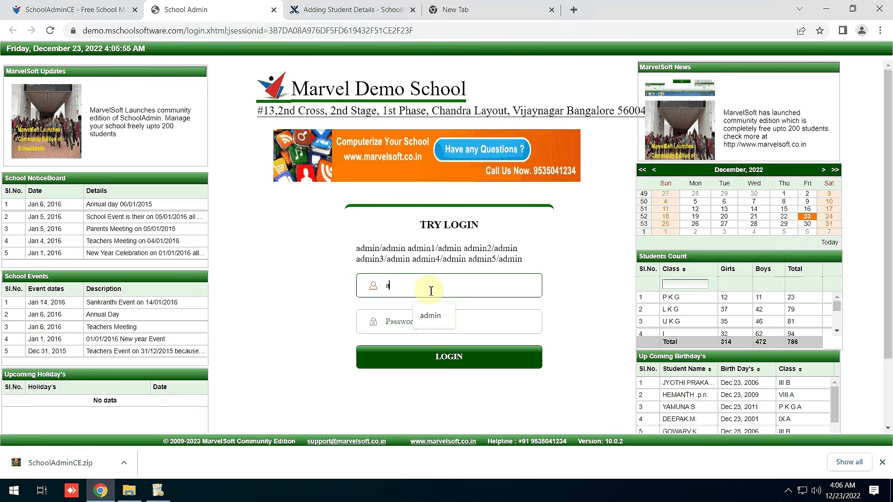
text(dmin2)
key(Tab)
text(admi)
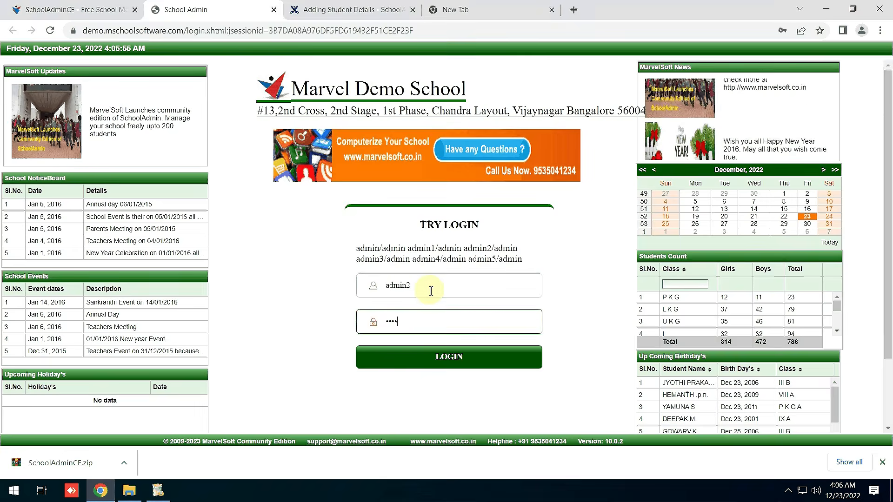
text(n)
click(450, 357)
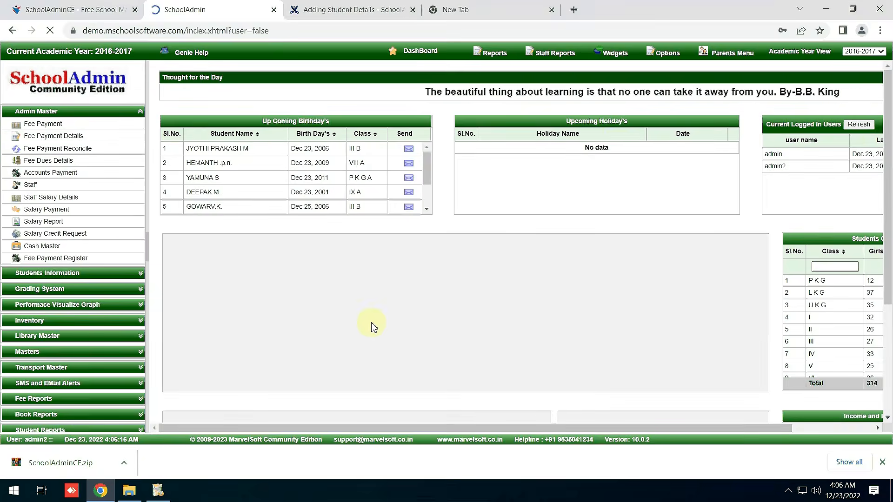
Collapse Admin Master and open Students Count Report from Student Reports, dismissing the password prompt.
click(93, 114)
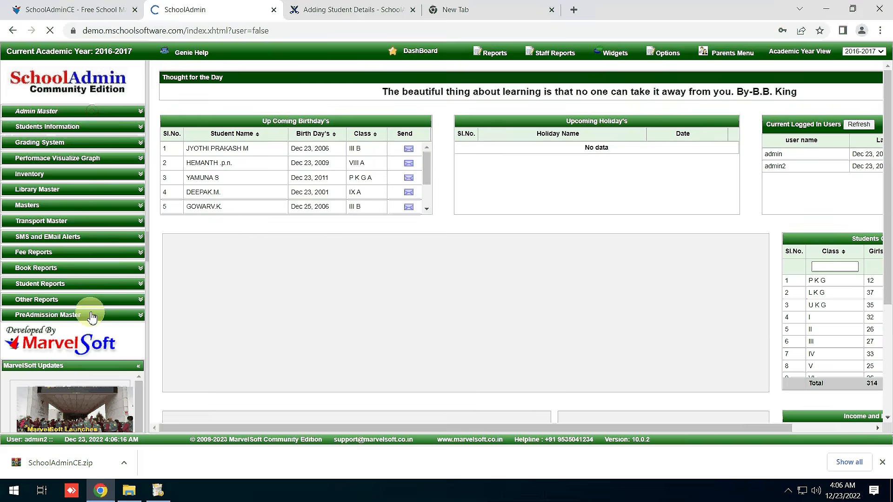
click(48, 285)
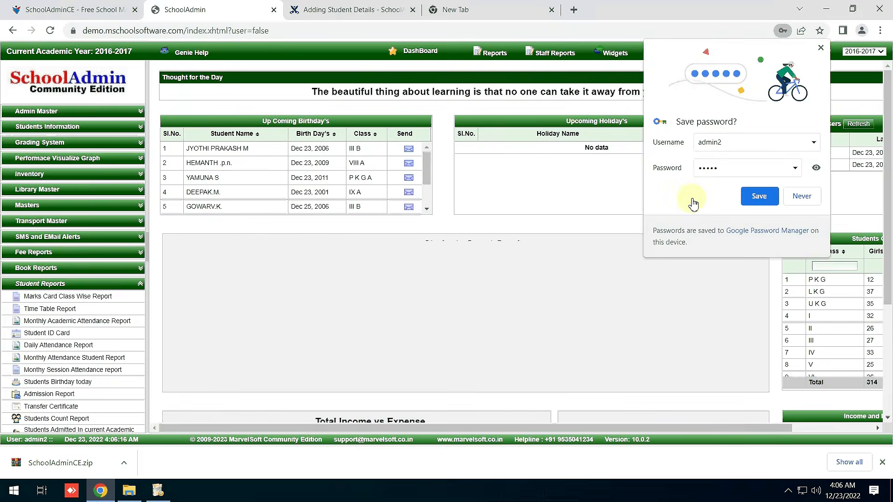
click(550, 197)
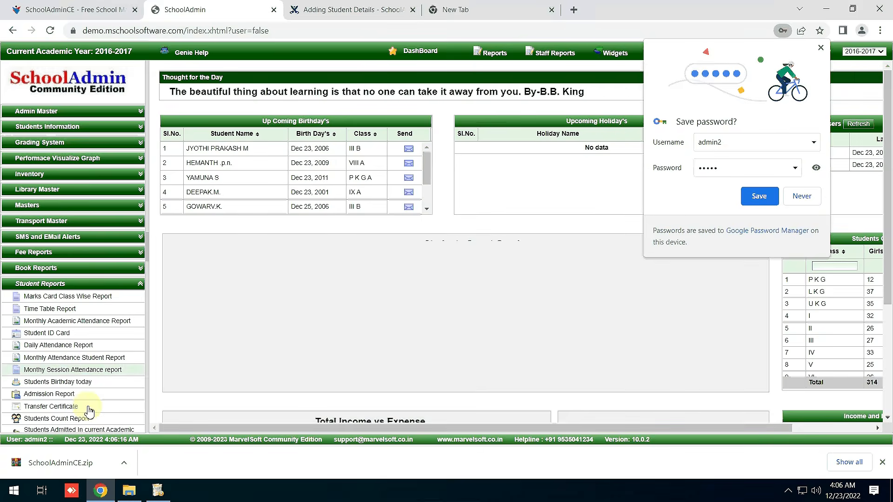
click(73, 421)
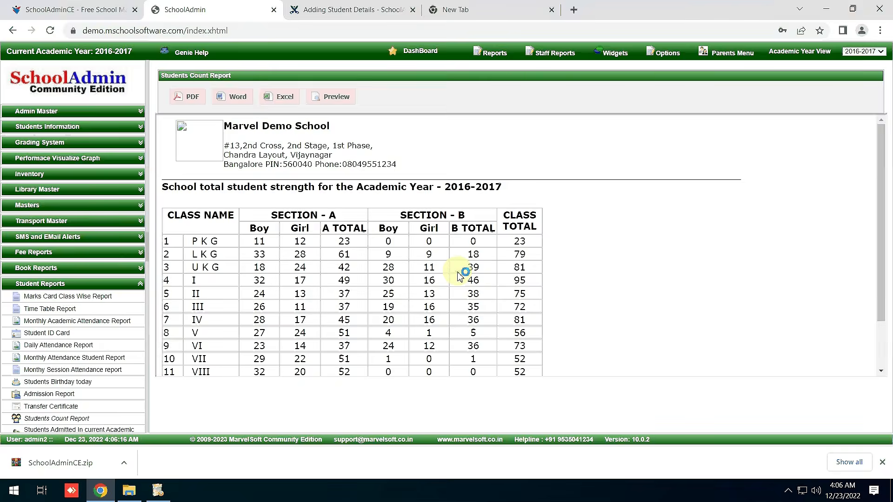
Scroll through the 2016-2017 report totalling 824 students, then bring the installer forward.
scroll(465, 284, down, 2)
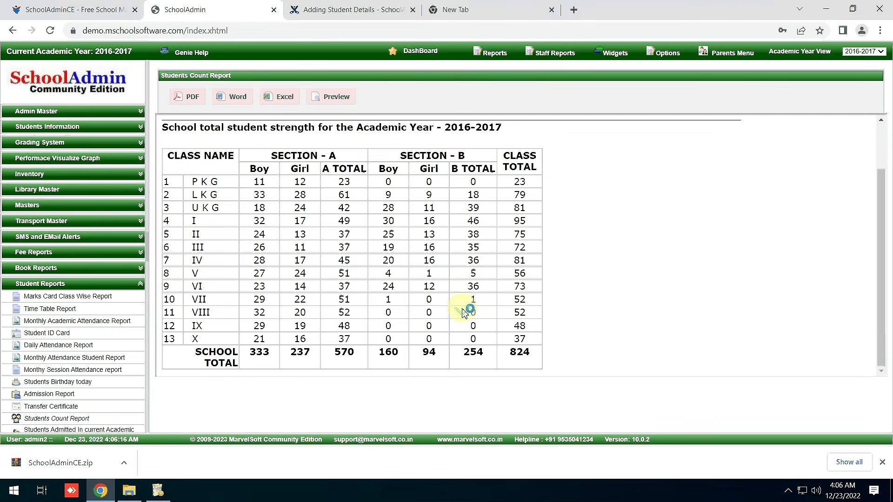
scroll(464, 310, up, 2)
scroll(464, 311, down, 2)
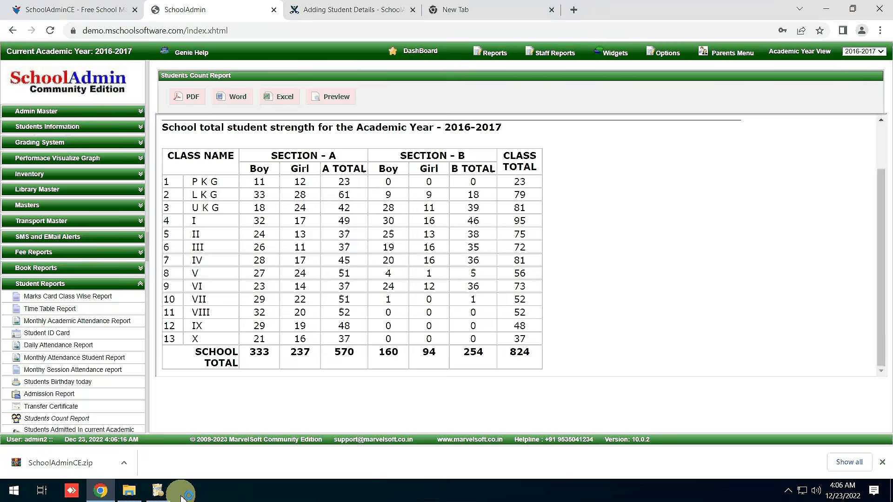
click(182, 494)
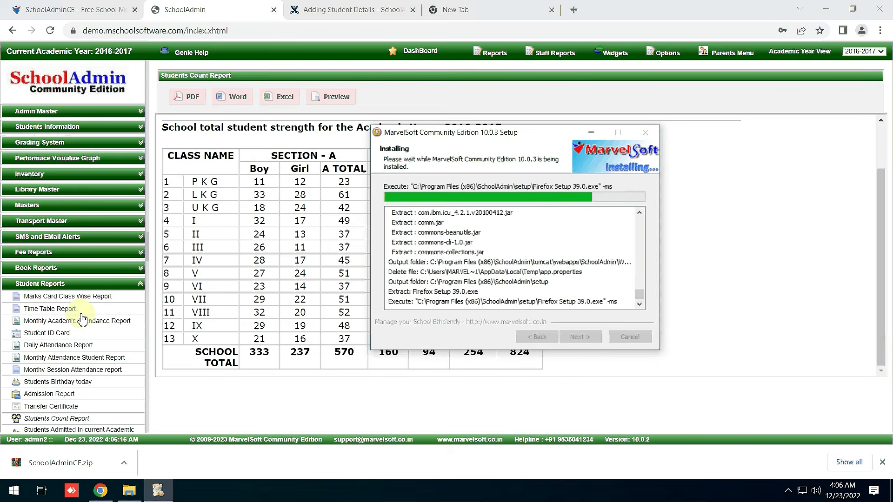
Preview the Time Table Report for class V, section A.
click(60, 310)
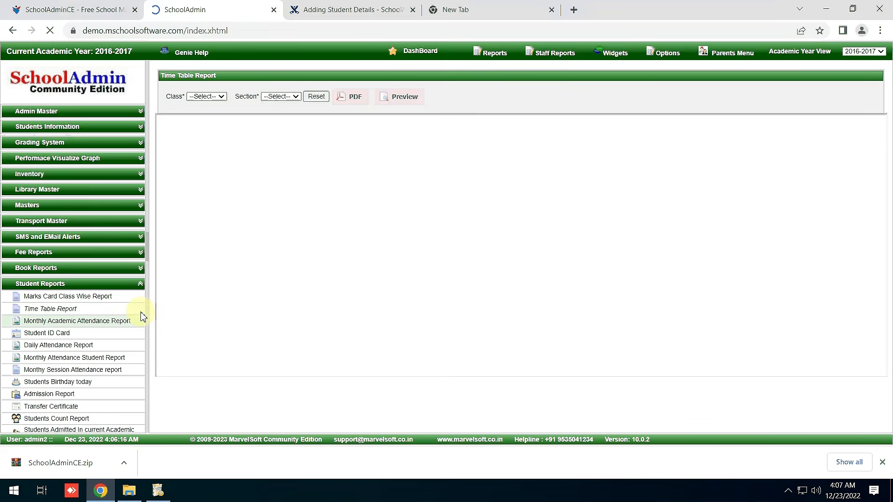
click(207, 97)
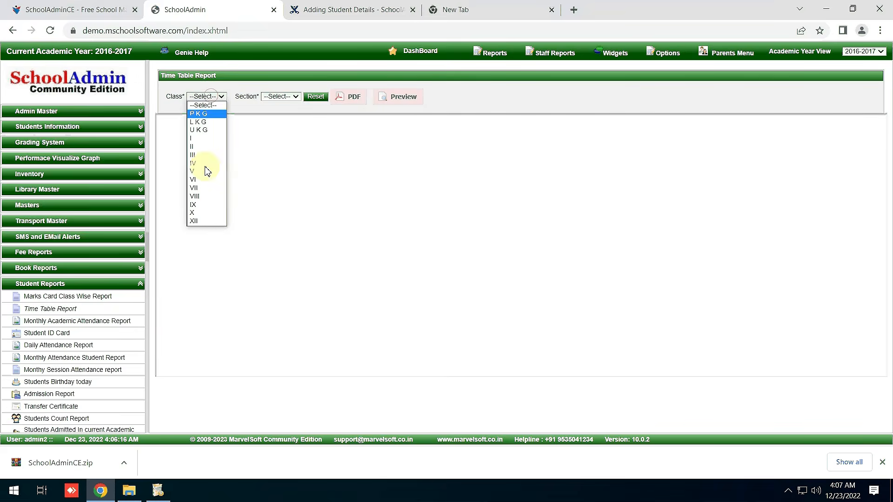
click(203, 170)
click(285, 96)
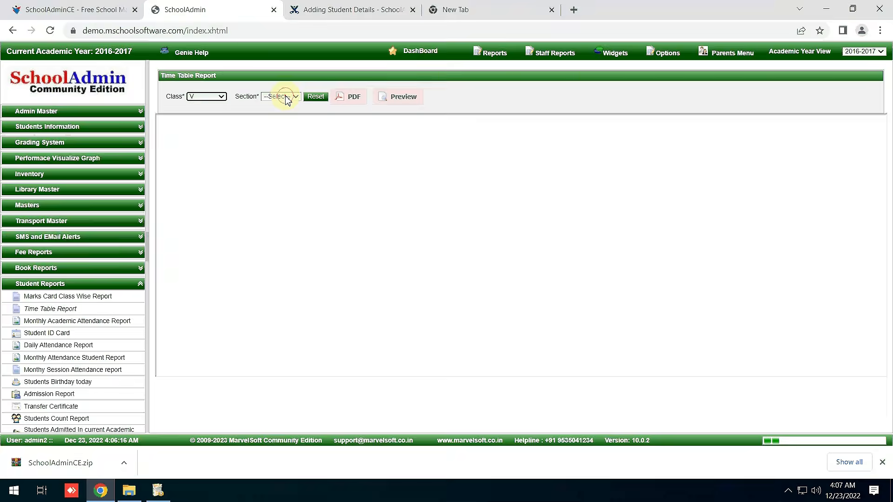
click(279, 113)
click(408, 94)
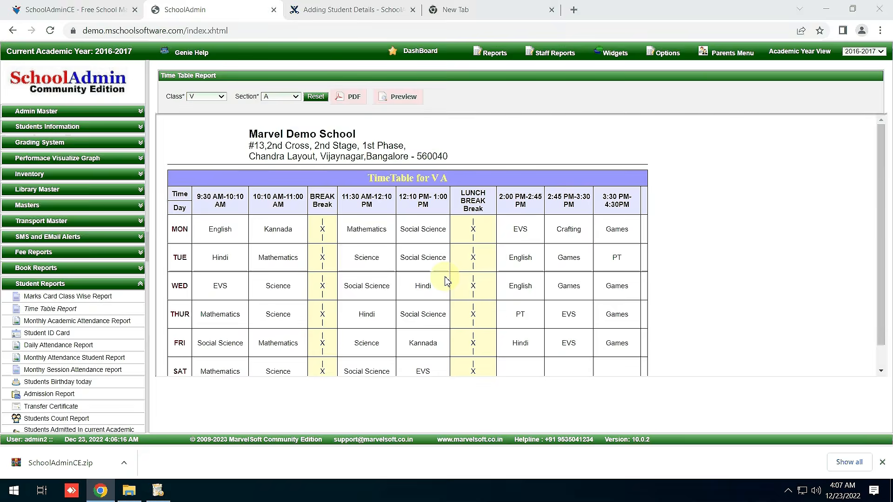
Export the class V A timetable to PDF, review it without thumbnails, then restore the installer.
click(353, 101)
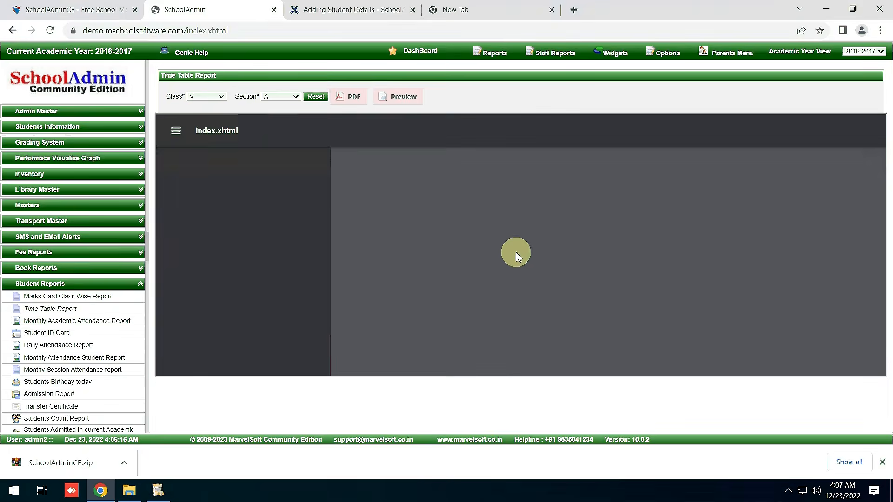
click(177, 131)
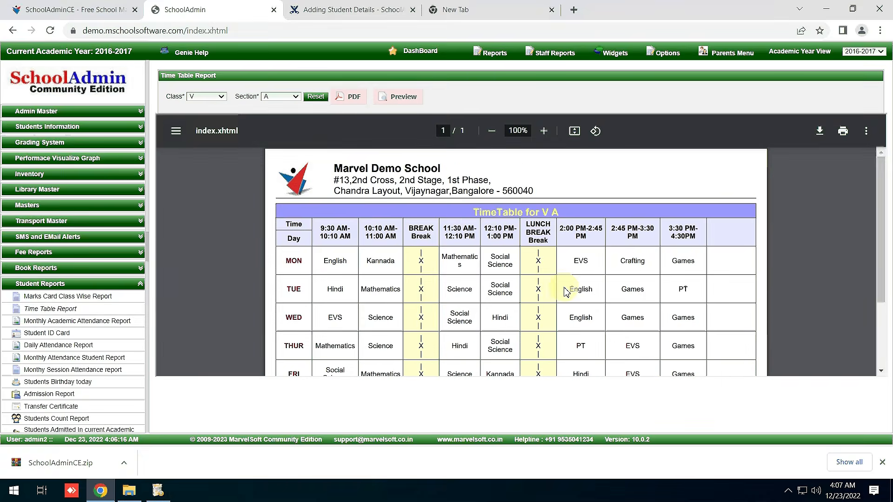
scroll(684, 261, down, 3)
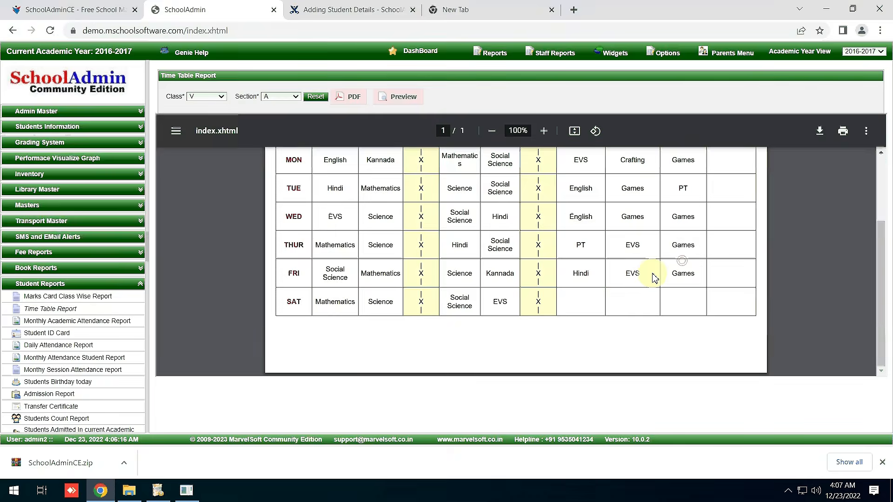
scroll(651, 278, up, 5)
scroll(650, 278, down, 4)
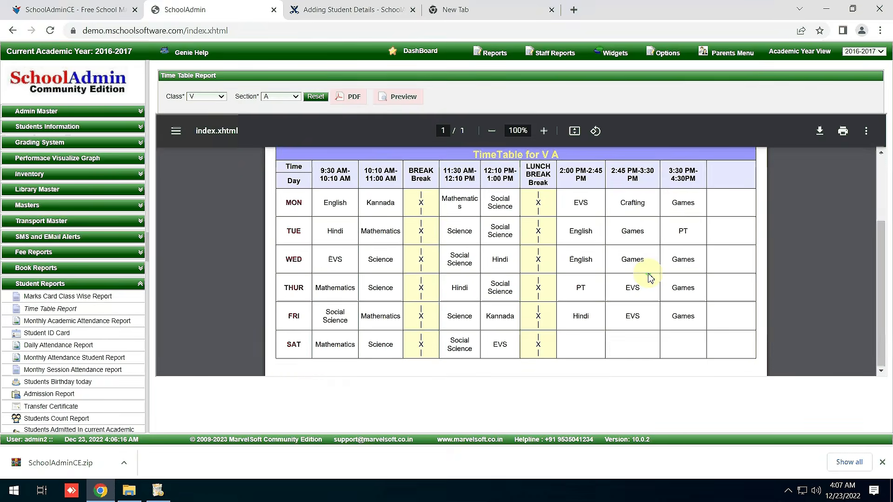
scroll(650, 278, down, 1)
scroll(650, 278, up, 1)
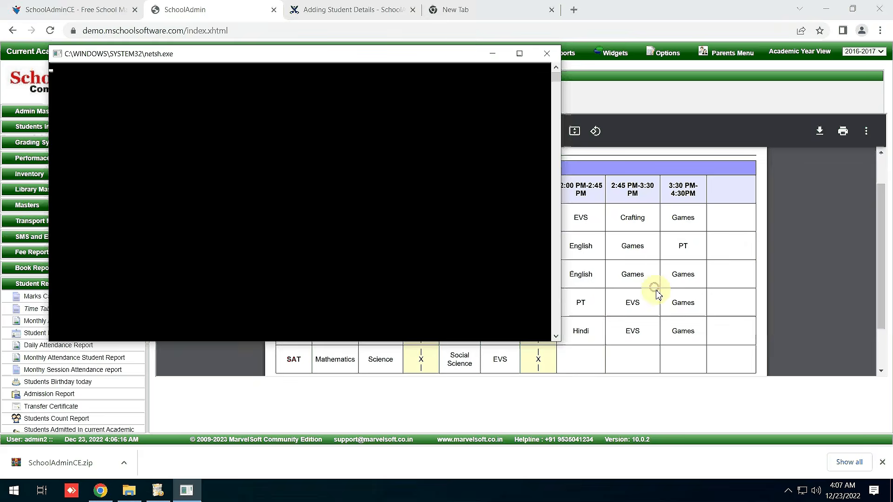
scroll(656, 293, down, 1)
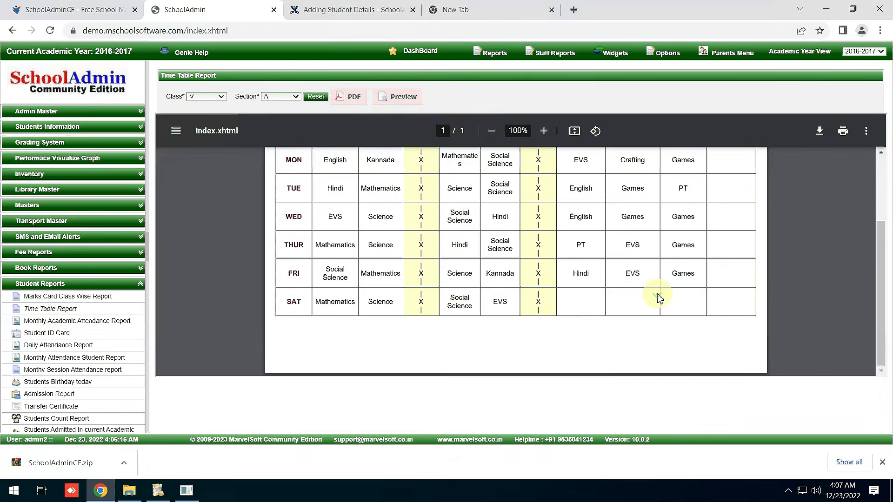
scroll(657, 293, up, 2)
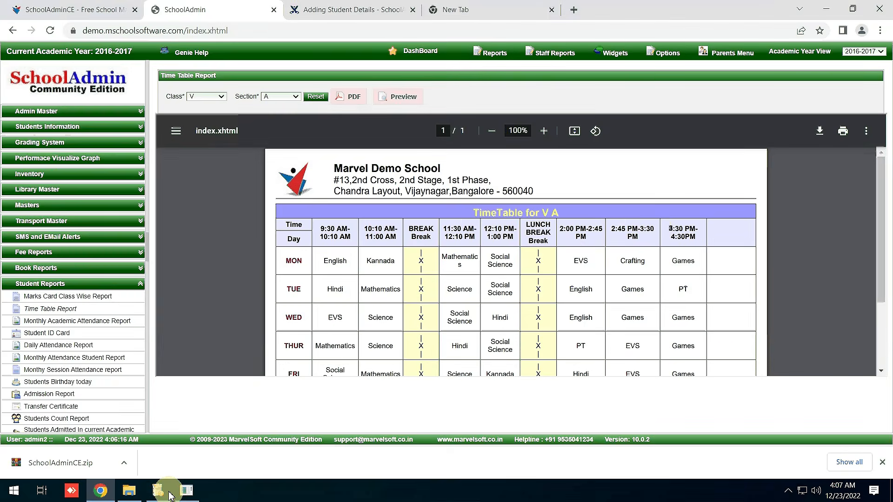
click(169, 494)
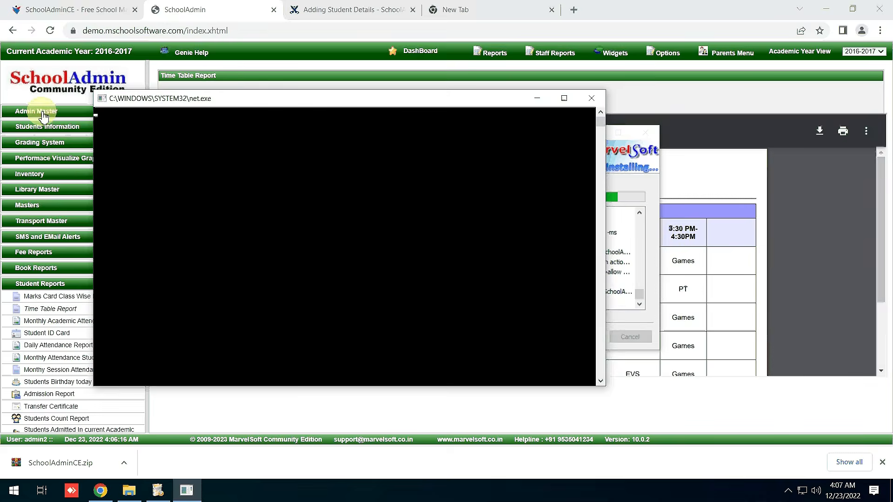
Under Admin Master, show Fee Payment Details for class V section A and scroll to the totals.
click(43, 114)
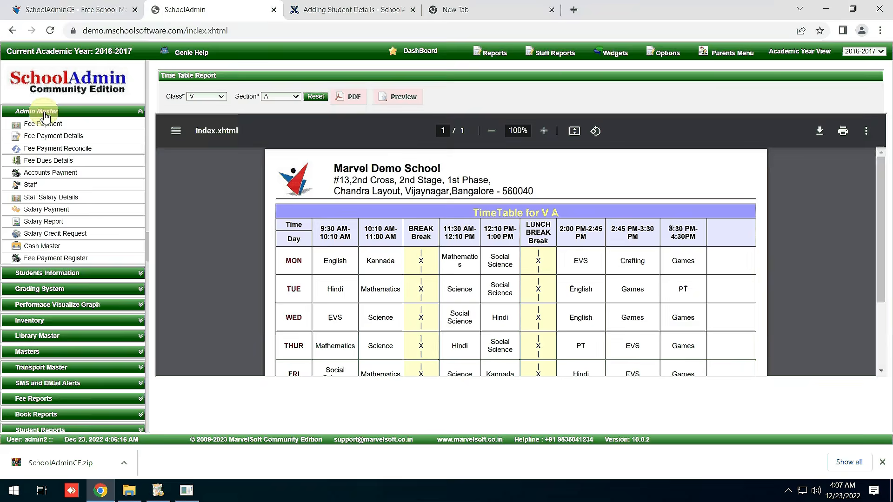
click(73, 10)
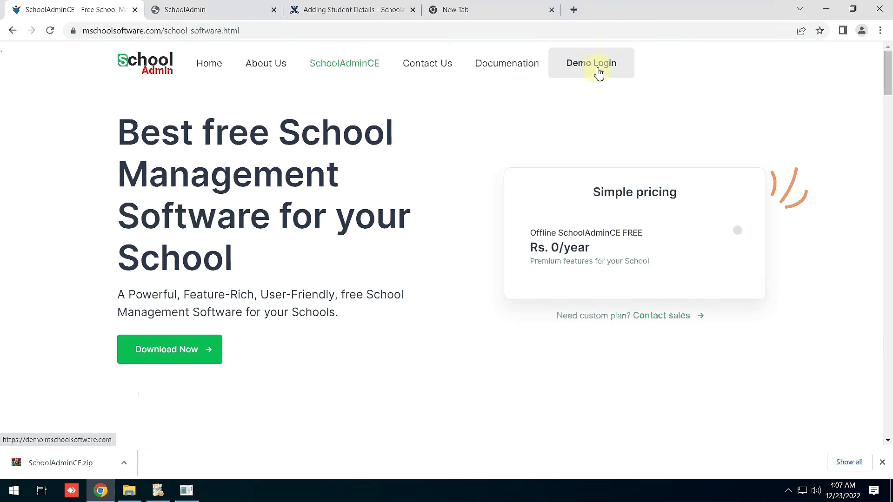
click(183, 10)
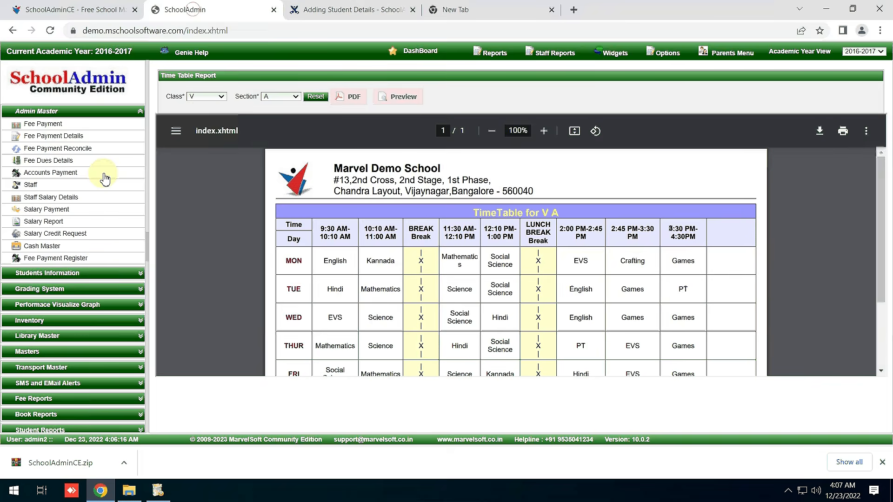
click(64, 141)
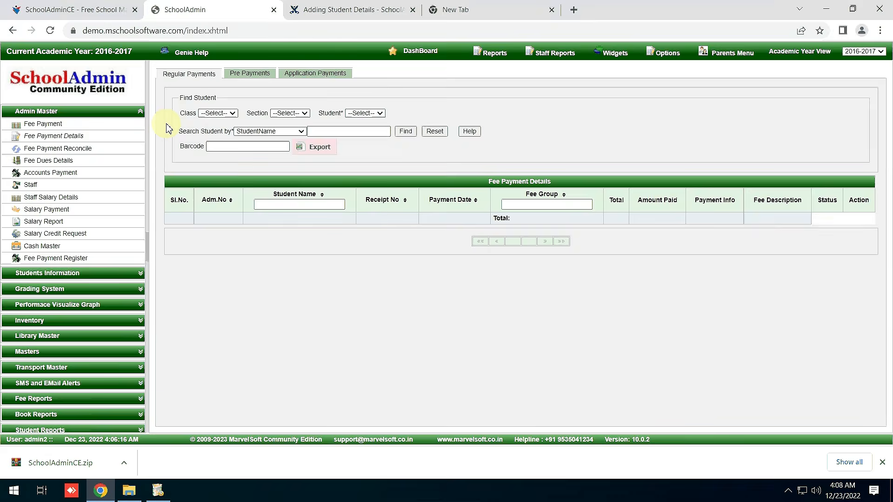
click(217, 113)
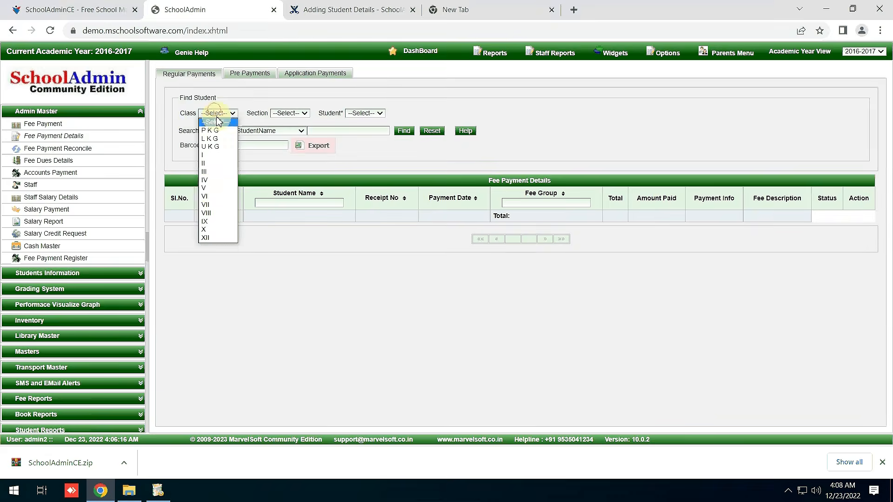
click(212, 191)
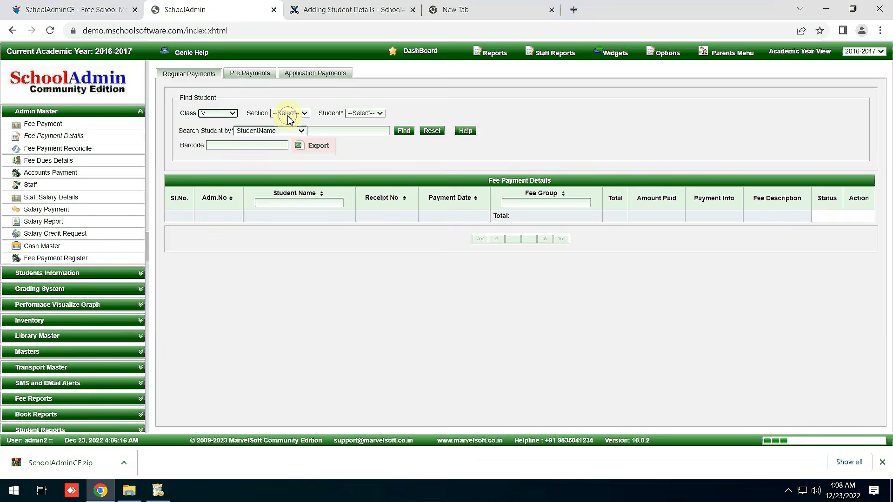
click(290, 113)
click(292, 132)
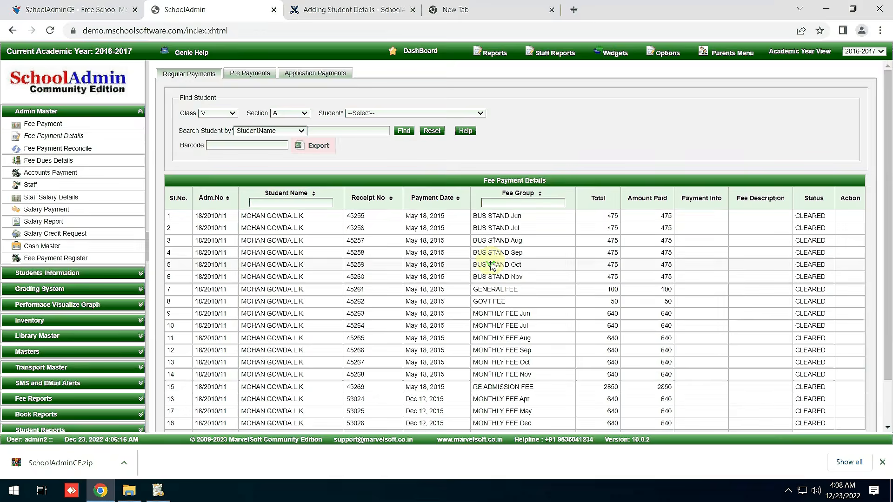
scroll(493, 265, down, 2)
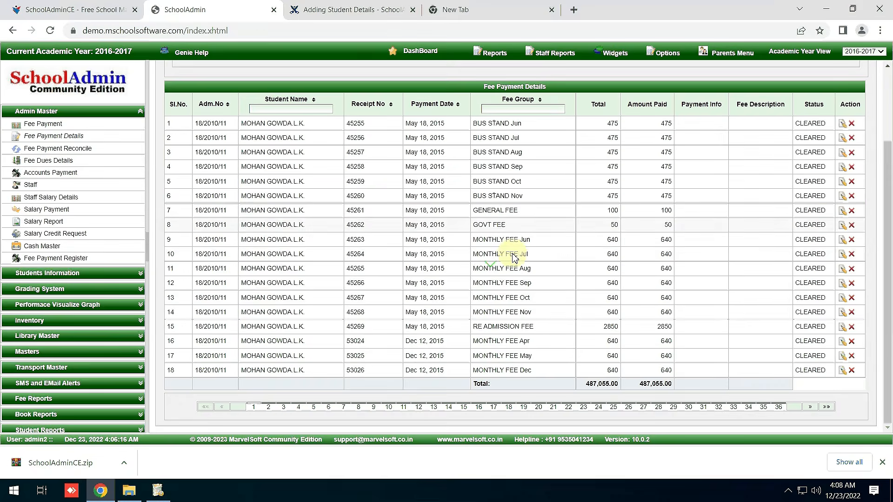
Generate the Fee Payment Register for class V section A, then bring up the finished installer.
click(55, 259)
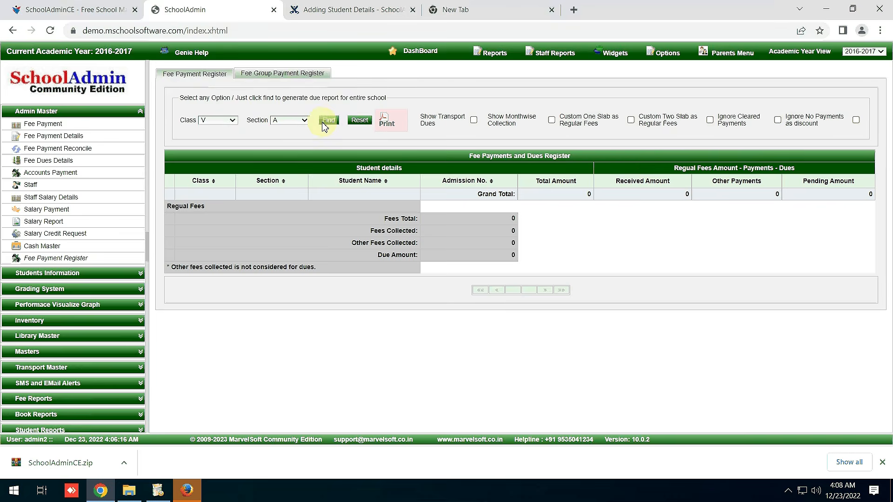
click(203, 121)
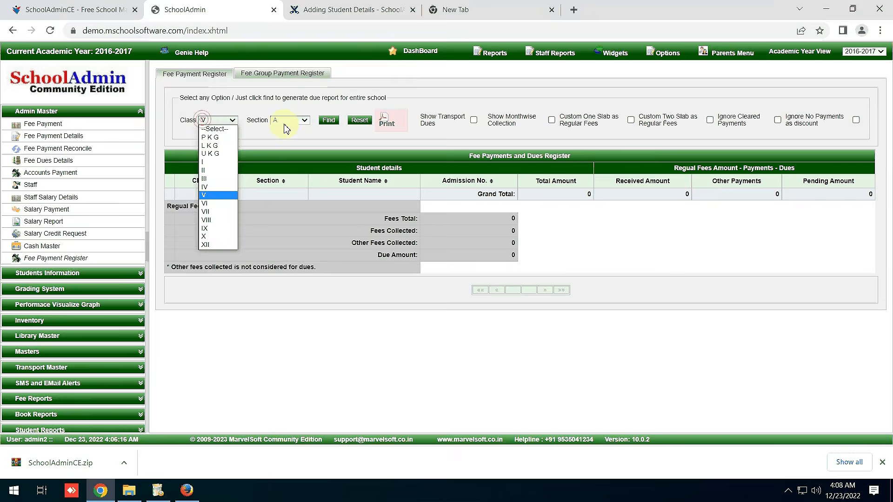
click(324, 121)
click(324, 120)
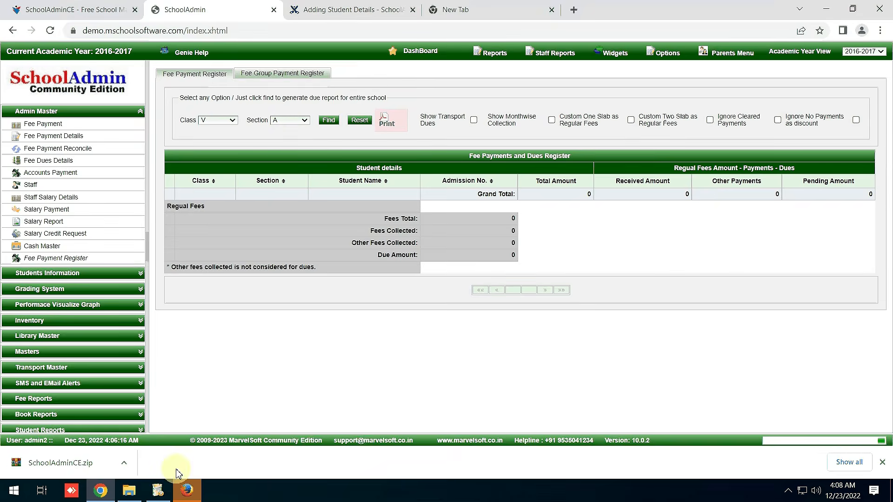
click(160, 494)
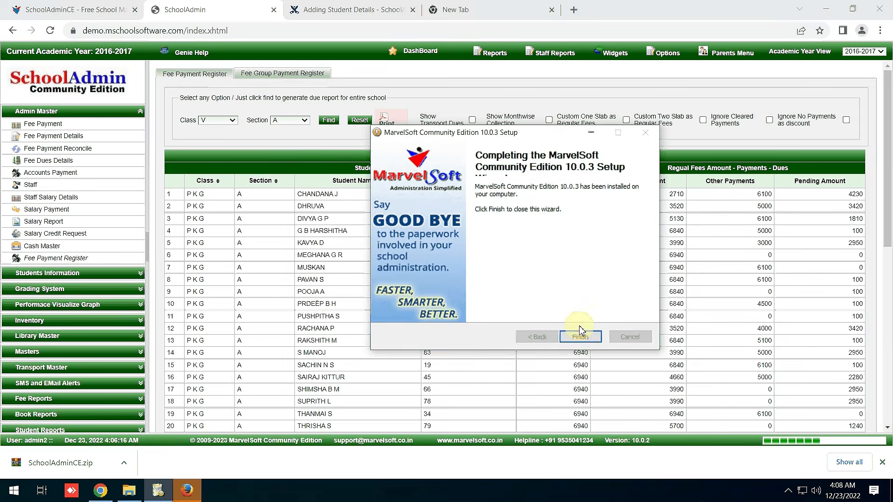
Finish the SchoolAdminCE installation and accept Firefox as the default browser.
click(580, 333)
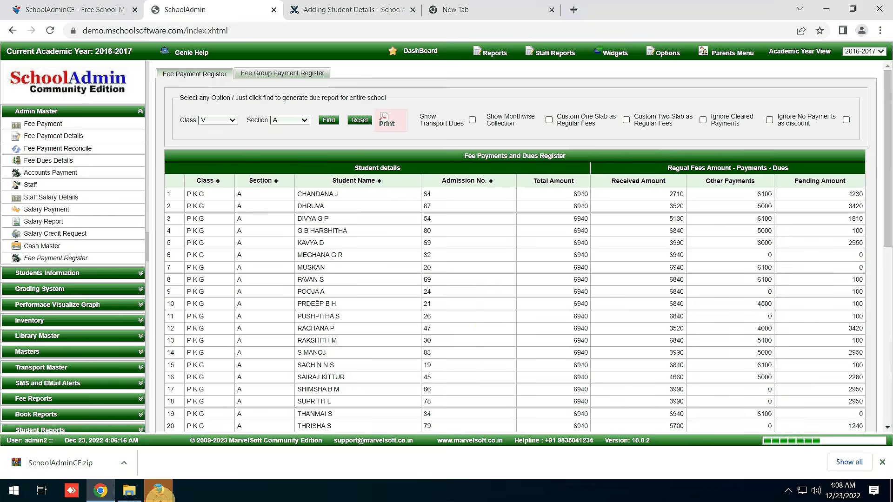
click(158, 490)
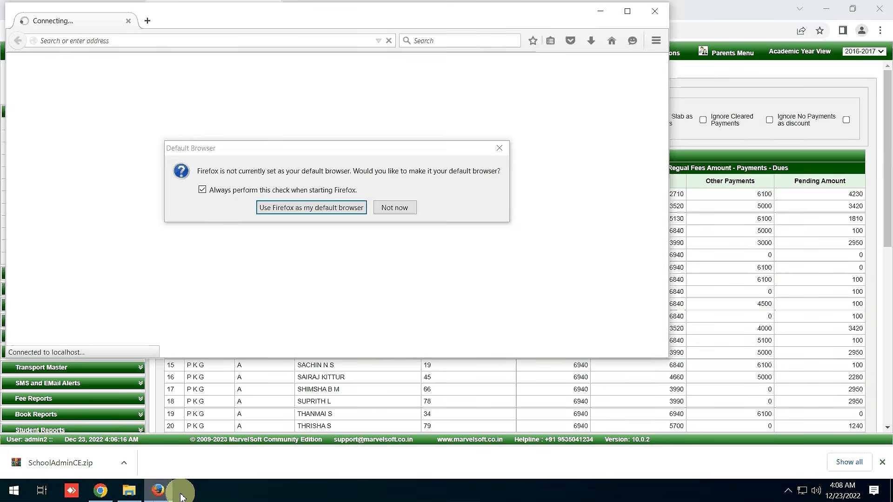
click(339, 216)
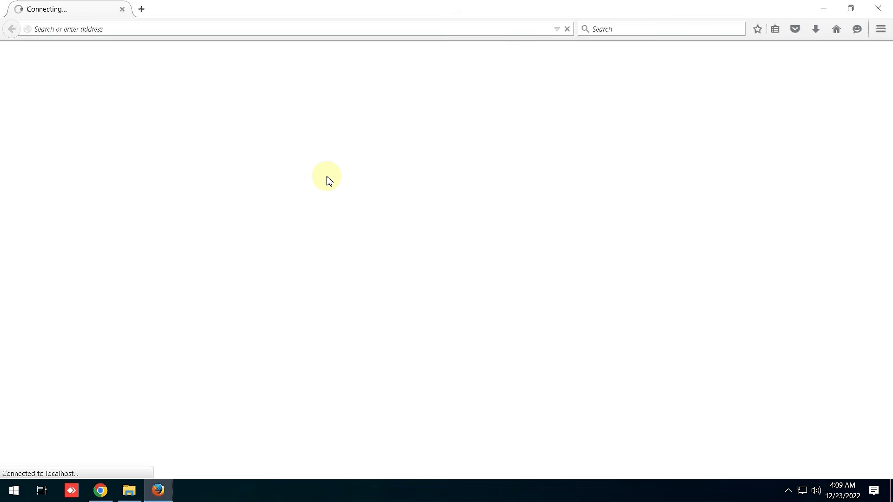
Dismiss the data-sharing notice, note the localhost SchoolAdmin address, and close Firefox.
click(15, 496)
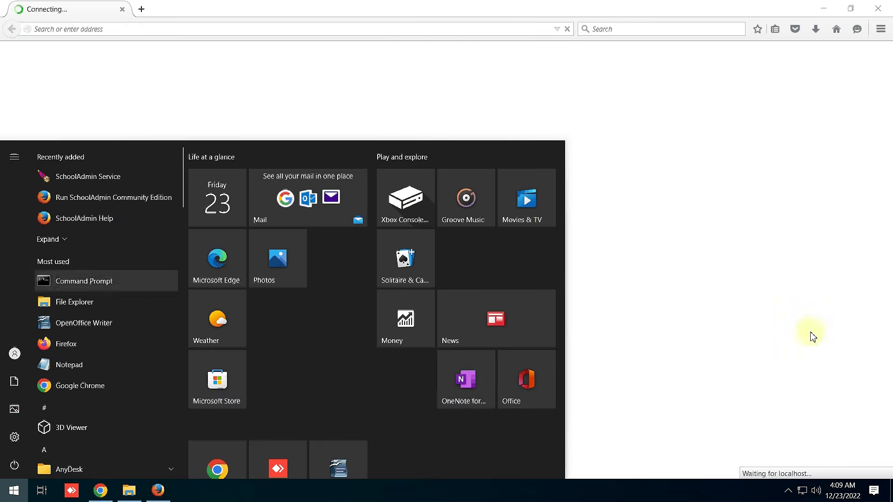
click(656, 218)
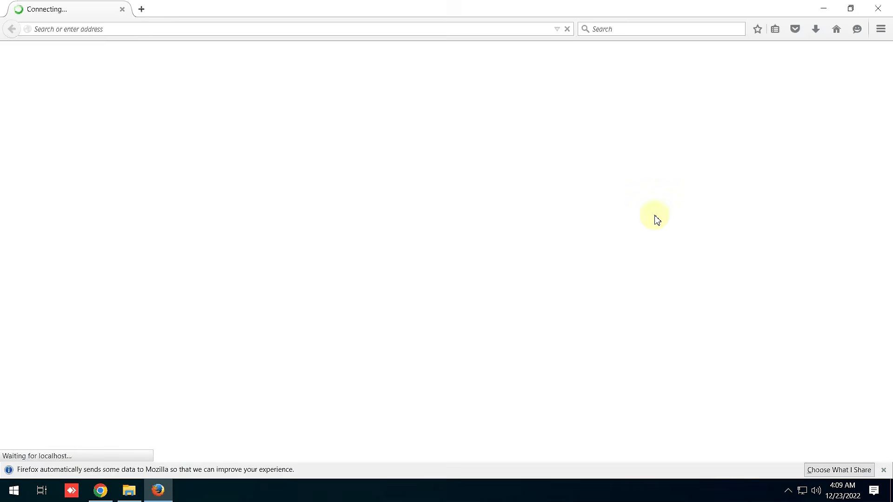
click(883, 470)
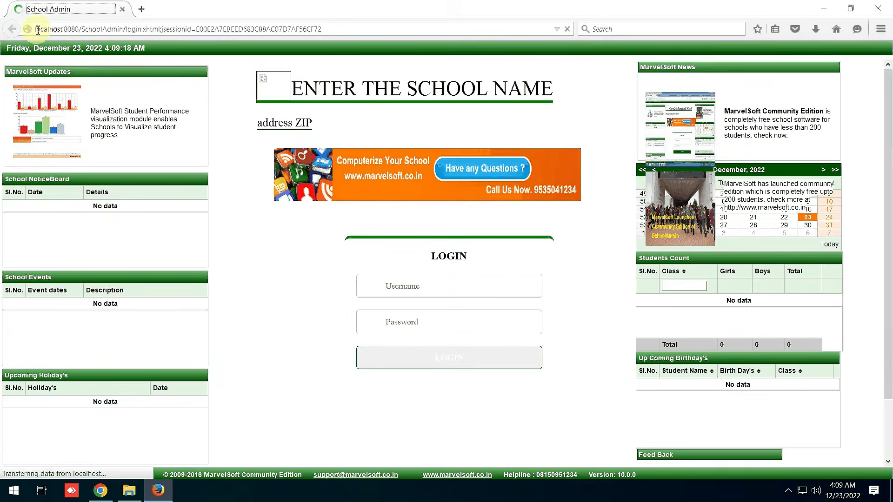
drag(38, 28, 126, 31)
key(ctrl+c)
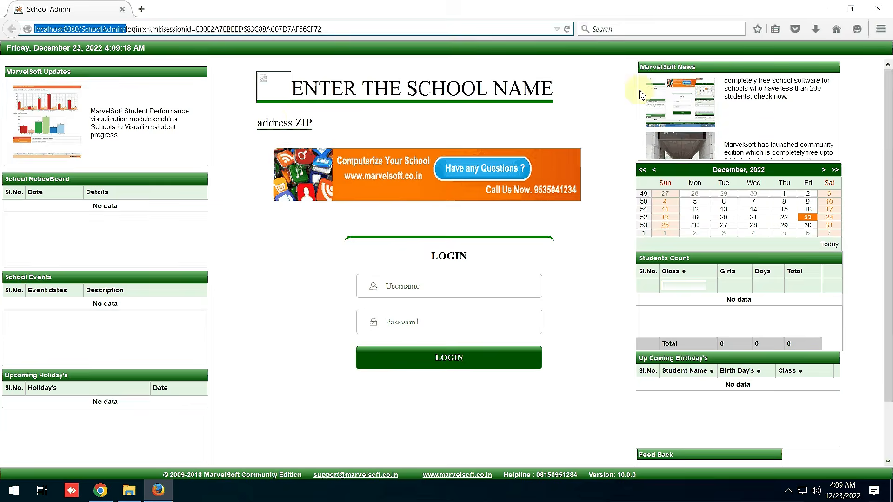
click(879, 9)
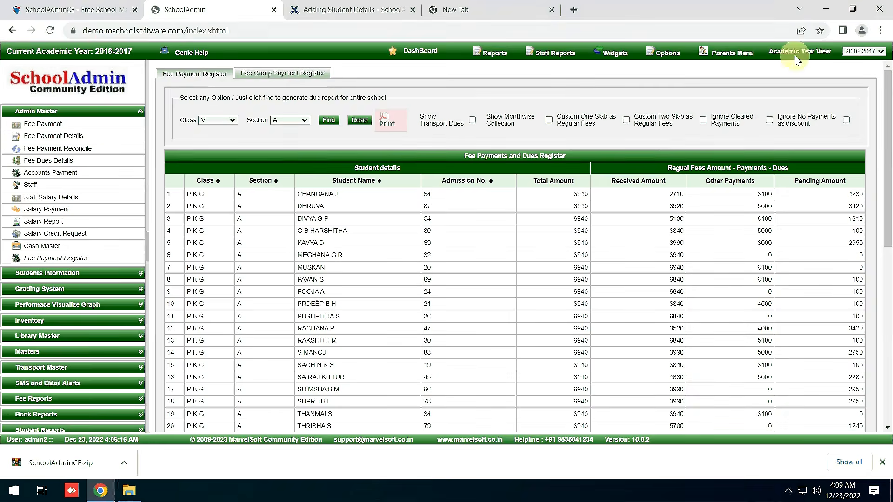
click(102, 498)
click(103, 497)
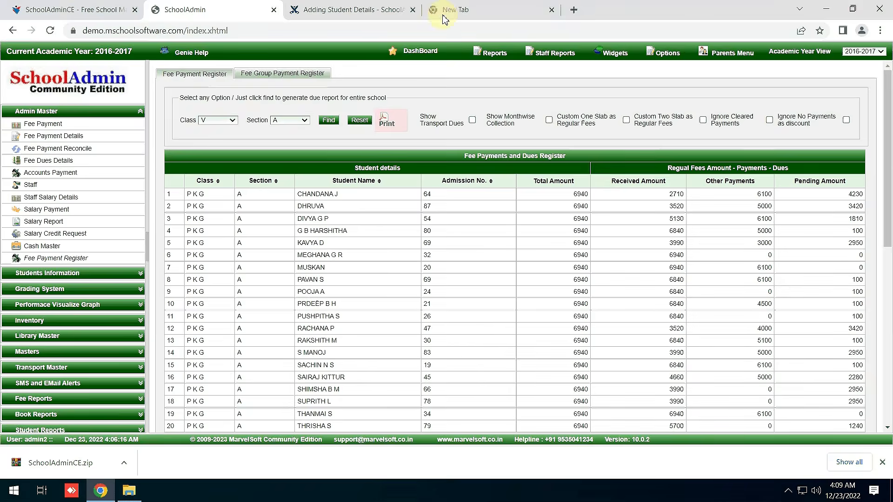
click(575, 14)
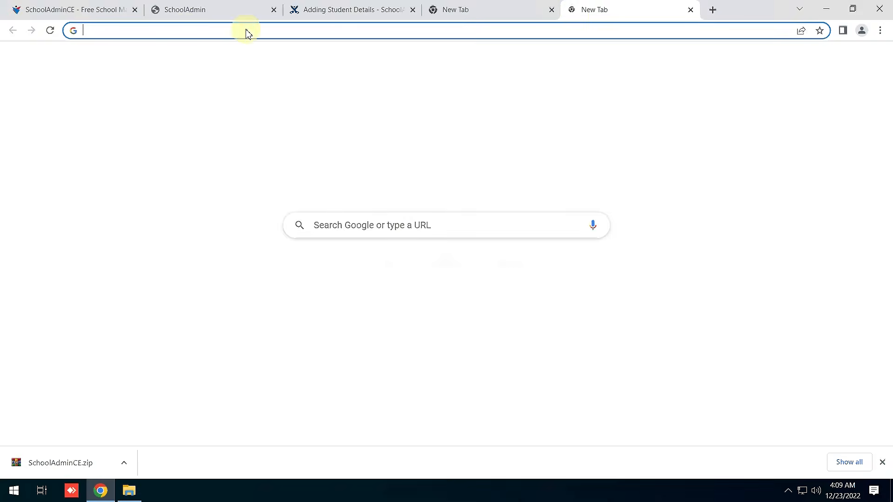
click(185, 29)
key(ctrl+v)
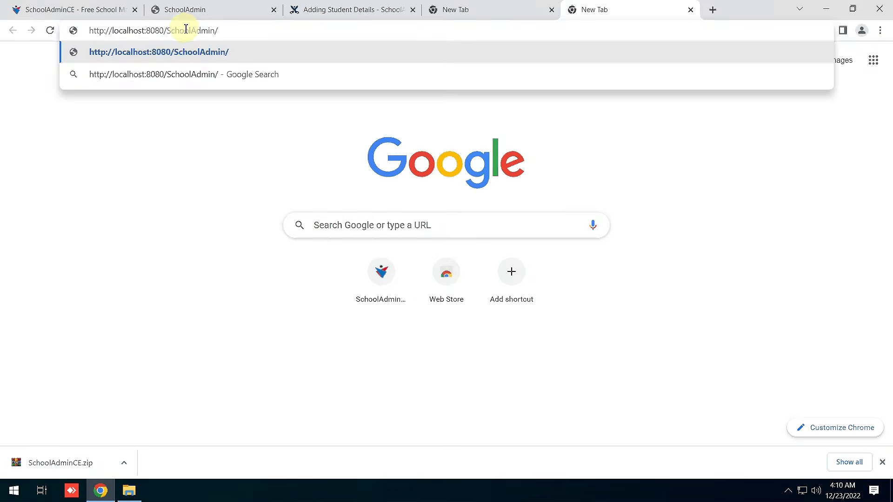
key(Return)
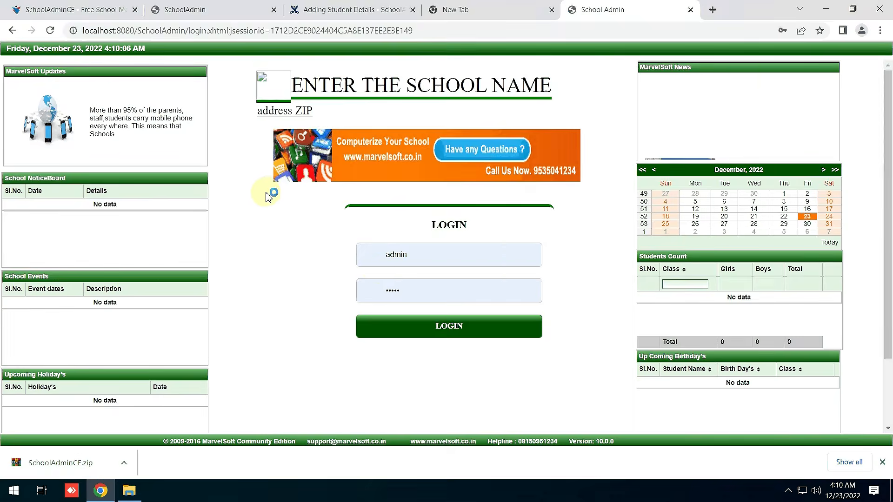
Sign in as admin using the saved password.
double_click(450, 261)
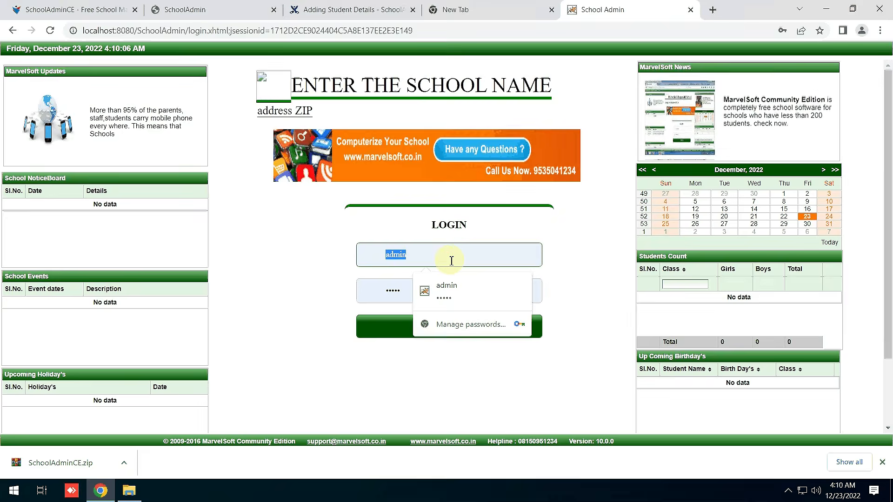
text(ad)
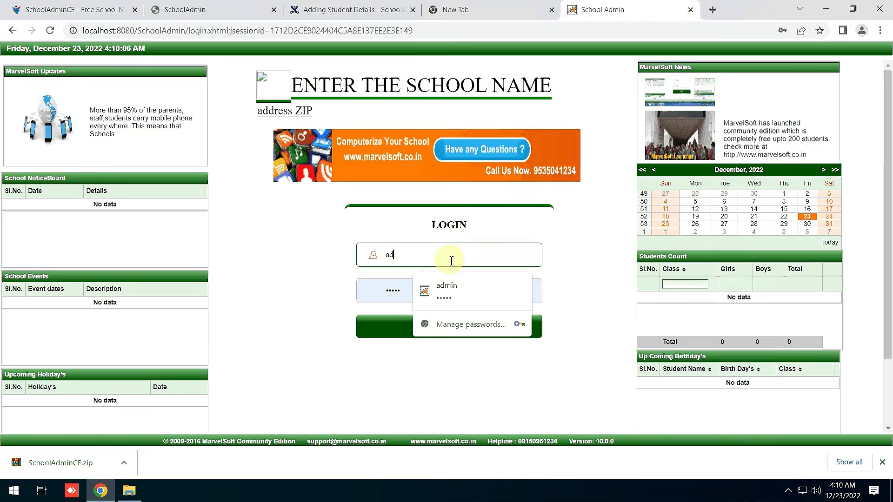
text(min)
key(Tab)
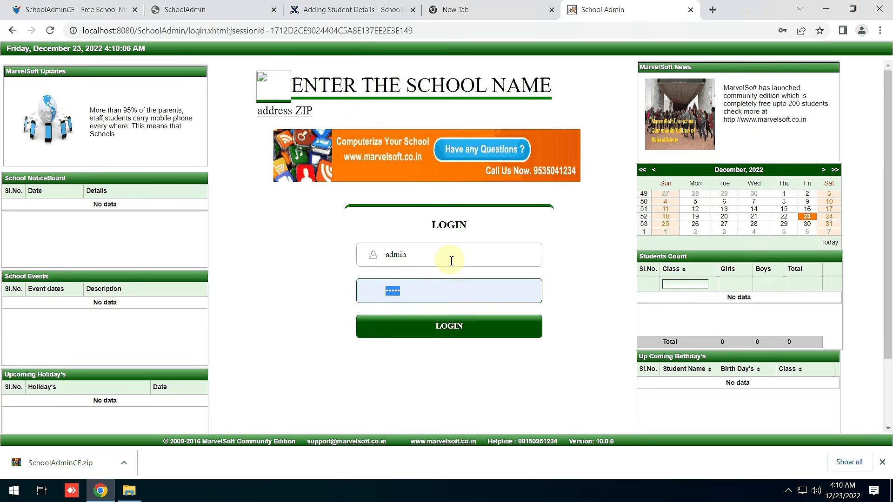
text(admin)
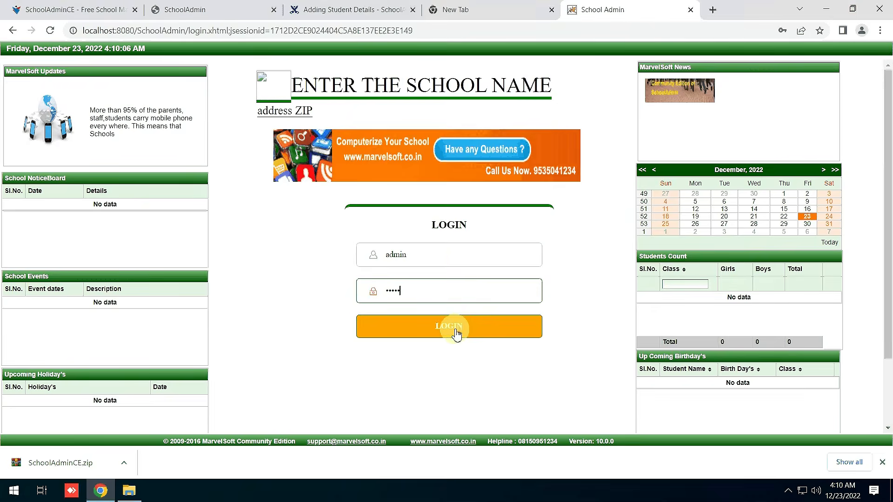
click(456, 332)
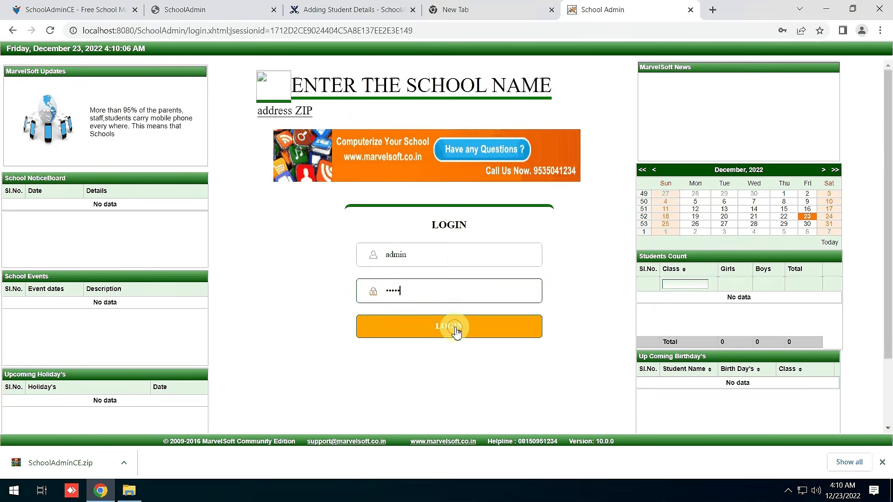
Dismiss the downloads bar and browse the empty local dashboard, collapsing then restoring the navigation menu.
click(880, 464)
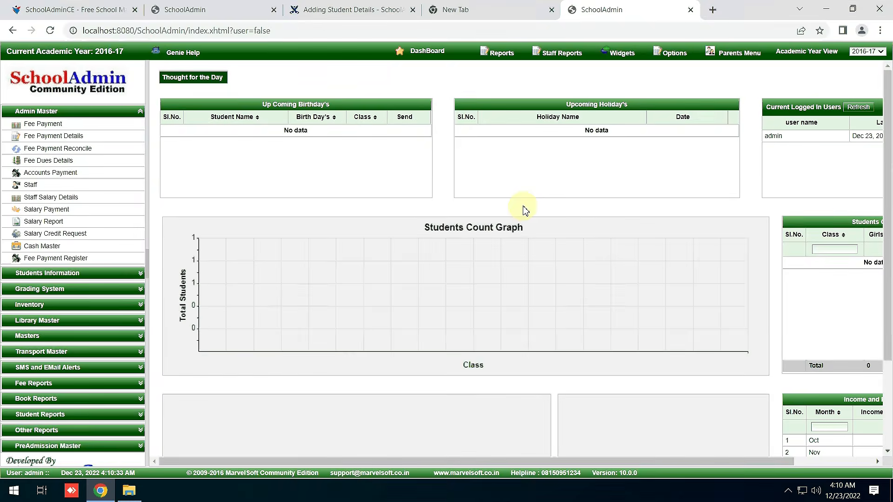
click(148, 278)
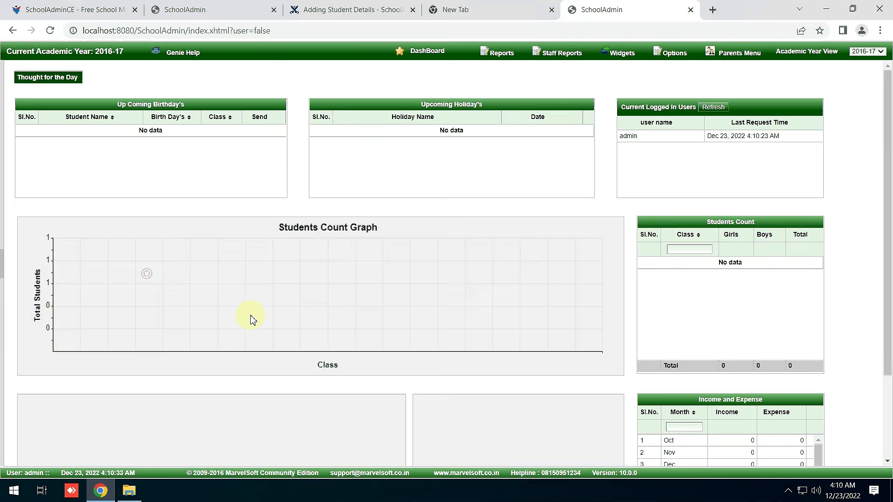
scroll(420, 307, down, 2)
scroll(420, 307, up, 2)
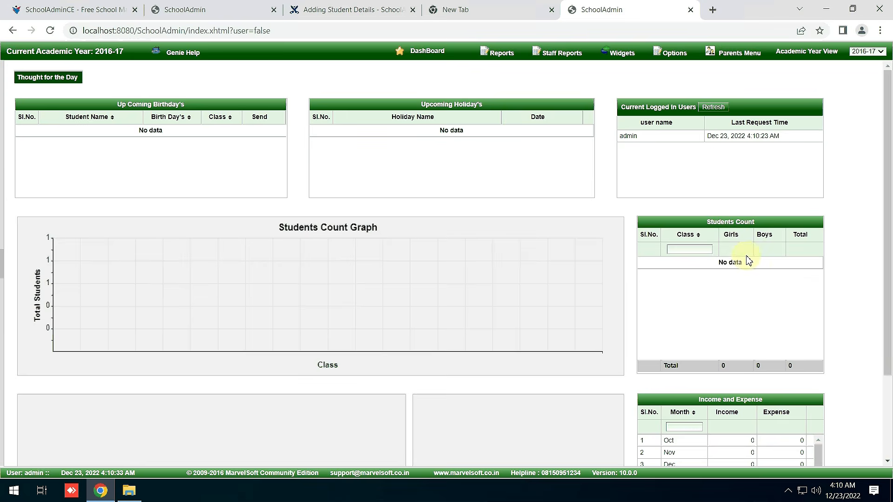
scroll(747, 261, down, 3)
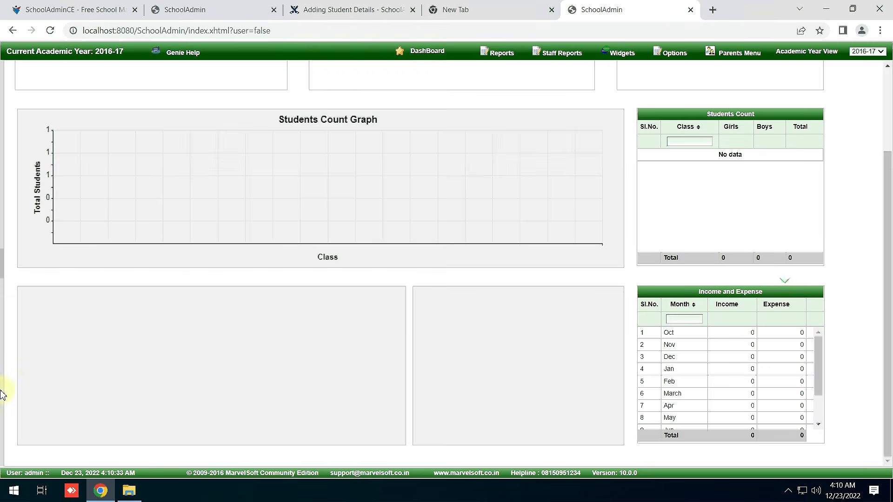
click(2, 263)
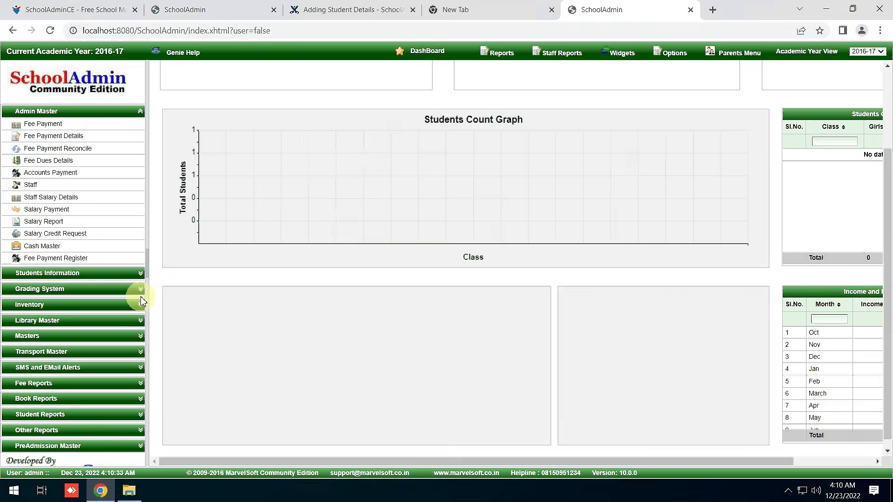
Open the local Class and then Section Master pages under Masters.
click(29, 336)
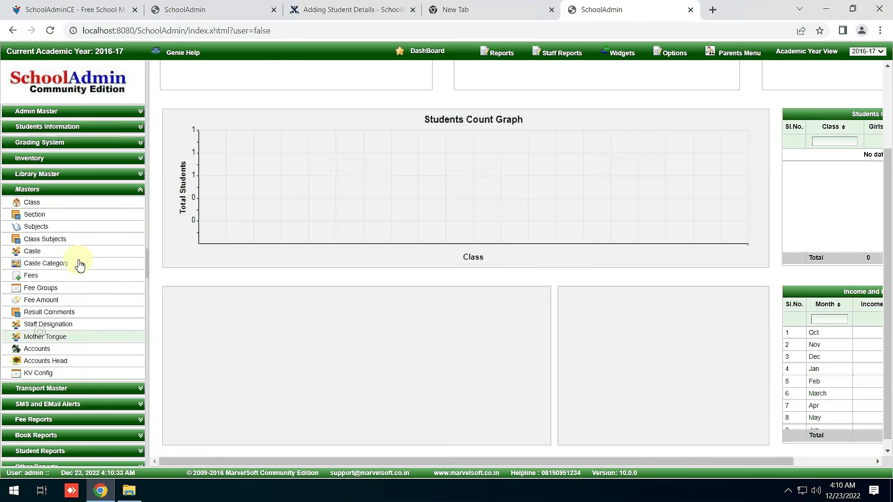
click(62, 204)
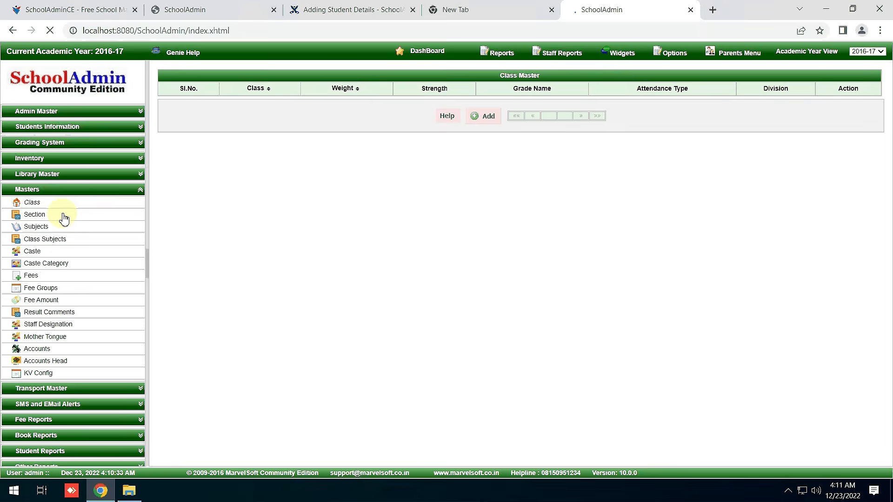
click(64, 218)
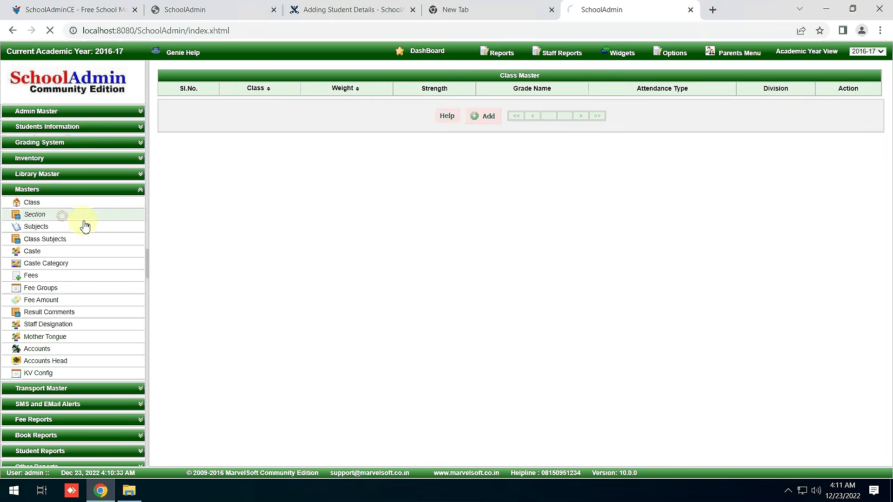
Compare with the online demo's populated dashboard, then return to the local Section Master tab.
click(199, 15)
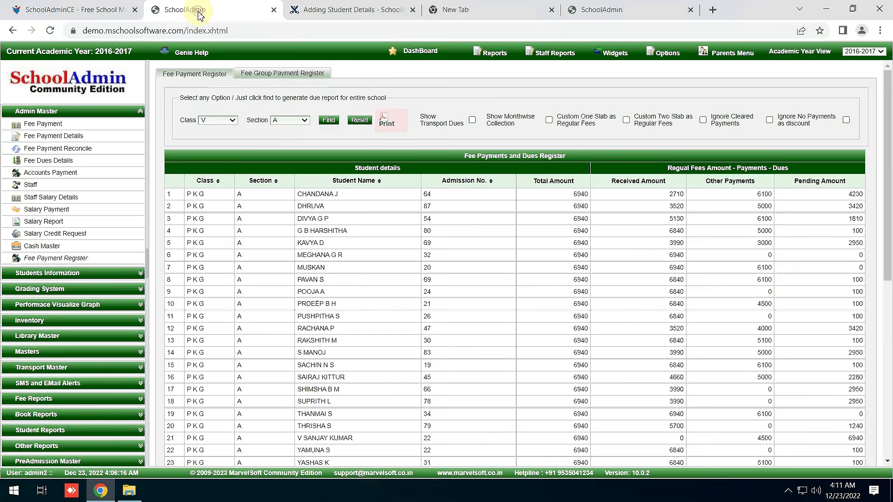
click(129, 6)
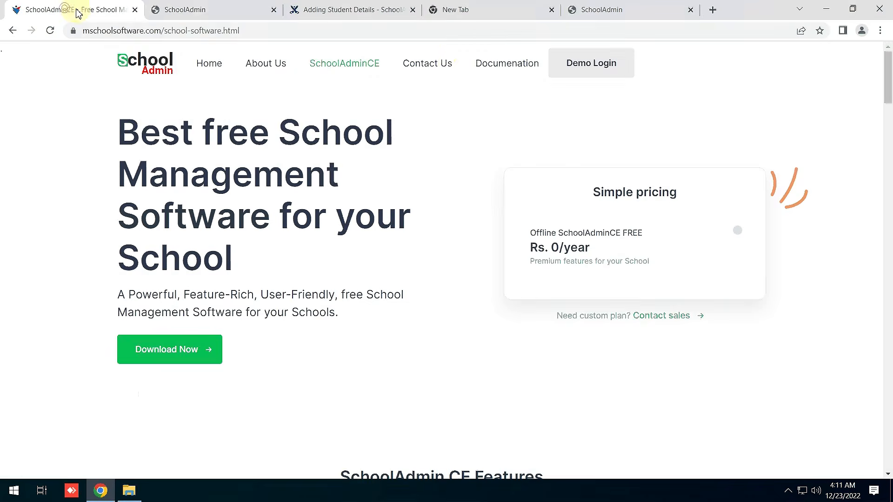
click(227, 13)
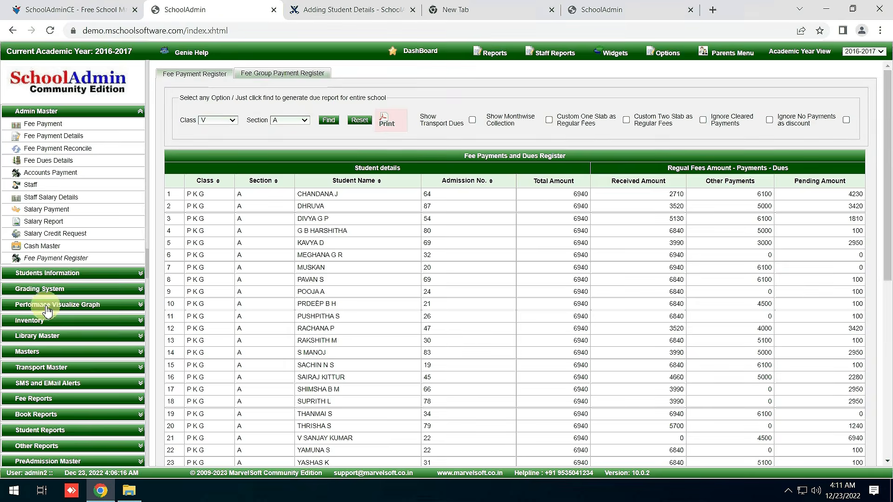
click(421, 52)
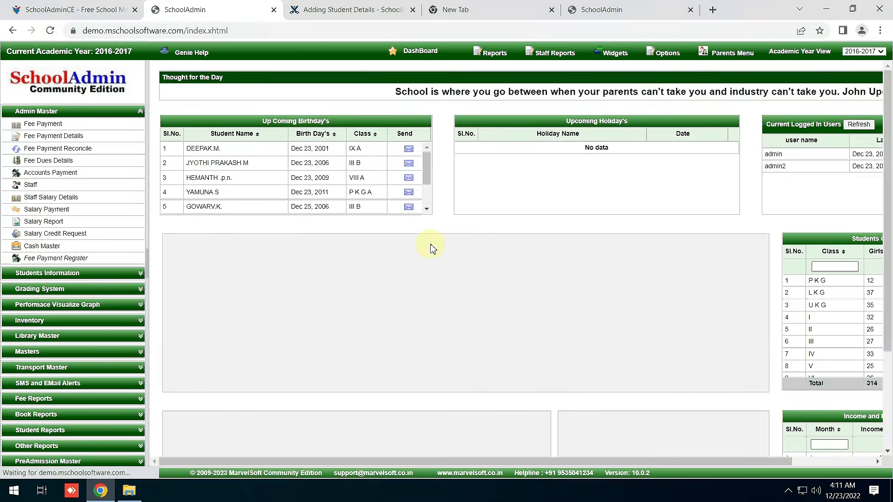
scroll(424, 268, down, 3)
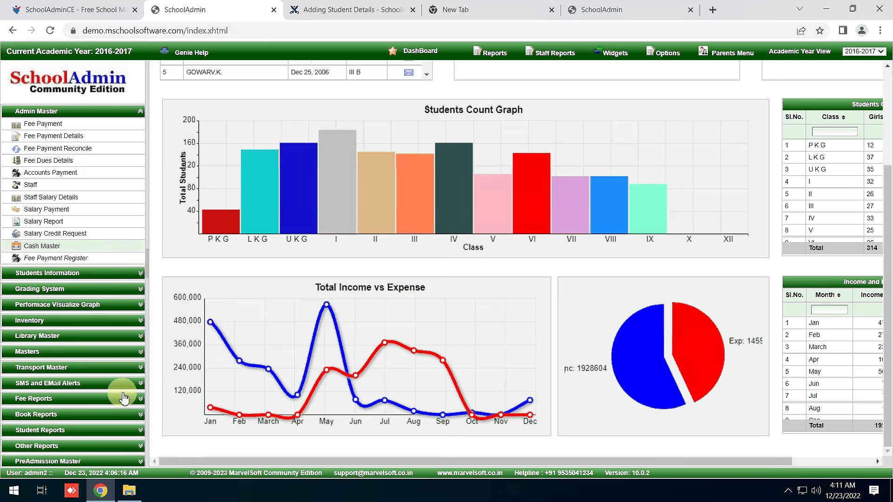
click(599, 6)
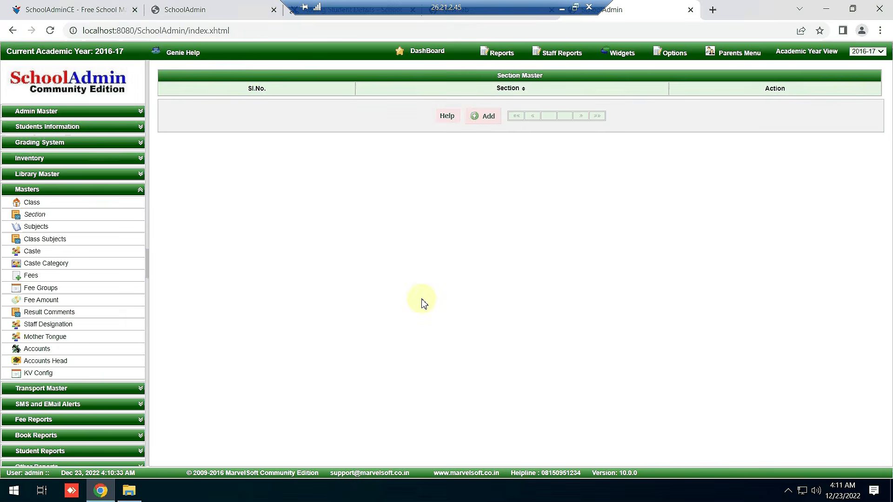
Check the product website, then reload the local Section Master page from its address bar.
click(83, 10)
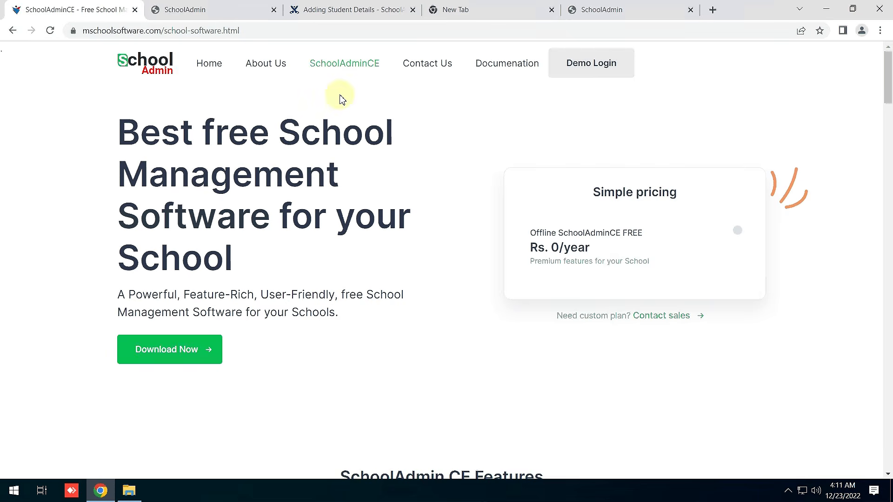
click(168, 356)
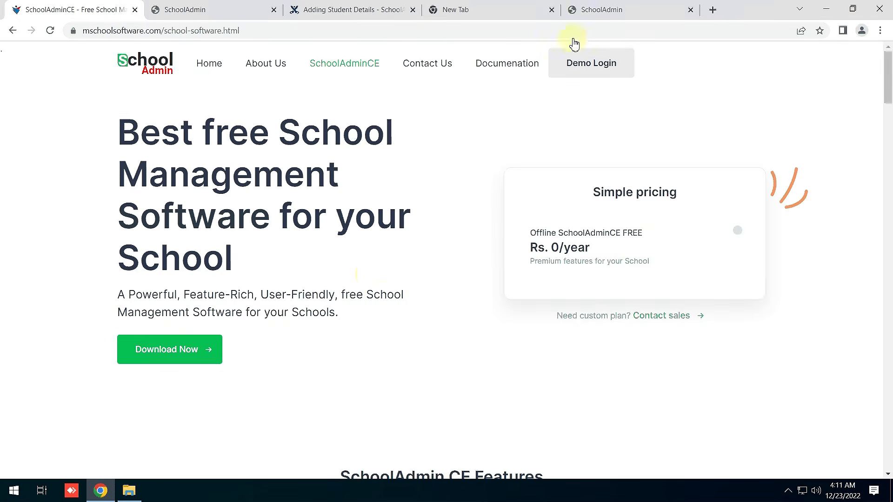
click(595, 9)
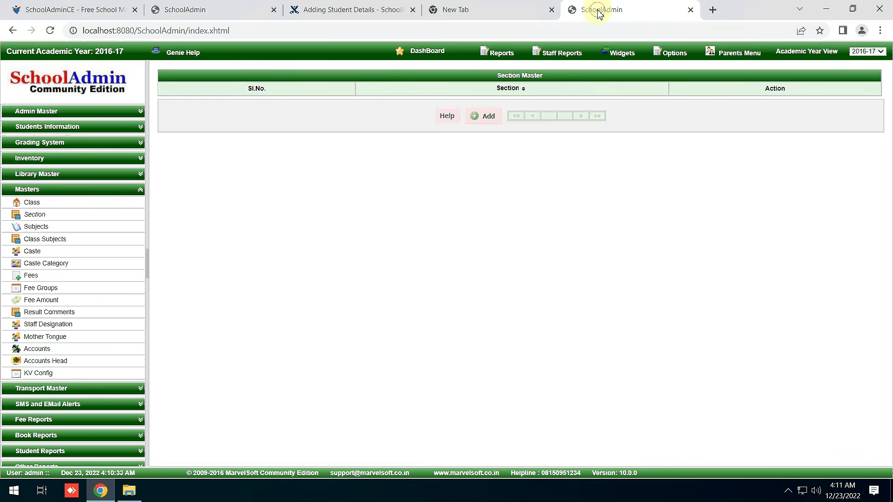
click(82, 31)
key(Return)
double_click(100, 31)
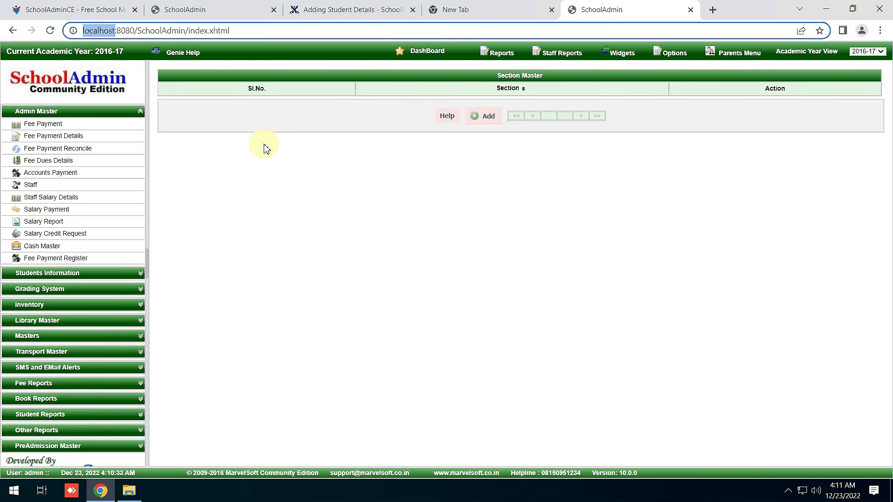
triple_click(131, 31)
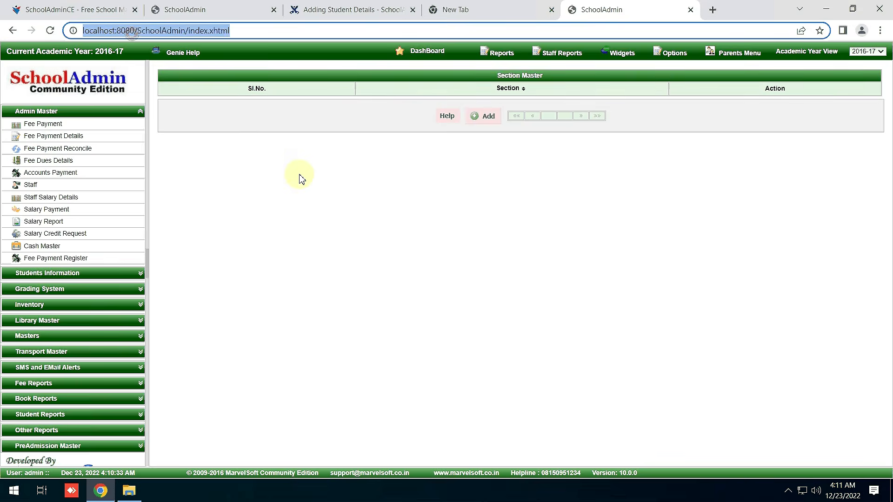
click(461, 260)
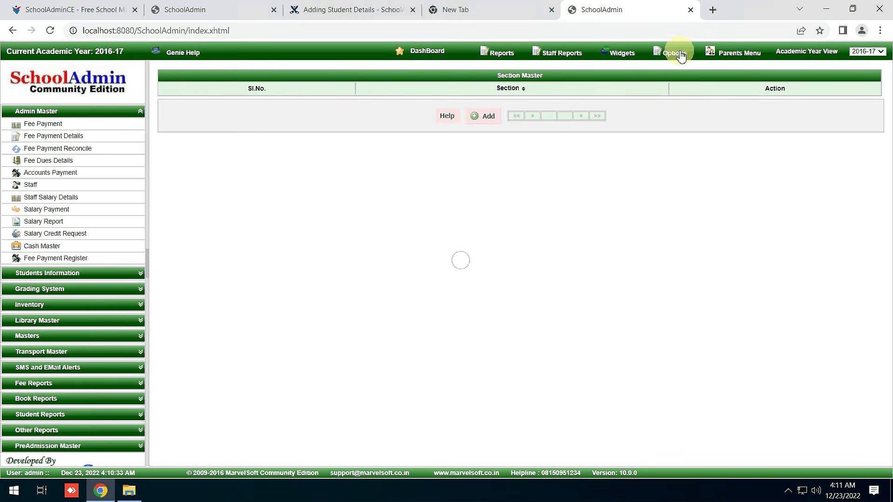
Log out to the login page, dismiss autofill suggestions, and switch to the Adding Student Details docs.
mouse_move(681, 55)
click(679, 111)
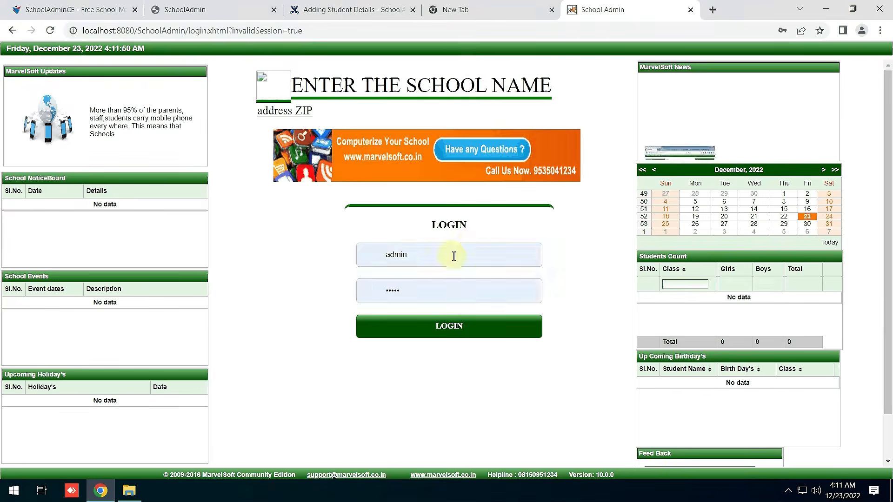
click(451, 255)
click(583, 375)
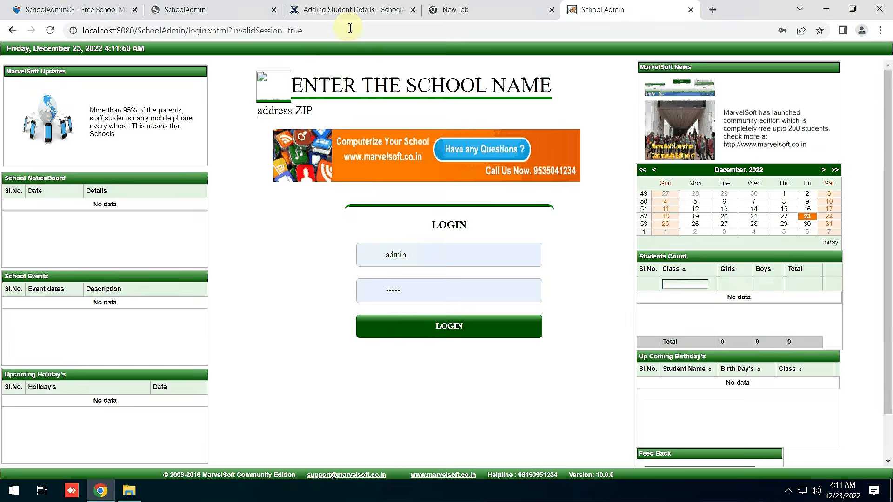
click(343, 10)
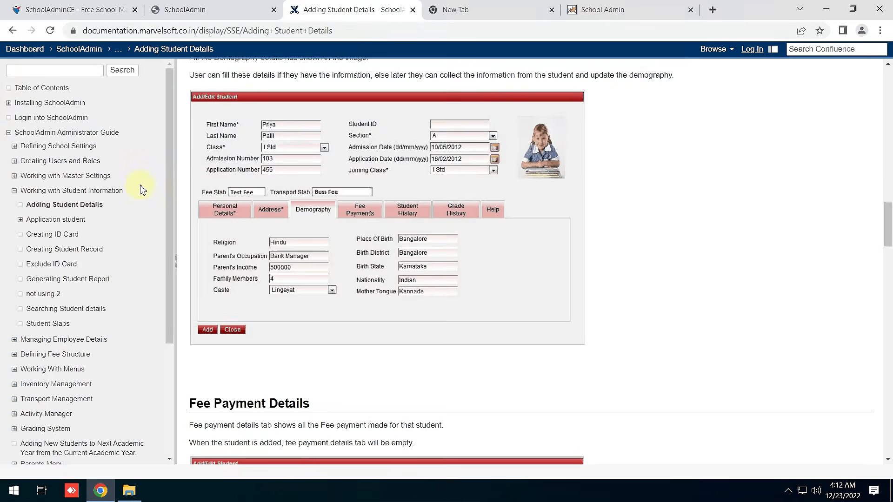
Browse the documentation's Table of Contents, then return to the SchoolAdmin login tab.
click(81, 10)
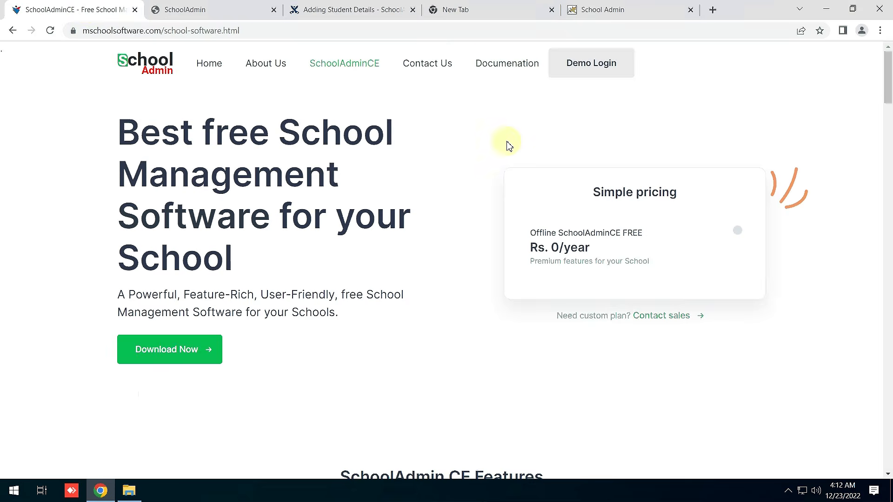
click(339, 9)
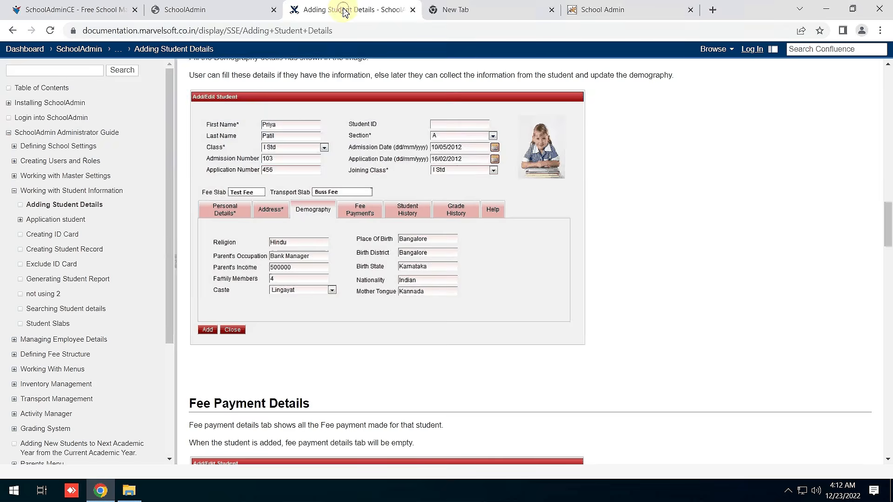
click(53, 88)
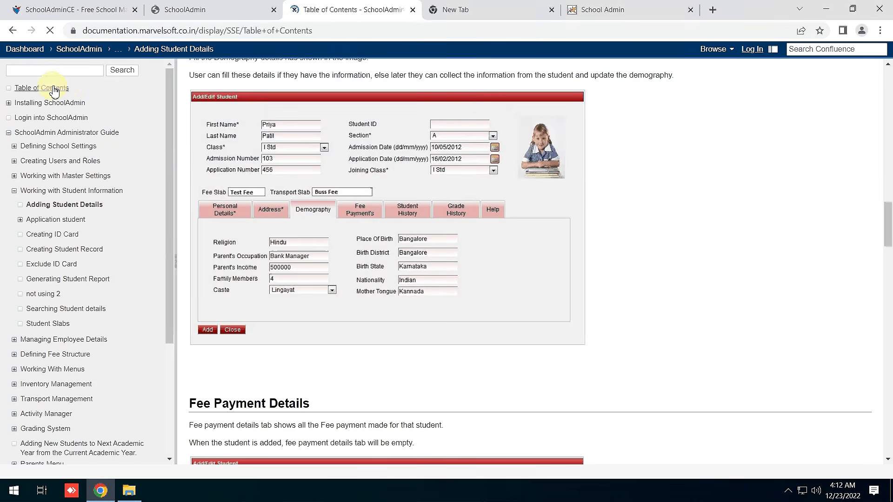
scroll(518, 272, down, 6)
scroll(517, 274, up, 7)
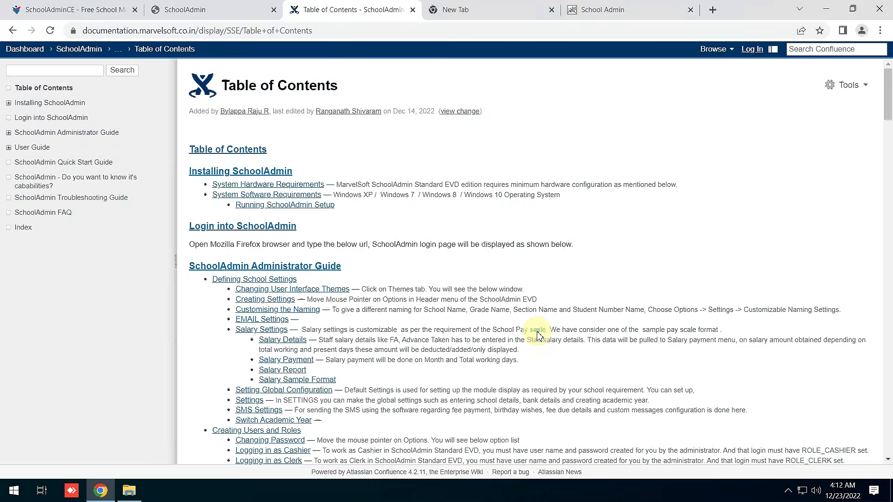
scroll(537, 332, up, 2)
scroll(538, 332, down, 5)
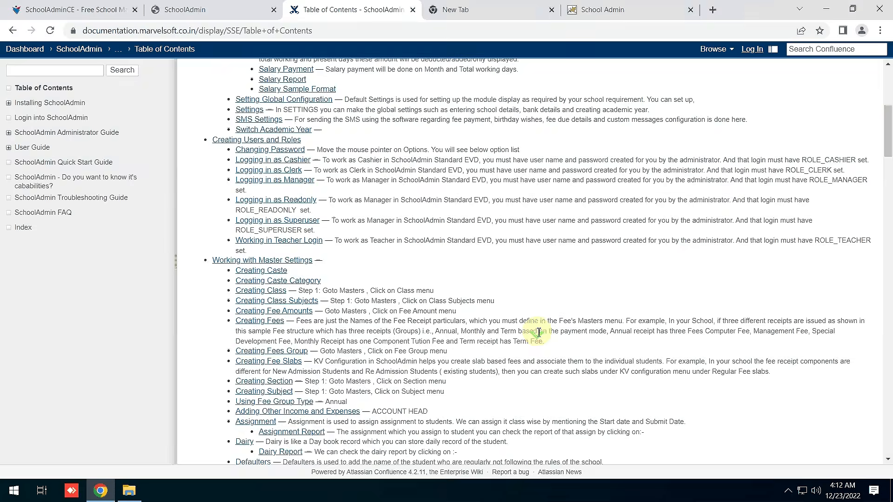
scroll(354, 322, up, 10)
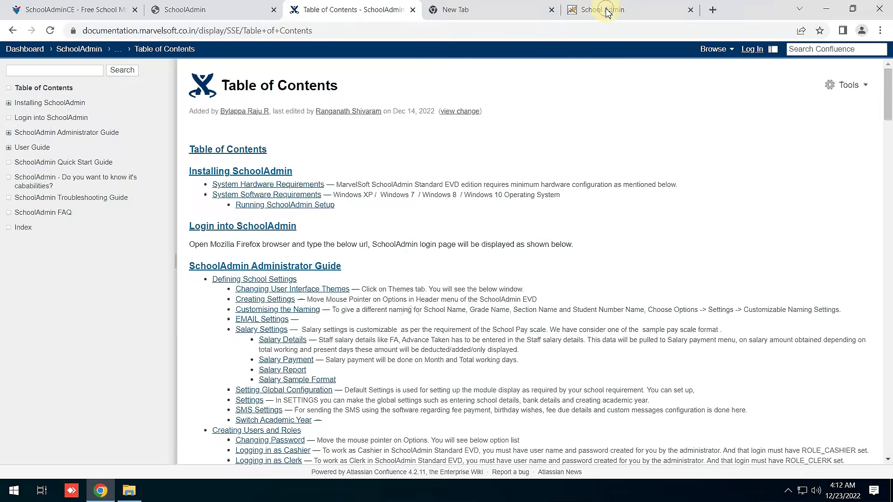
click(600, 10)
Sign back in as admin, dismissing the saved-password suggestions, and open the Options menu.
click(440, 255)
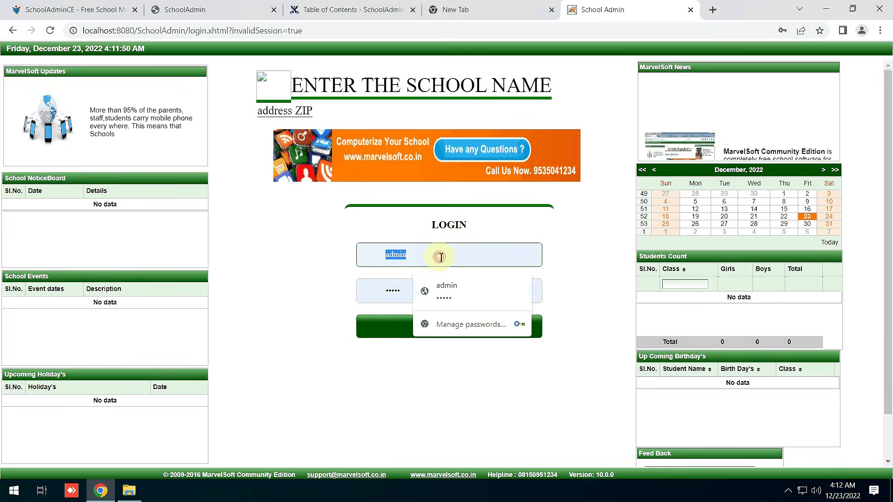
click(320, 366)
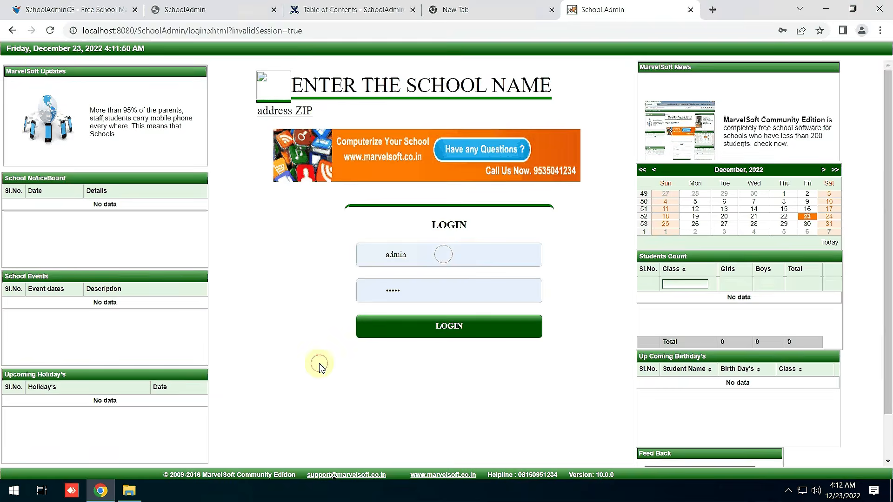
click(447, 328)
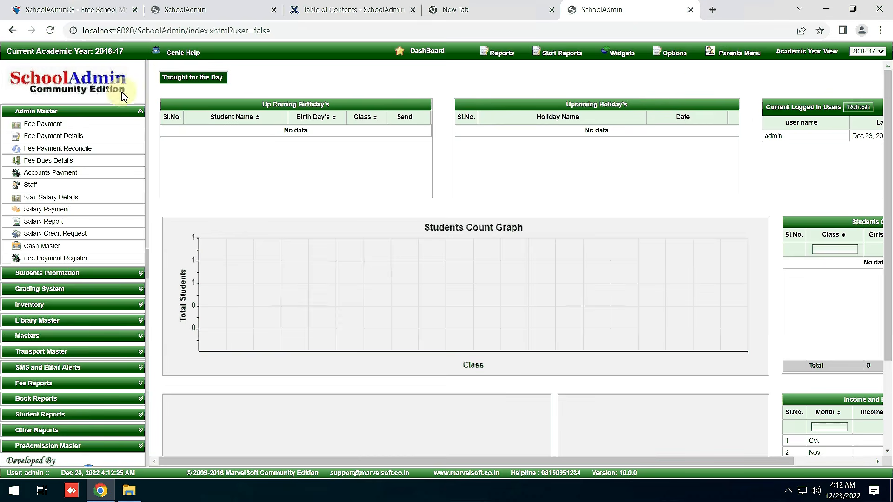
click(679, 54)
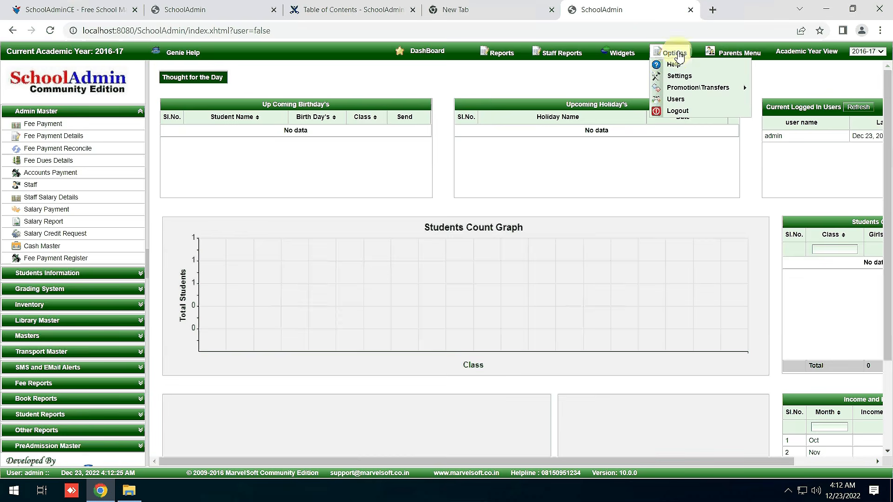
Open Settings and set the School Name to 'MarvelSoft Community School'.
click(685, 77)
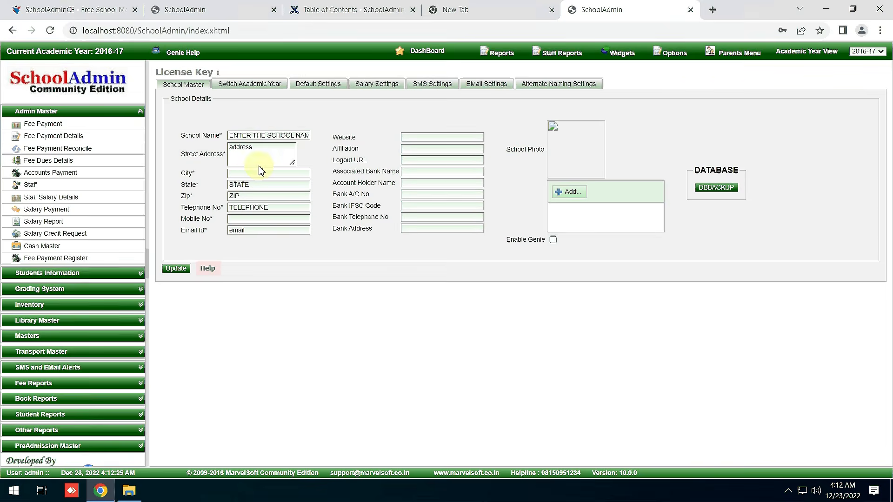
double_click(203, 72)
click(284, 138)
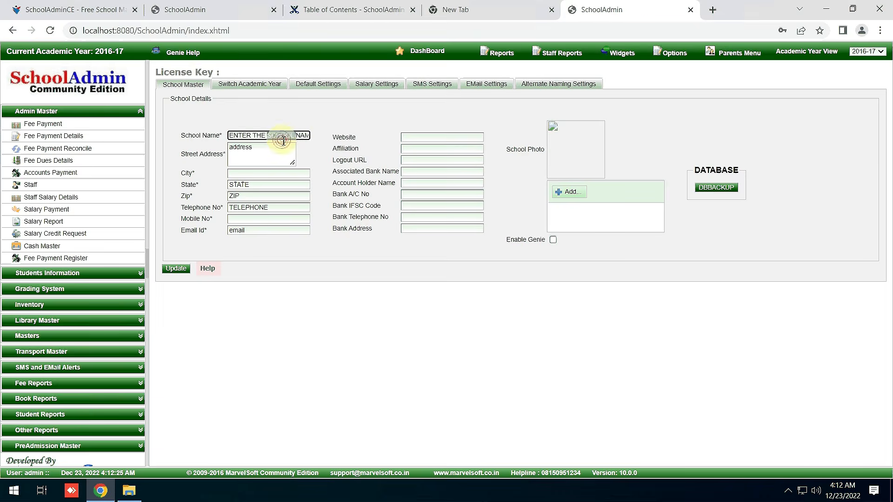
key(ctrl+a)
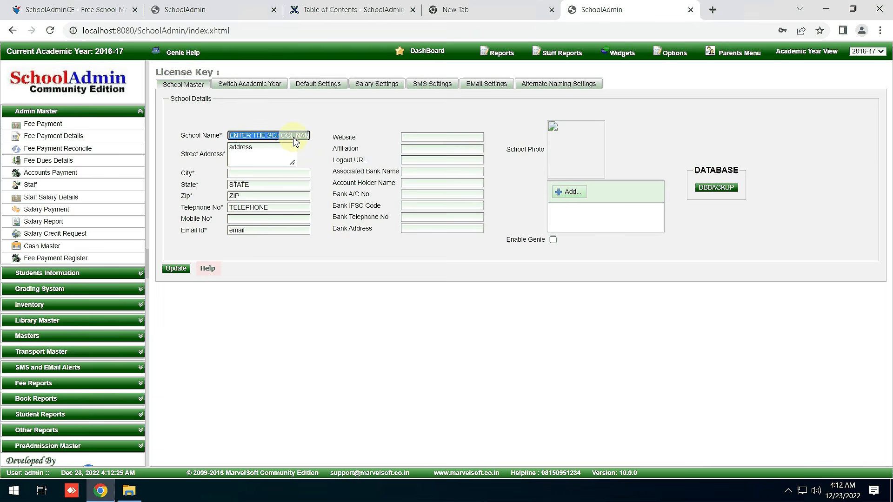
text(MarvelSo)
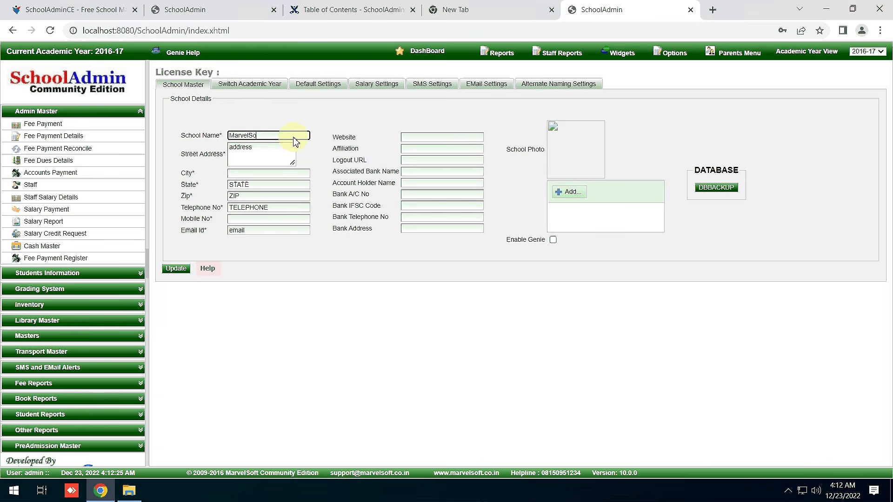
text(ft Community School)
Fill in the street address, city Bangalore, state Karnataka and the zip code.
double_click(249, 149)
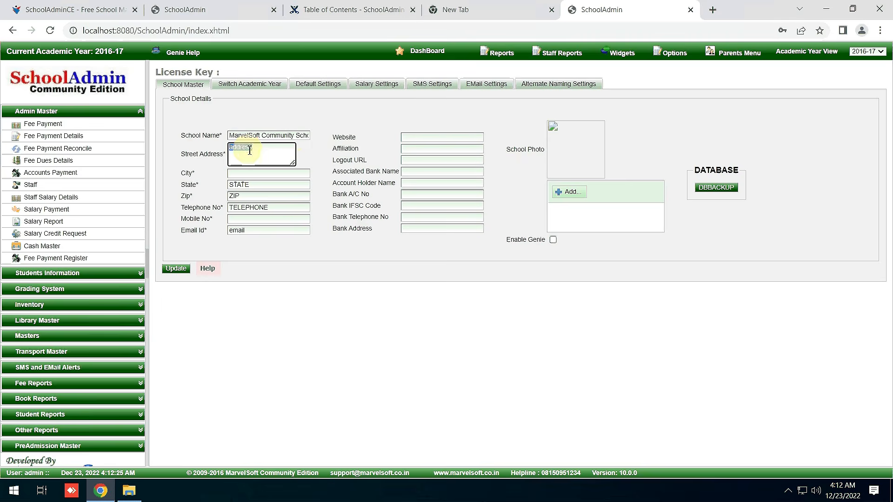
click(258, 174)
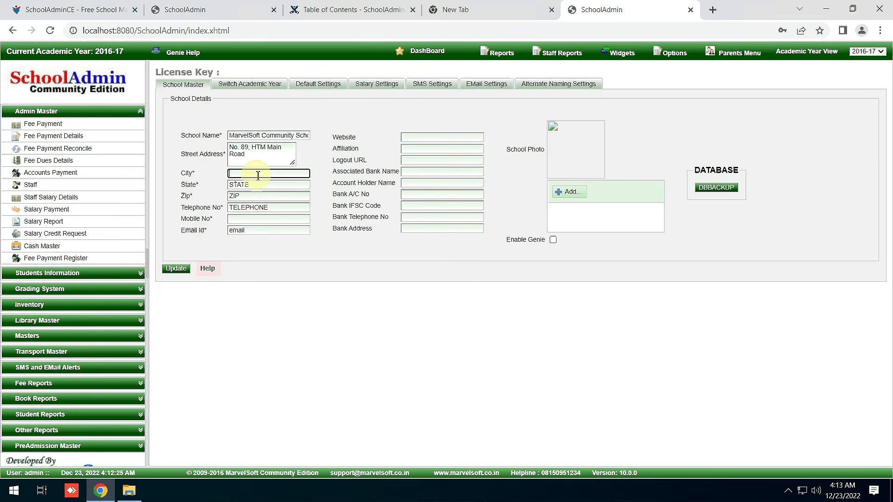
text(Bangalore)
double_click(271, 186)
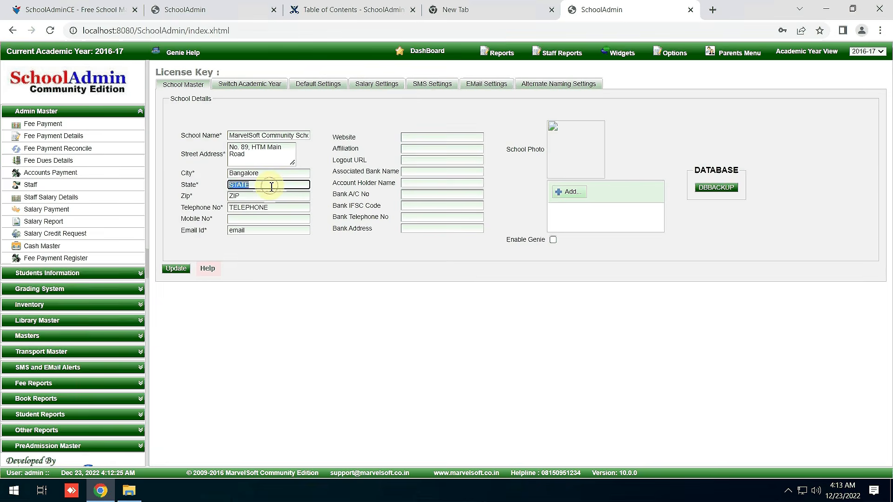
text(Karnataka)
key(Tab)
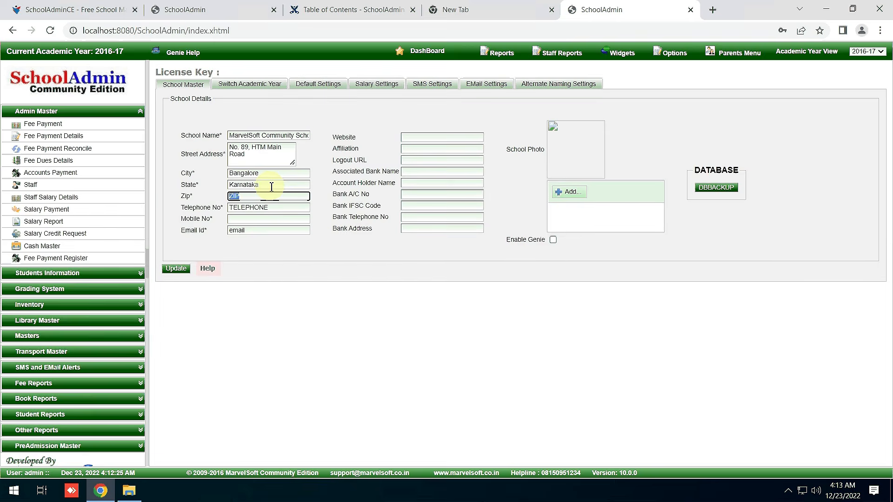
text(560054)
Enter the school's telephone number, mobile number and e-mail address, then save with Update.
double_click(295, 207)
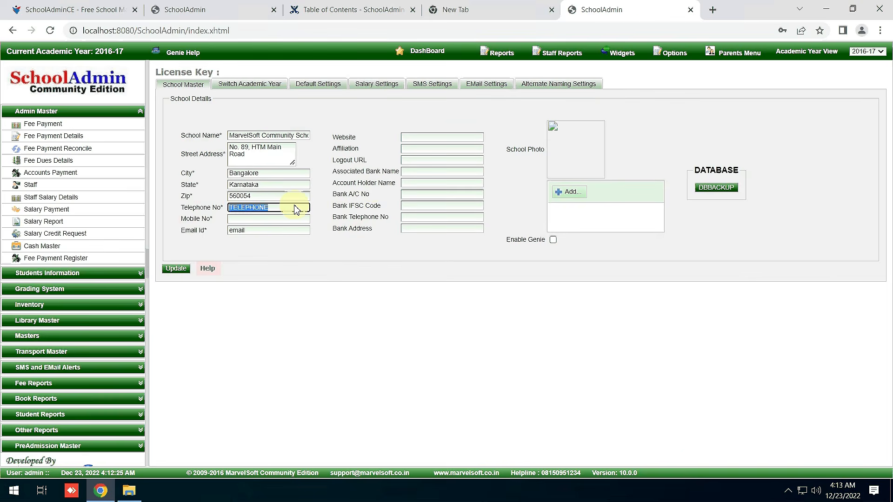
text(808)
key(BackSpace)
key(BackSpace)
key(BackSpace)
click(275, 219)
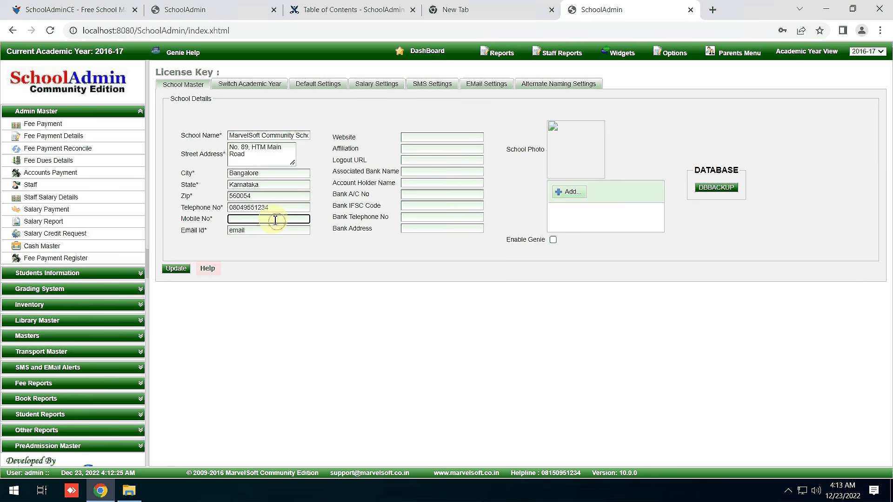
double_click(276, 231)
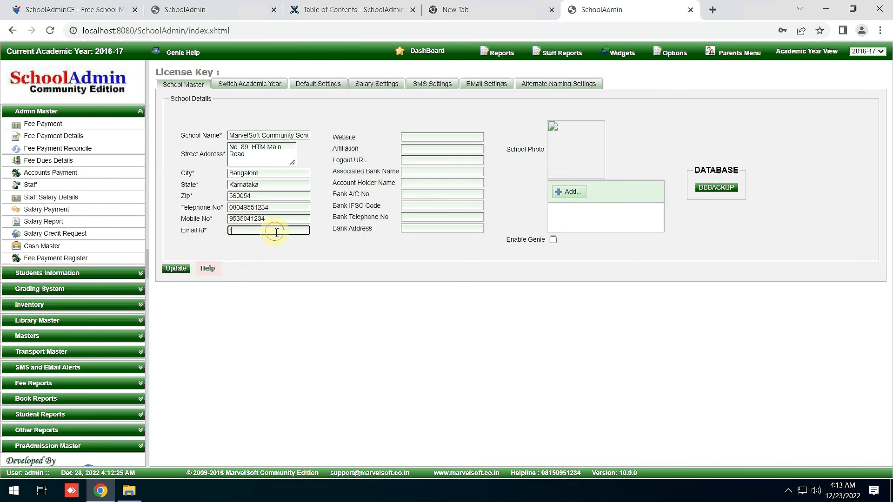
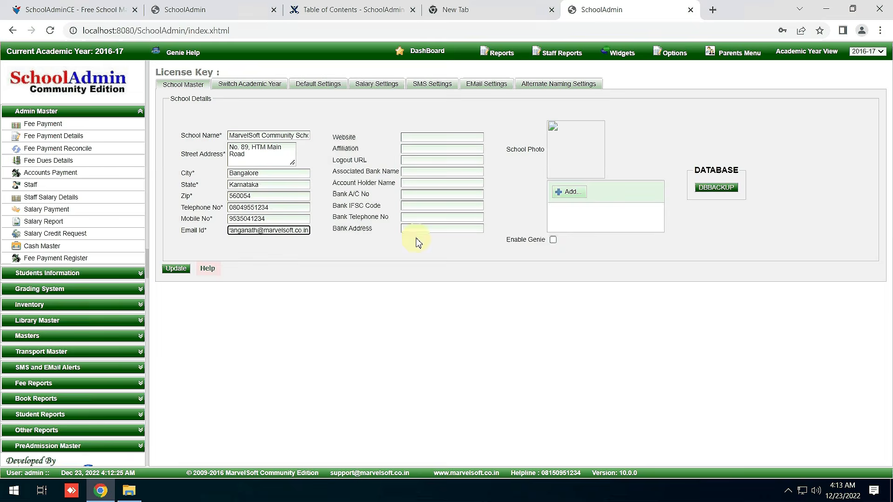
click(177, 268)
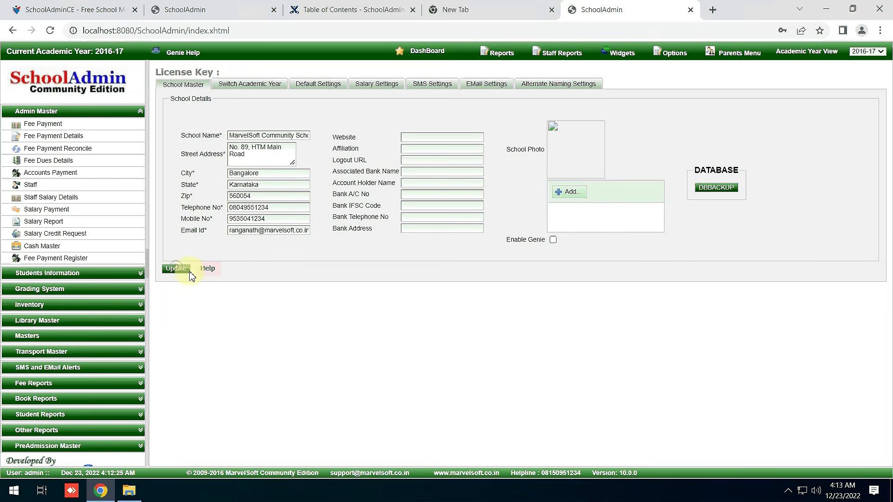
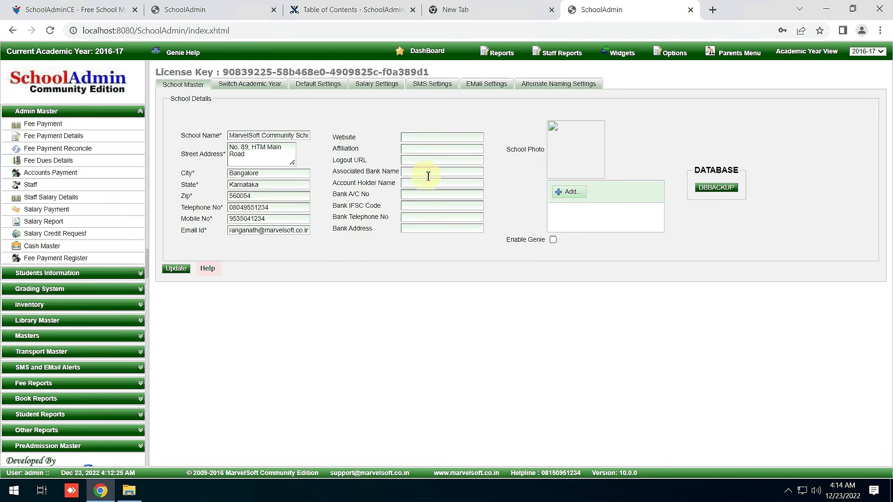
Open the School Photo file chooser, cancel it, and open a new browser tab.
click(414, 136)
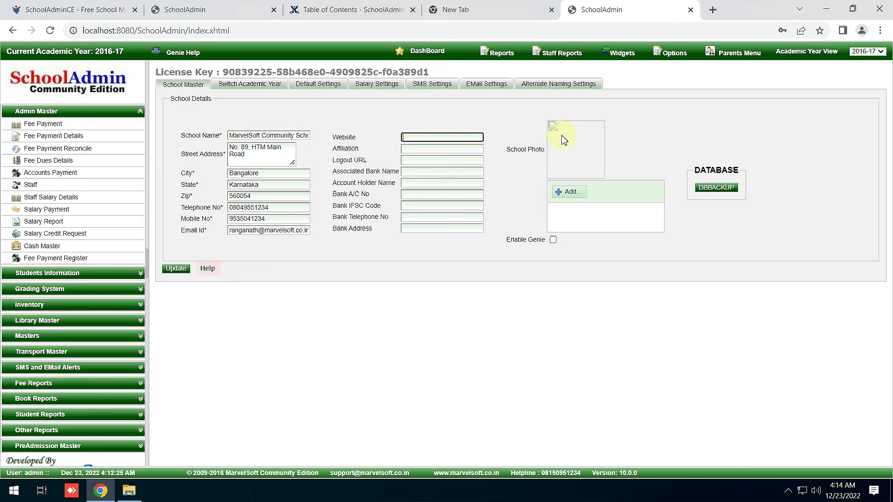
click(576, 196)
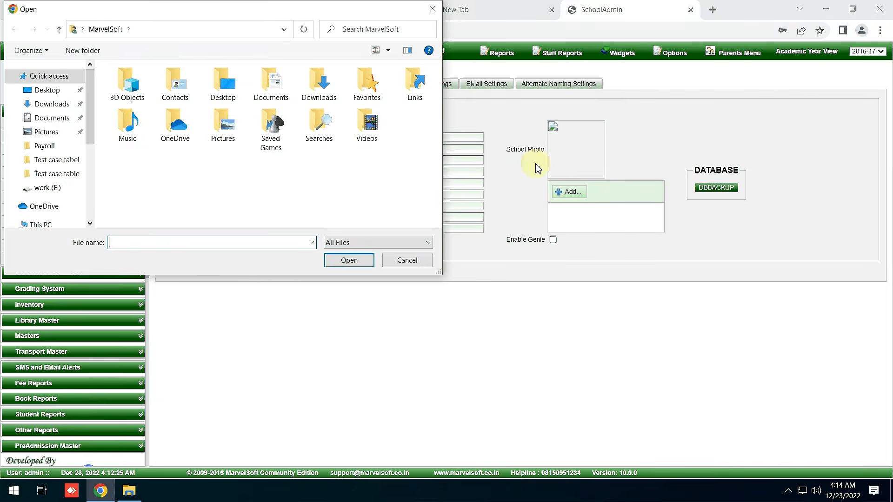
click(404, 265)
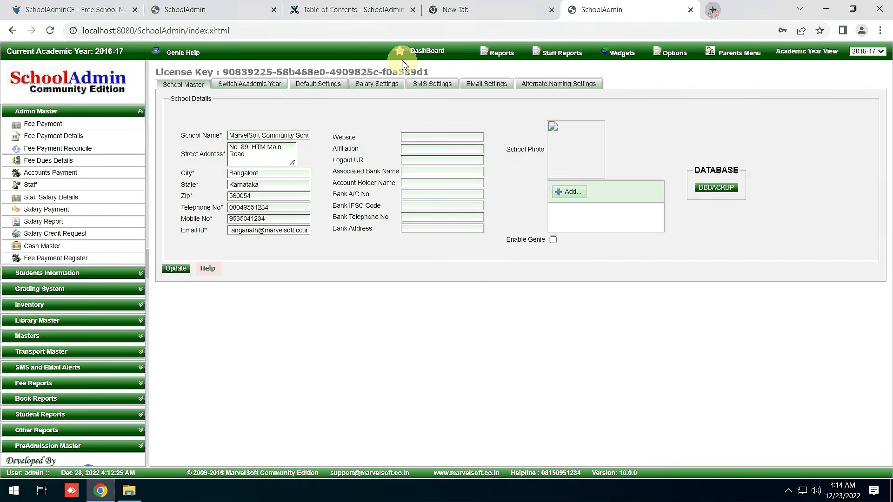
key(ctrl+t)
click(259, 30)
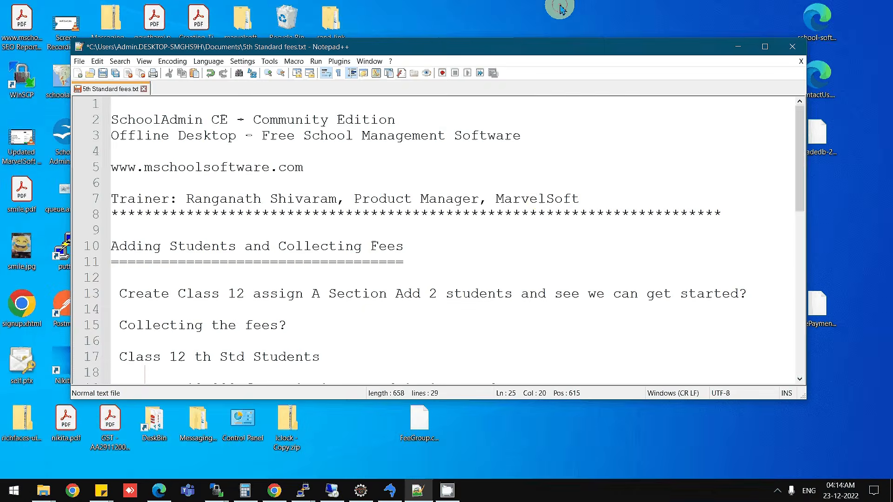
Copy the 1sch.jpg image from the SA-Images folder.
click(733, 47)
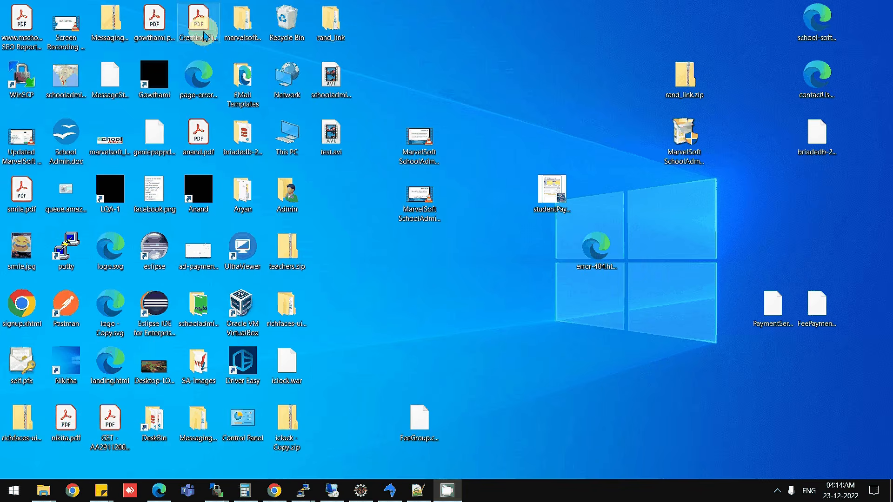
click(239, 33)
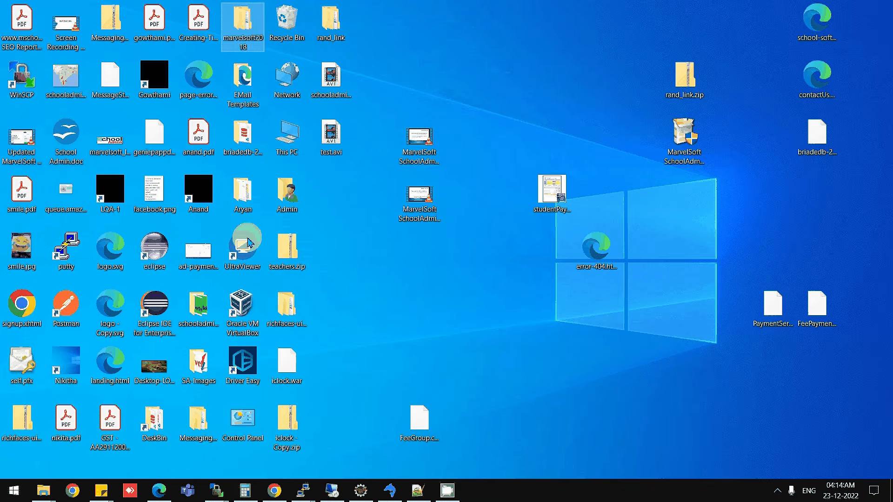
double_click(206, 370)
click(448, 182)
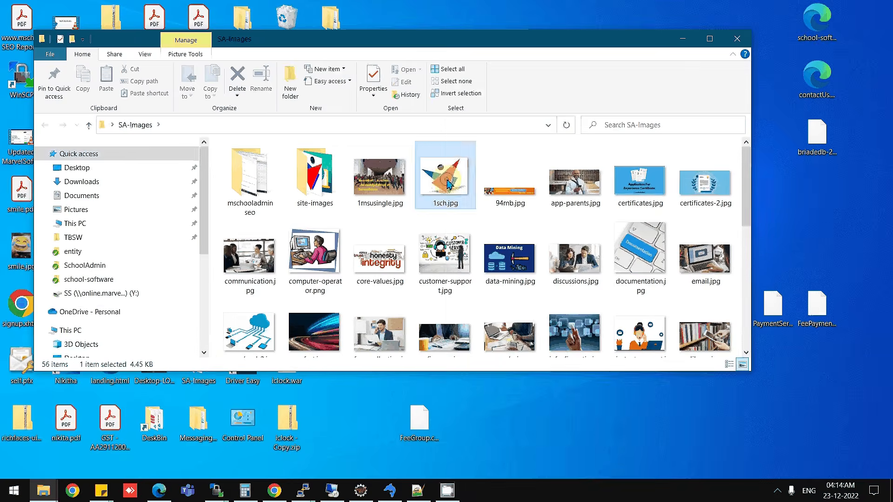
right_click(448, 183)
click(481, 427)
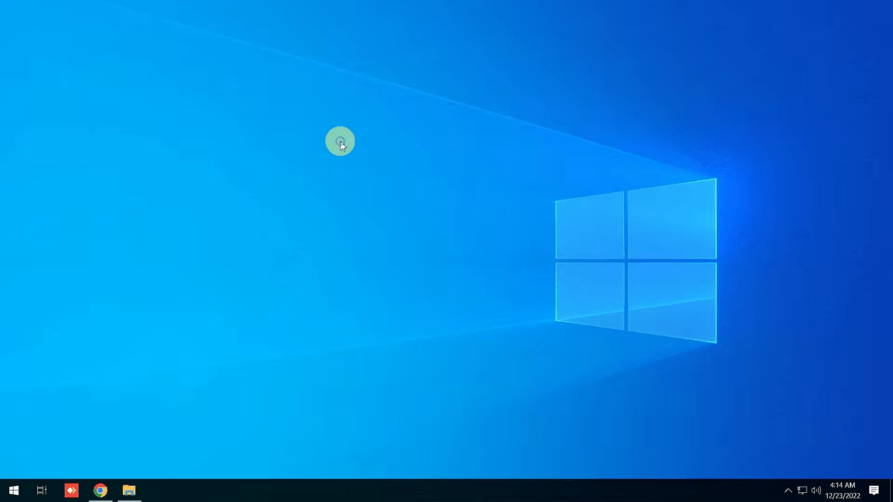
Paste 1sch.jpg into the Downloads > SchoolAdminCE folder and return to the browser.
right_click(341, 142)
click(126, 491)
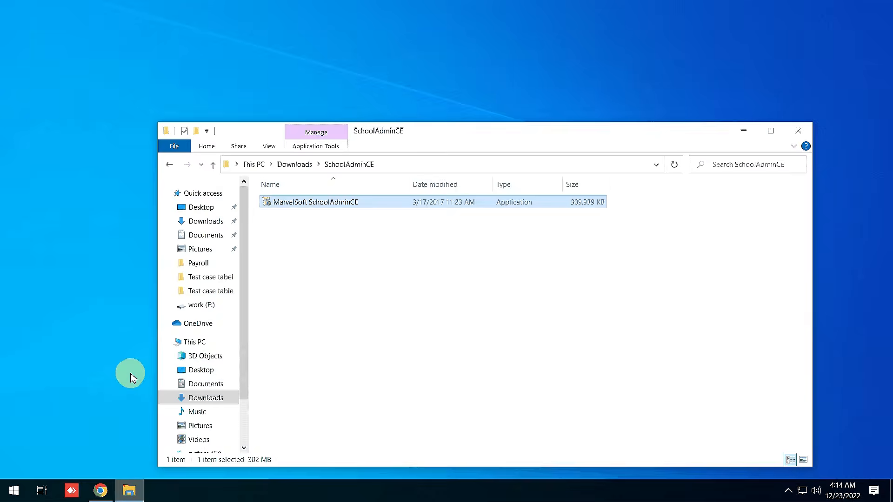
right_click(309, 255)
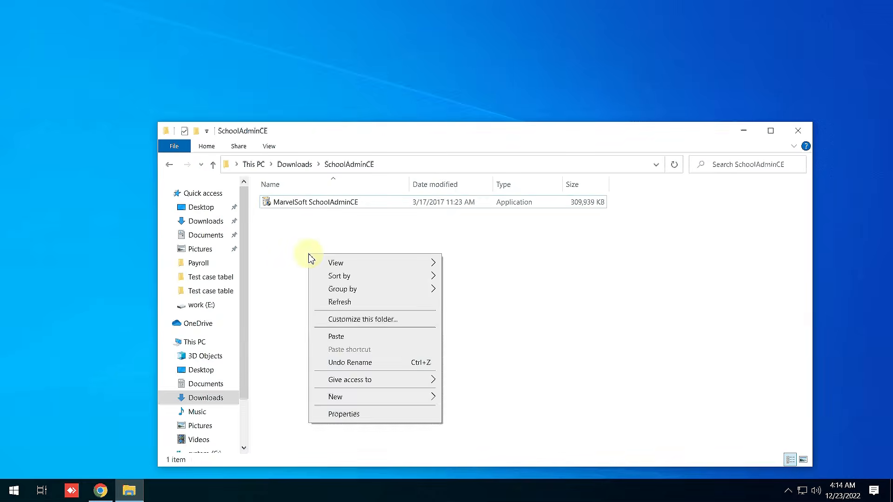
click(344, 336)
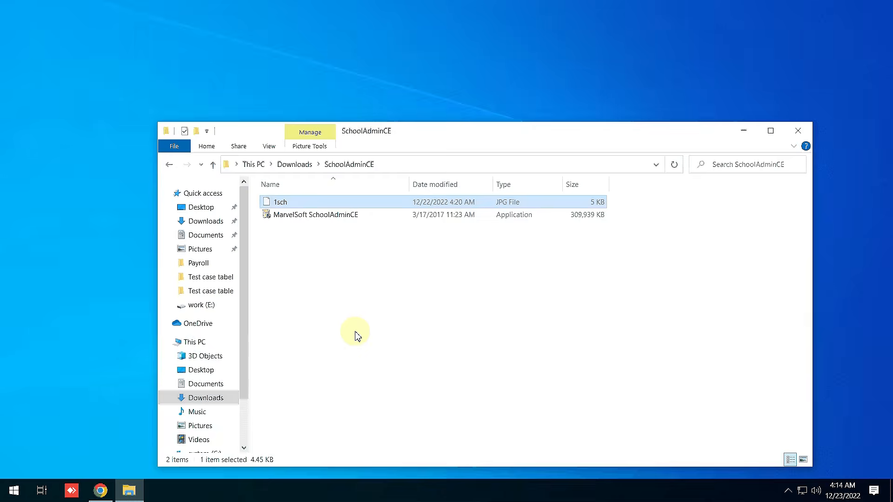
click(100, 489)
Choose 1sch from Downloads > SchoolAdminCE as the school photo file.
click(543, 11)
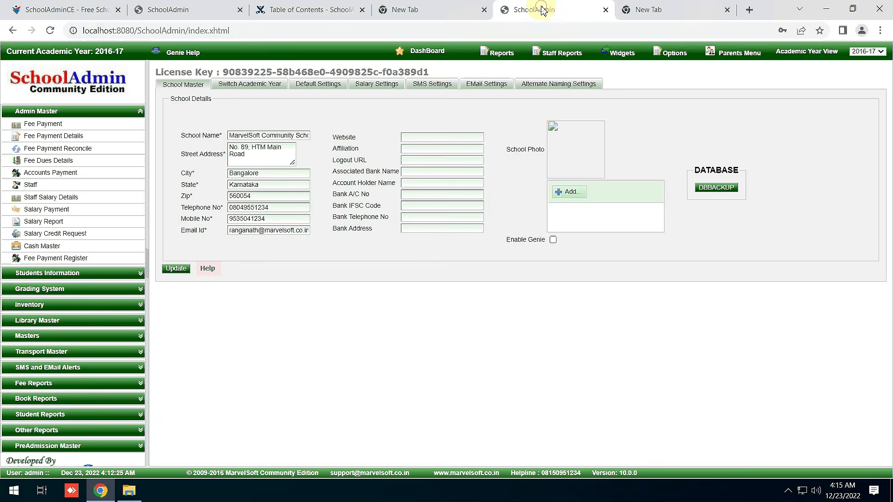
click(571, 191)
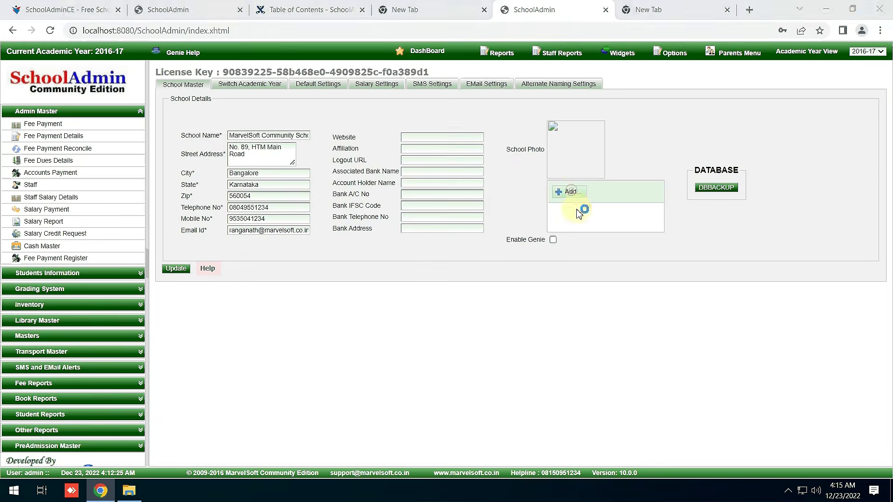
click(404, 265)
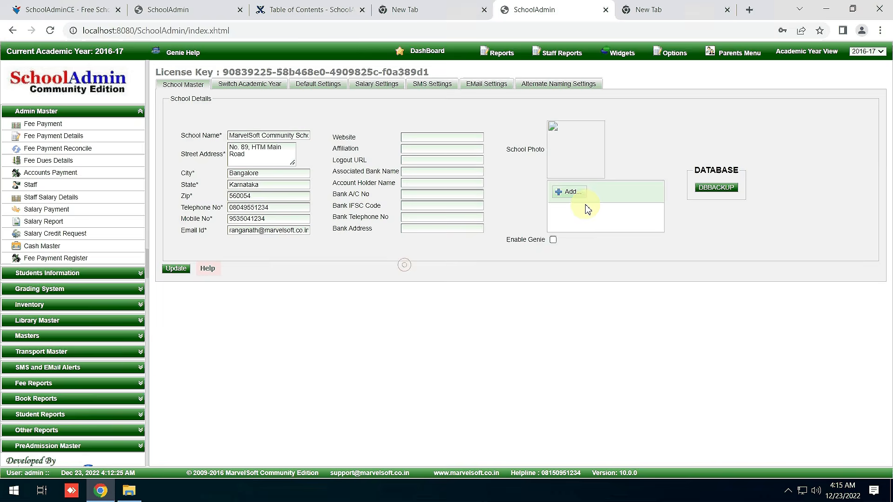
mouse_move(675, 57)
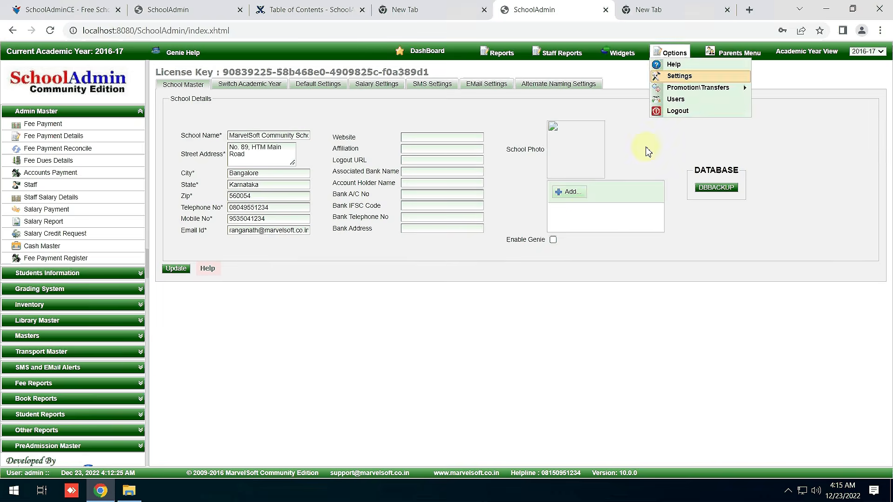
click(571, 192)
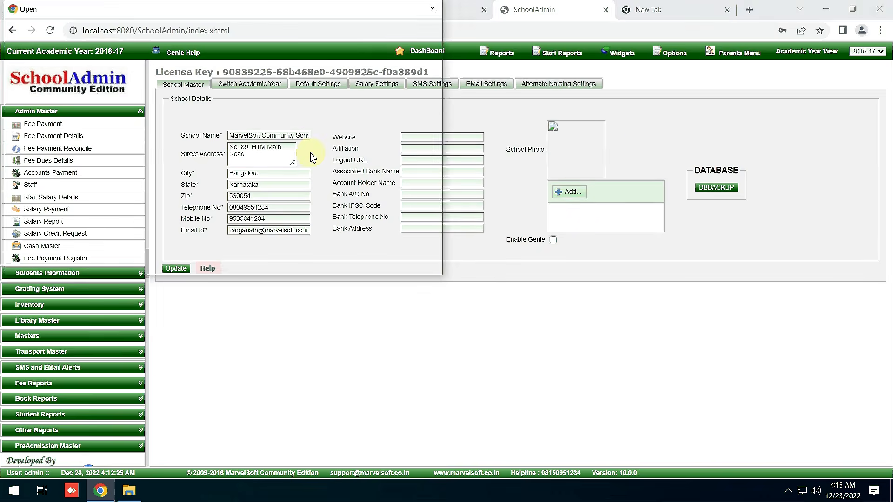
click(52, 104)
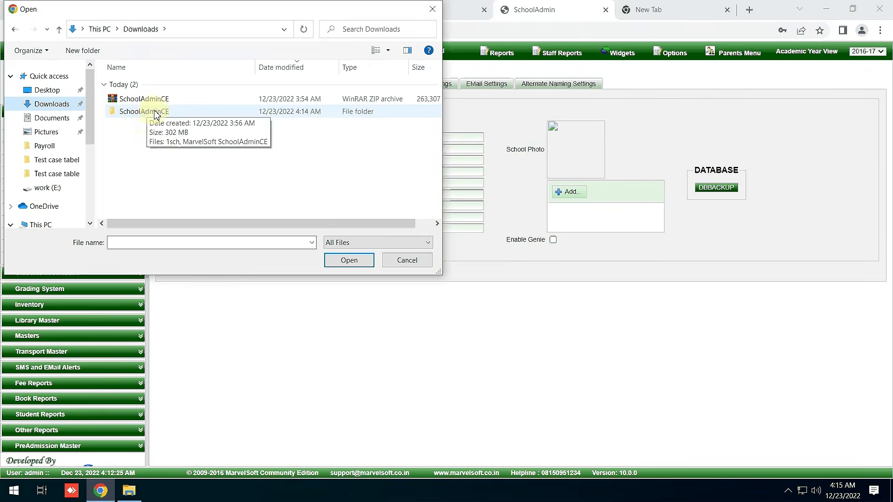
double_click(149, 112)
click(137, 108)
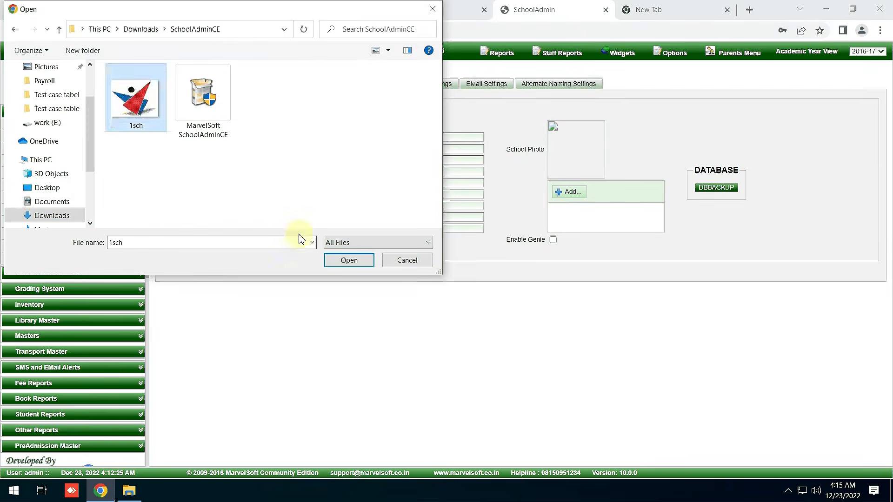
click(344, 264)
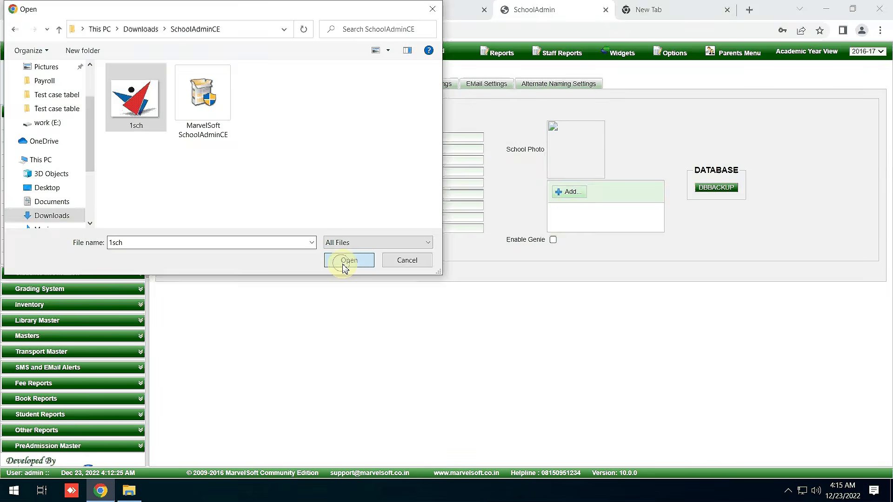
click(344, 260)
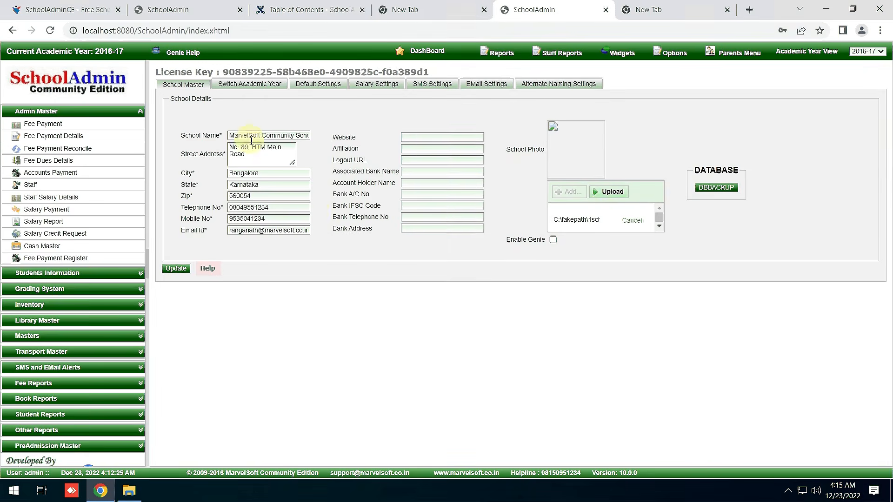
Upload the 1sch photo and save the school details with Update.
click(614, 193)
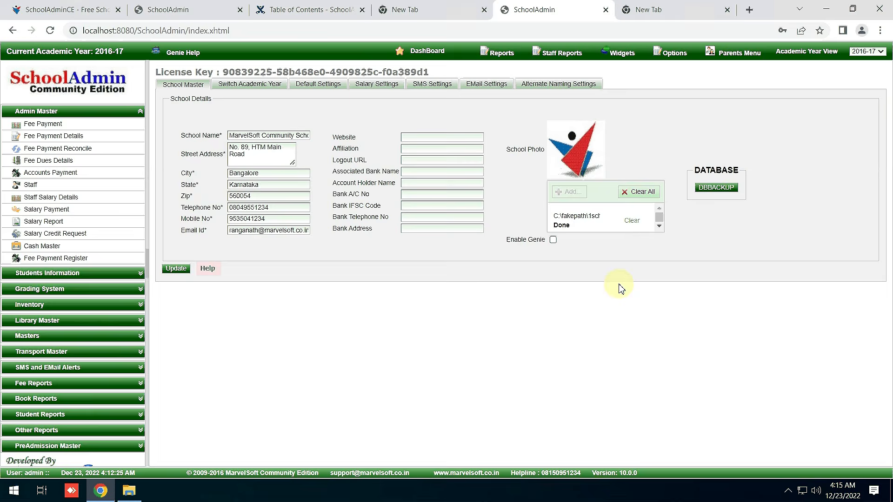
click(180, 272)
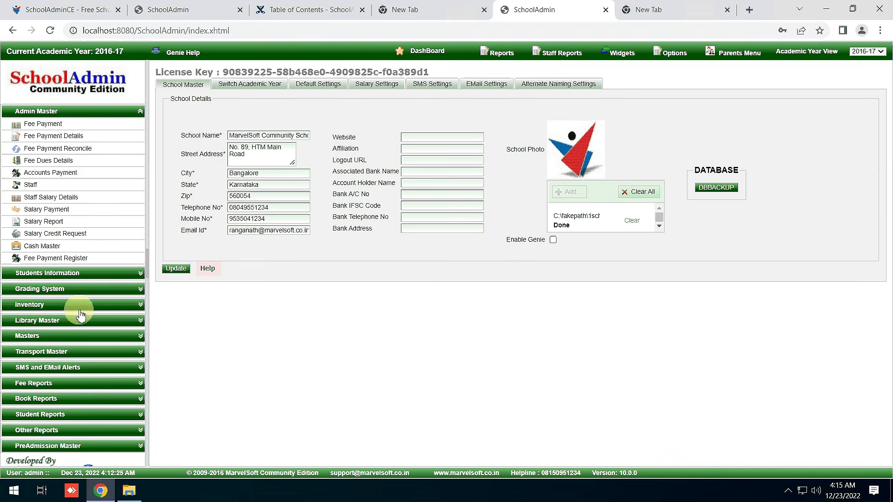
Open the 2016-17 academic year profile for editing and change it to 2022-2023.
click(66, 335)
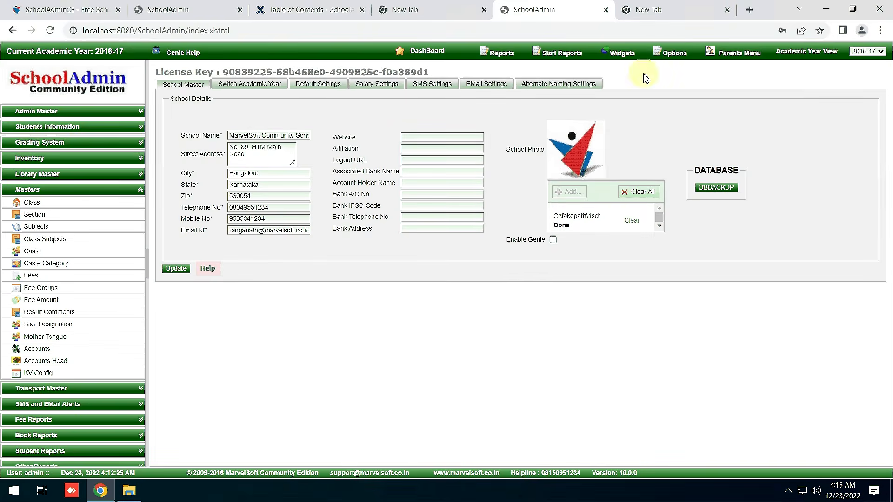
mouse_move(670, 53)
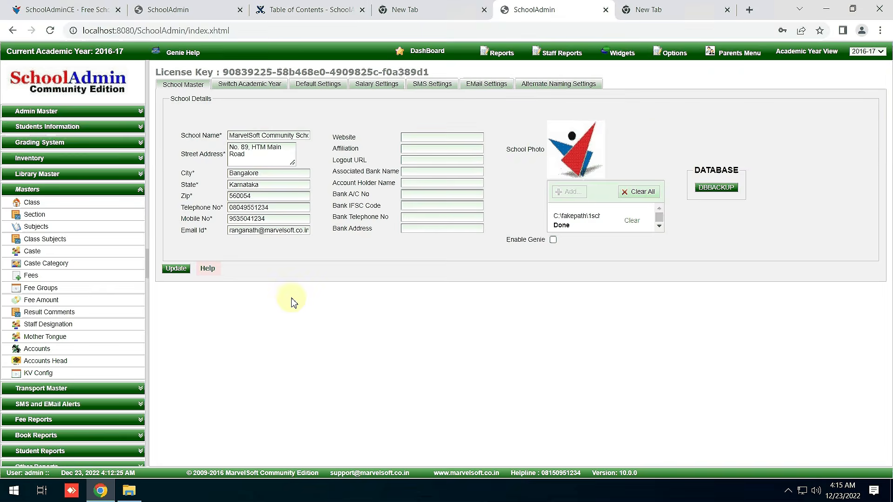
click(268, 86)
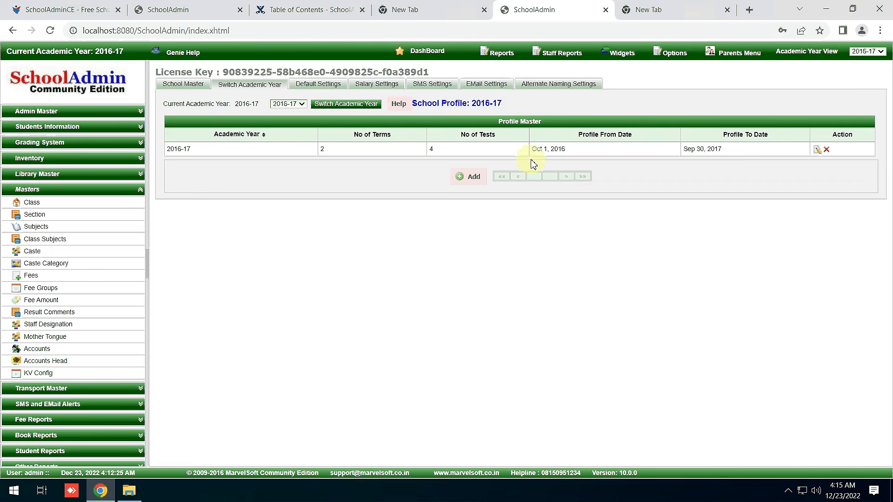
click(816, 152)
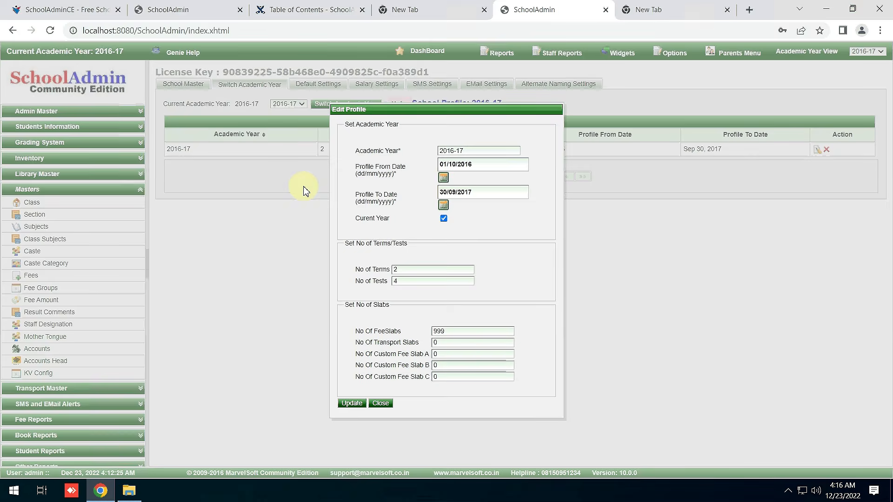
click(449, 150)
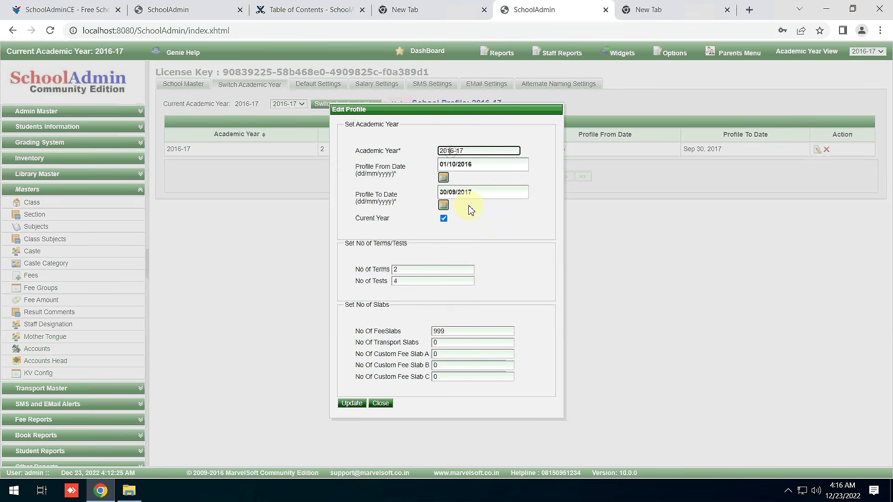
key(BackSpace)
key(BackSpace)
text(22)
key(BackSpace)
key(BackSpace)
text(2023)
Set Profile From Date to 1 April in the calendar.
click(443, 177)
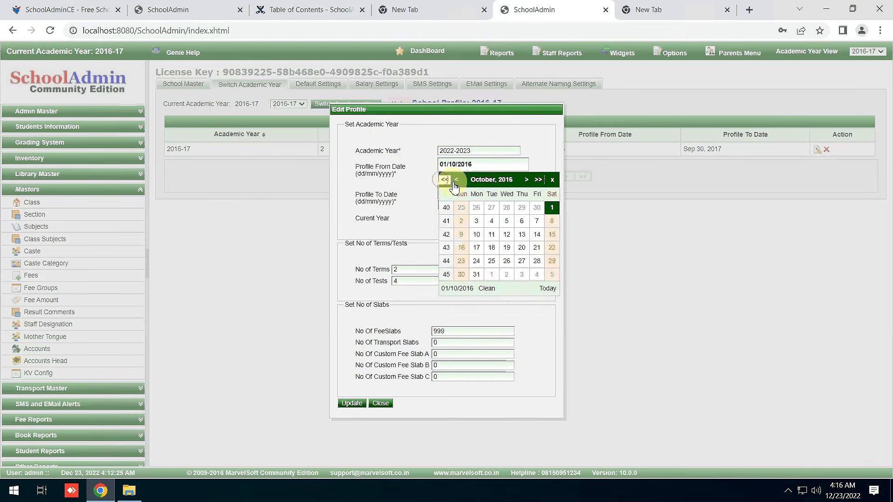
click(483, 182)
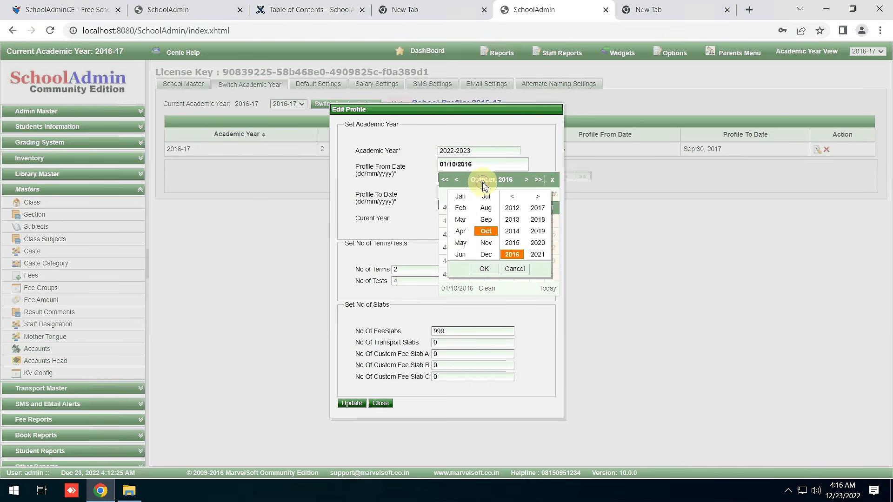
click(462, 232)
click(484, 268)
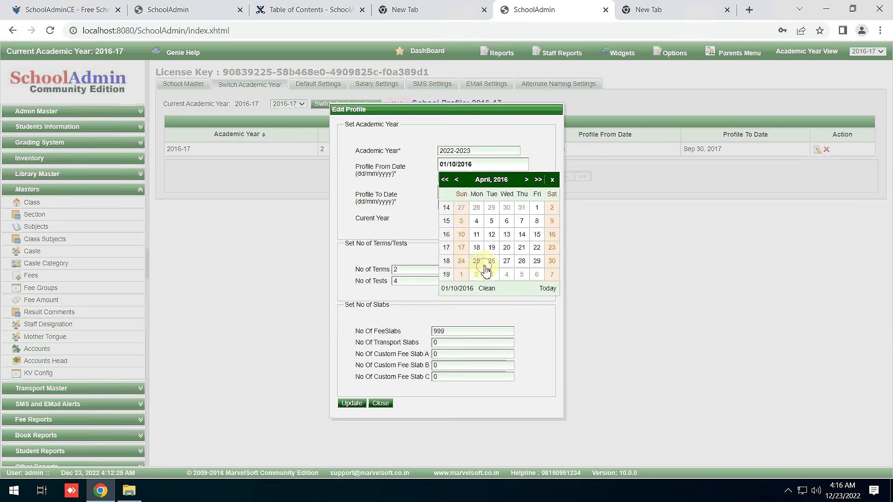
click(537, 208)
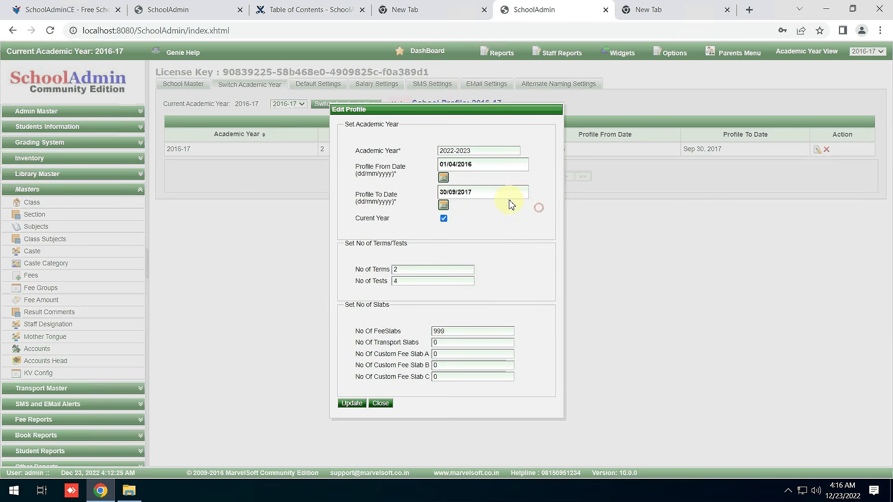
Set Profile To Date to 31/03/2023 and try to save, raising the 12-month alert.
click(443, 206)
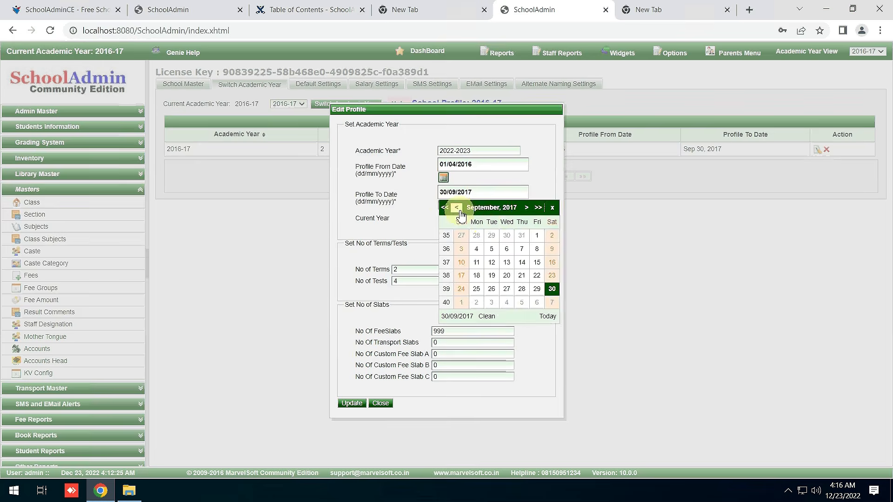
click(492, 207)
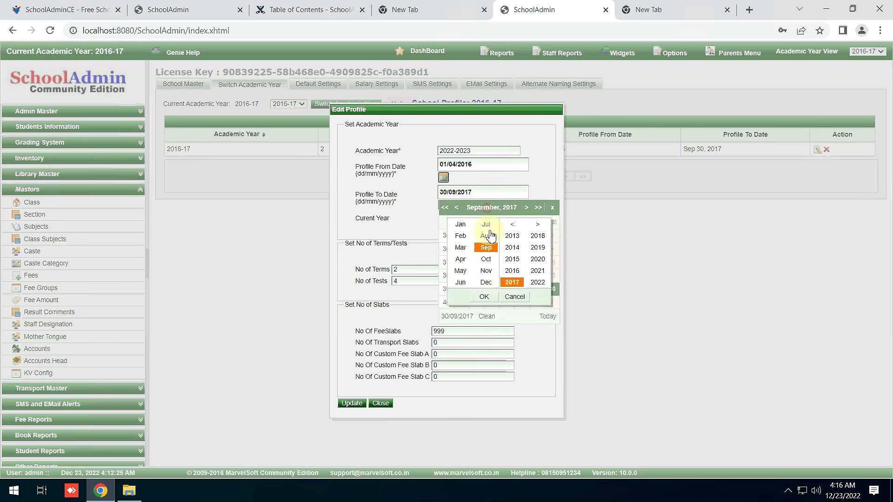
click(462, 253)
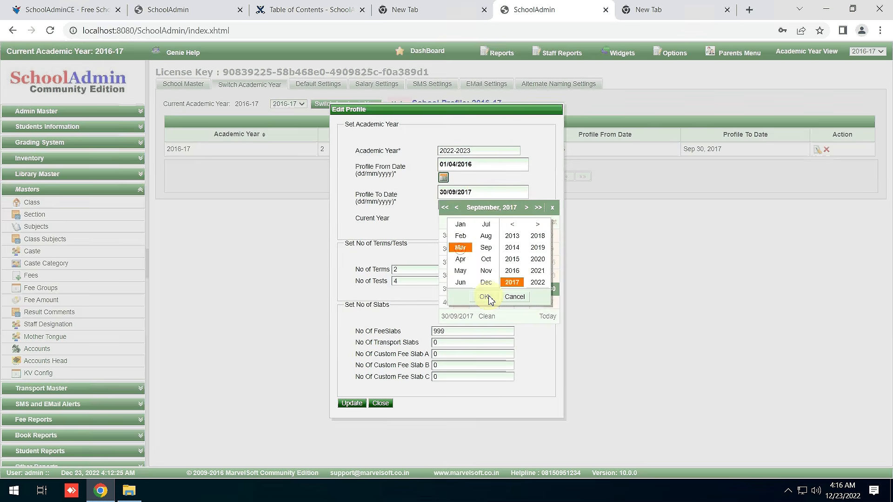
click(486, 298)
click(536, 289)
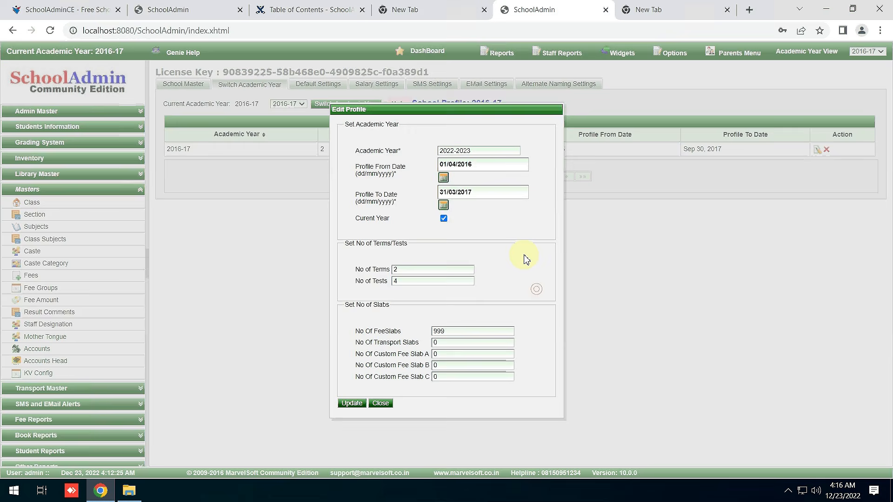
click(484, 191)
key(BackSpace)
key(BackSpace)
text(23)
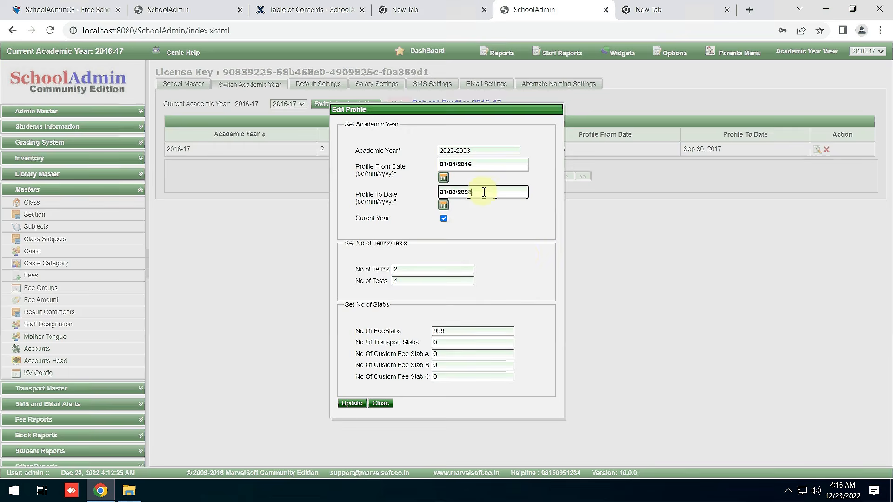
click(363, 404)
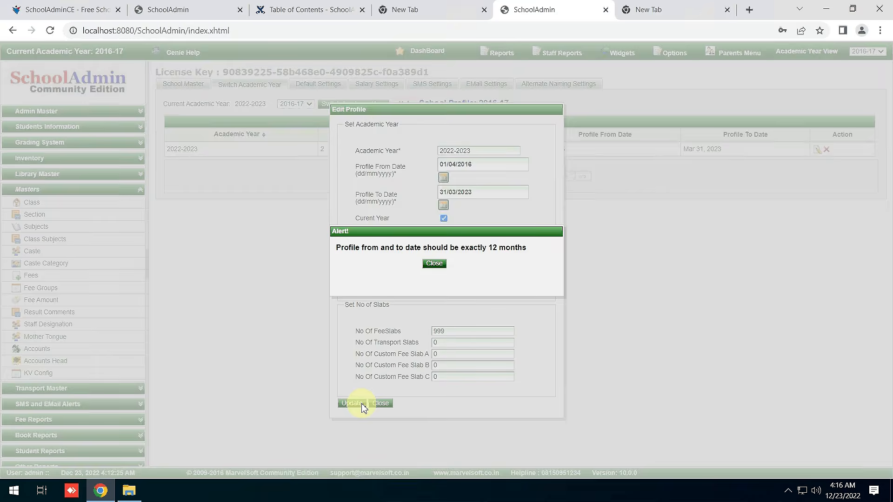
Dismiss the alert, correct Profile From Date to 01/04/2022, and save the profile.
click(434, 264)
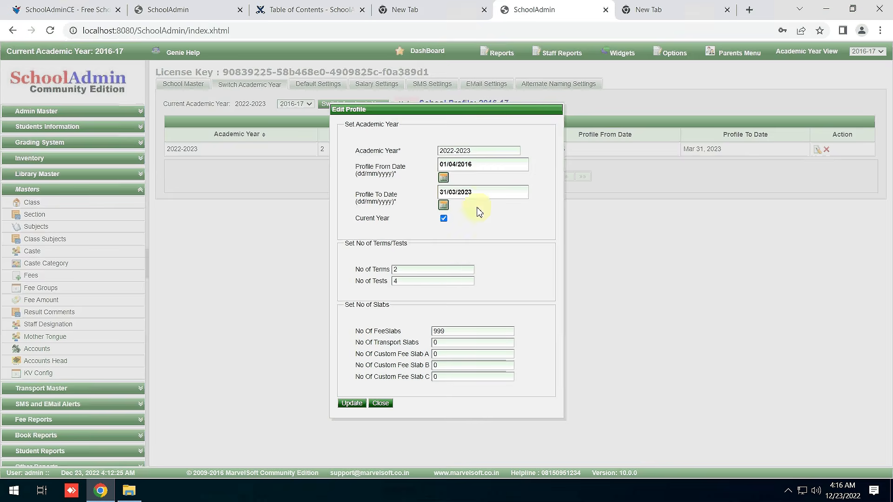
click(482, 169)
key(BackSpace)
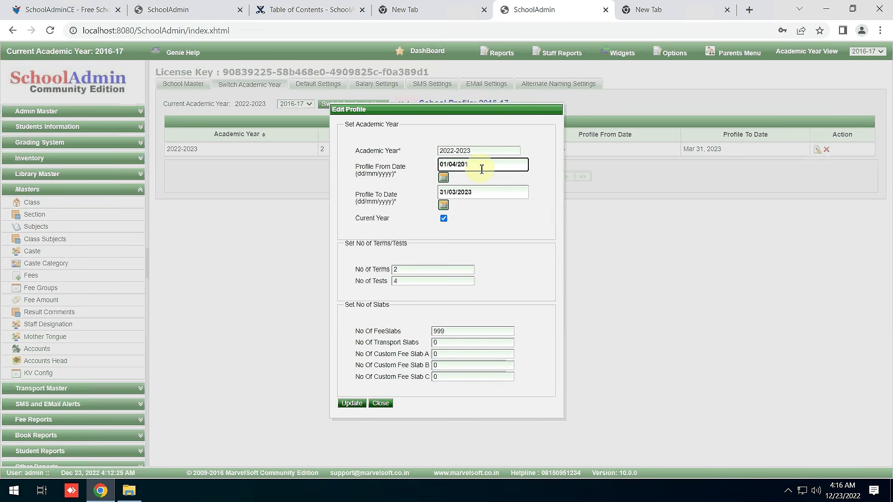
key(BackSpace)
text(22)
click(352, 404)
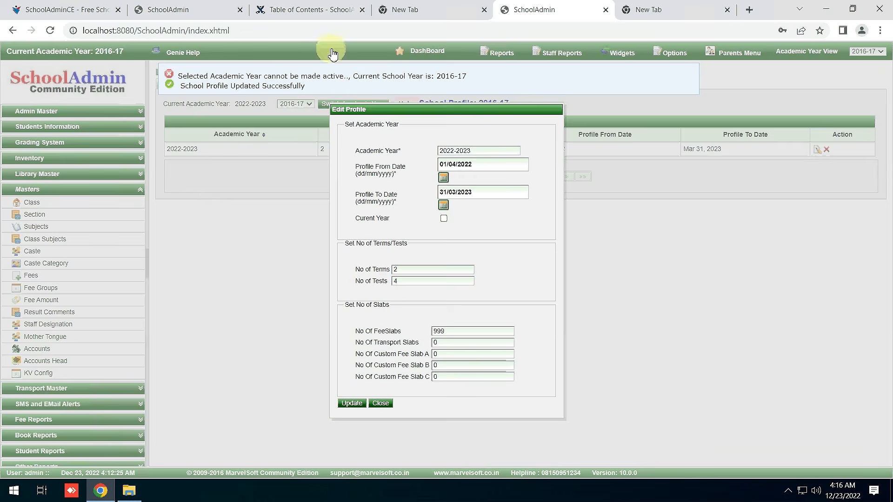
Reopen the academic year profiles and try saving 2022-2023 as the current year.
click(383, 404)
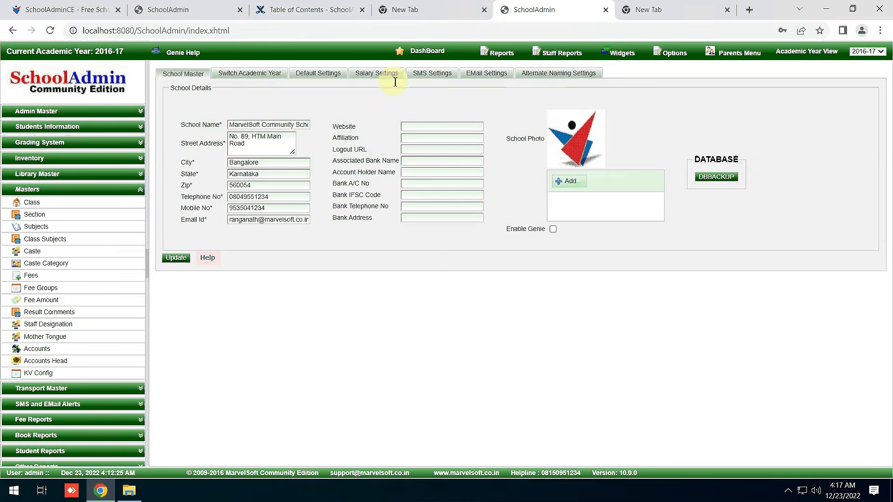
click(251, 75)
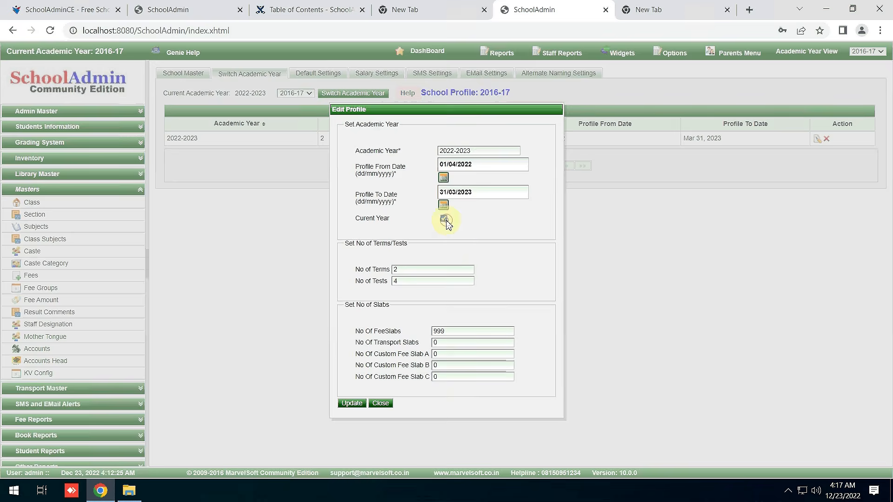
click(351, 401)
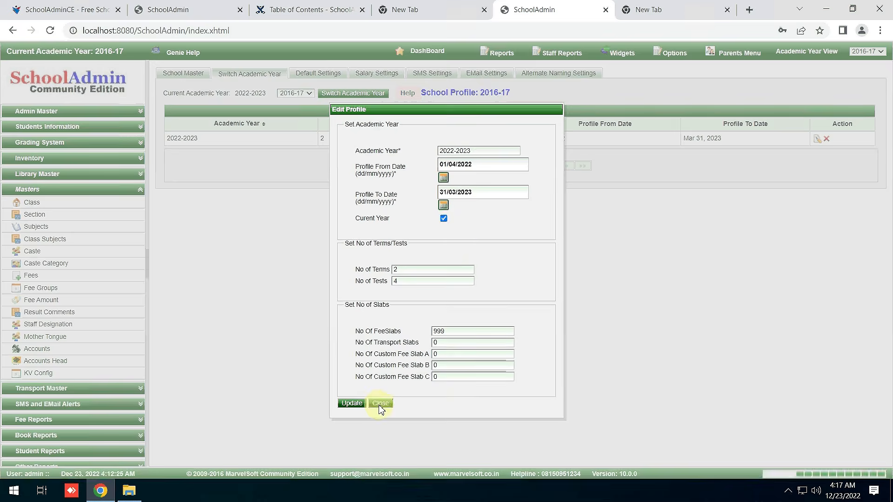
click(380, 403)
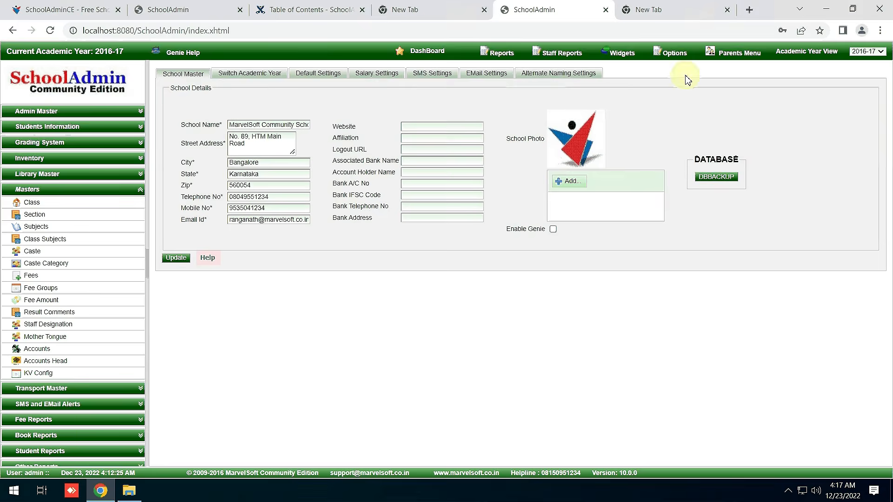
Log out via Options and log back in as admin.
click(681, 55)
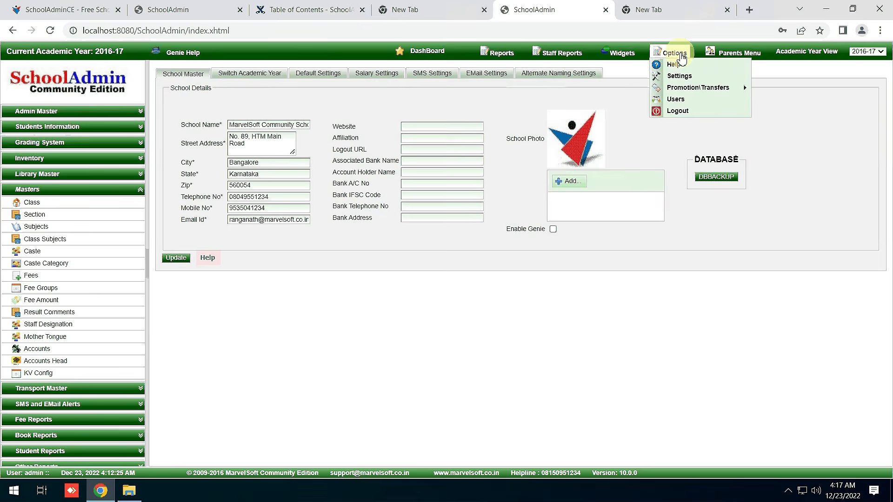
click(682, 108)
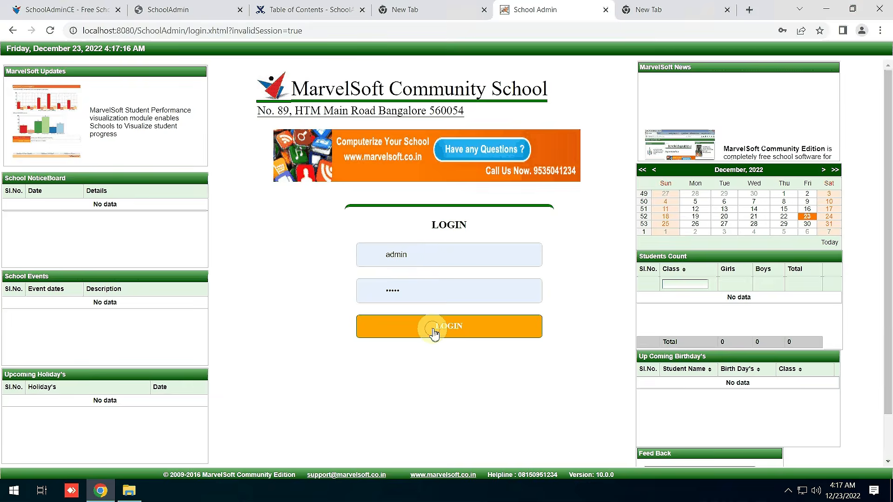
click(432, 333)
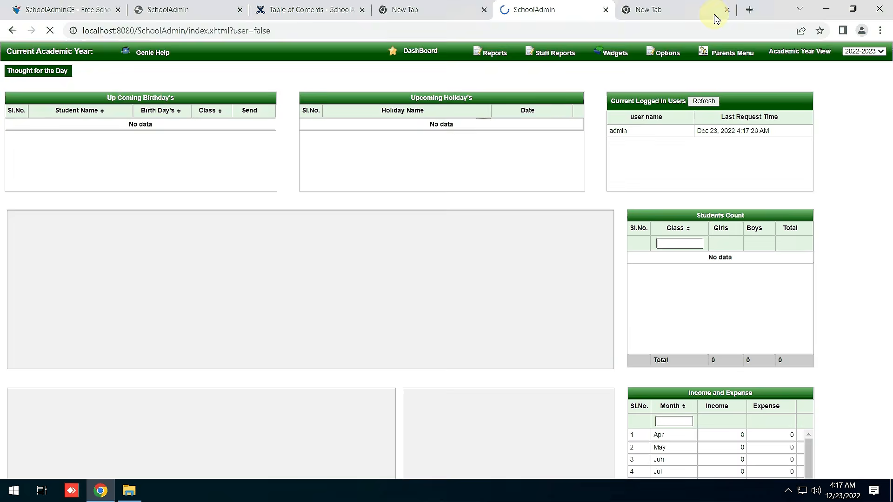
Tick Curent Year on the 2022-2023 profile, save it, and close the editor.
click(663, 53)
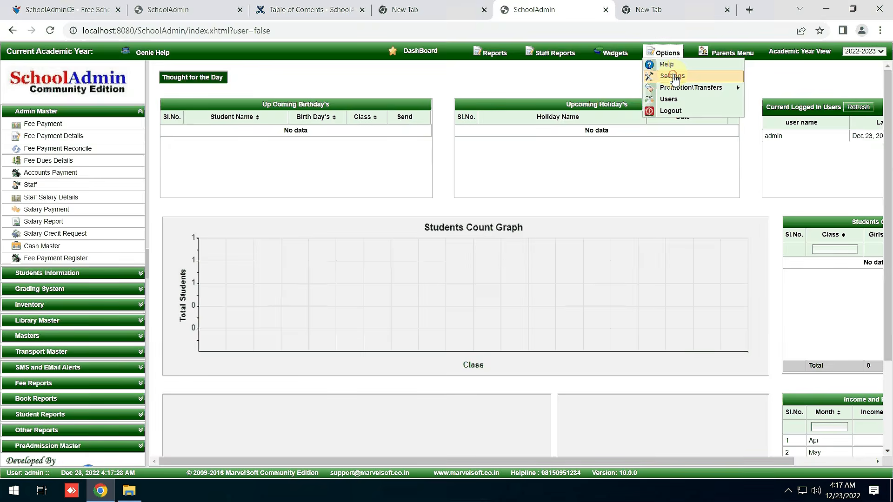
click(673, 76)
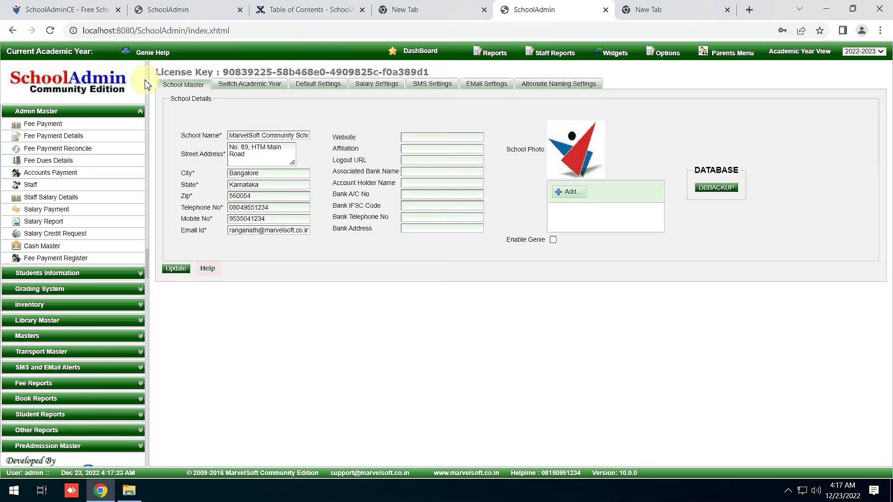
click(264, 86)
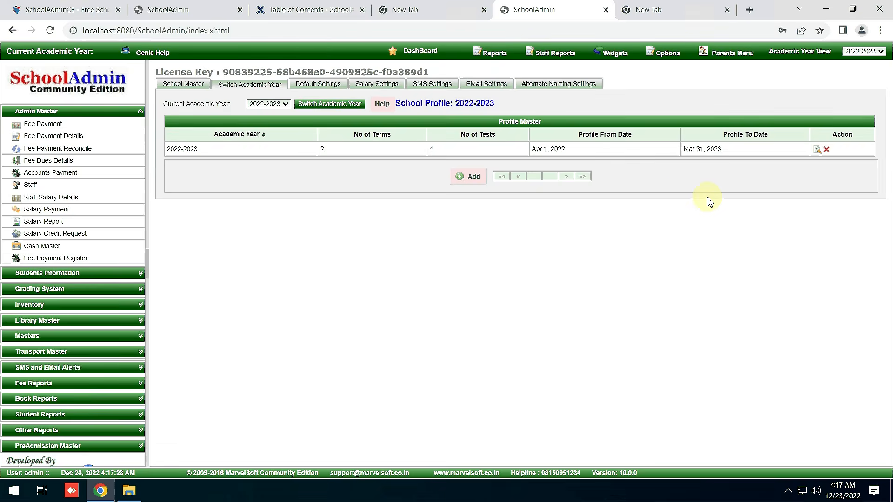
click(817, 150)
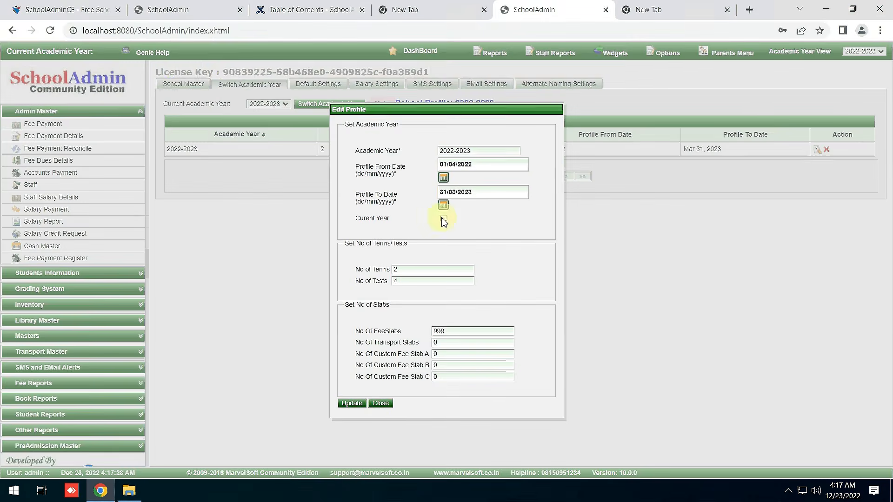
click(443, 219)
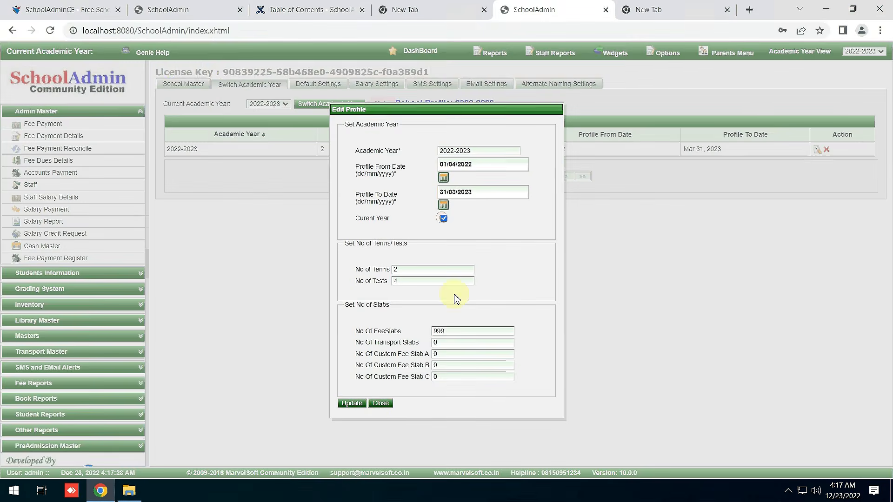
click(352, 403)
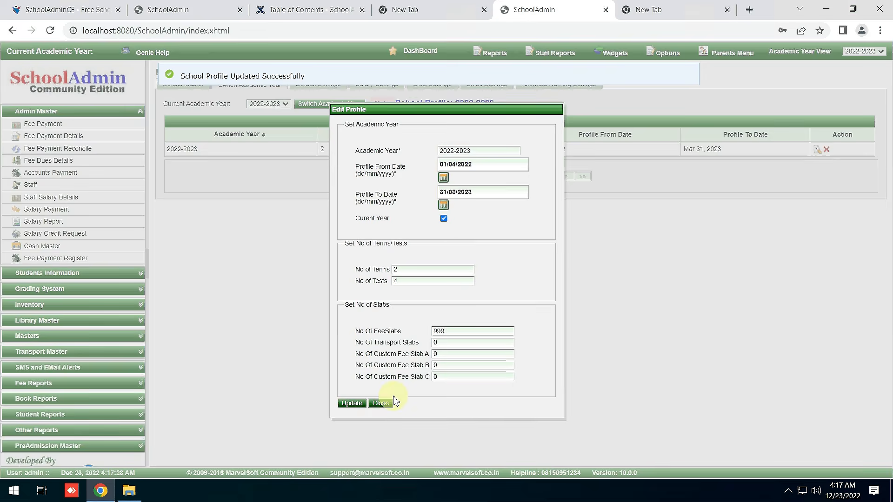
click(356, 404)
click(387, 403)
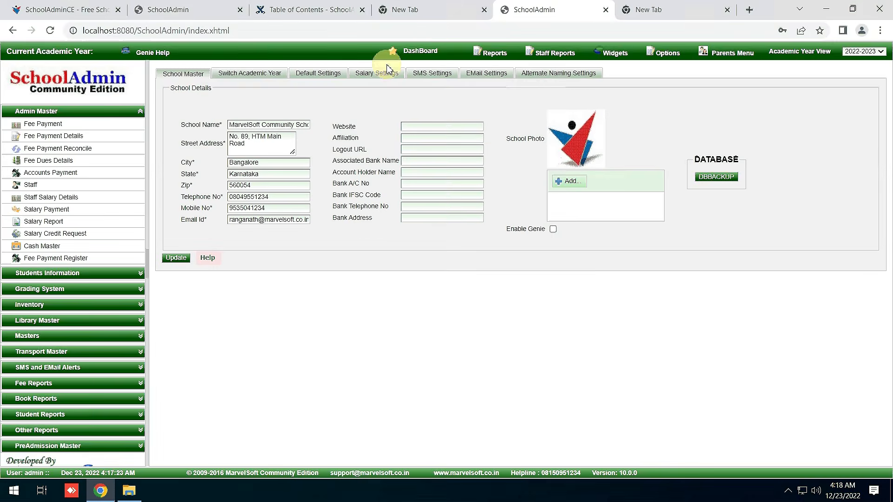
Log out and back in as admin, confirm Current Academic Year 2022-2023, and open Settings.
click(420, 55)
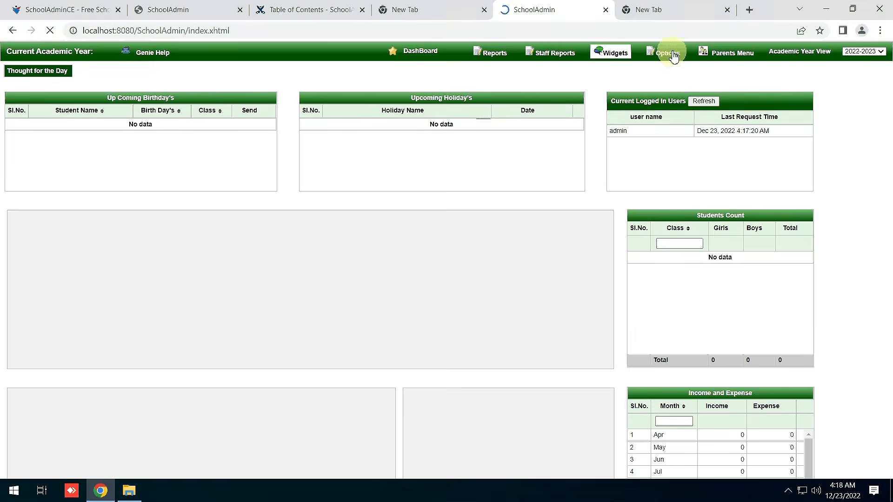
mouse_move(673, 56)
click(674, 113)
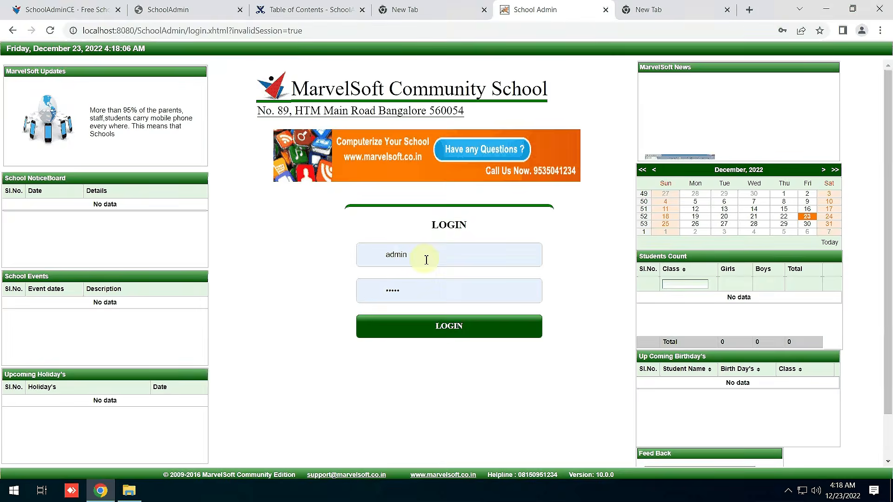
click(448, 331)
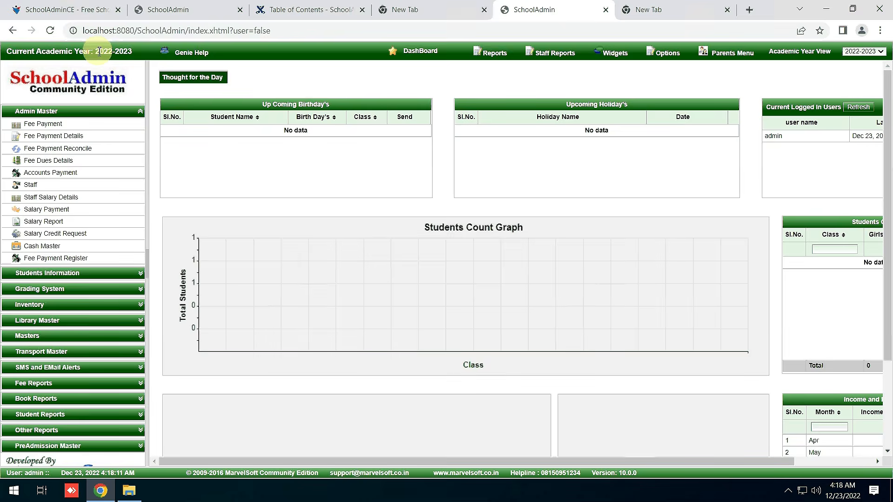
triple_click(98, 52)
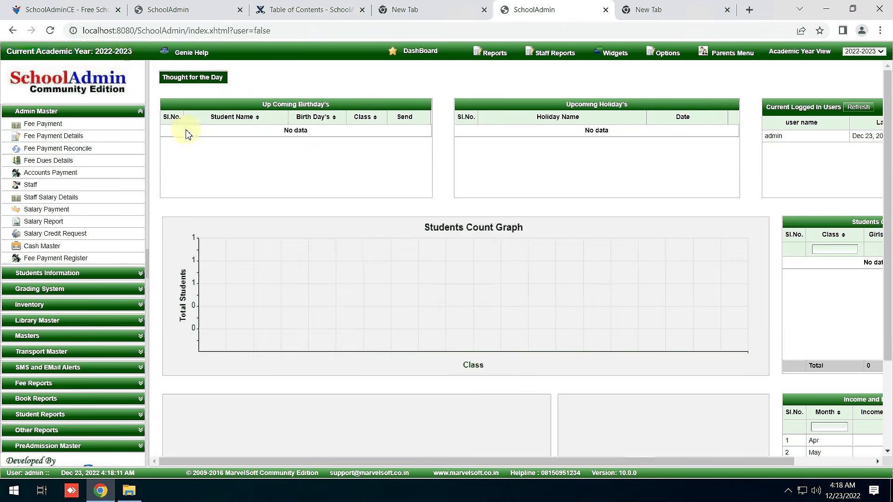
click(664, 54)
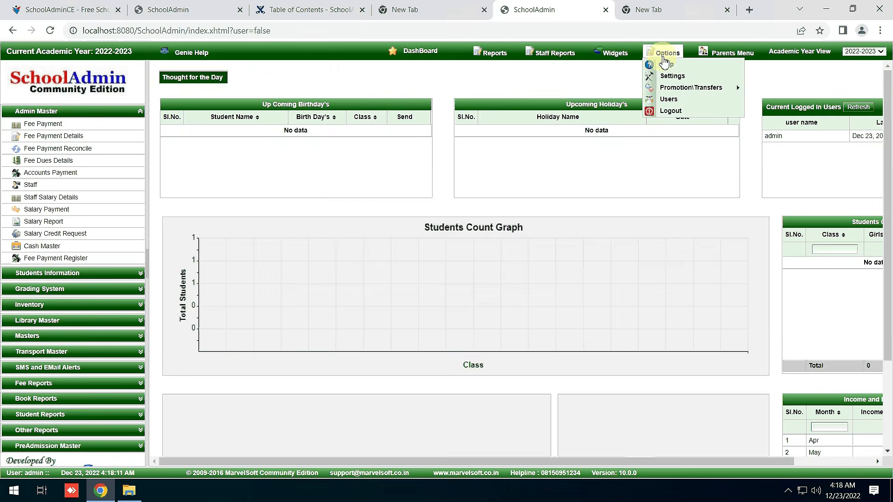
click(674, 77)
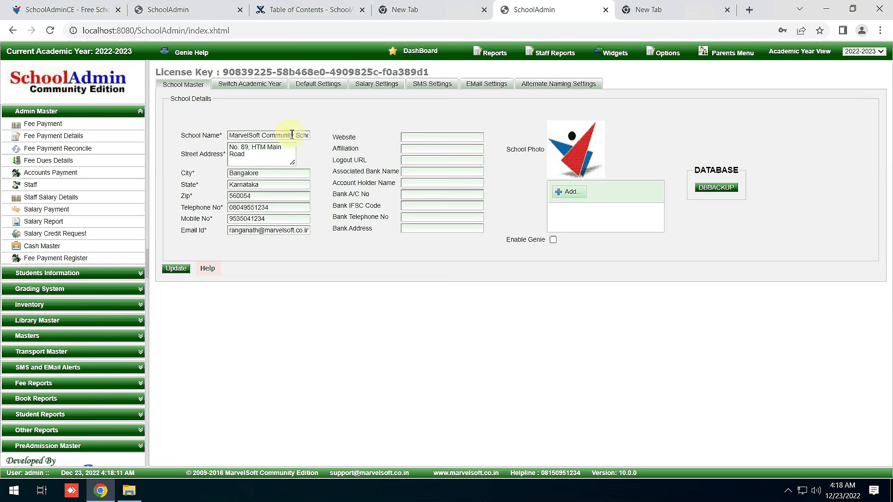
Highlight the school name, e-mail, and the profile start date Apr 1, 2022.
click(249, 136)
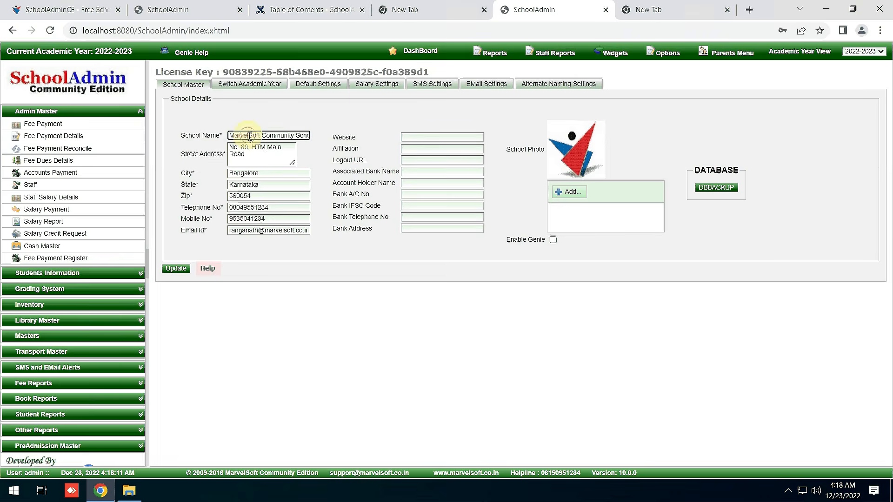
triple_click(249, 136)
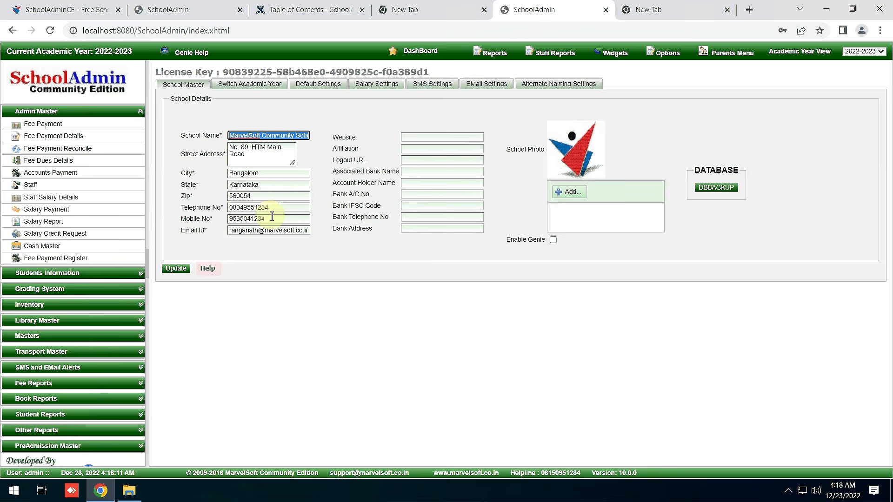
triple_click(286, 229)
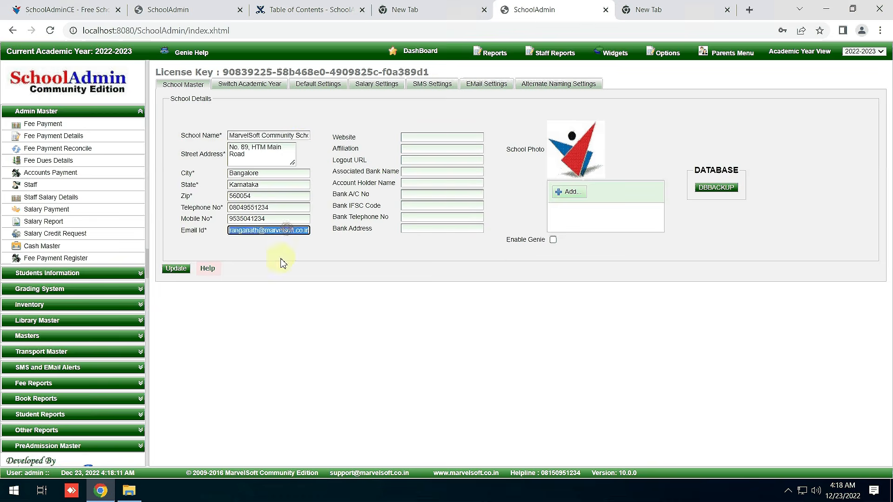
click(250, 84)
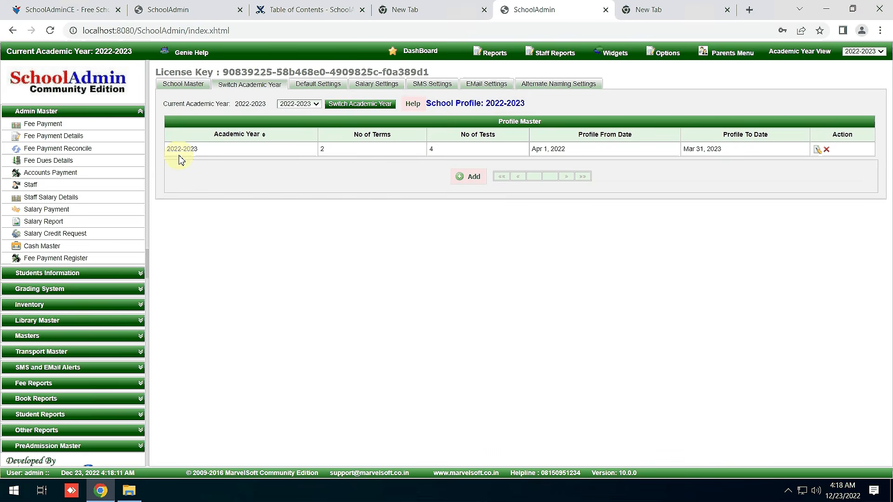
triple_click(552, 150)
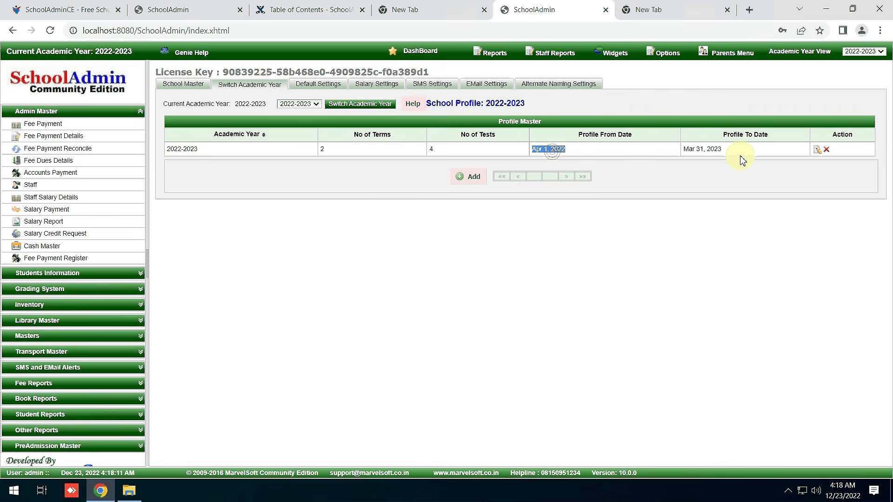
Close the 2022-2023 profile unchanged and highlight the 'Current Academic Year: 2022-2023' header.
click(814, 150)
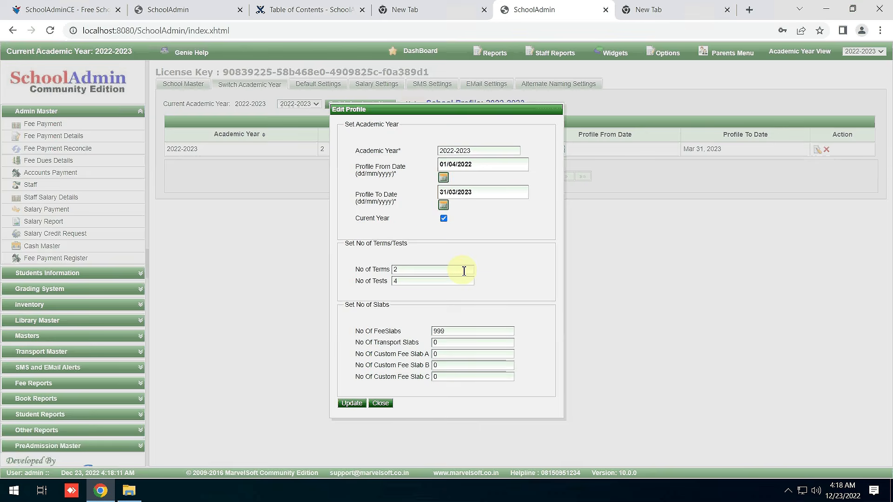
click(446, 220)
click(384, 405)
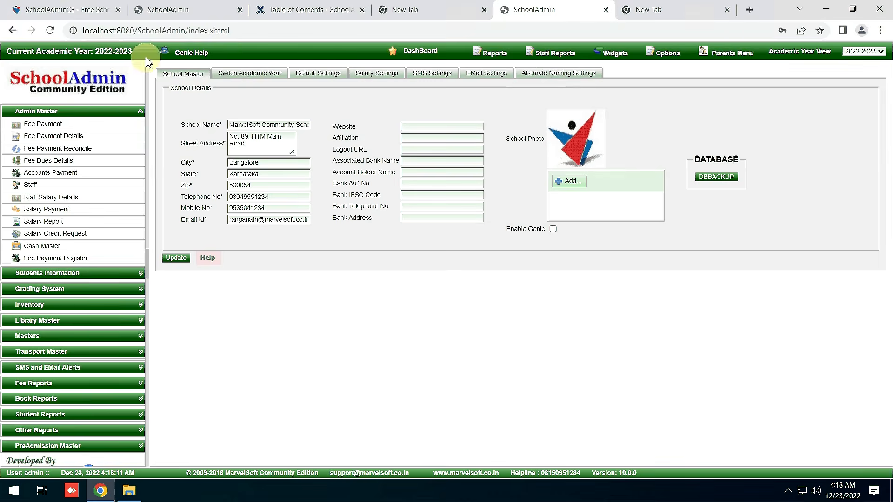
drag(142, 57, 2, 55)
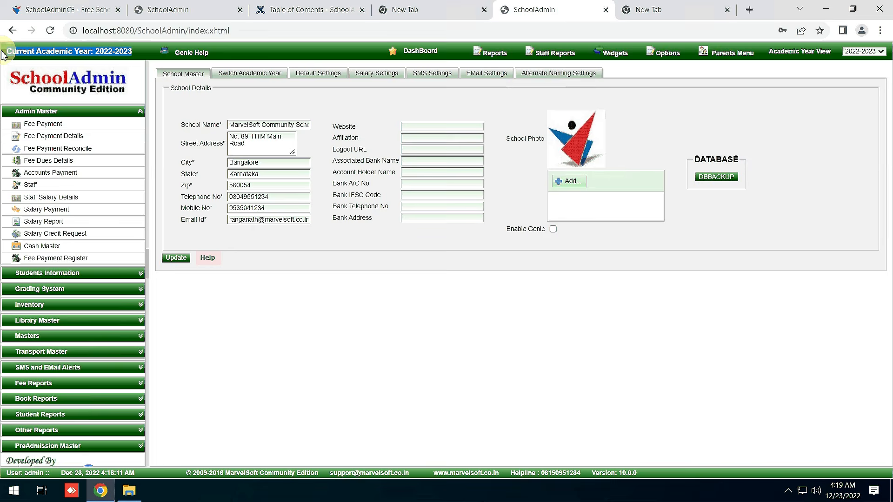
click(145, 54)
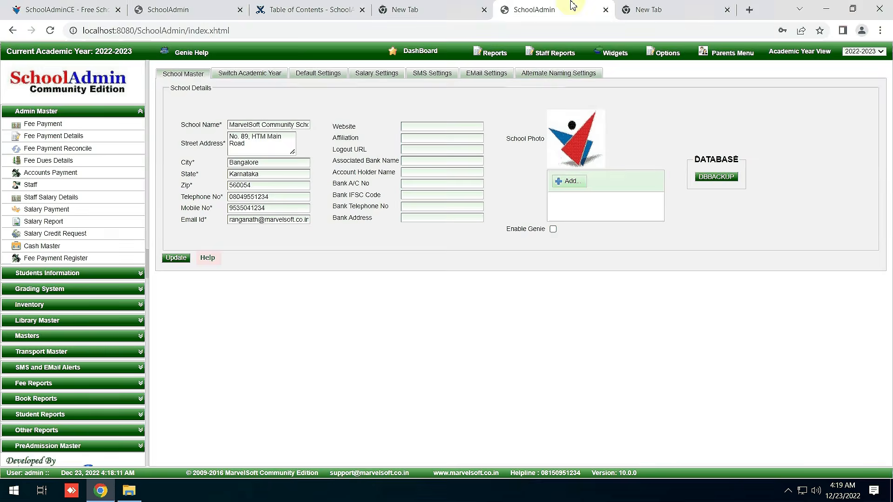
mouse_move(561, 7)
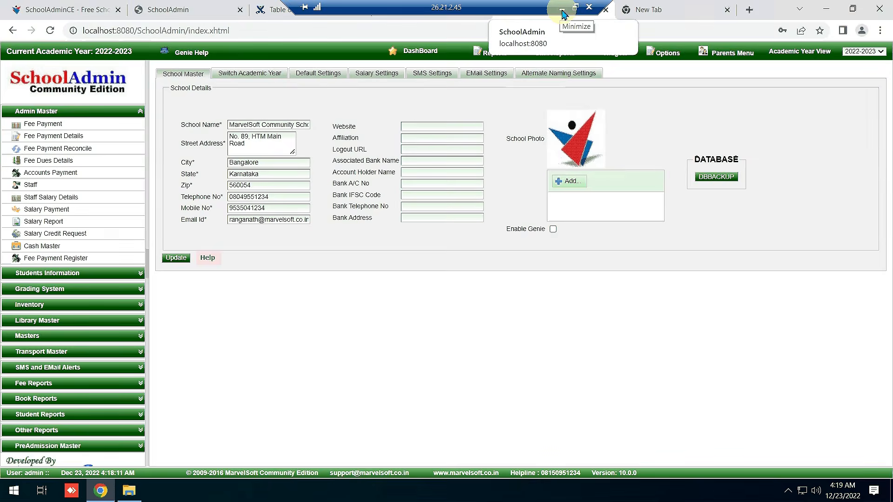
Bring the 5th Standard fees notes up maximized in Notepad++.
click(561, 14)
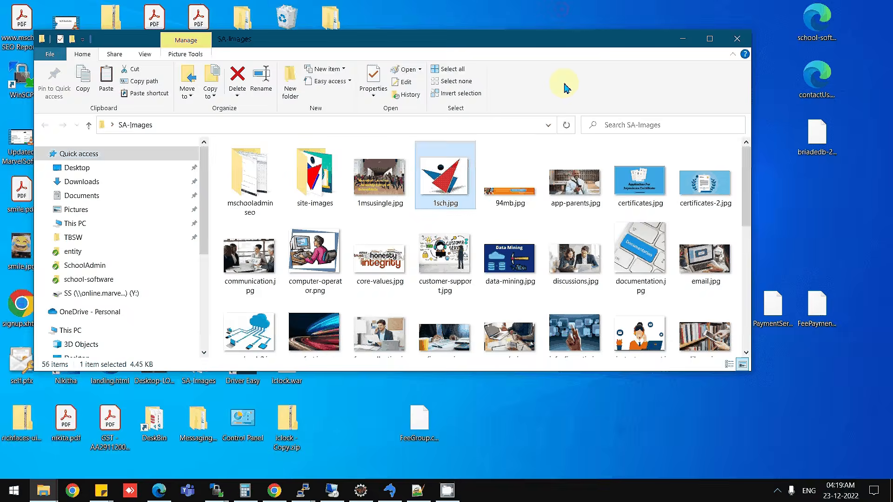
click(683, 44)
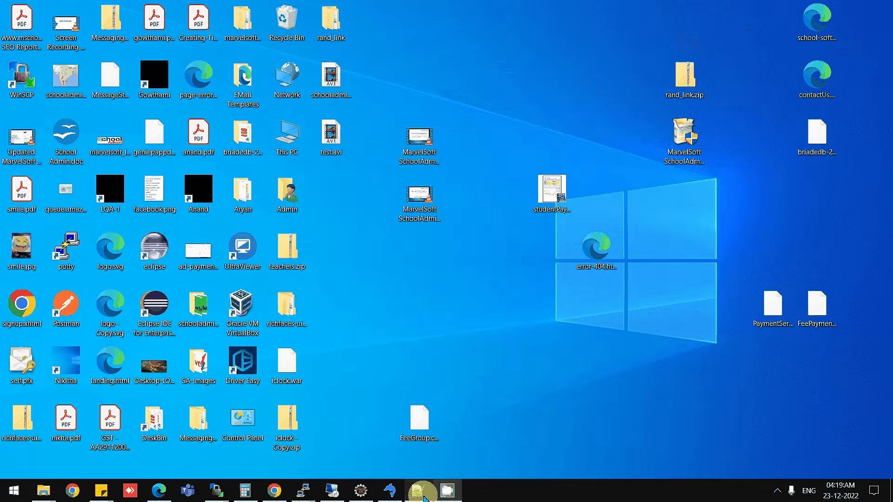
click(421, 493)
click(771, 53)
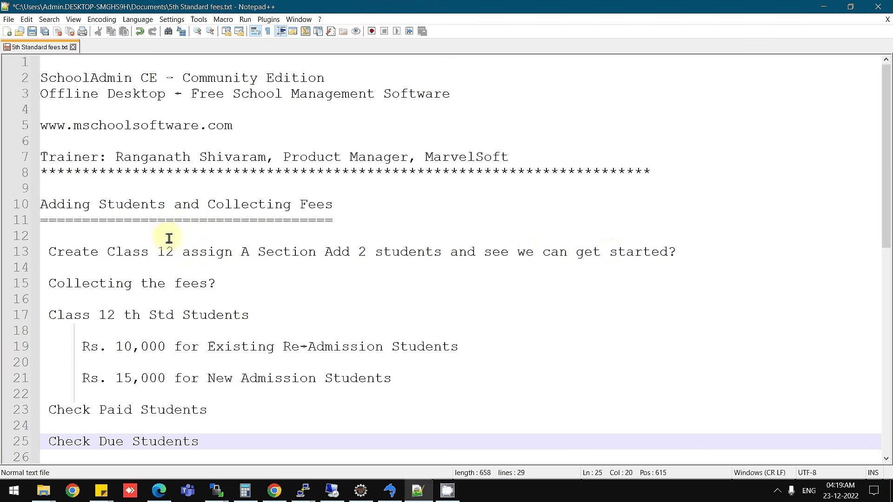
Change 'Create Class 12' to 'Create Class 1' on line 13 of the notes.
double_click(132, 259)
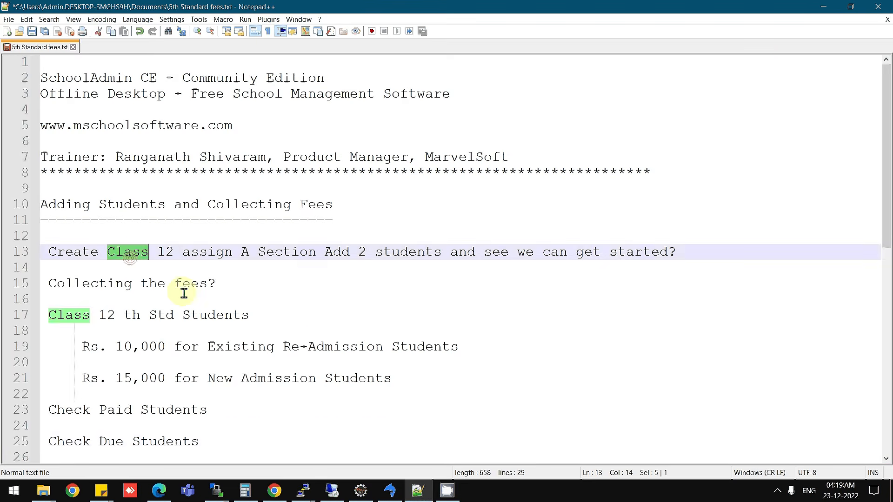
double_click(284, 255)
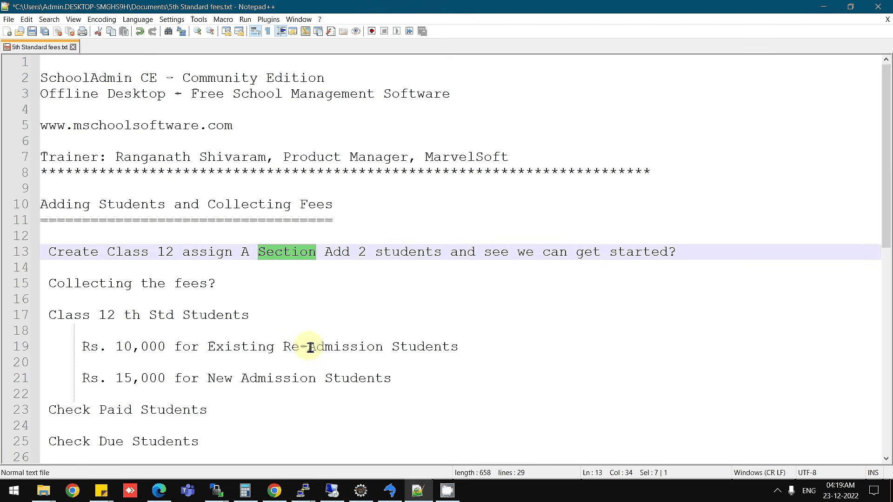
double_click(378, 255)
double_click(170, 252)
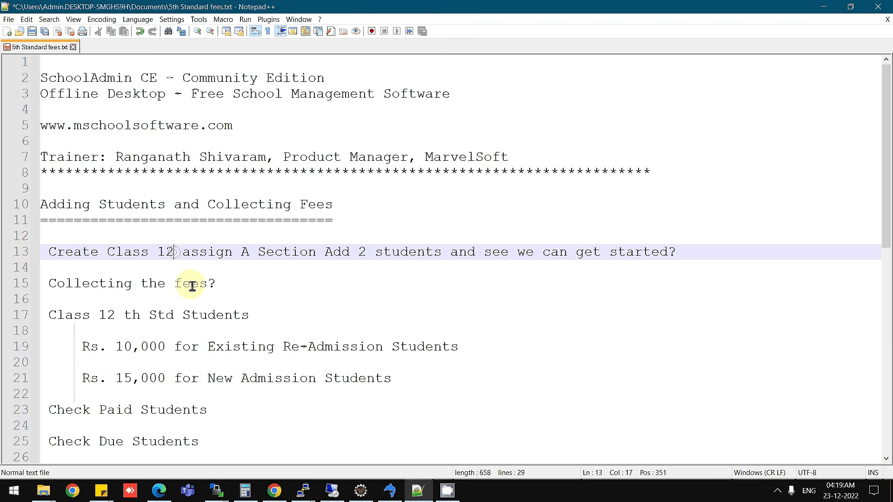
key(Delete)
text(1)
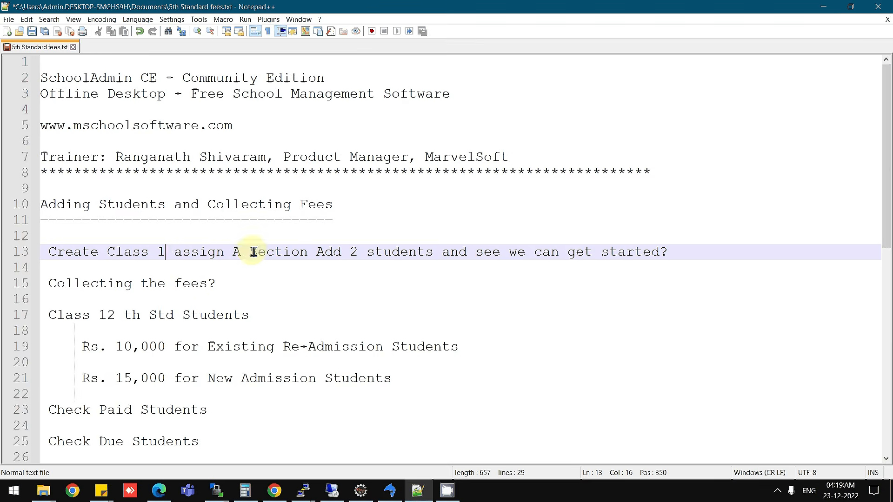
double_click(236, 253)
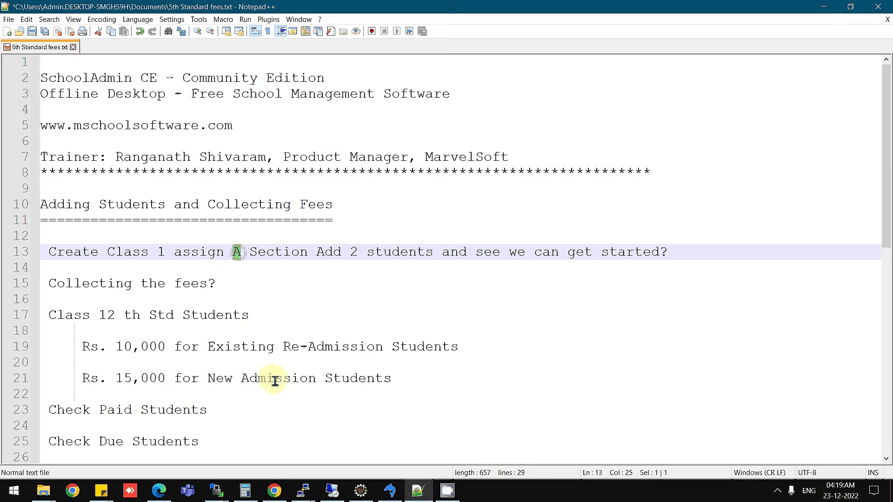
double_click(399, 255)
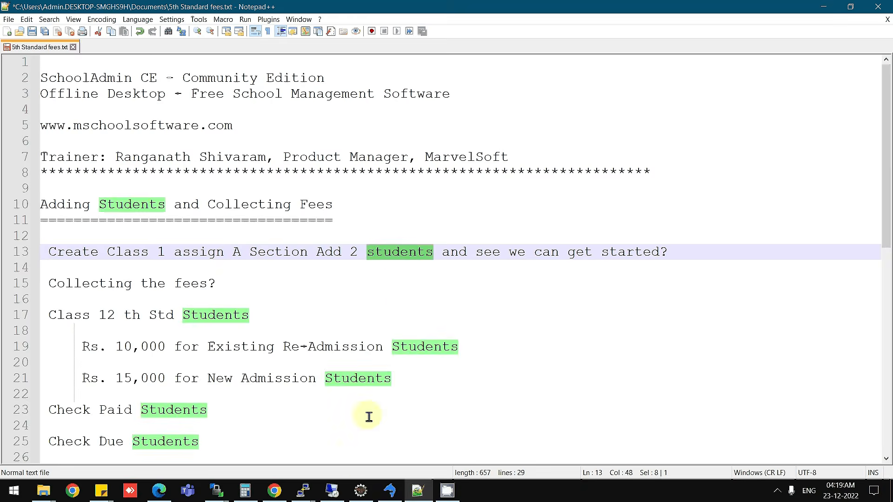
click(332, 490)
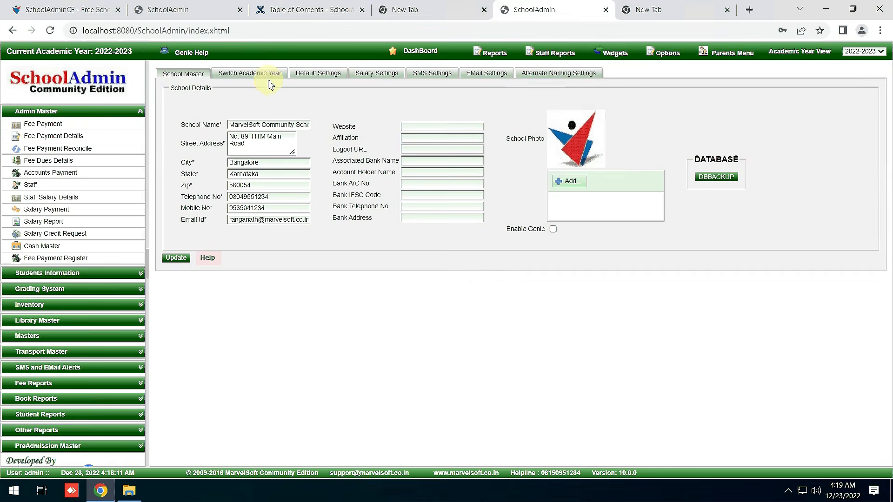
Open the Class list under Masters.
click(185, 73)
click(261, 71)
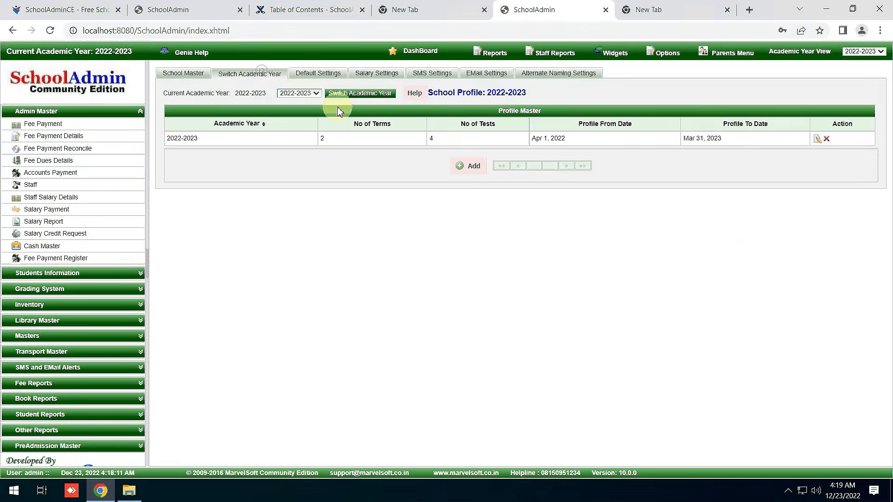
drag(509, 102, 461, 296)
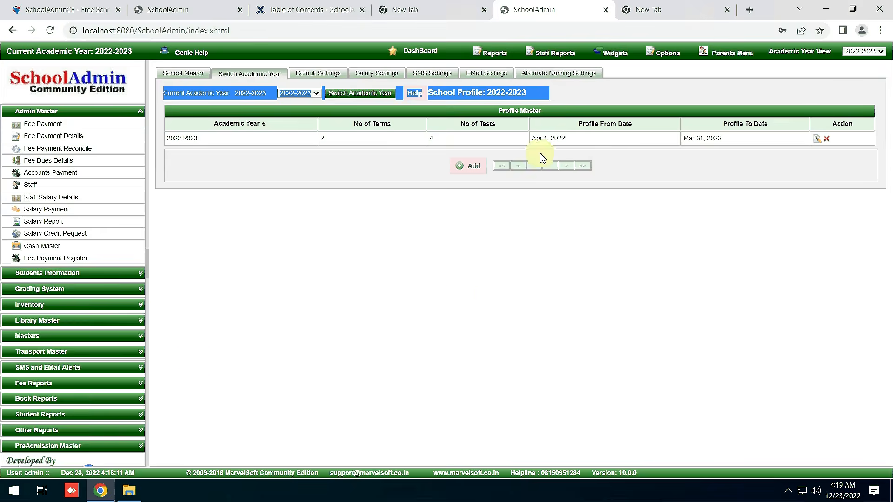
click(34, 336)
click(54, 203)
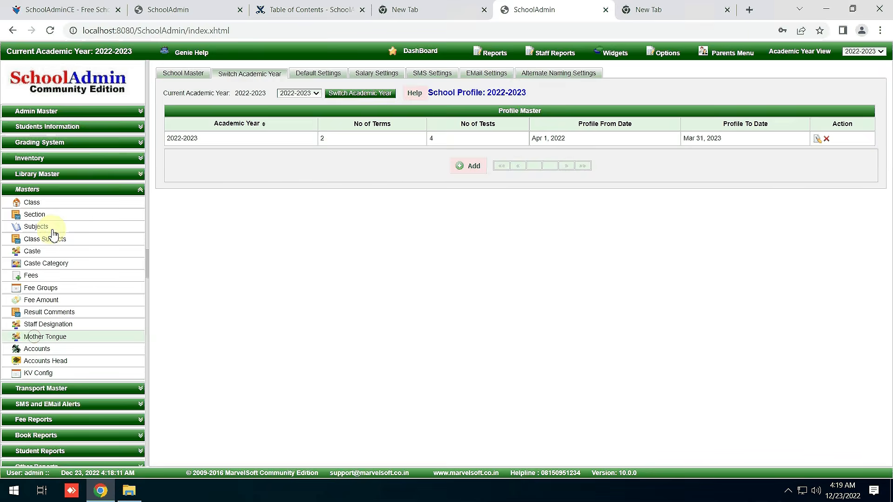
click(56, 205)
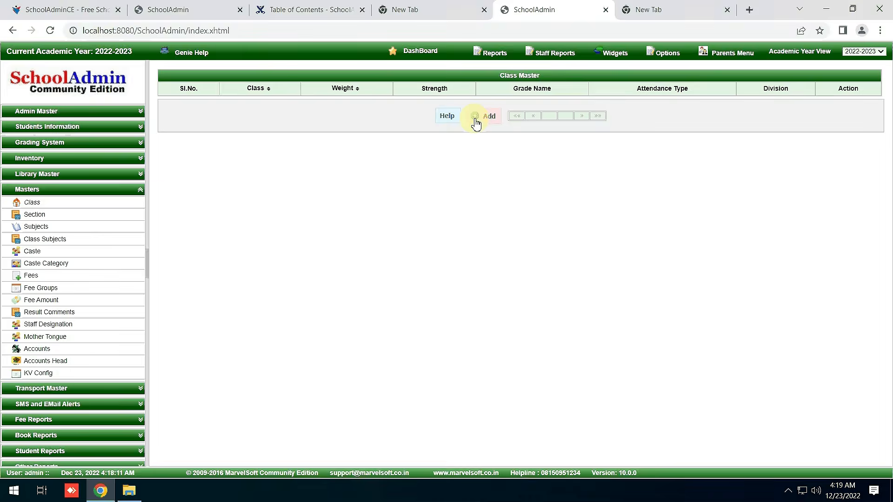
Start a new class named I STD with weight 1 and strength 100.
click(475, 120)
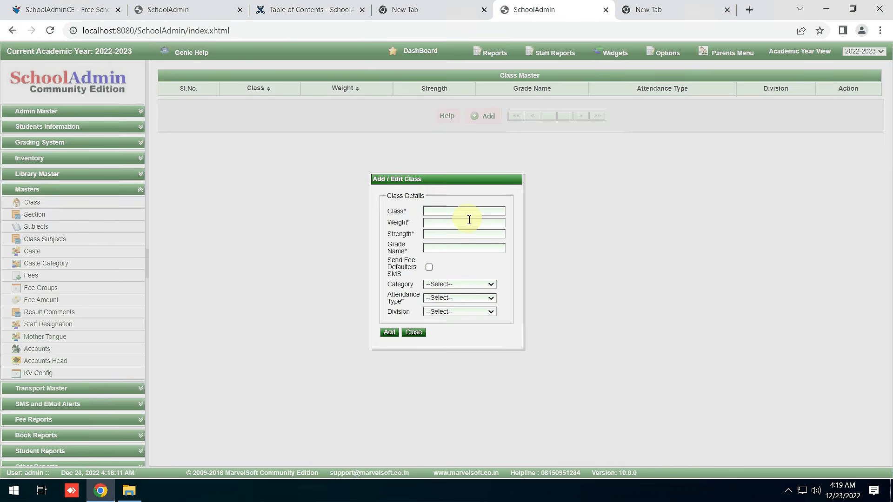
click(460, 210)
text(1)
text( S)
text(TD)
click(457, 226)
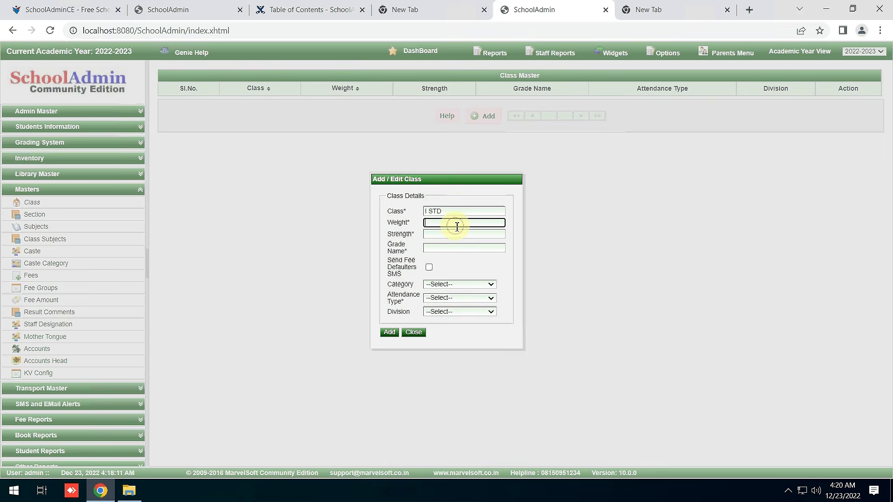
text(1)
click(442, 234)
text(100)
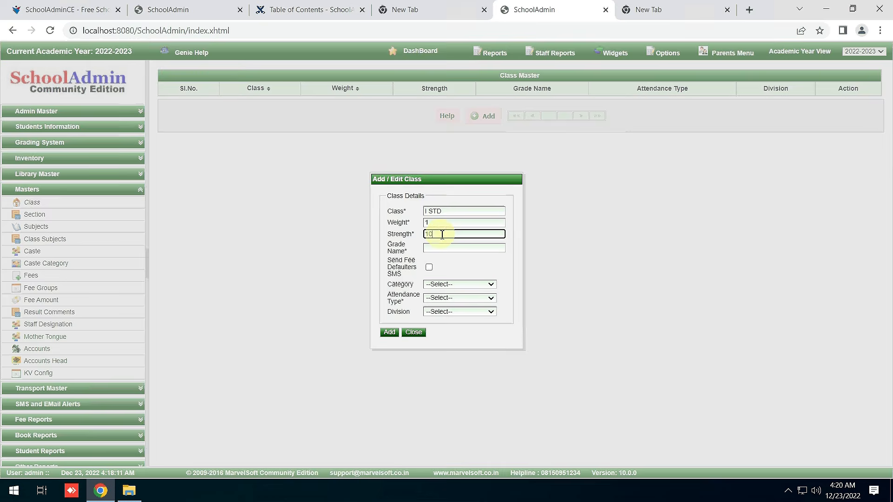
Choose Primary TC category, Single attendance and PRIMARY division, then add the class.
click(435, 285)
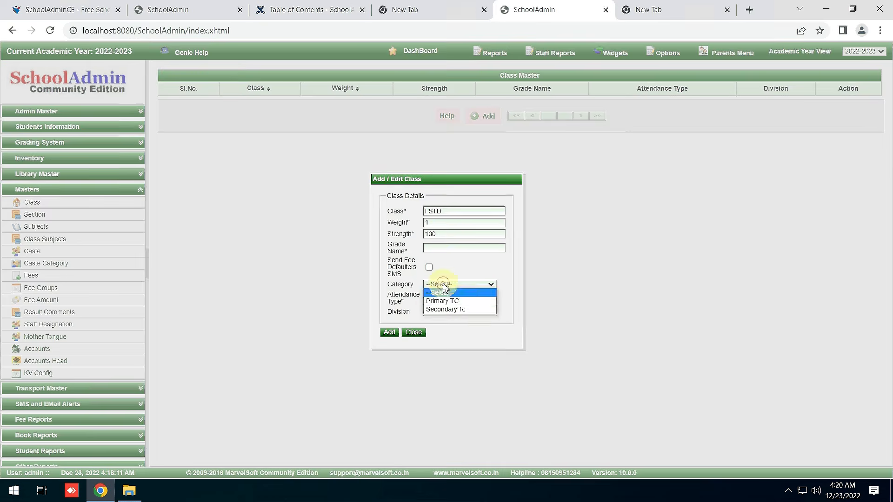
click(459, 303)
click(455, 298)
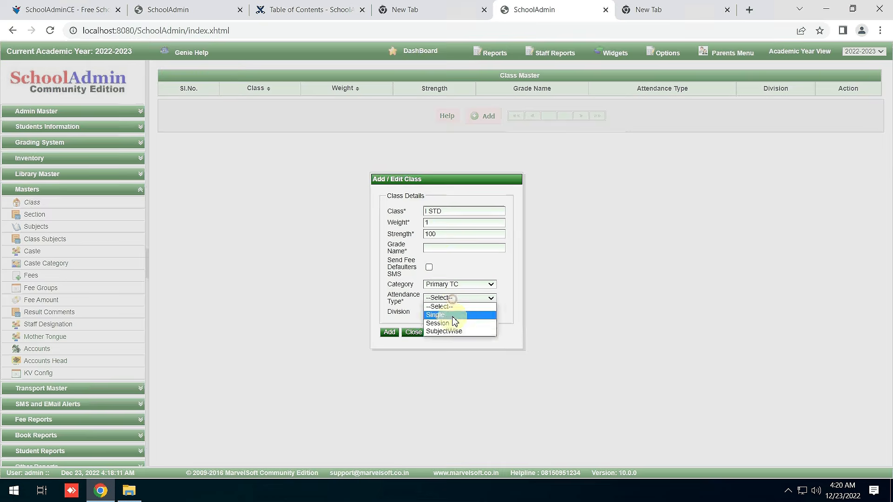
click(453, 315)
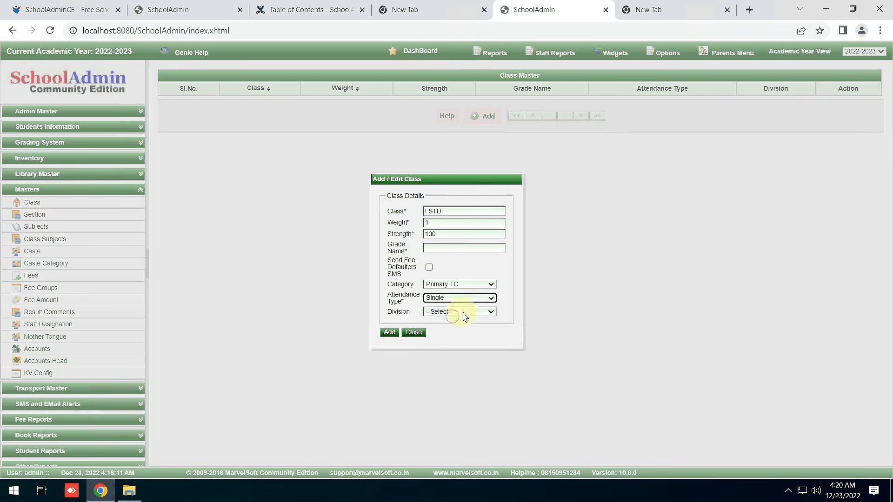
click(462, 311)
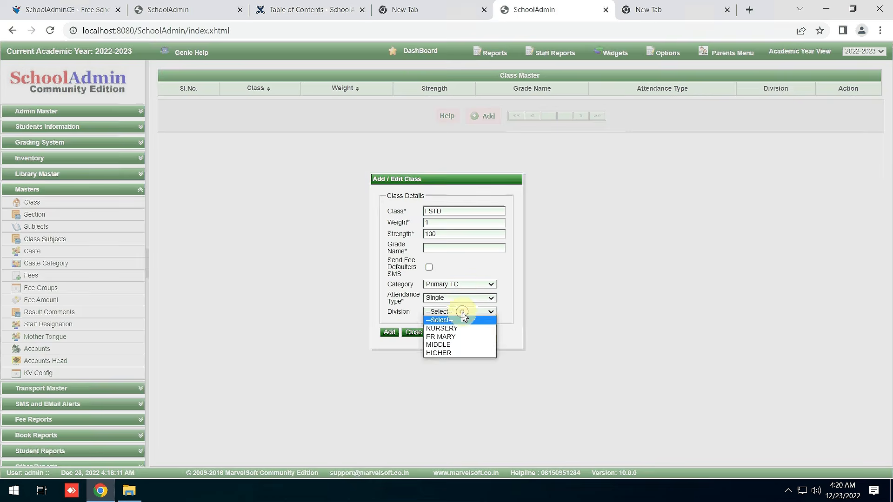
click(465, 337)
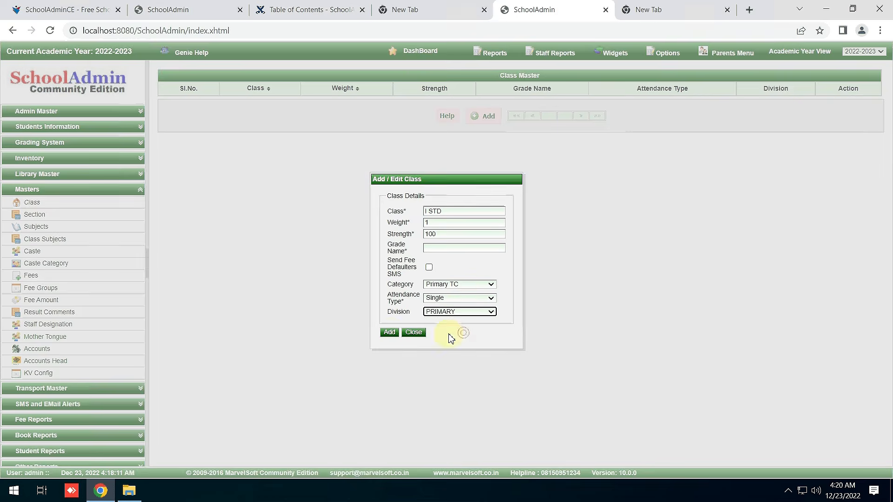
click(390, 333)
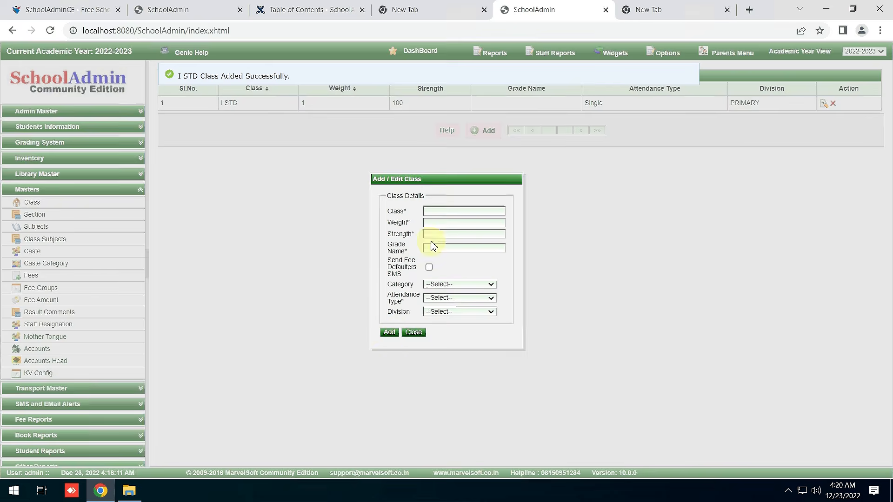
click(419, 332)
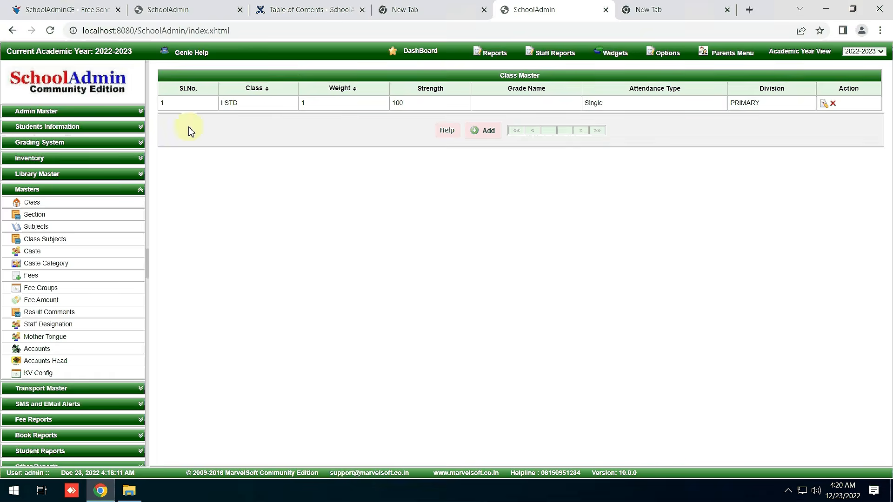
Add section A in Section Master, close the form, and return to the Class list.
click(56, 214)
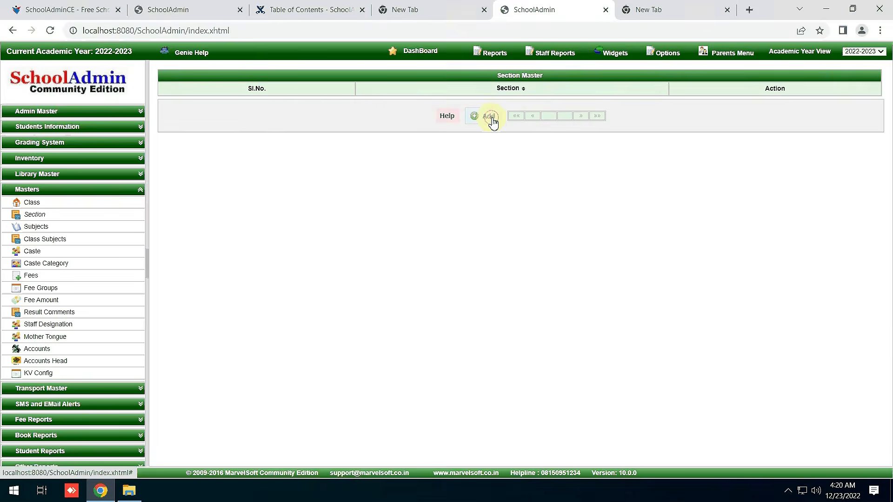
click(491, 119)
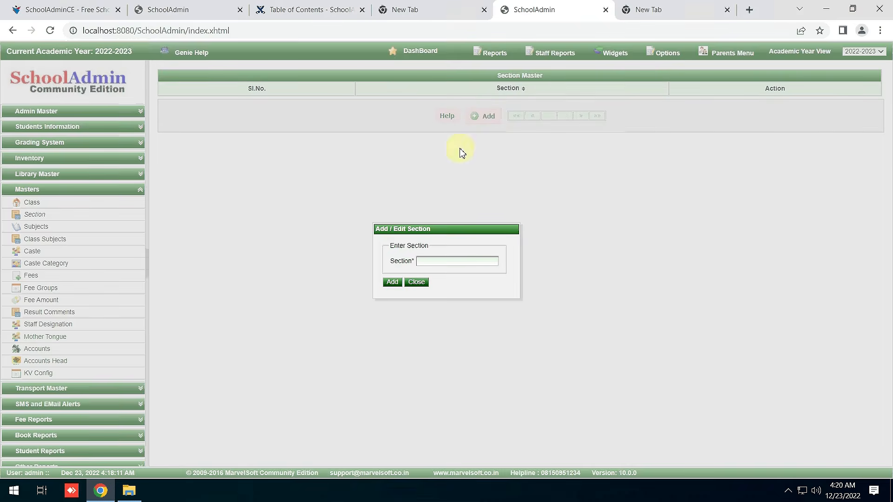
click(440, 261)
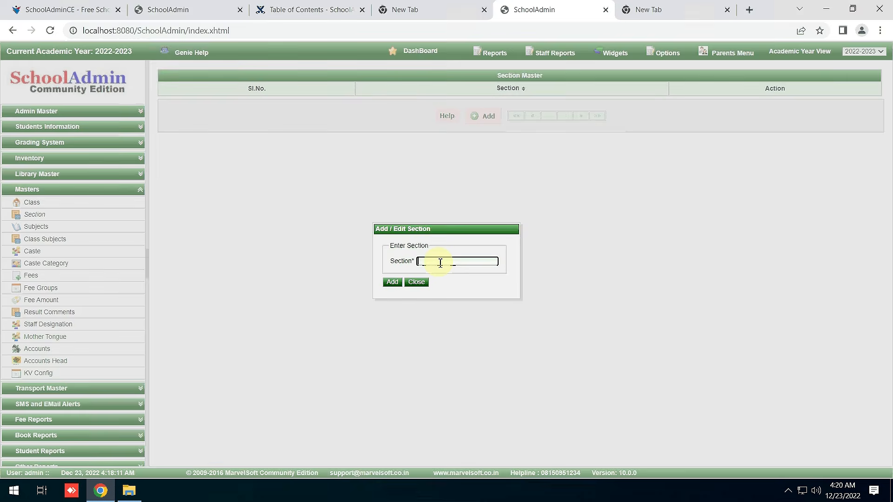
text(A)
click(393, 282)
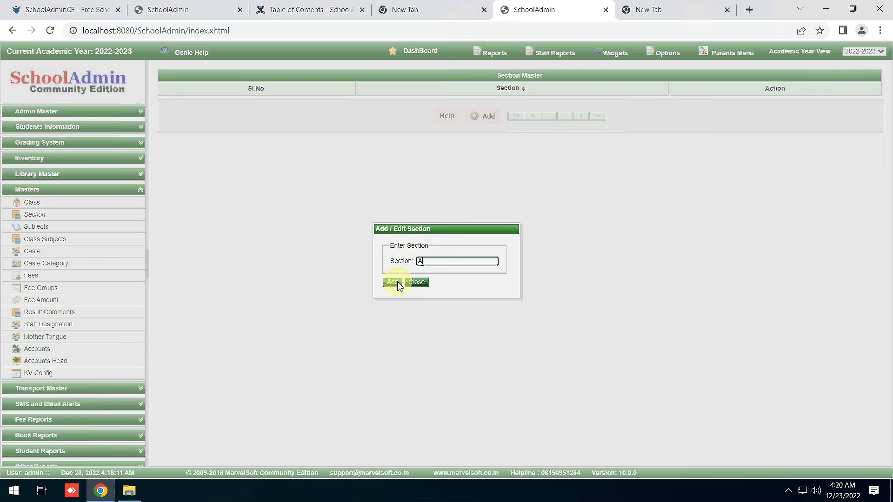
click(397, 284)
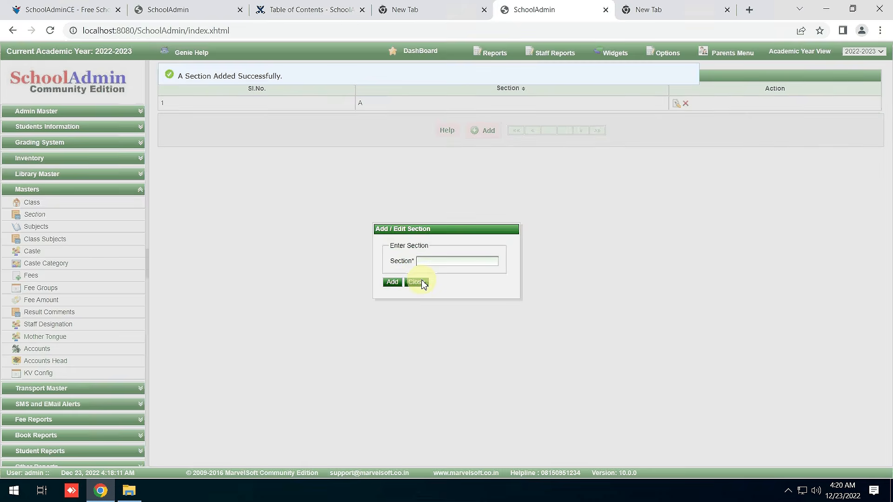
click(419, 282)
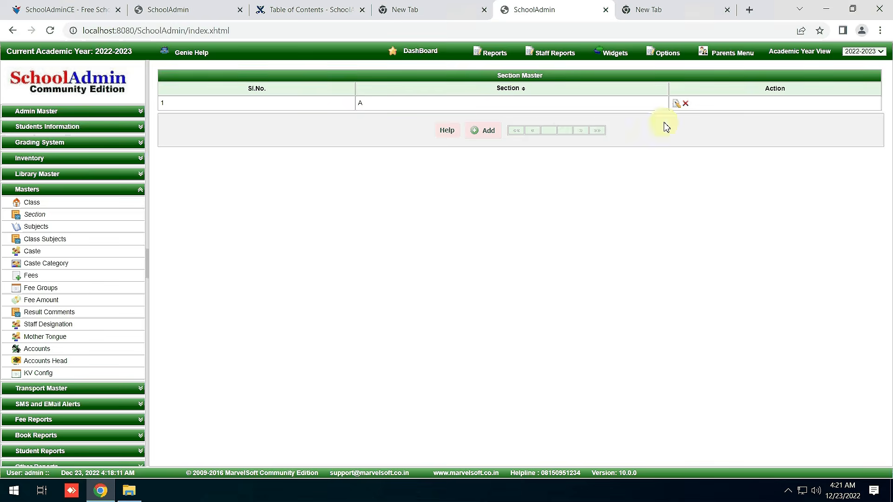
click(32, 202)
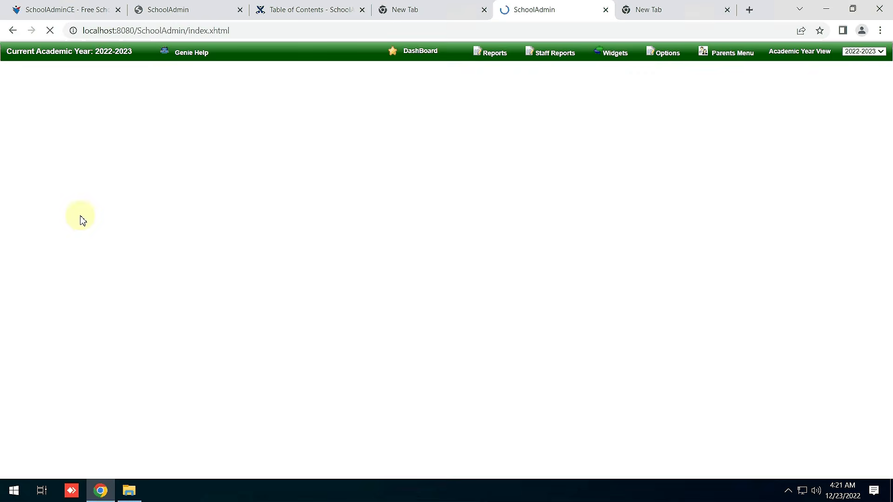
Open the Subject Master and start a new subject named ENGLISH.
click(58, 227)
click(55, 227)
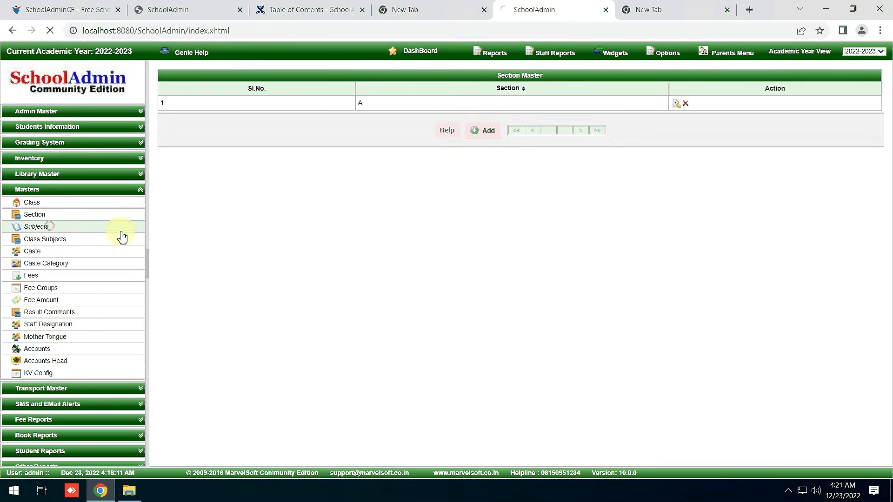
click(475, 117)
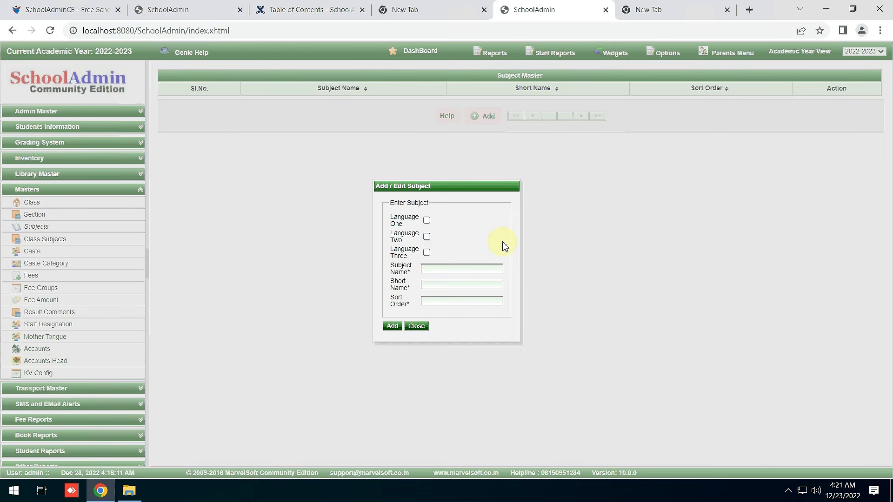
click(450, 271)
click(454, 273)
text(ENGLISH)
Mark ENGLISH as Language One with short name ENG and sort order 1, then save it.
click(427, 219)
click(429, 282)
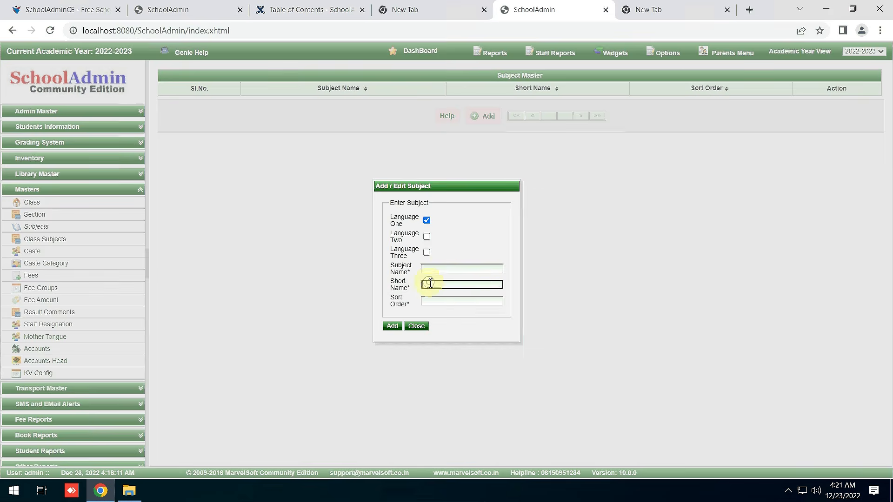
click(444, 266)
text(ENGLISH)
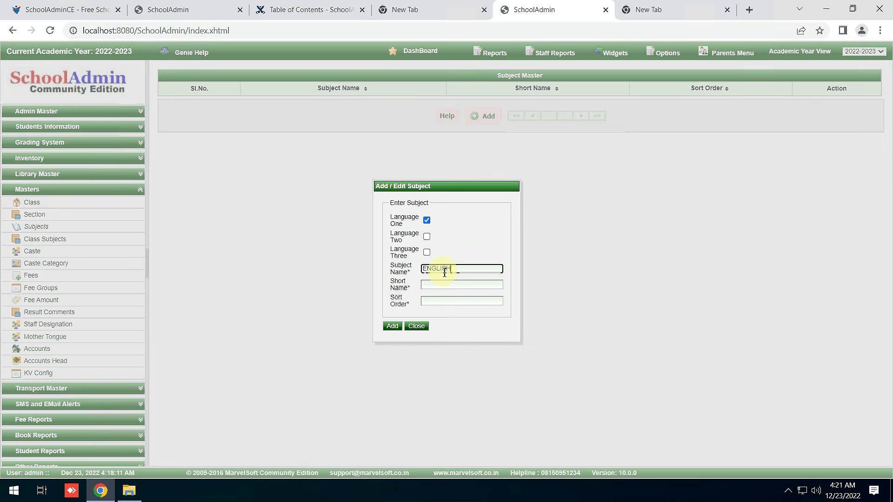
click(449, 285)
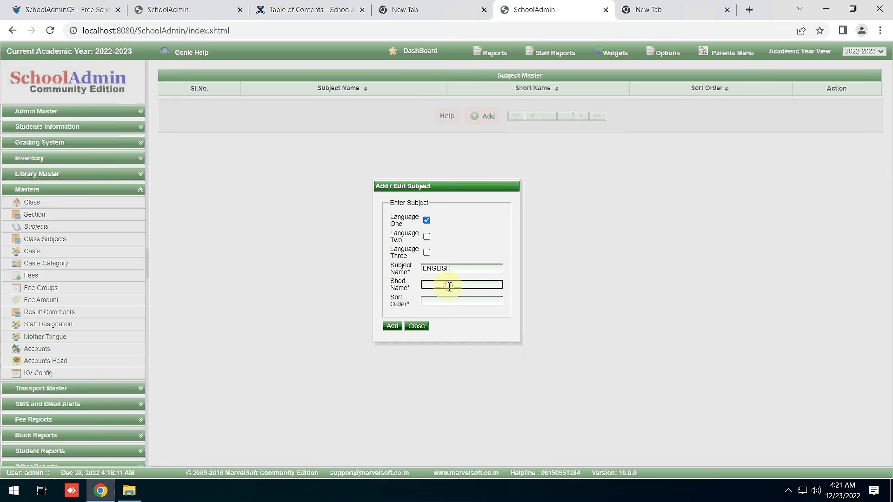
text(ENG)
click(444, 301)
text(1)
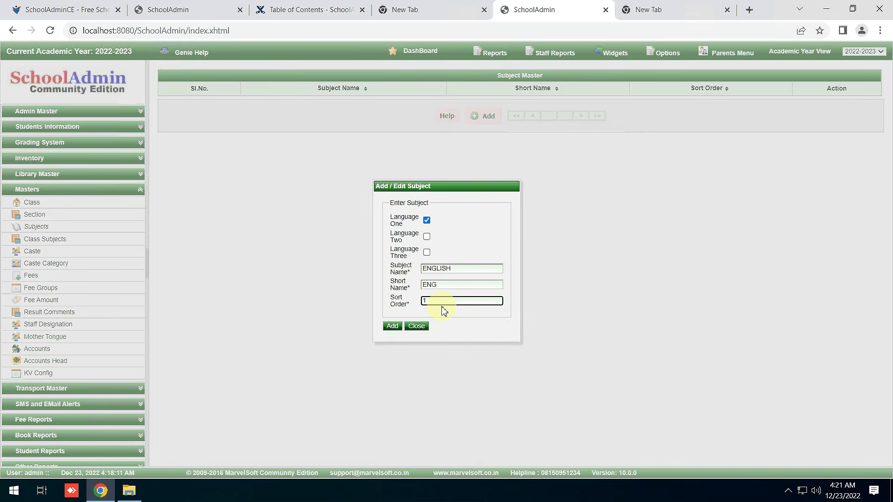
click(397, 329)
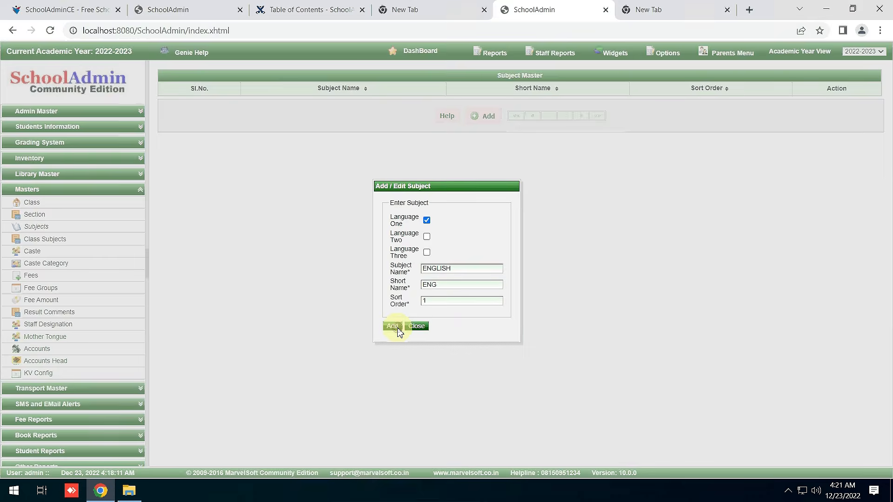
click(417, 328)
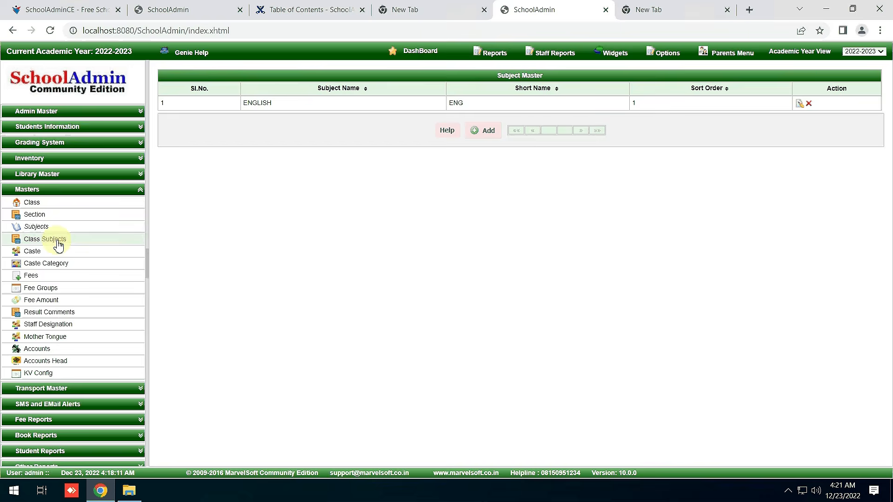
In Class Subjects, map ENGLISH to class I STD section A and save the assignment.
click(57, 245)
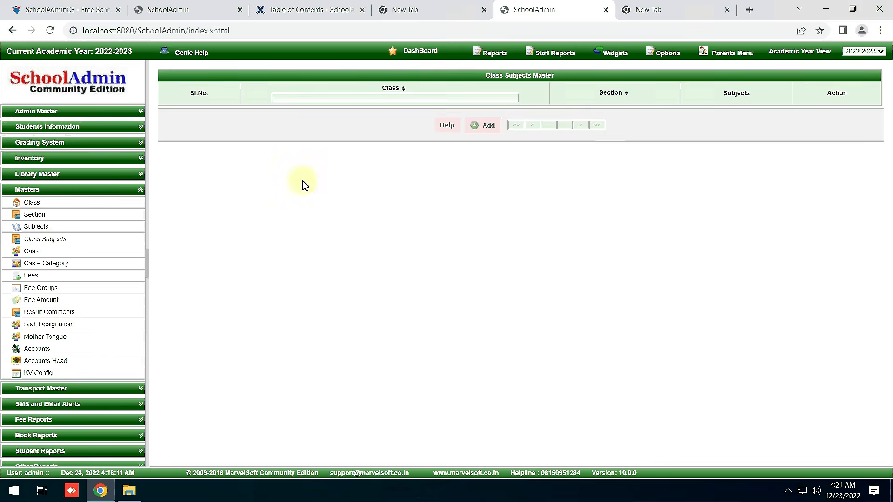
click(489, 126)
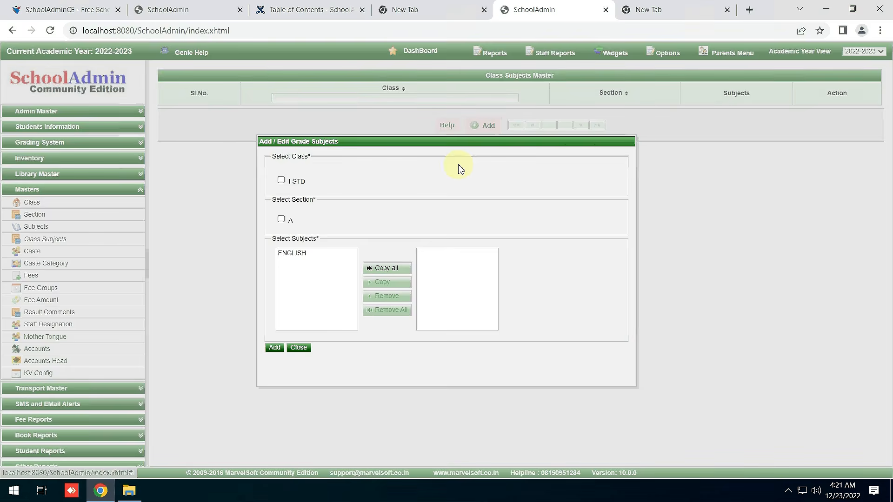
click(281, 180)
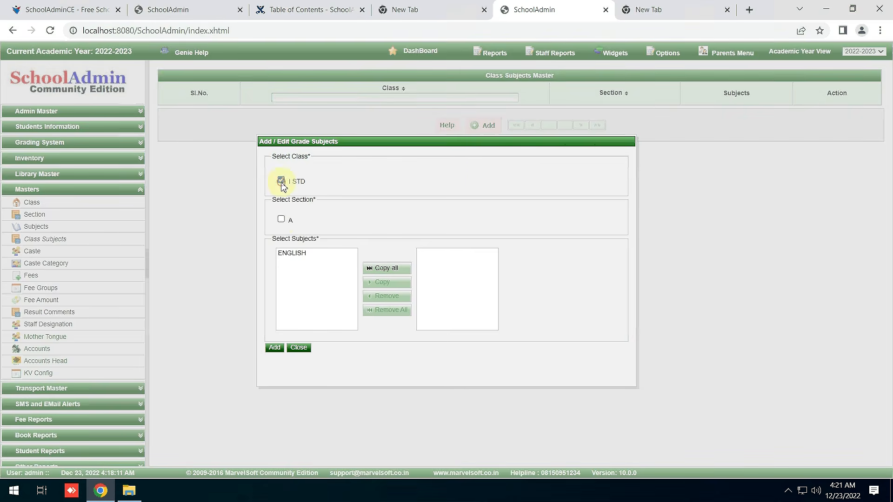
click(281, 220)
double_click(298, 254)
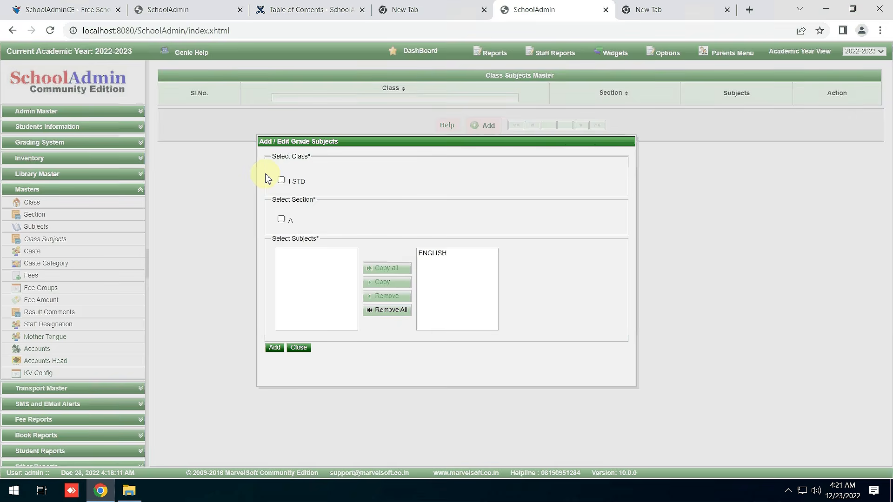
click(281, 180)
click(283, 219)
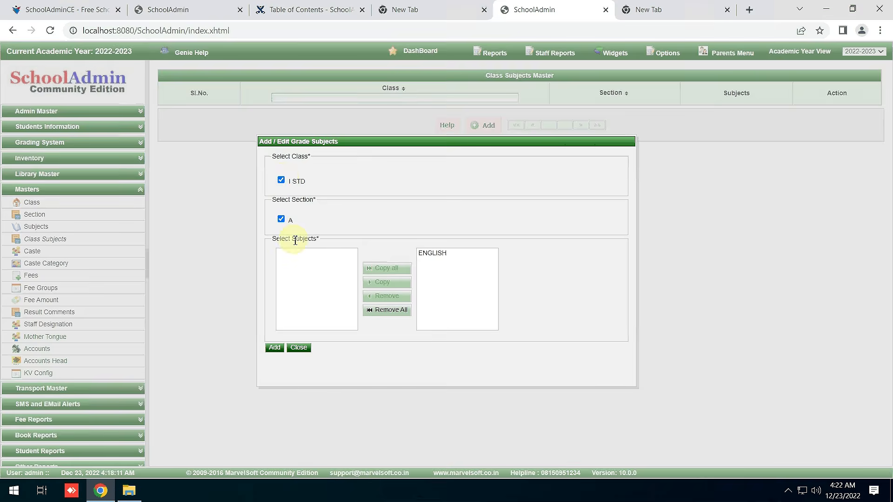
click(279, 350)
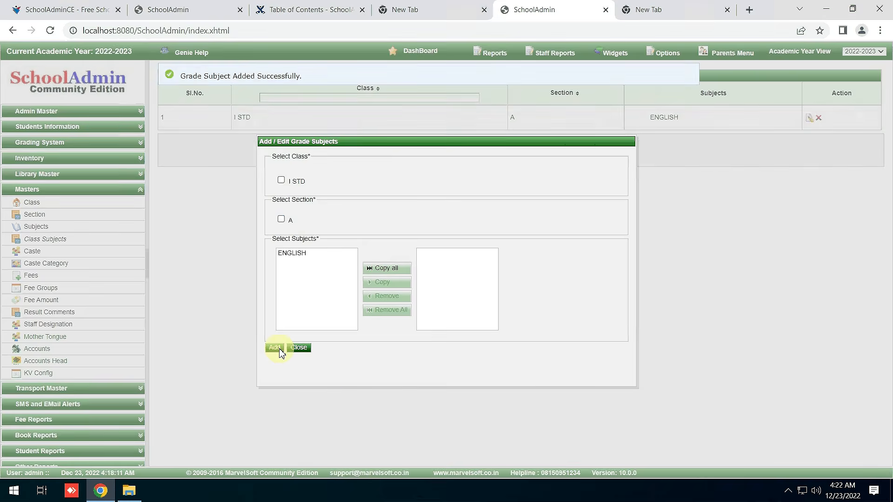
click(300, 349)
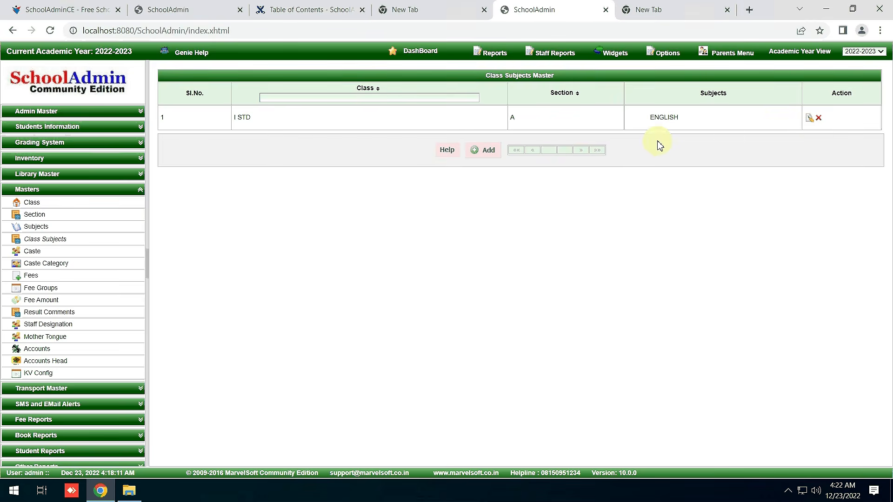
click(42, 203)
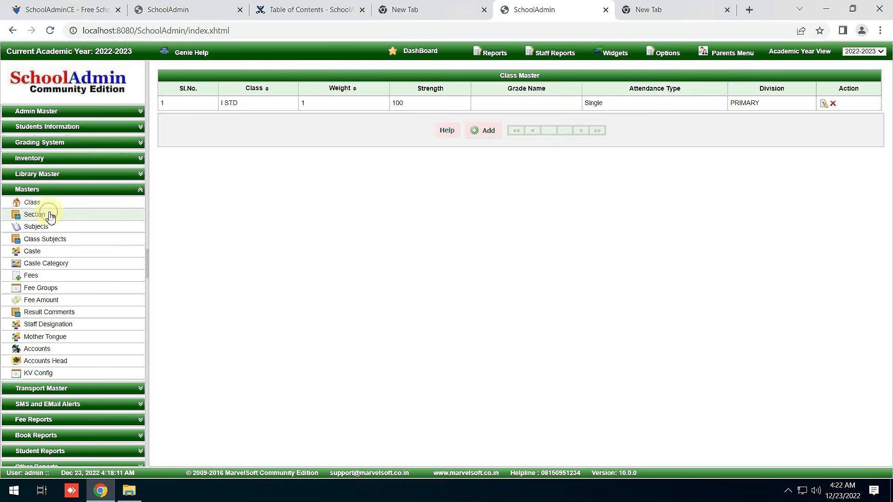
click(48, 214)
click(51, 228)
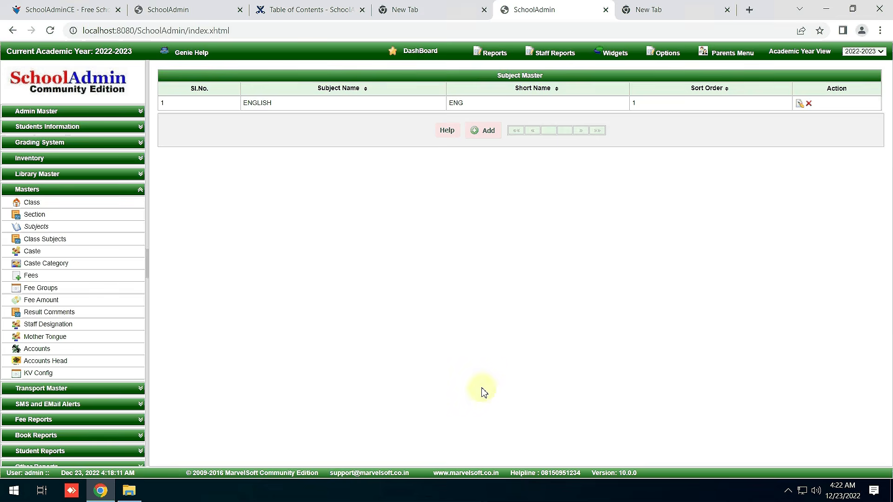
click(51, 242)
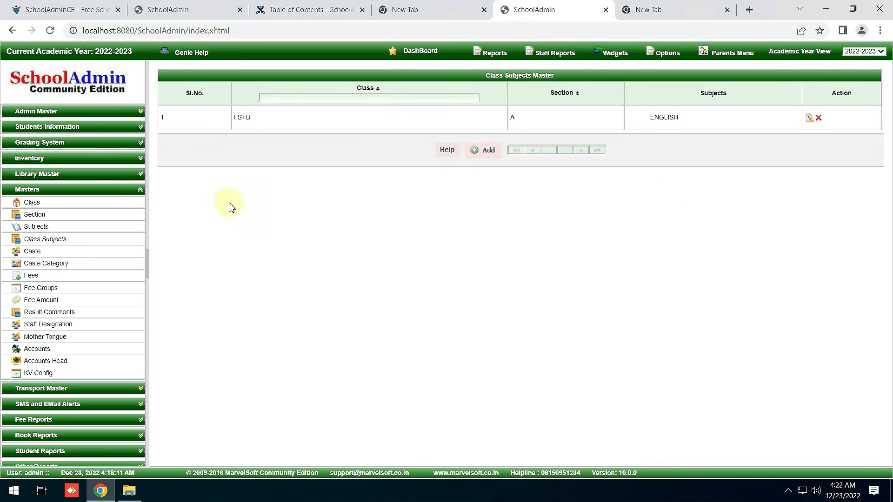
Search Students for class I STD section A, find none, and start a new student.
click(51, 123)
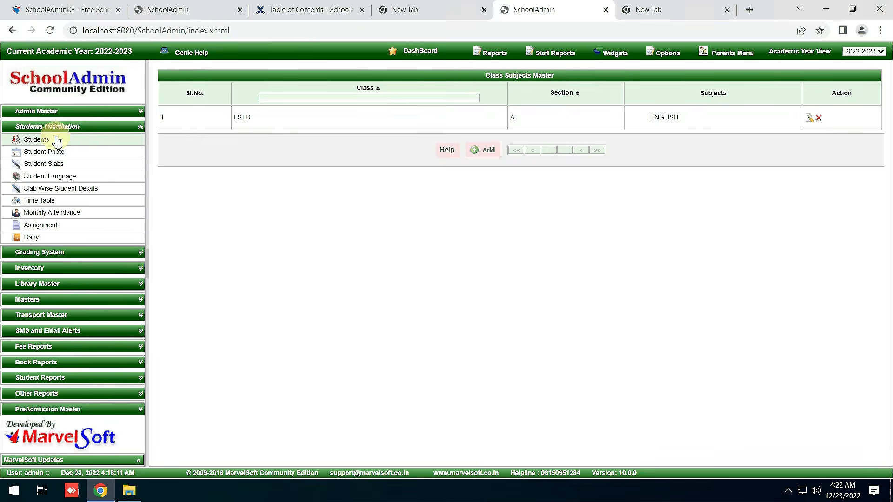
click(57, 140)
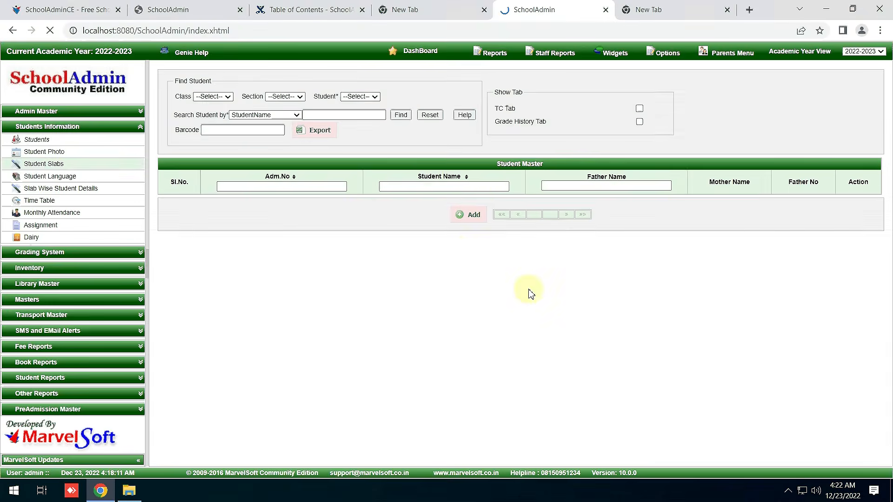
click(215, 96)
click(215, 114)
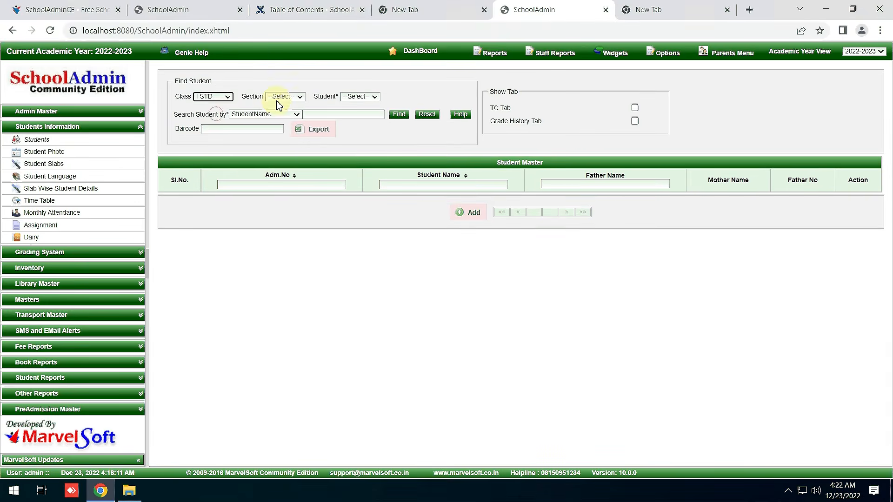
click(281, 97)
click(285, 113)
click(400, 116)
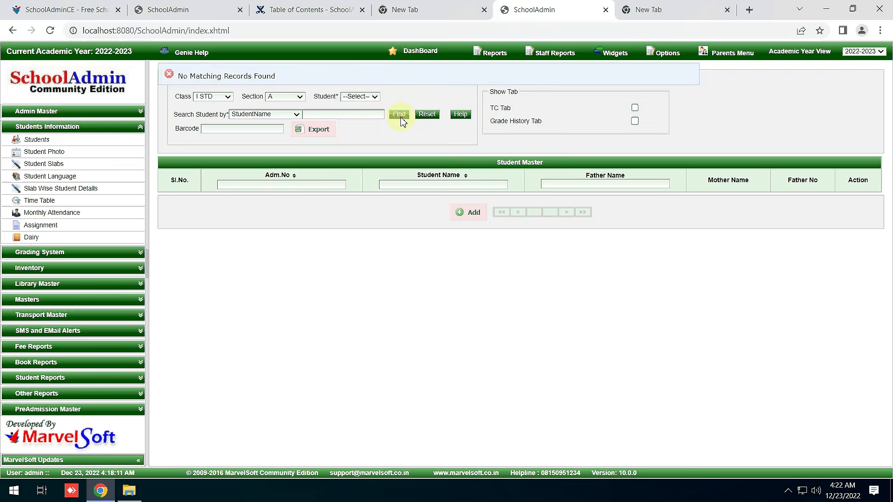
click(271, 69)
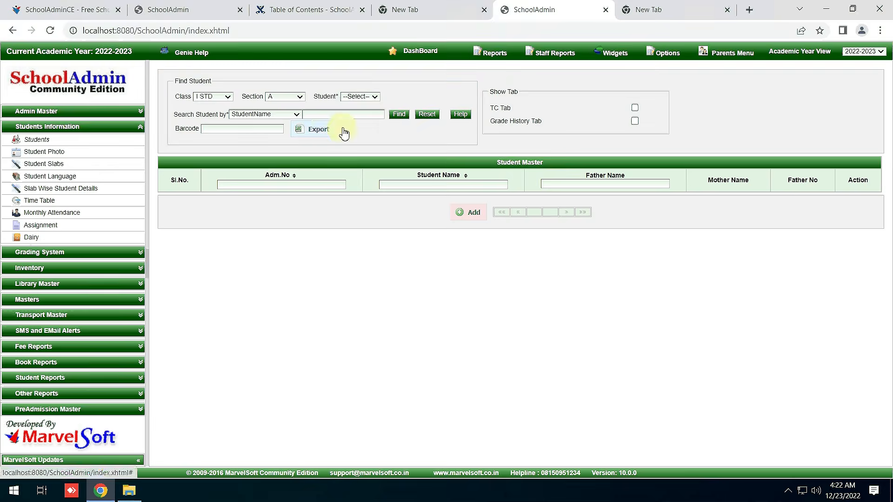
click(399, 114)
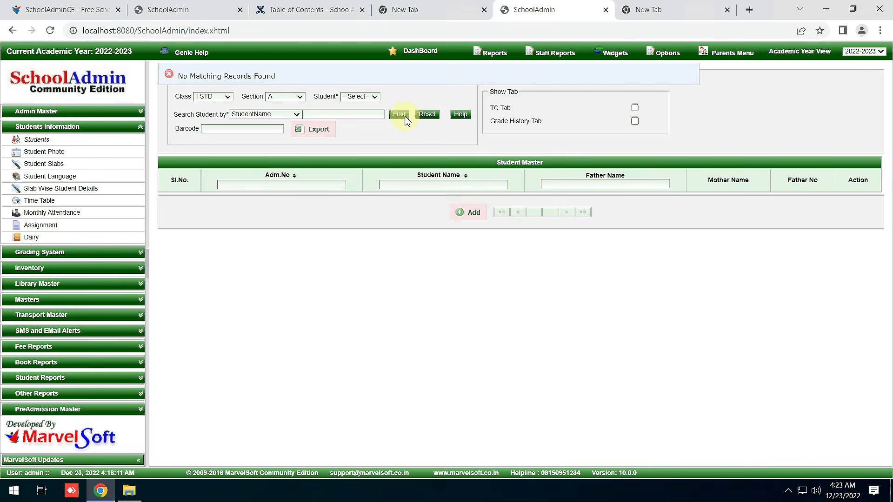
click(471, 216)
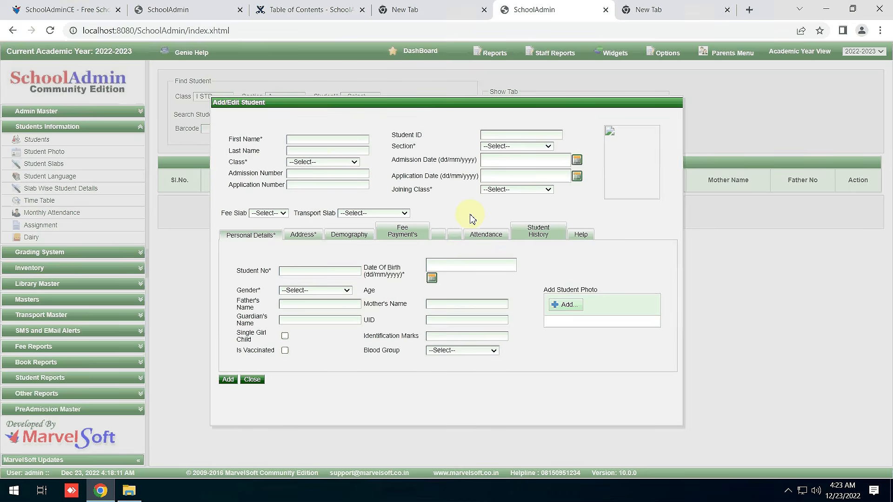
Enter the student's first and last name, class I STD, section A and joining class I STD.
click(320, 141)
click(317, 152)
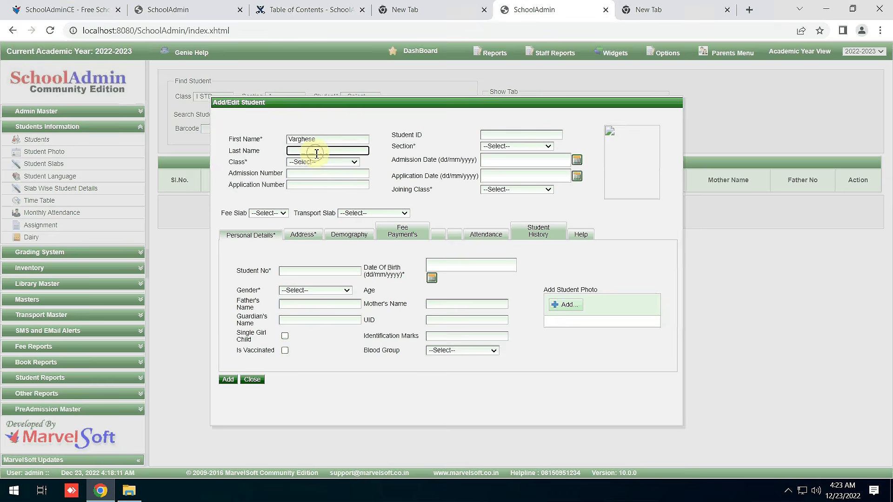
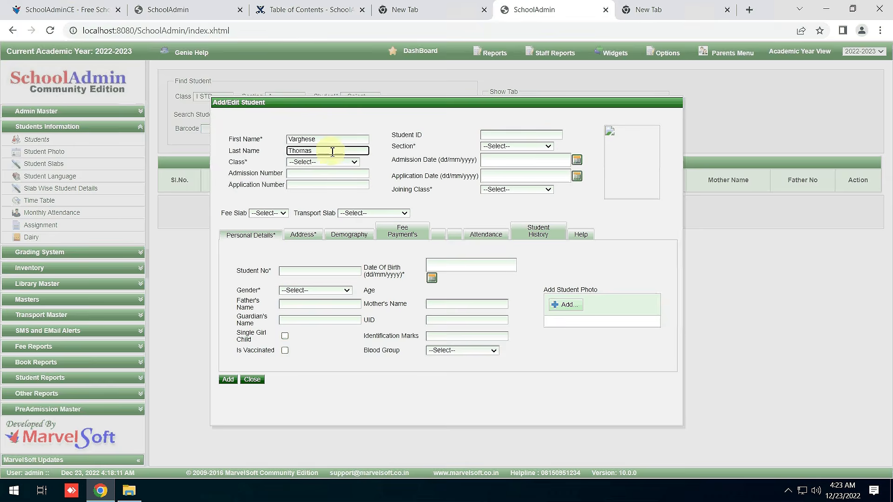
click(333, 164)
click(319, 180)
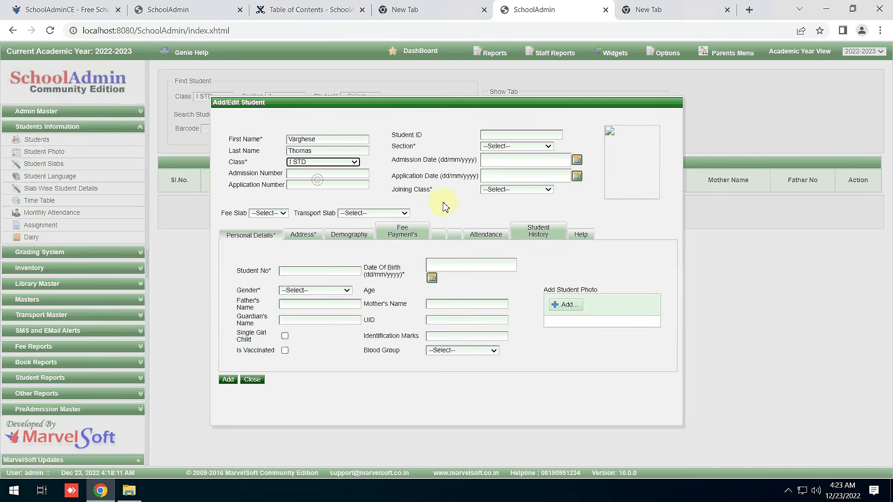
click(499, 147)
click(502, 155)
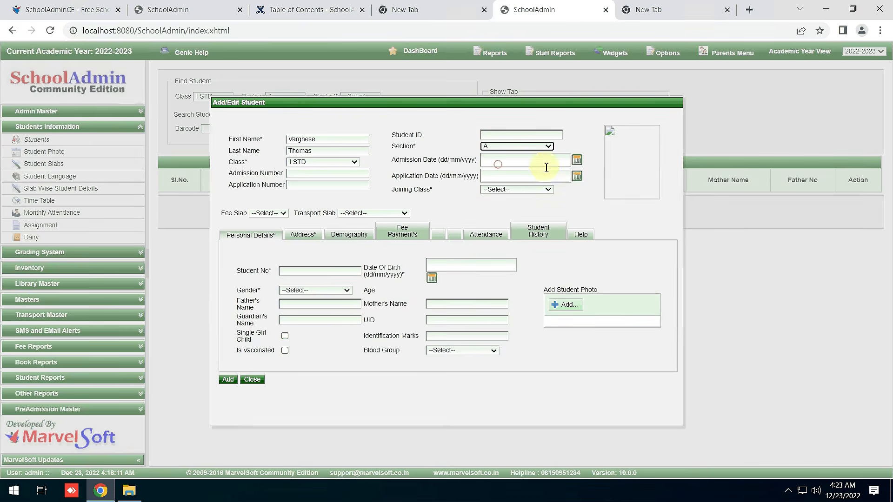
click(548, 192)
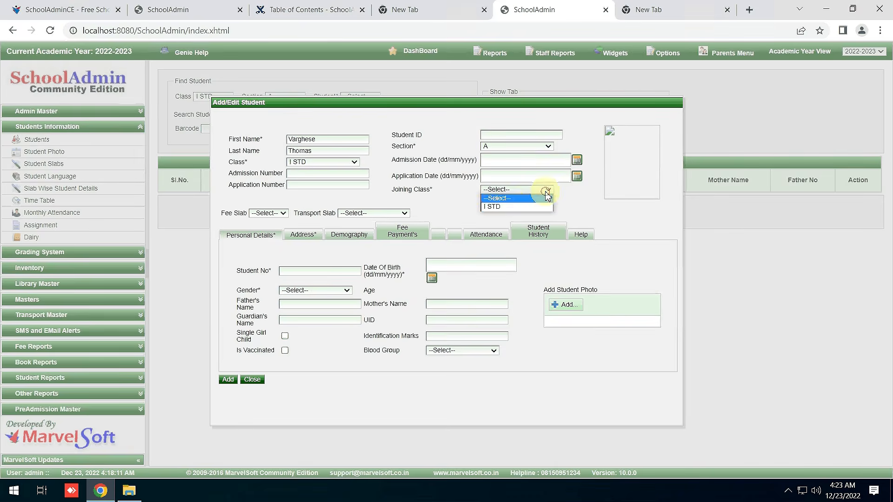
click(527, 207)
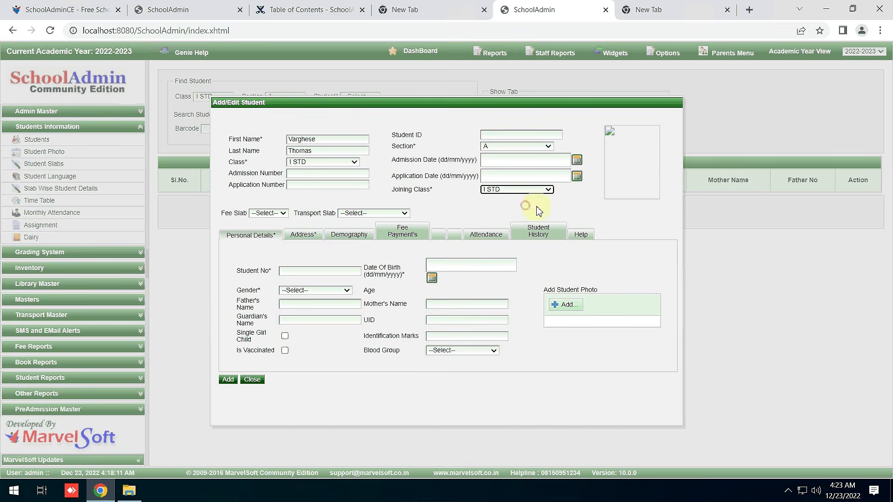
Set student number 1 and date of birth 12 December 1989.
click(313, 271)
text(1)
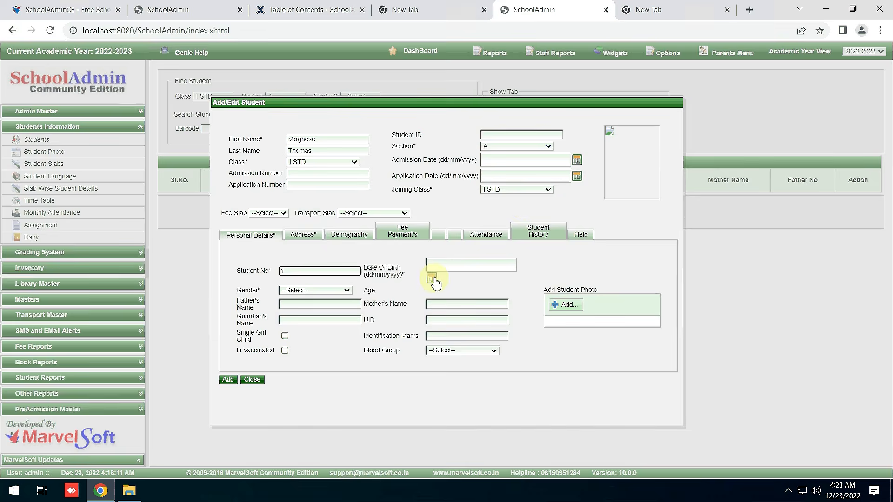
click(432, 278)
click(475, 282)
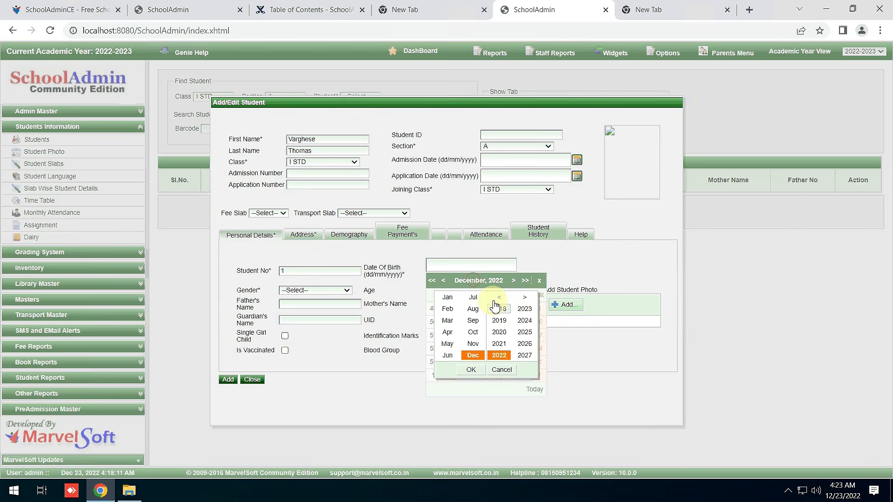
click(499, 298)
click(498, 297)
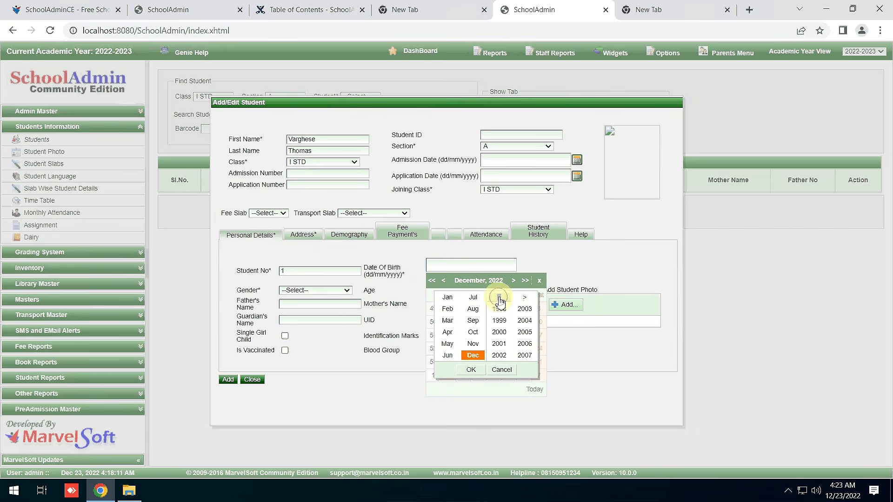
click(499, 298)
click(499, 321)
click(473, 371)
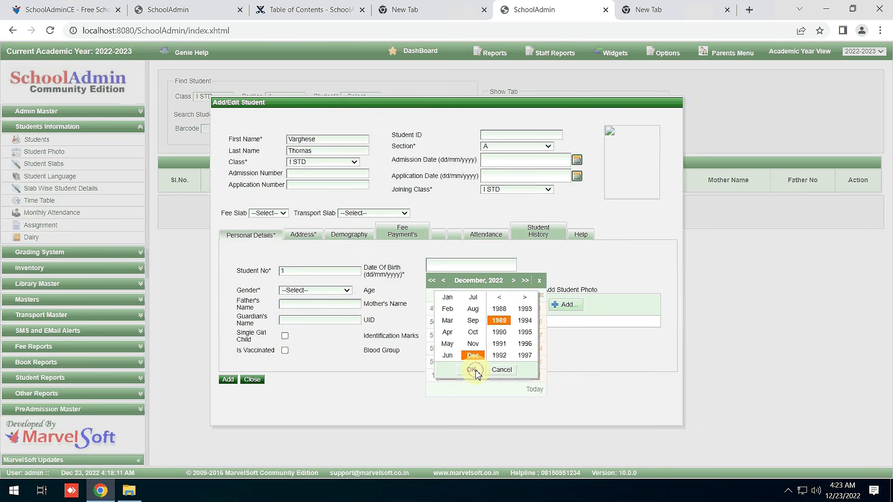
click(481, 334)
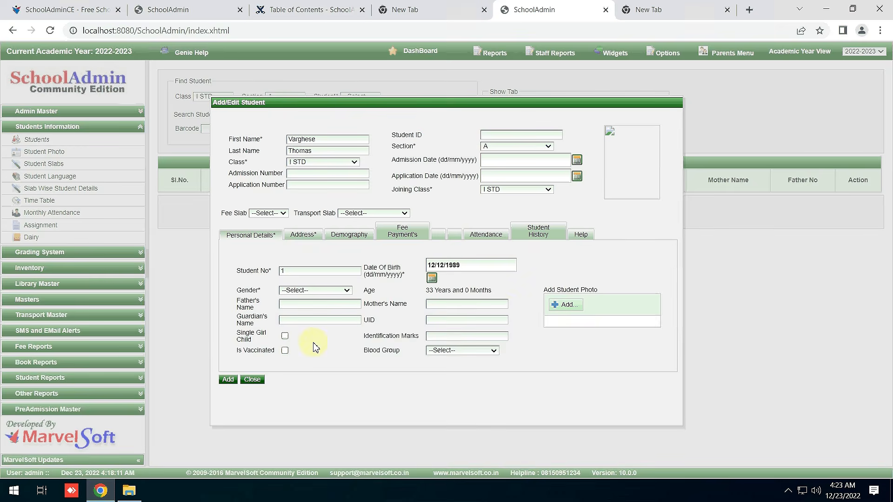
On the Address tab, enter the street address, the autocompleted state and the ZIP code.
click(303, 236)
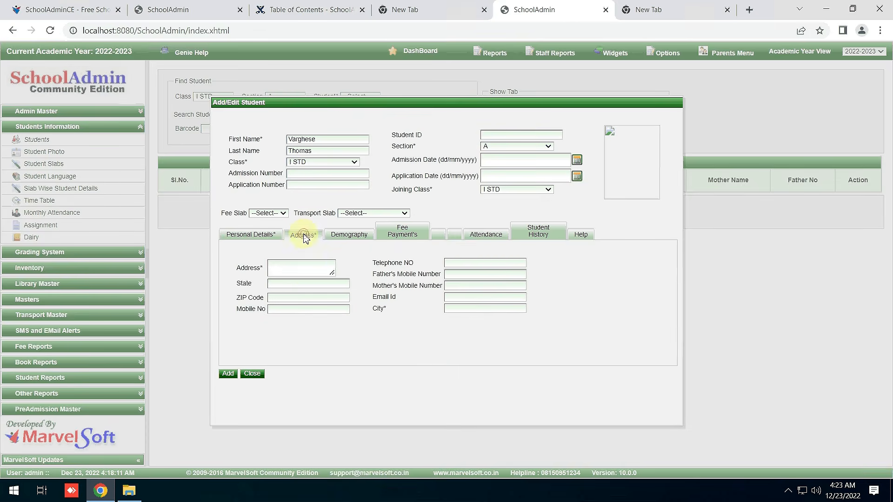
click(298, 270)
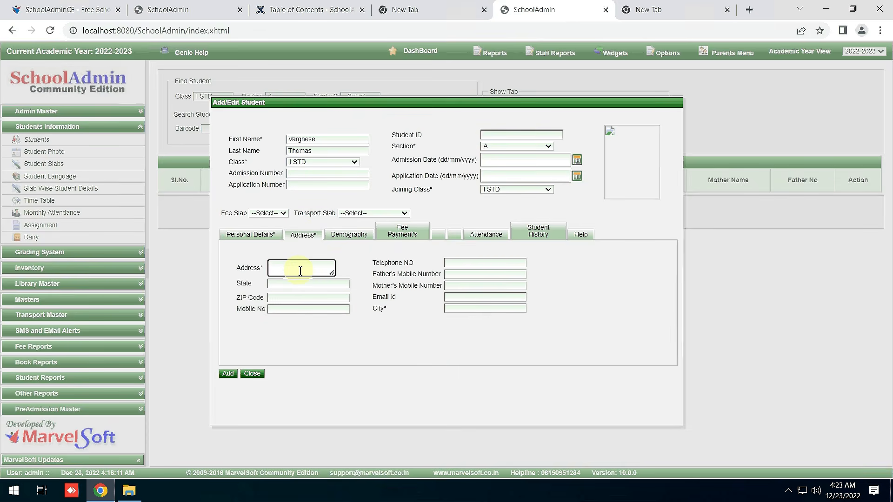
text(No 89)
click(303, 284)
text(K)
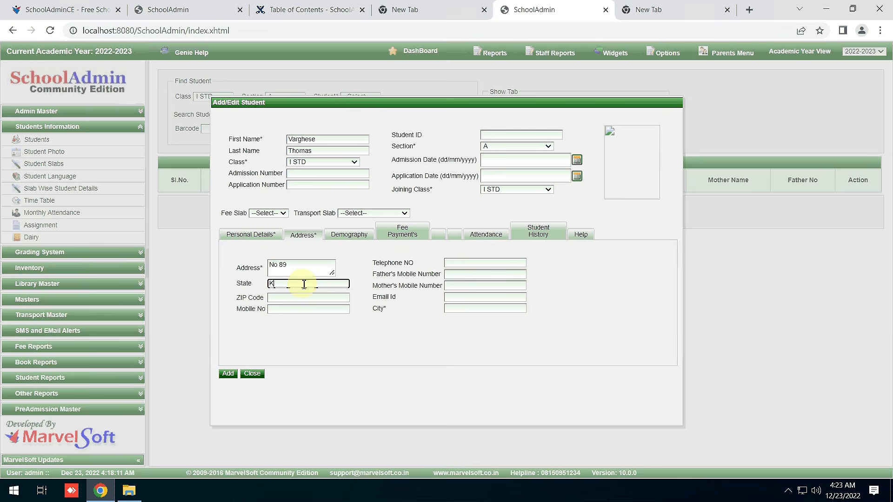
text(arn)
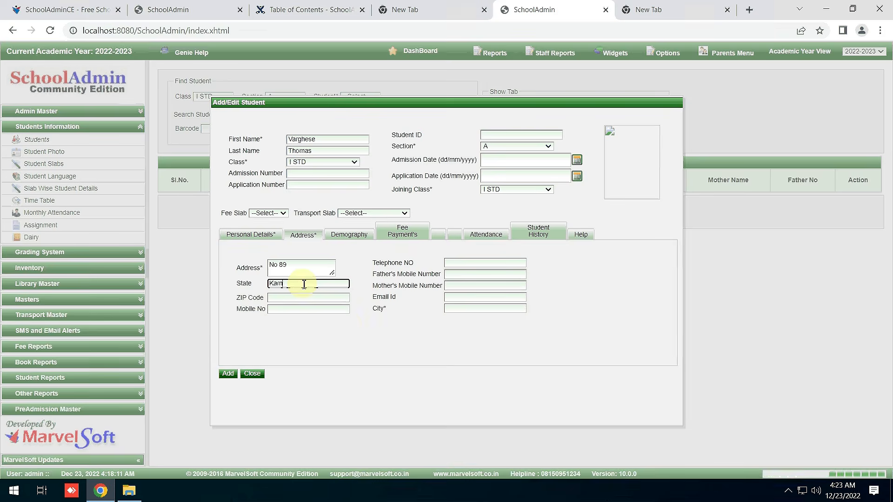
text(ataka)
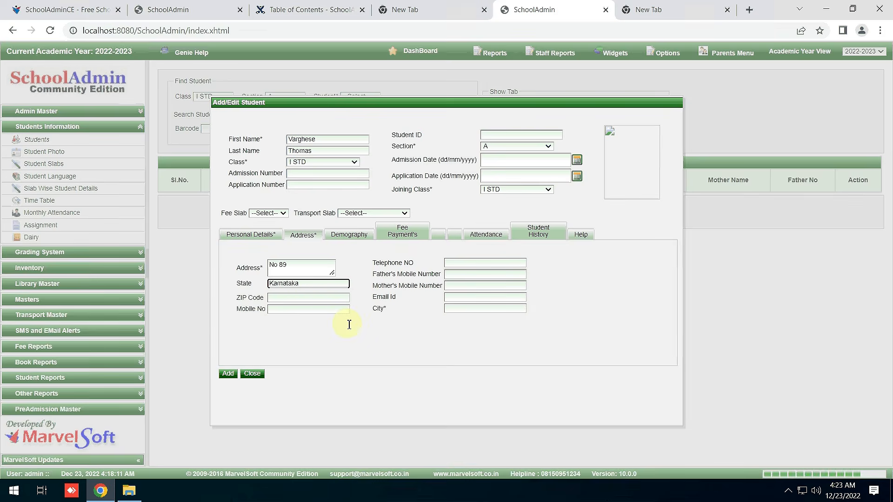
click(334, 296)
click(316, 296)
text(560)
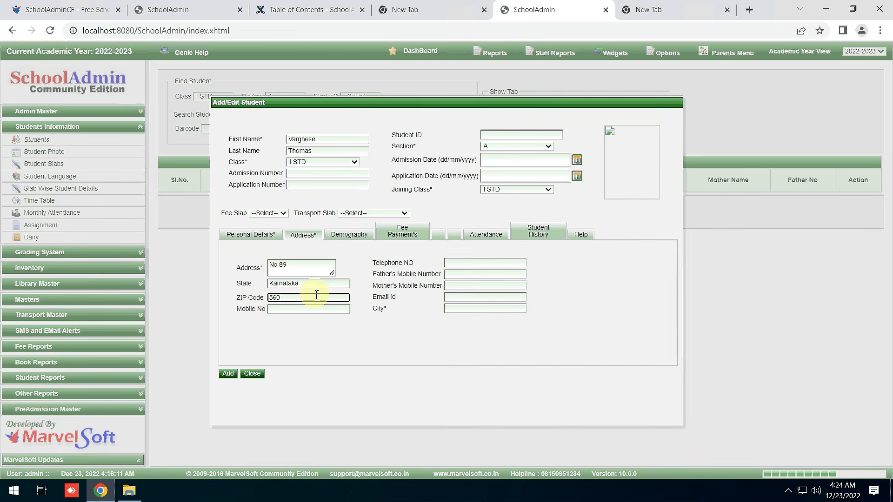
text(053)
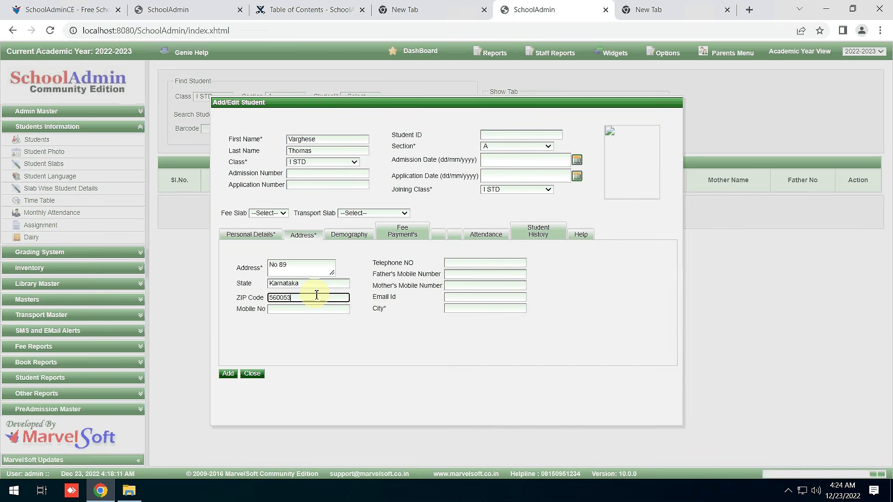
key(BackSpace)
text(4)
Enter the admission number and try saving, which flags Gender and City as required.
click(251, 233)
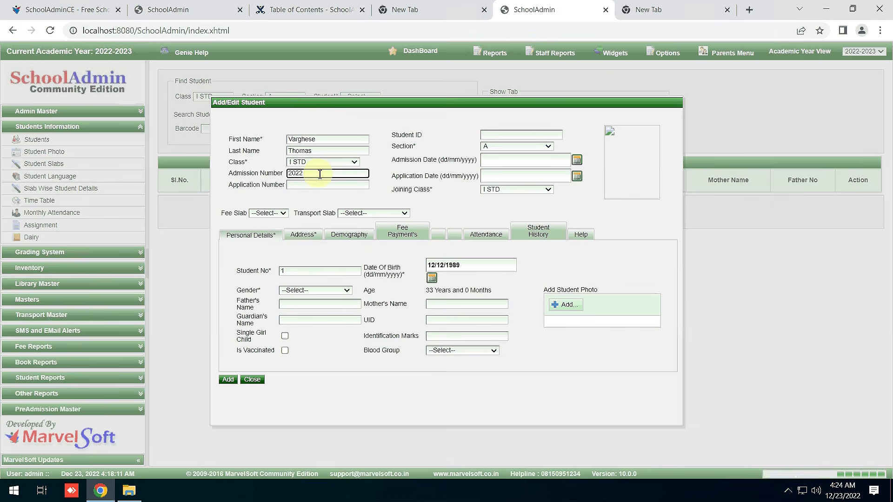
text(-23/109)
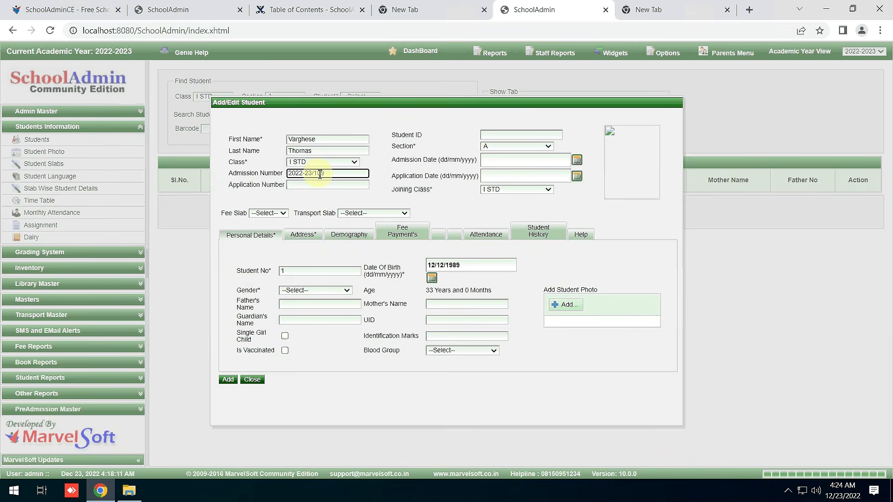
click(228, 379)
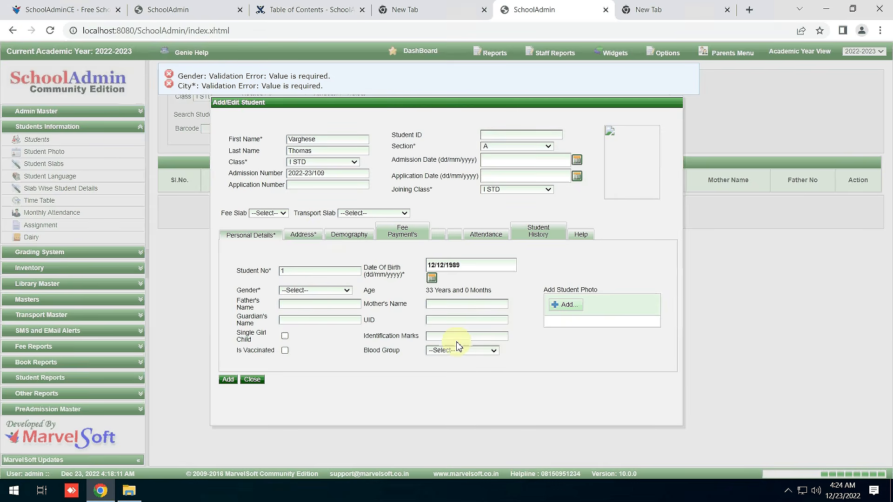
Fill in the missing city on the Address tab, save the student and close the form.
click(300, 291)
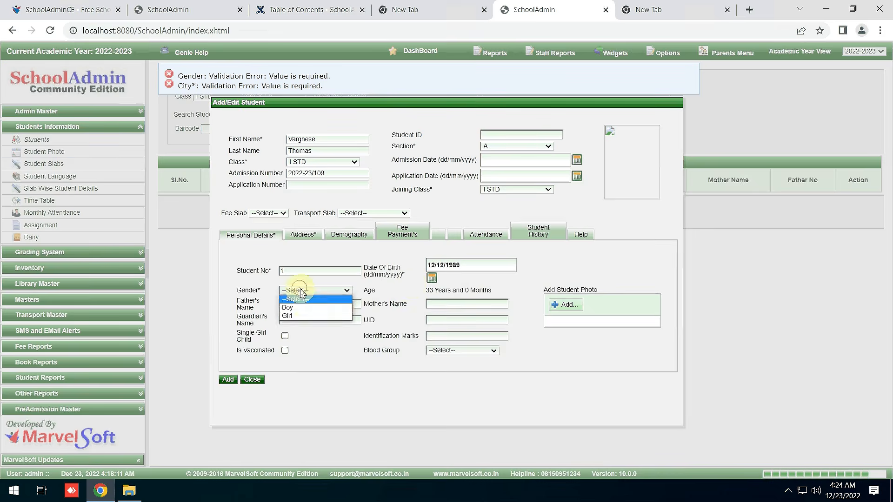
click(303, 234)
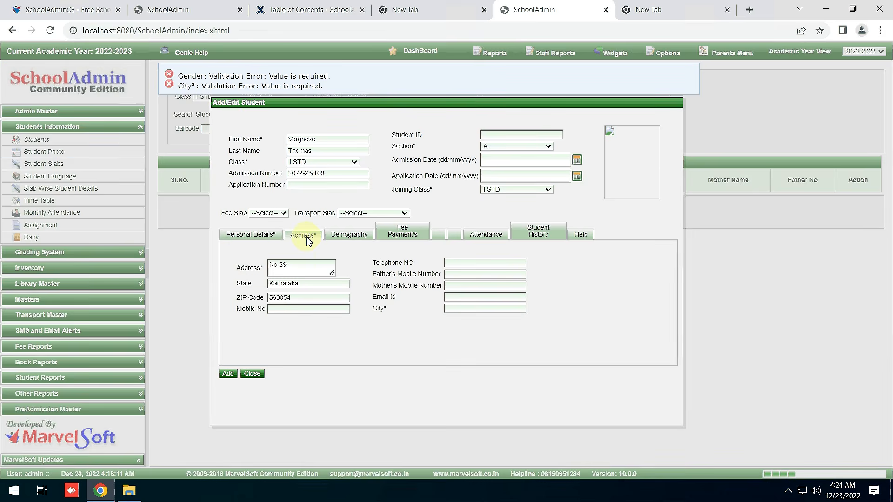
click(361, 309)
double_click(381, 309)
click(460, 309)
text(B)
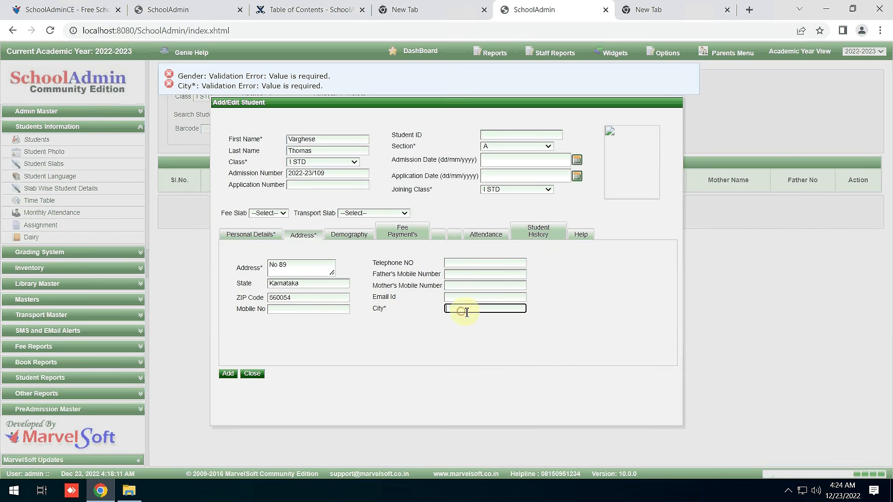
text(angal)
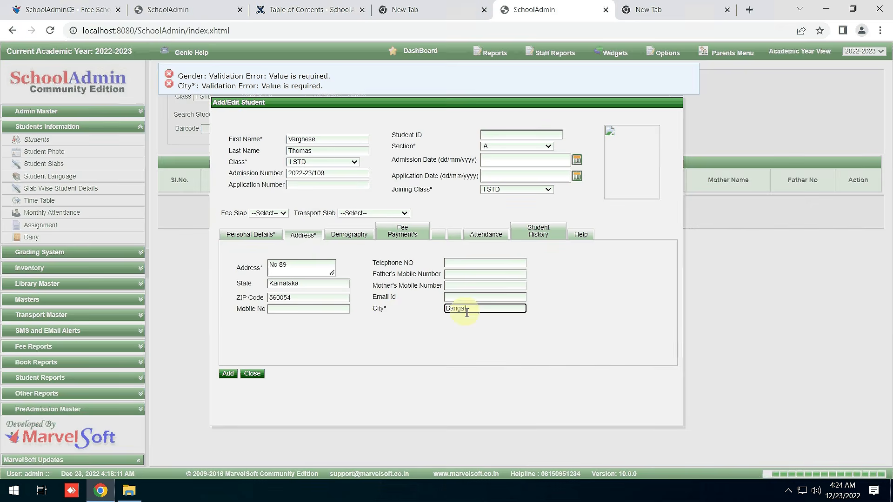
text(ore)
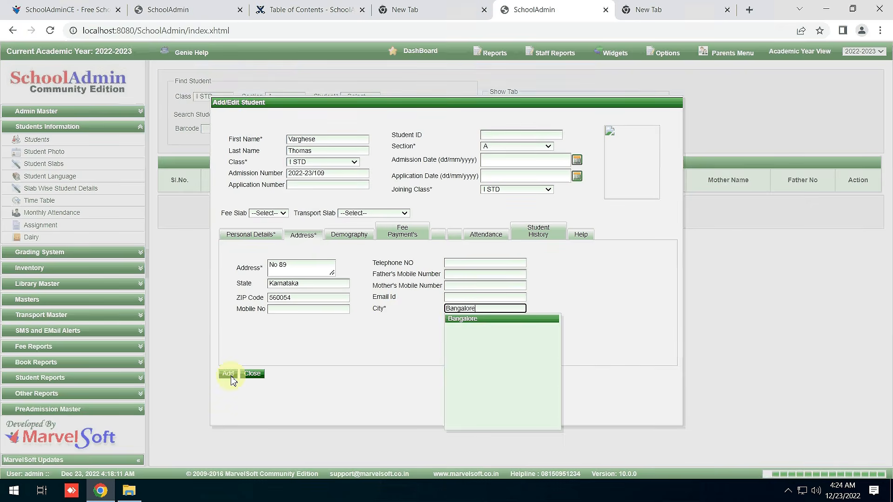
click(231, 377)
click(253, 373)
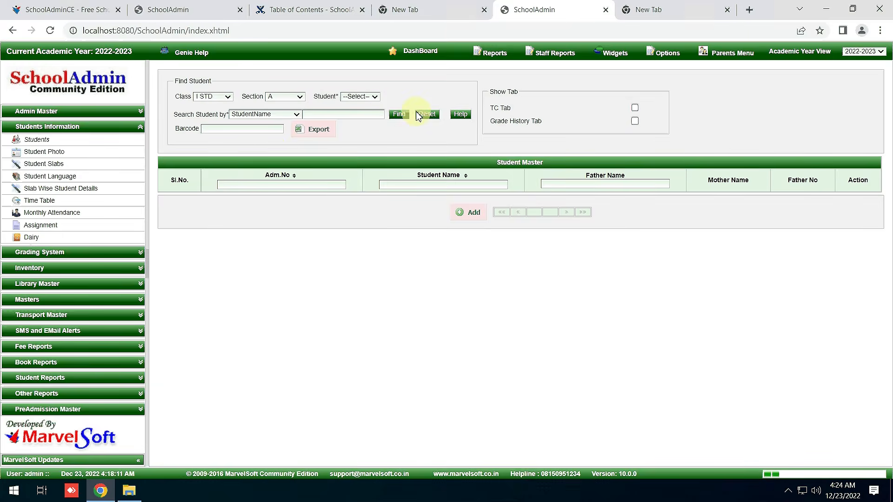
Reset filters, list class I STD showing the saved student, and start another new student.
click(424, 116)
click(208, 97)
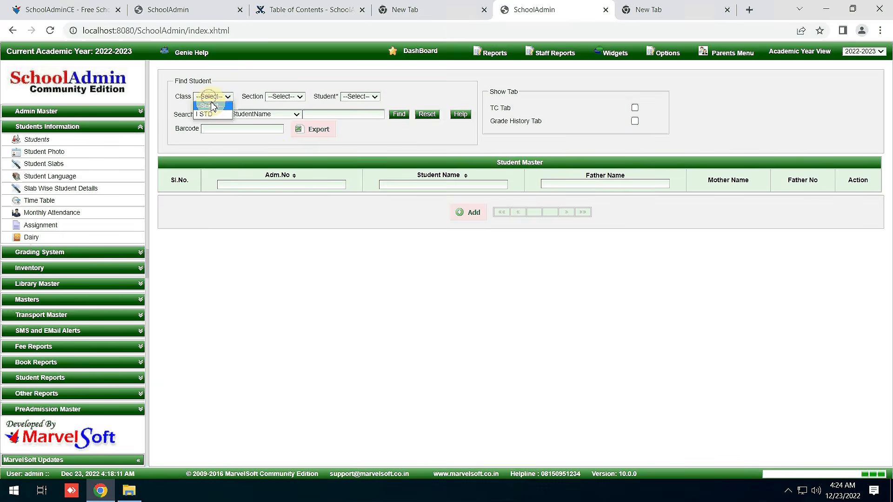
click(205, 114)
click(400, 116)
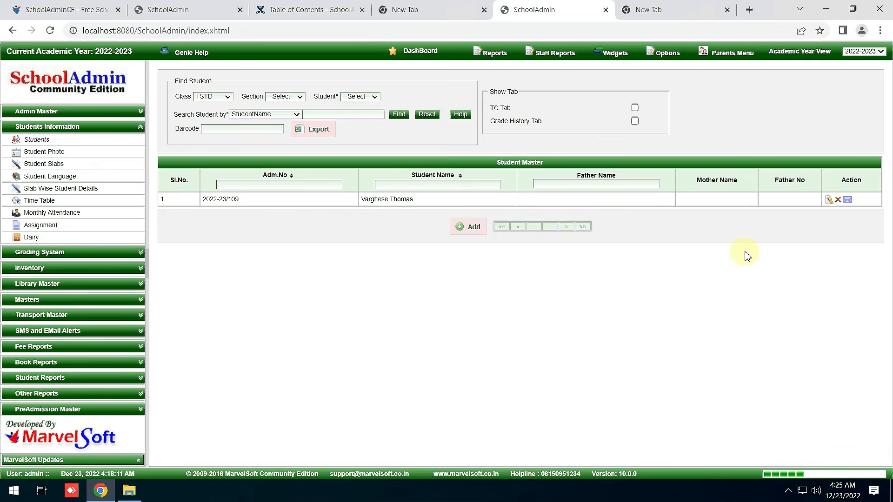
click(469, 227)
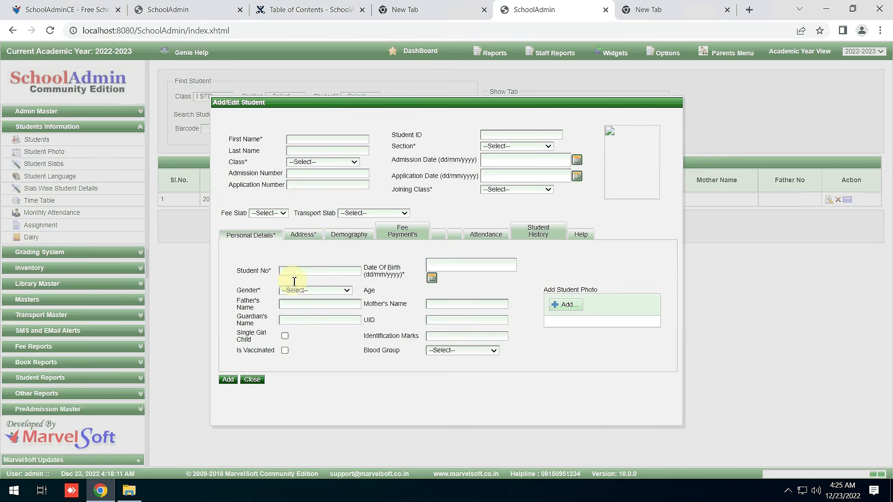
Enter the student's first and last name, section A, class I STD, student number 2, gender Boy.
click(300, 140)
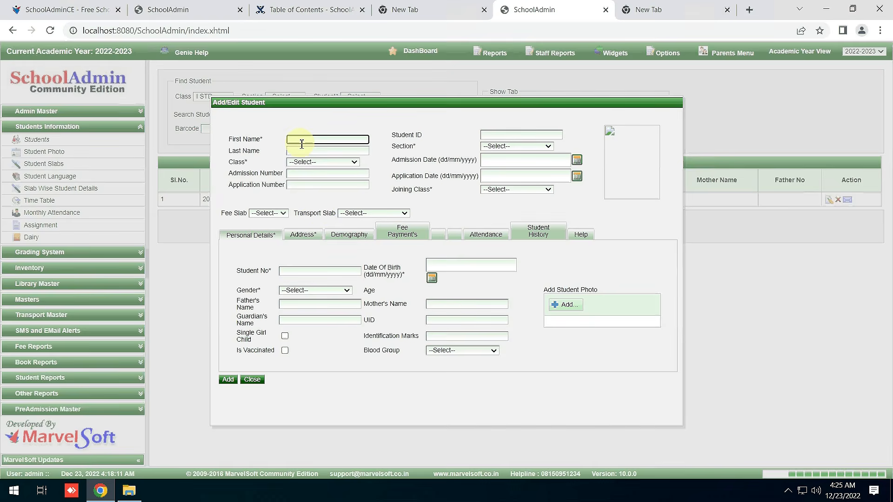
click(306, 151)
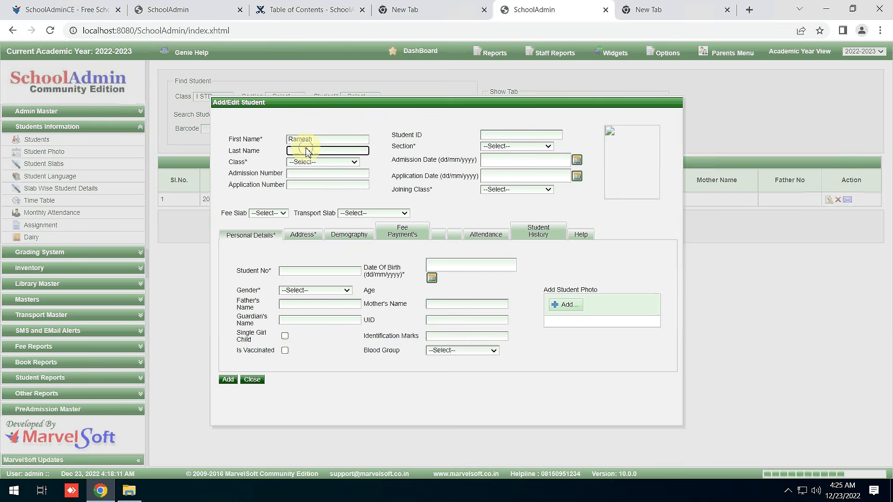
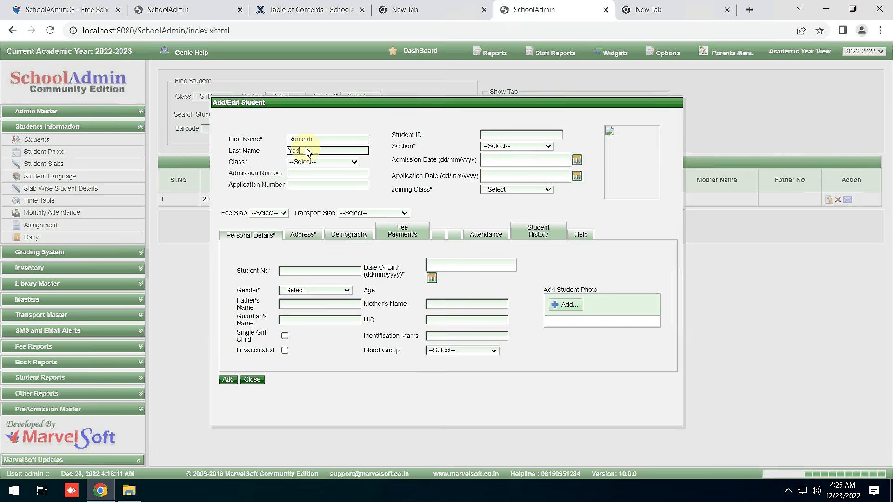
click(540, 159)
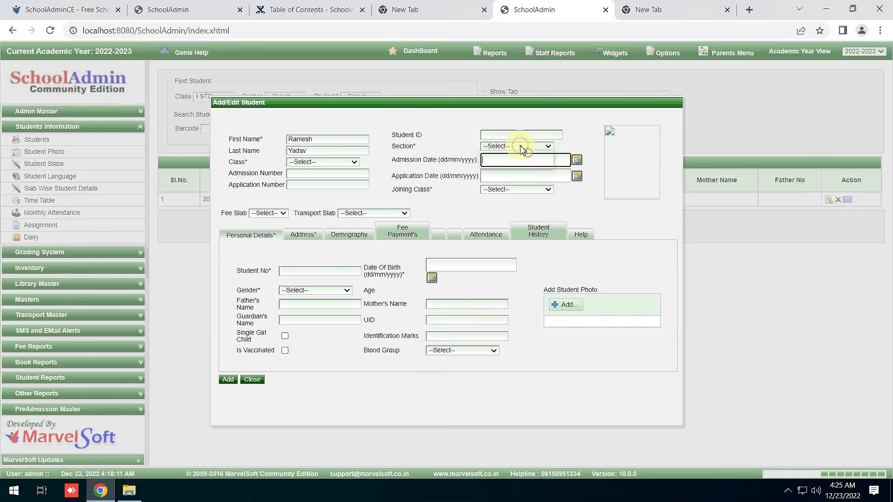
click(522, 147)
click(513, 160)
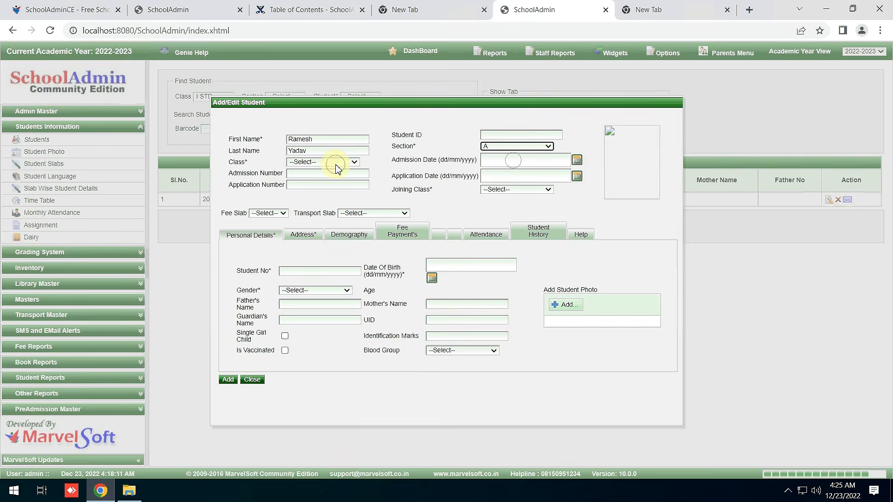
click(335, 164)
click(332, 180)
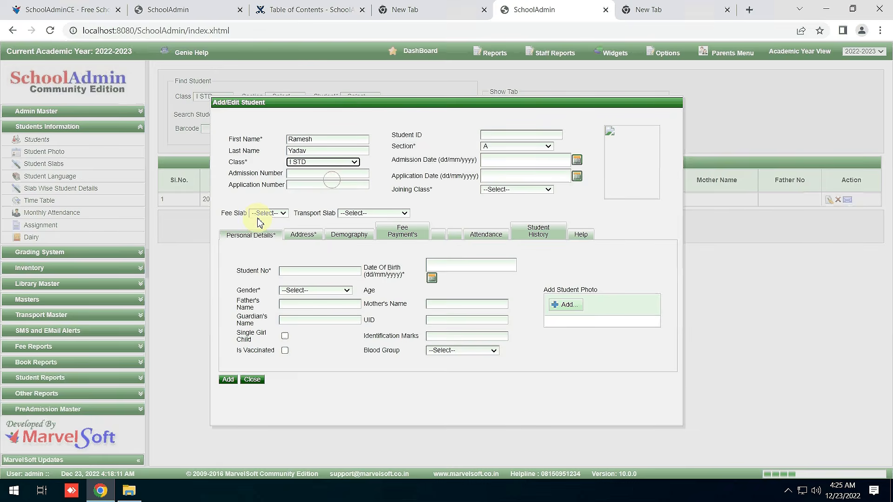
click(308, 271)
text(2)
click(316, 290)
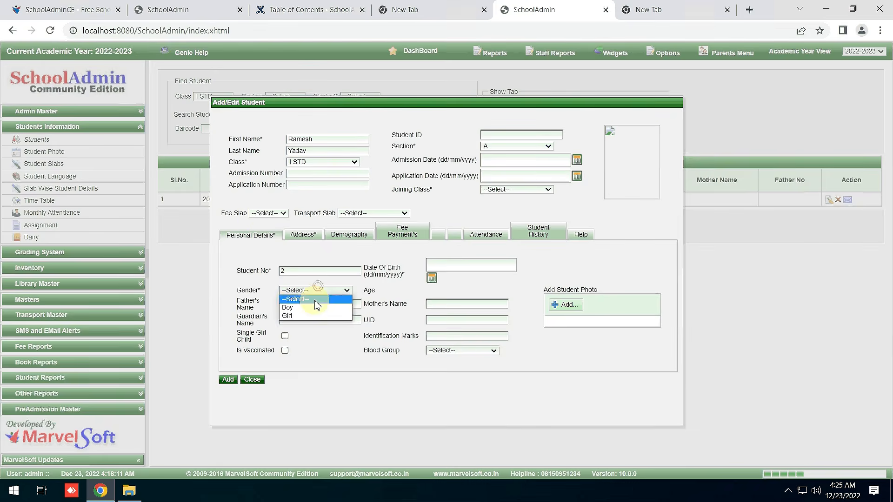
click(312, 307)
click(432, 278)
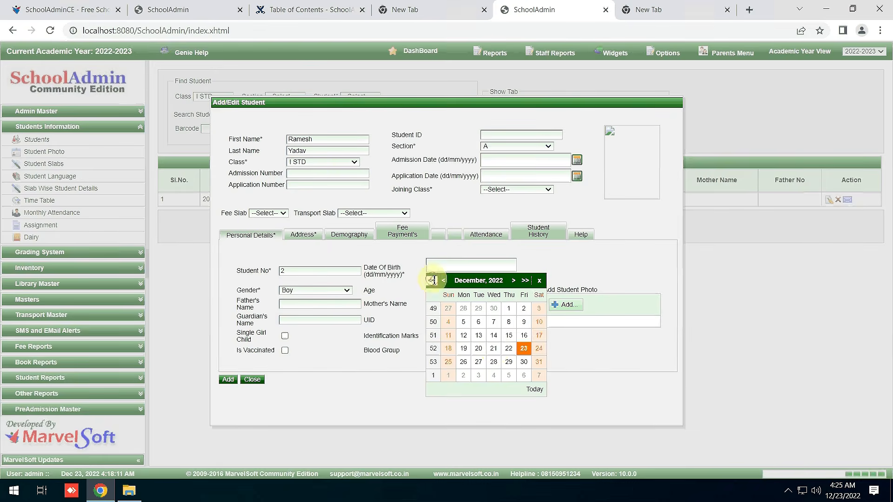
click(479, 280)
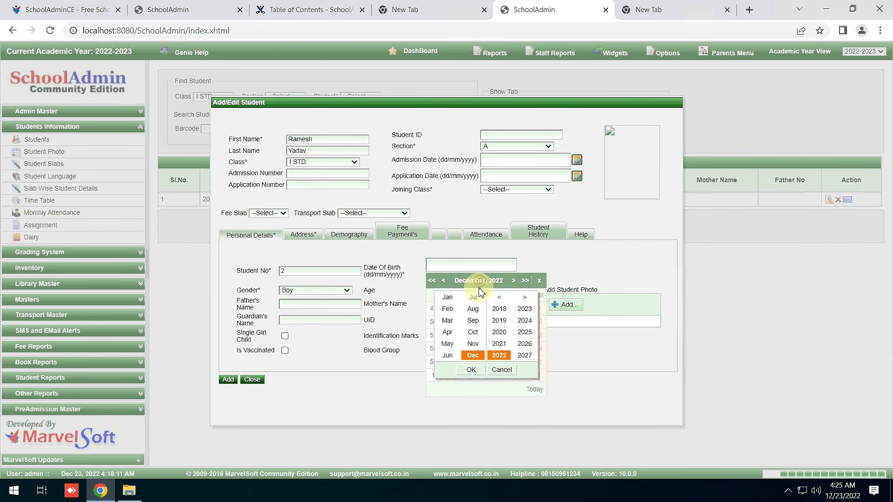
click(443, 285)
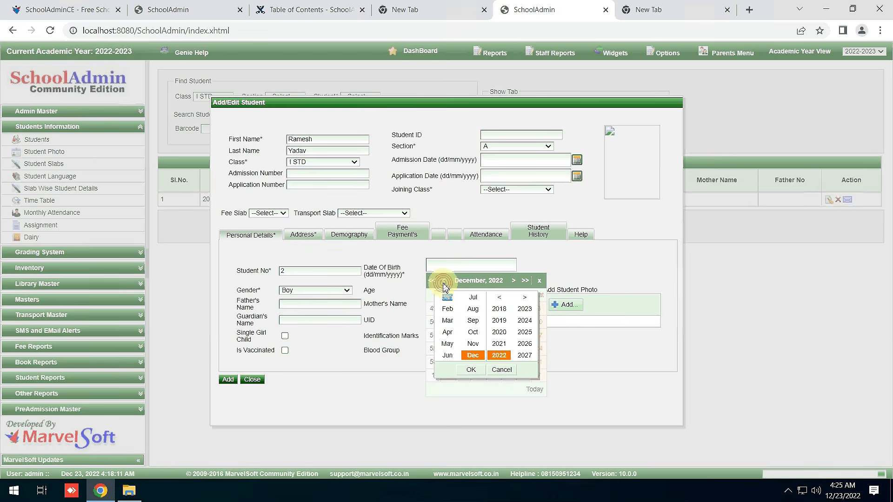
click(473, 300)
click(500, 298)
click(471, 369)
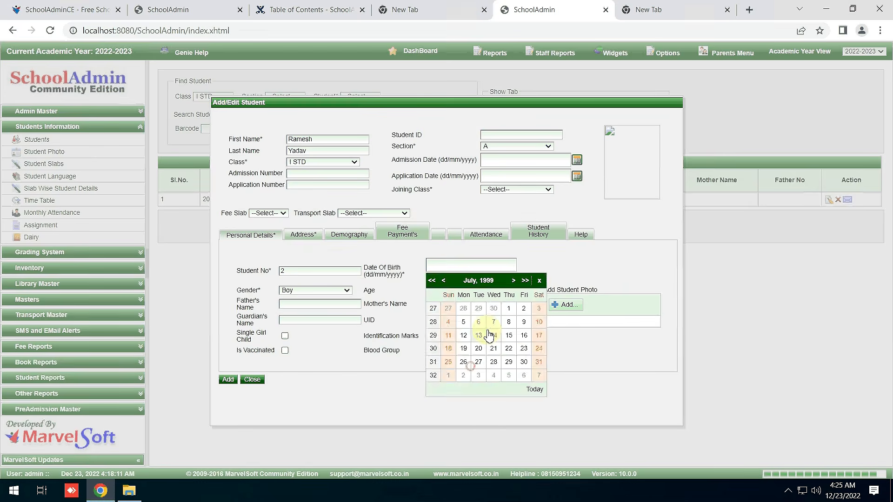
click(494, 335)
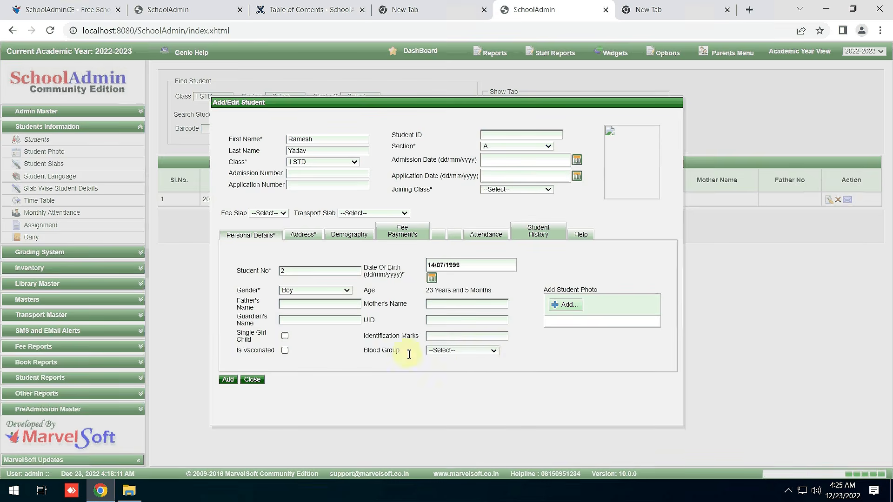
click(445, 354)
click(446, 374)
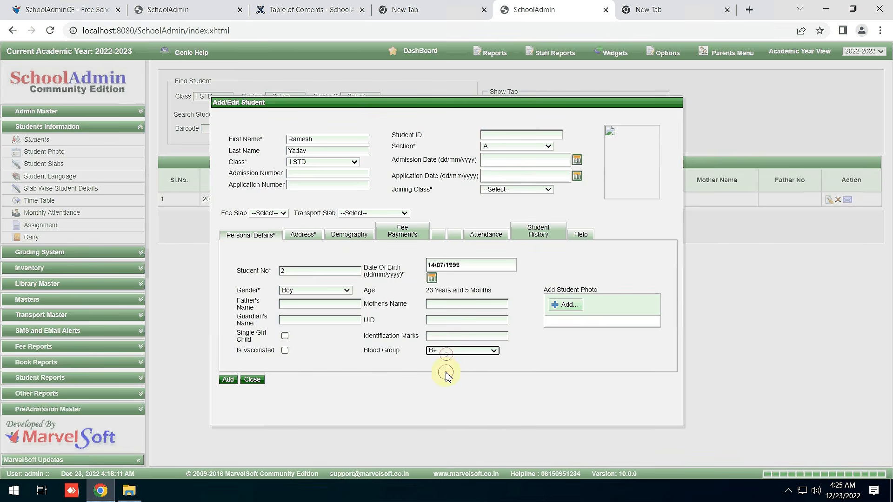
Fill in the street address, city, joining class I STD and the admission number.
click(305, 235)
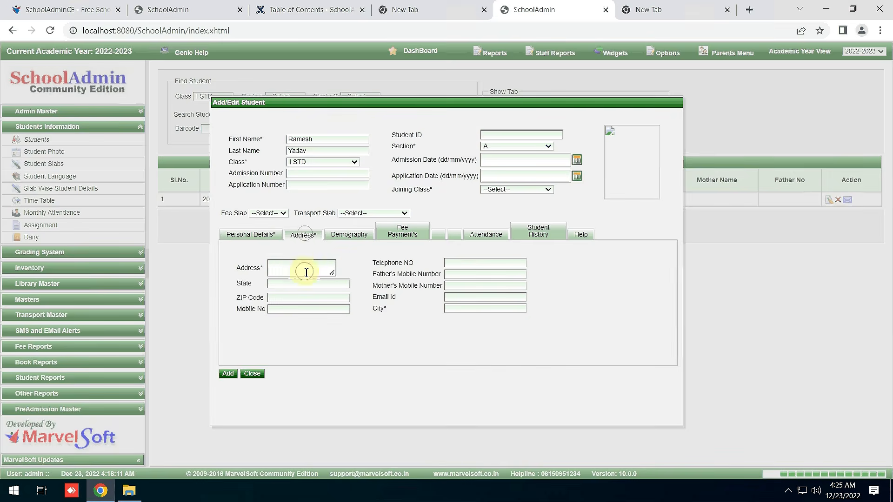
click(306, 271)
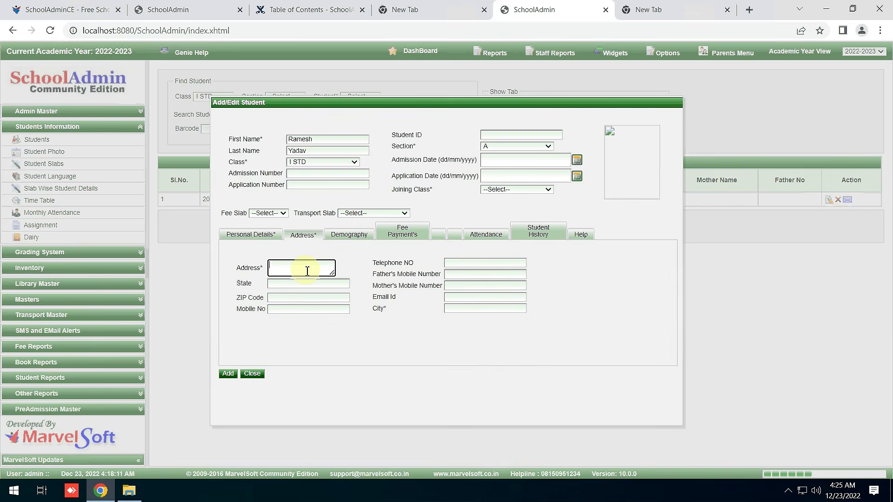
text(HTM Layout)
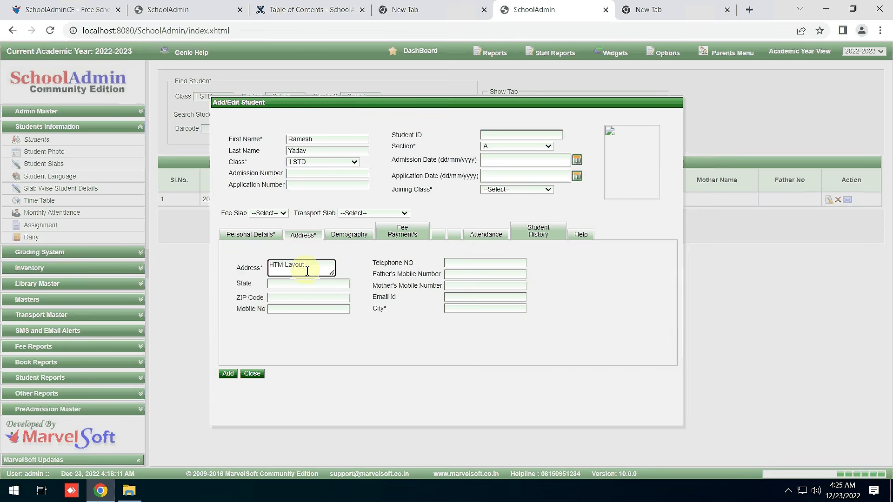
click(308, 284)
click(462, 308)
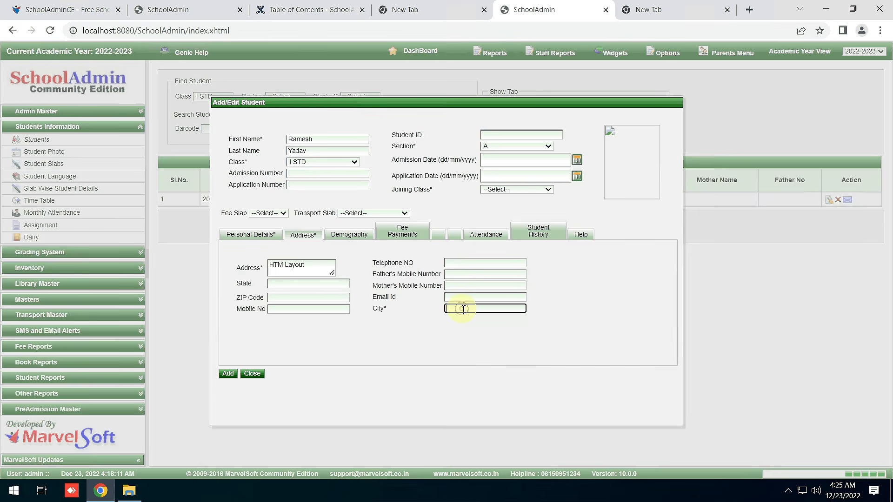
text(Bangalore)
click(496, 187)
click(502, 208)
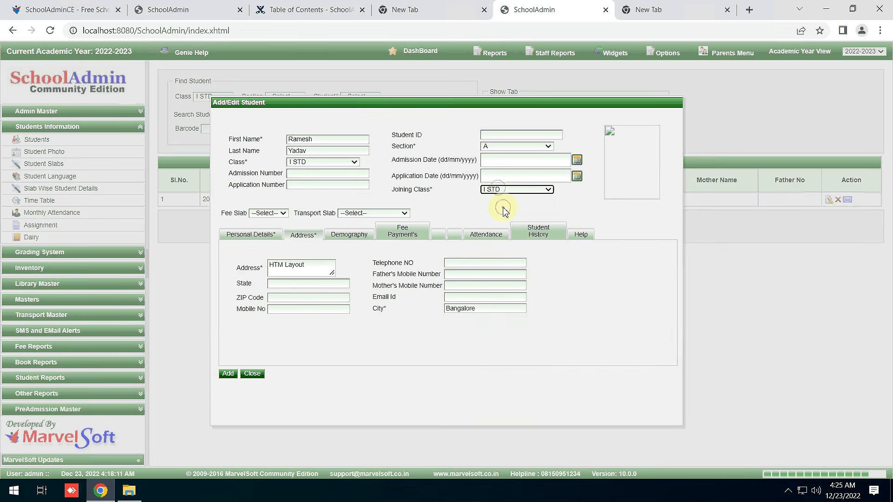
click(301, 175)
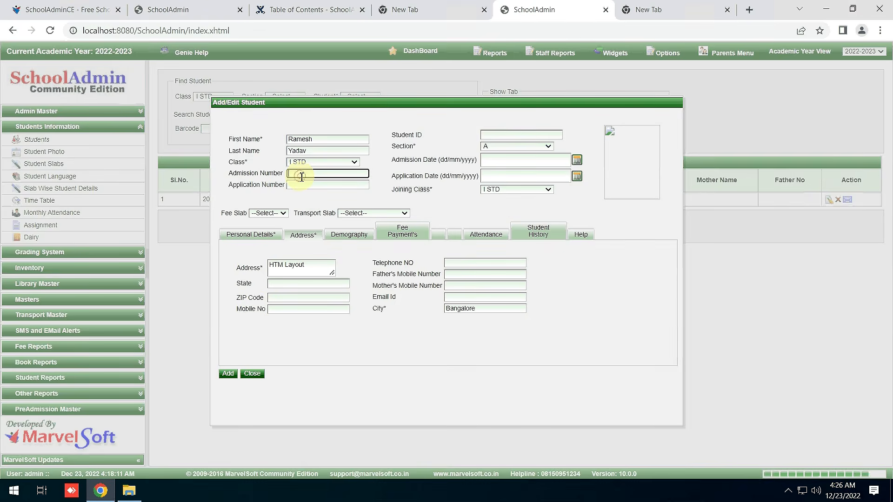
text(2022)
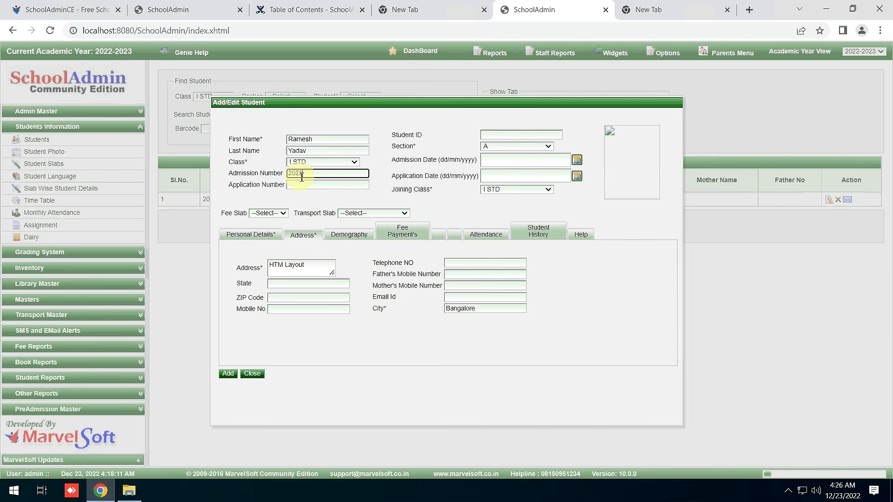
text(-23/110)
click(271, 235)
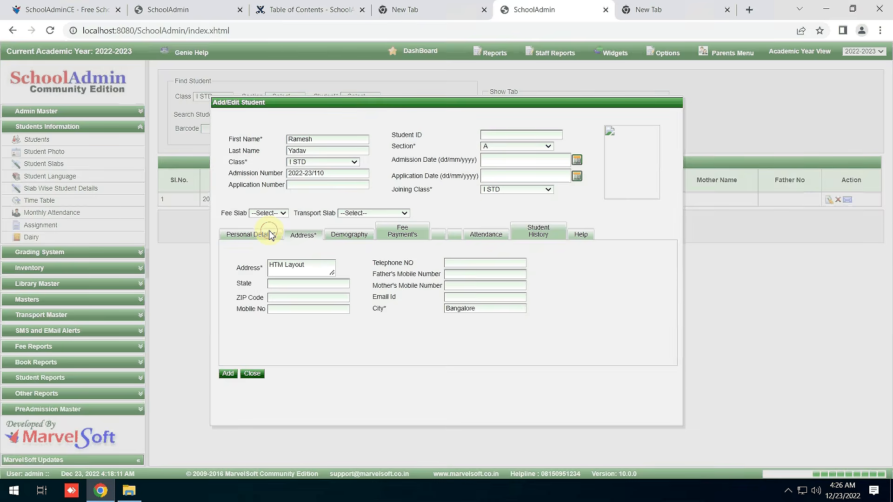
Save the second student, then highlight the academic year and page address.
click(227, 383)
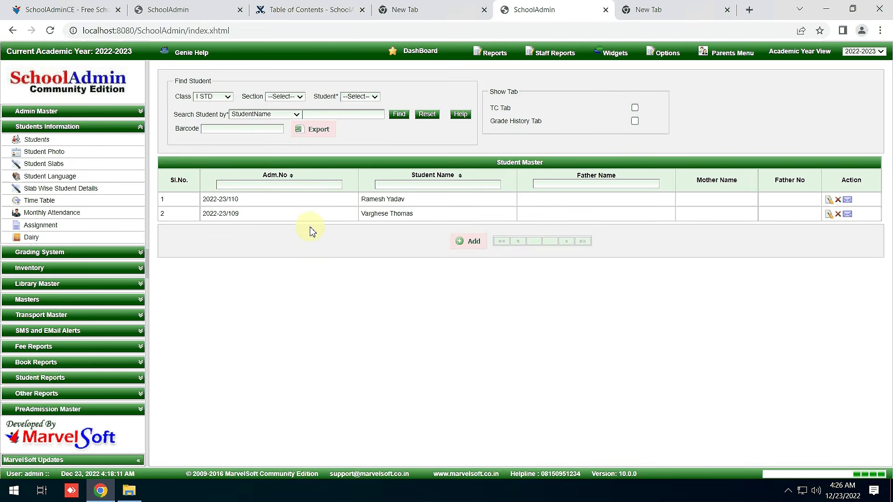
triple_click(122, 52)
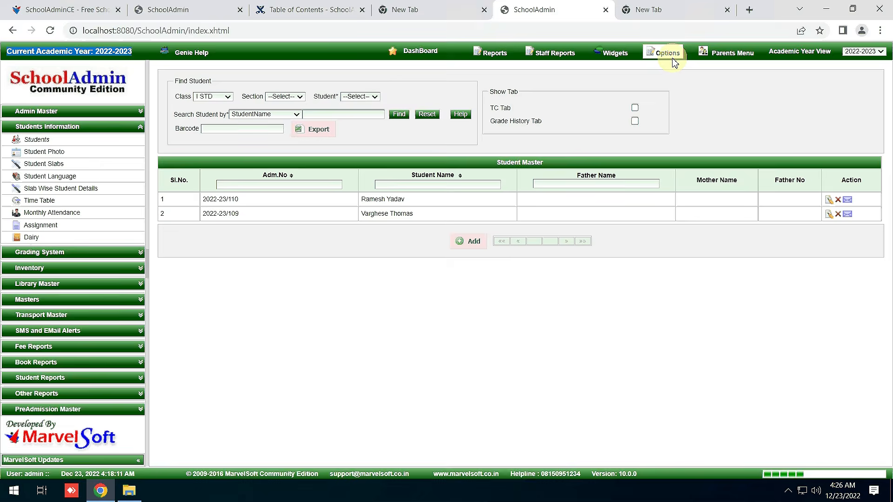
double_click(227, 29)
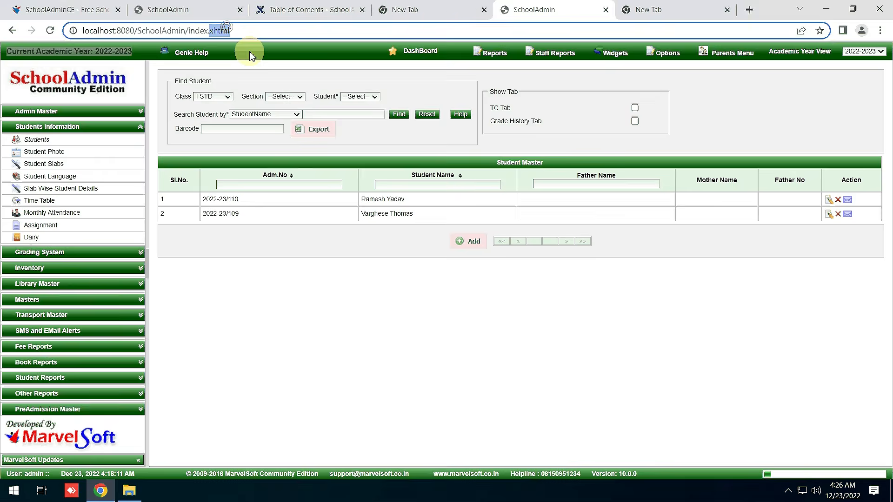
double_click(170, 31)
click(170, 31)
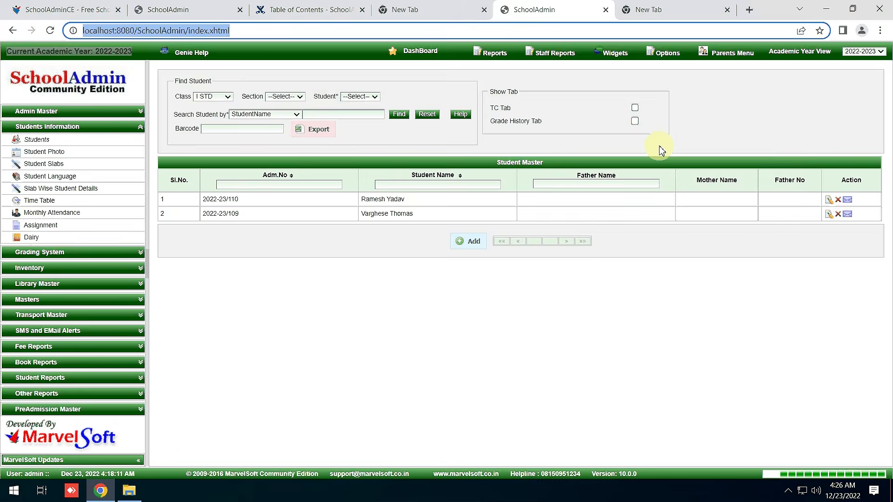
Open the School Master settings, expand Masters, then bring the fees notes back.
click(667, 54)
click(674, 79)
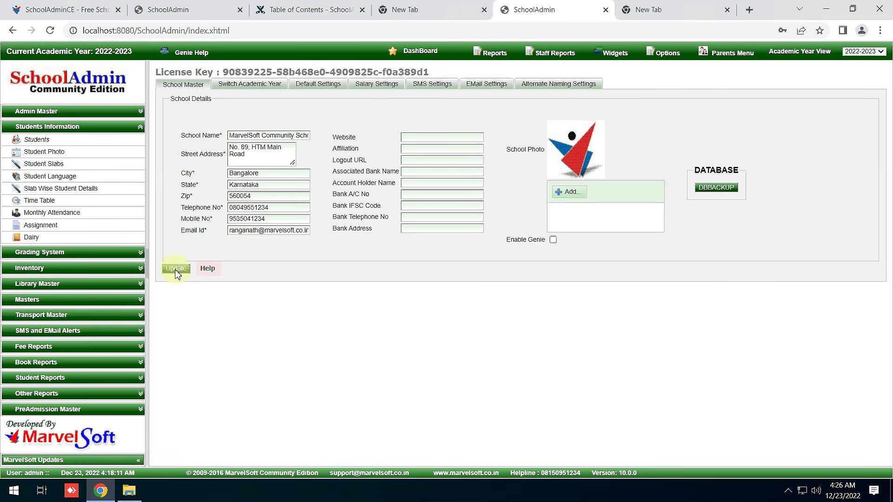
drag(163, 75, 459, 78)
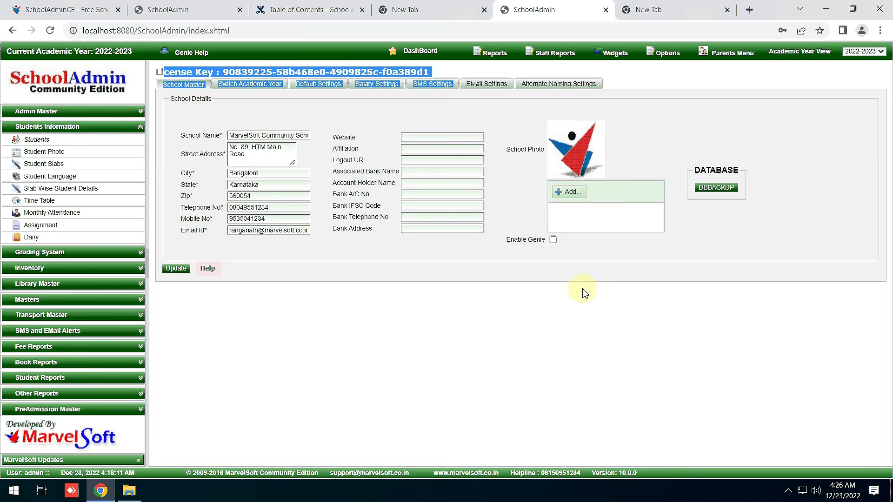
click(46, 299)
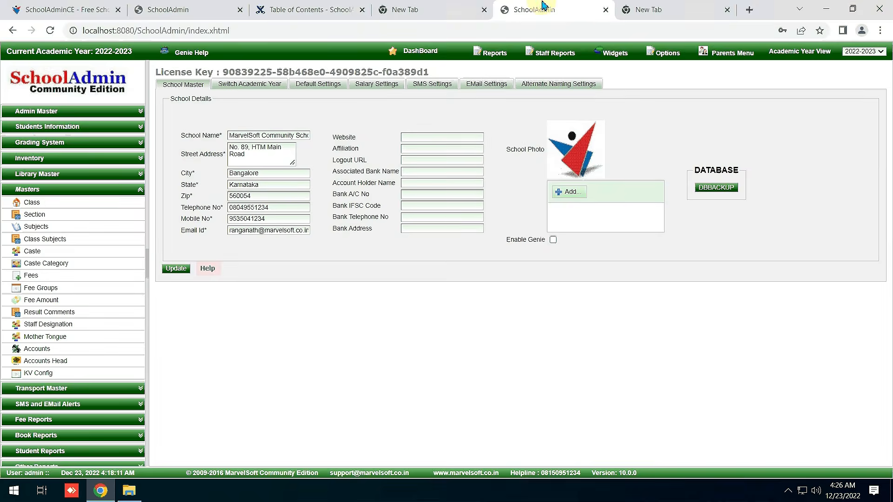
click(560, 8)
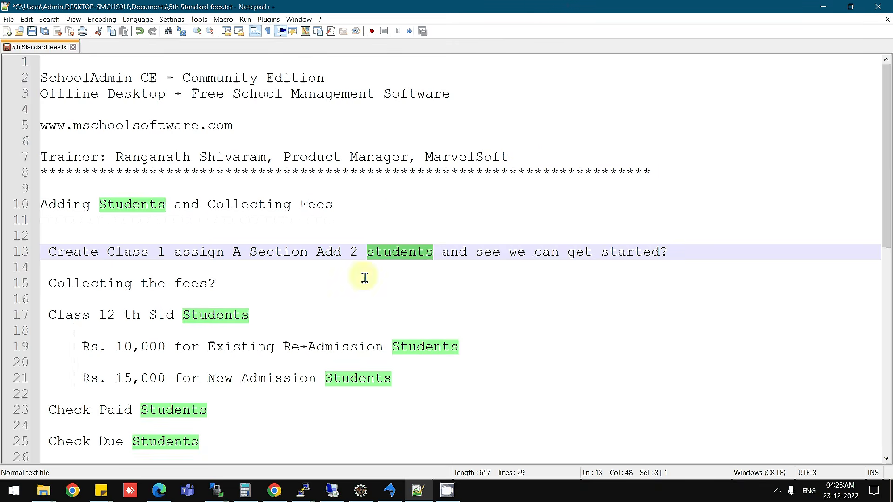
Check the Section wording on line 13 of the fees notes, then switch back to SchoolAdmin.
double_click(102, 252)
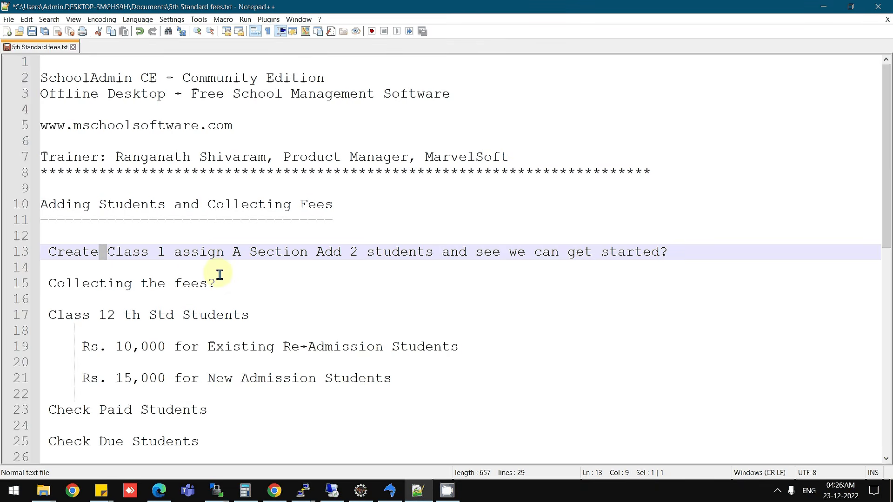
double_click(254, 258)
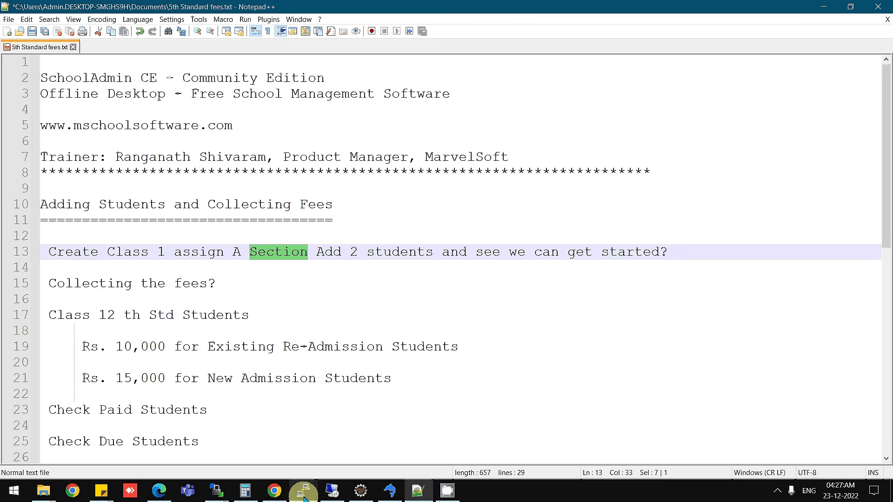
click(325, 494)
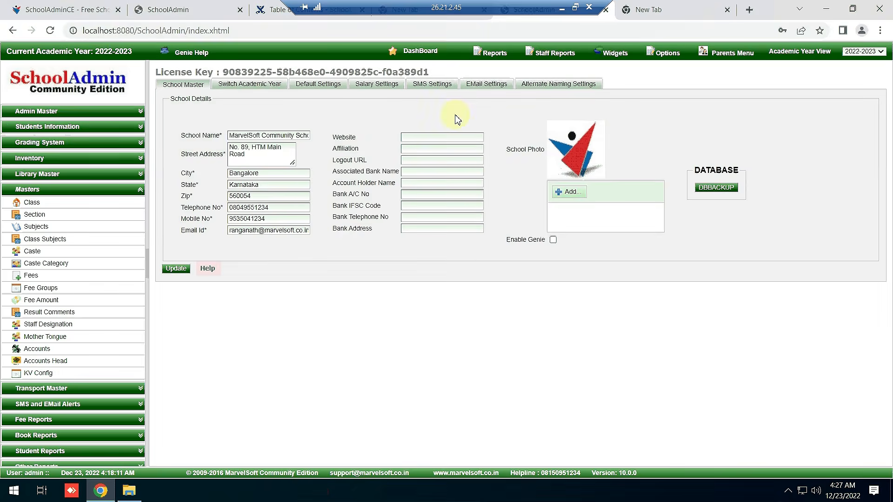
Reopen the I STD class in the class list and resave its details unchanged.
click(41, 205)
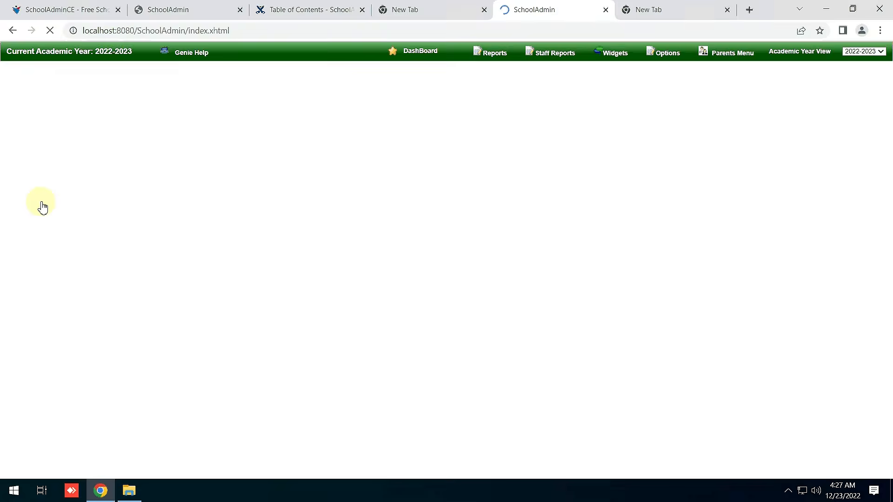
double_click(231, 104)
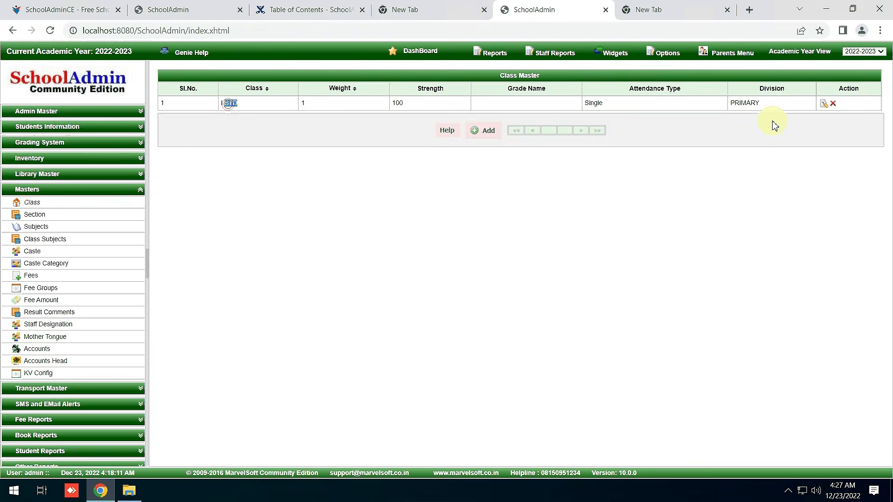
click(821, 105)
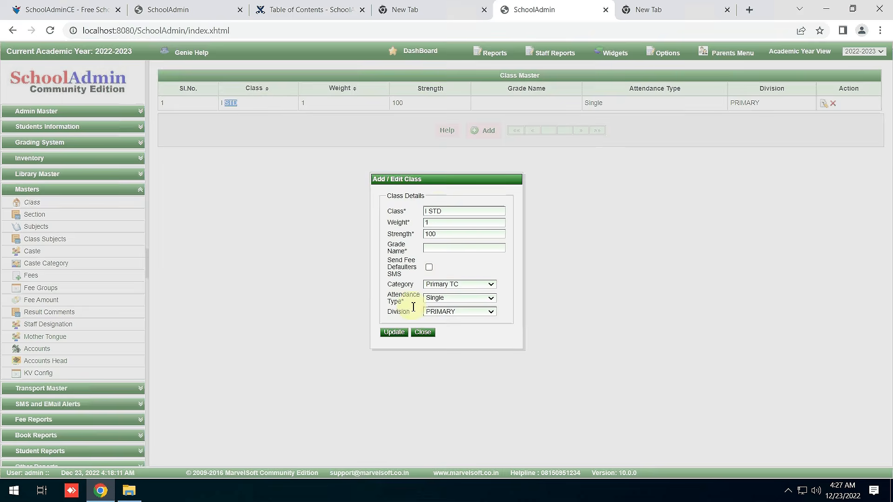
click(406, 332)
click(422, 333)
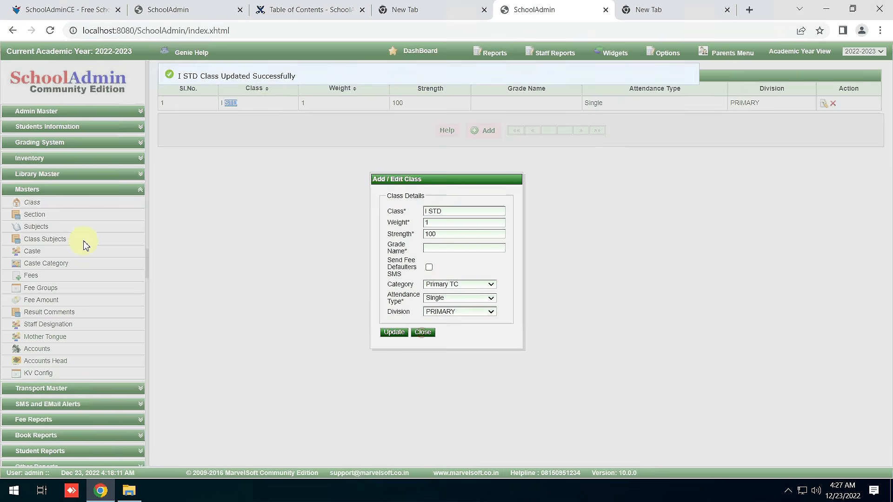
Review the section, ENGLISH subject and class-subject lists, then go to the Students search page.
click(40, 215)
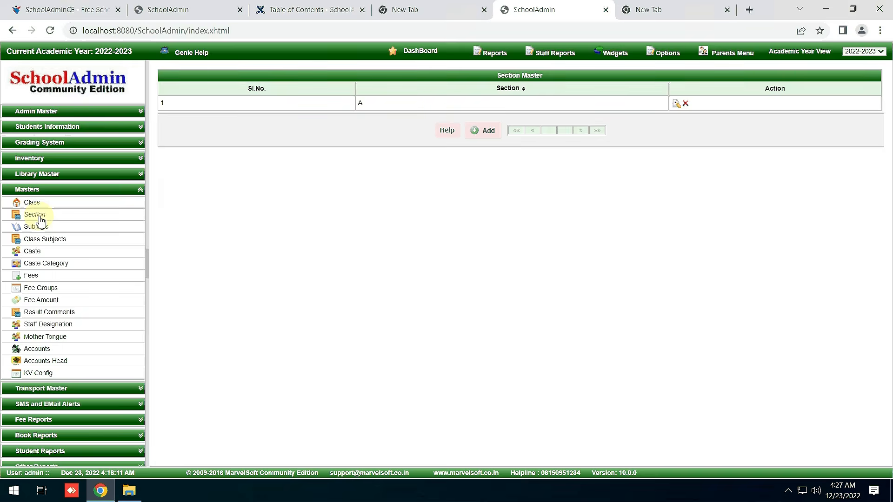
click(51, 228)
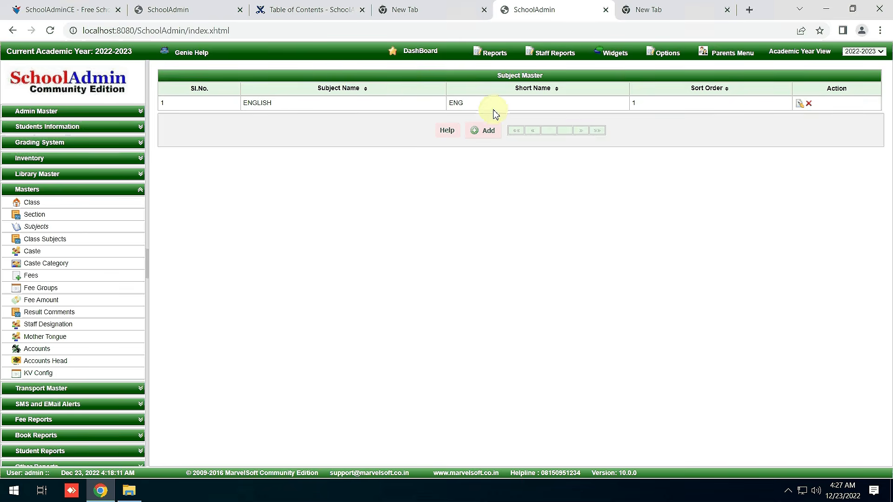
click(68, 238)
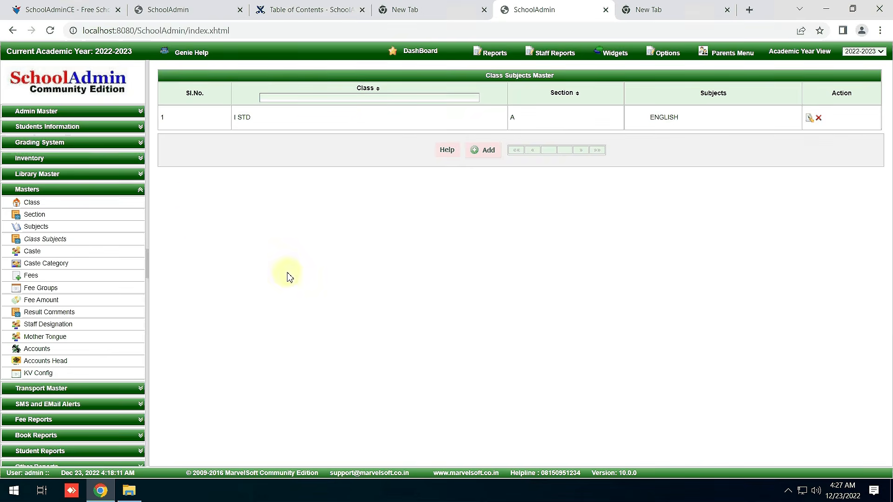
click(70, 126)
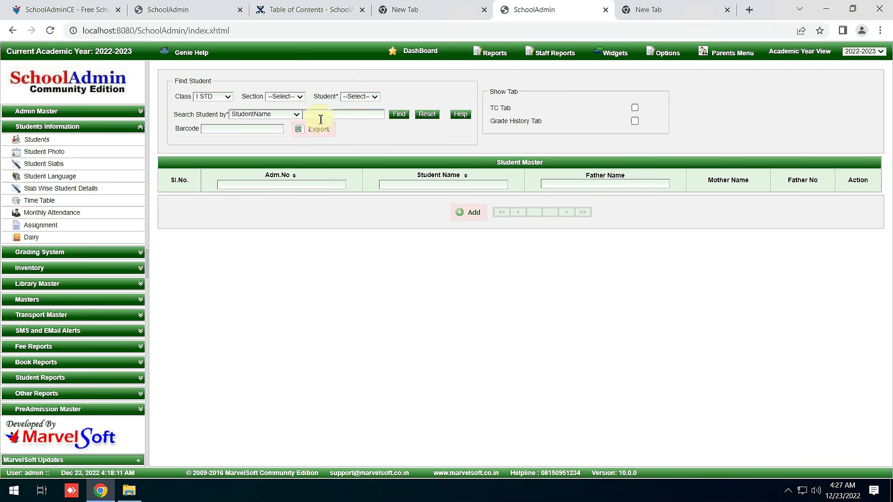
Filter the Students list by class I STD to show both enrolled students.
click(475, 218)
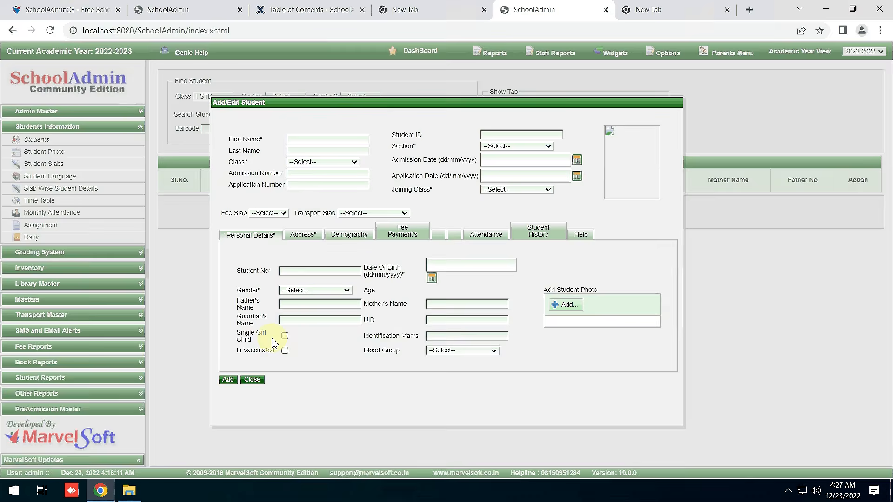
click(259, 382)
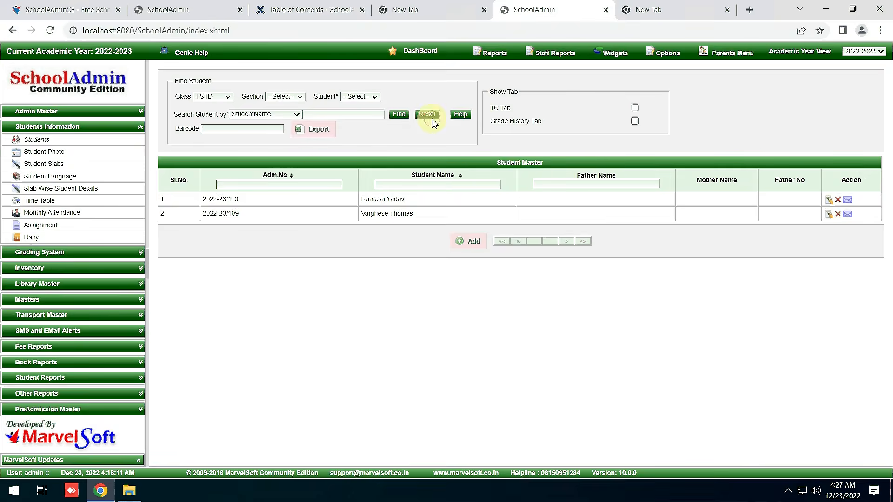
click(210, 95)
click(217, 114)
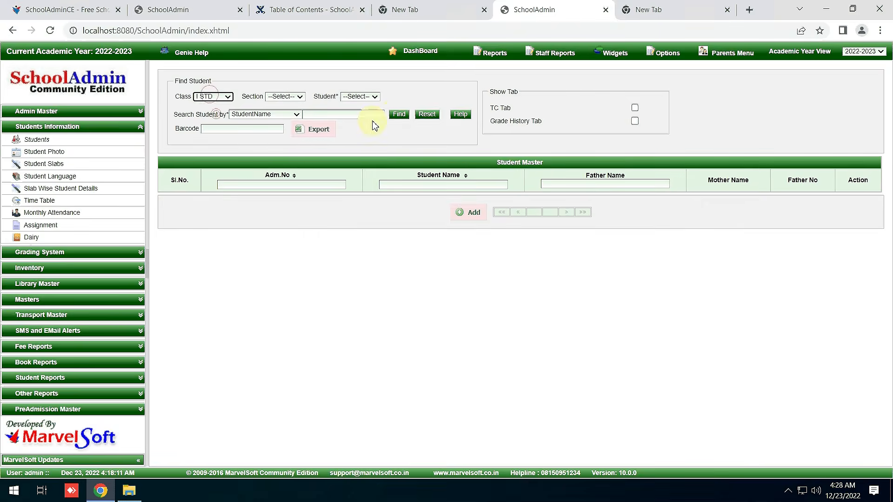
click(399, 114)
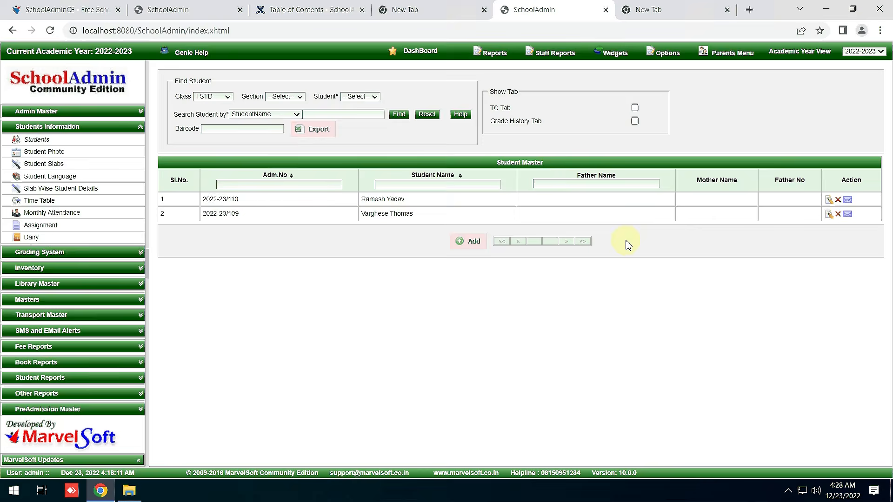
Check the I STD class in Class Master, then expand the Student Reports list.
click(44, 299)
click(43, 203)
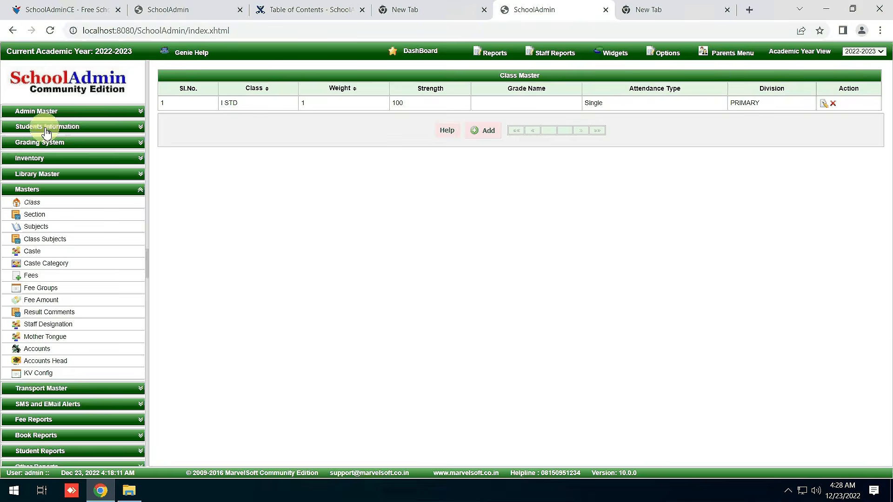
click(44, 125)
click(49, 141)
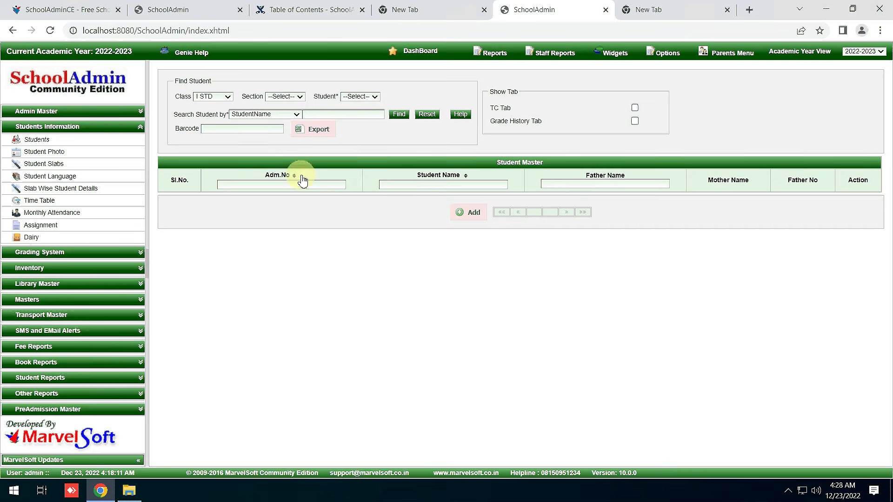
click(55, 396)
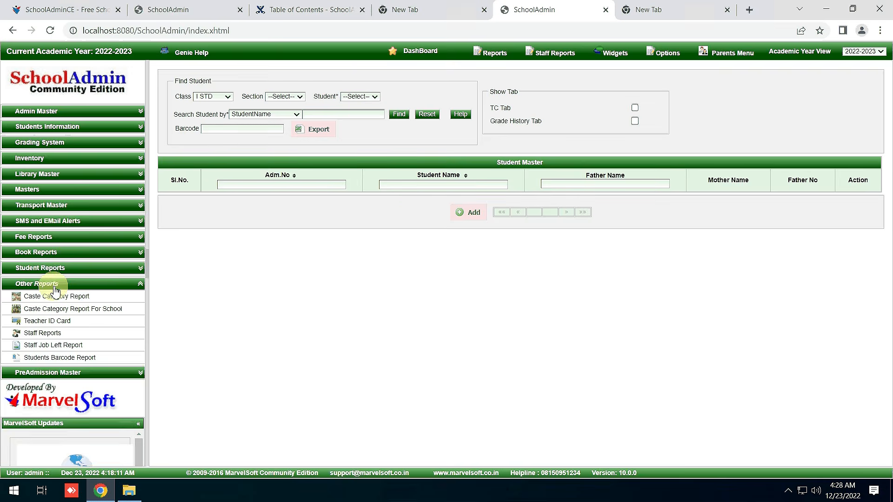
click(49, 270)
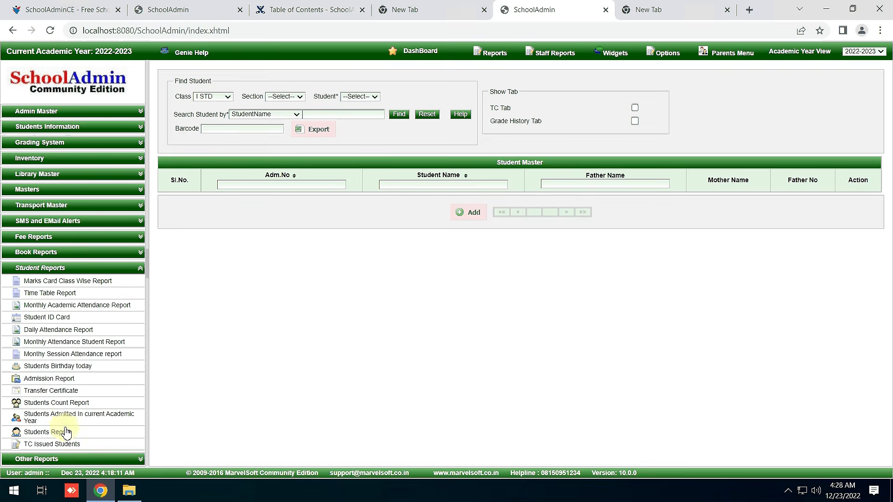
Preview the Students Count Report showing 2 boys in I STD section A, then return to the dashboard.
click(67, 409)
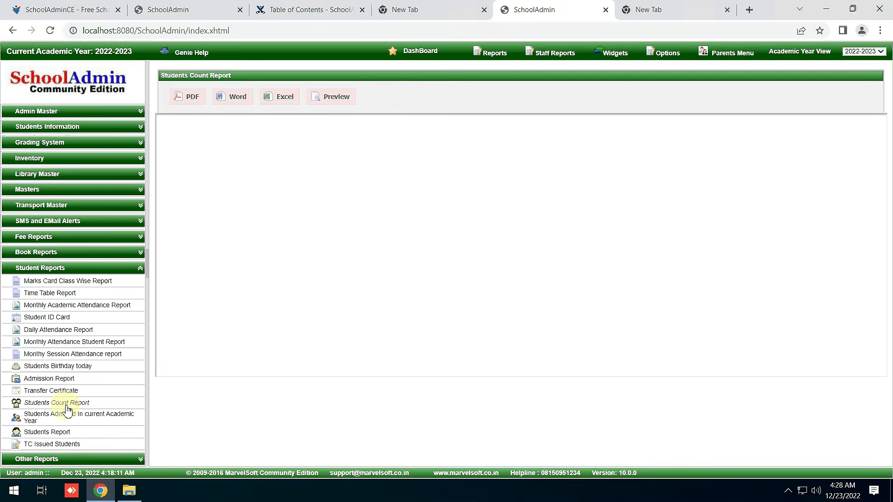
click(335, 98)
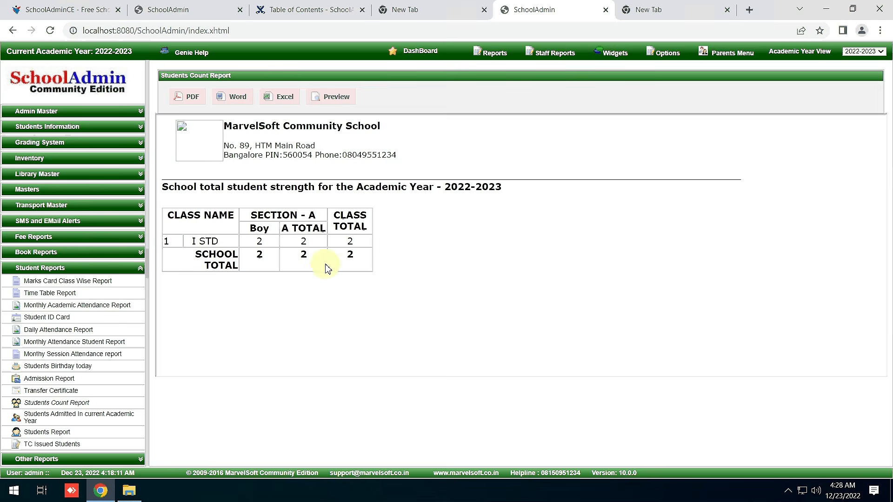
click(420, 55)
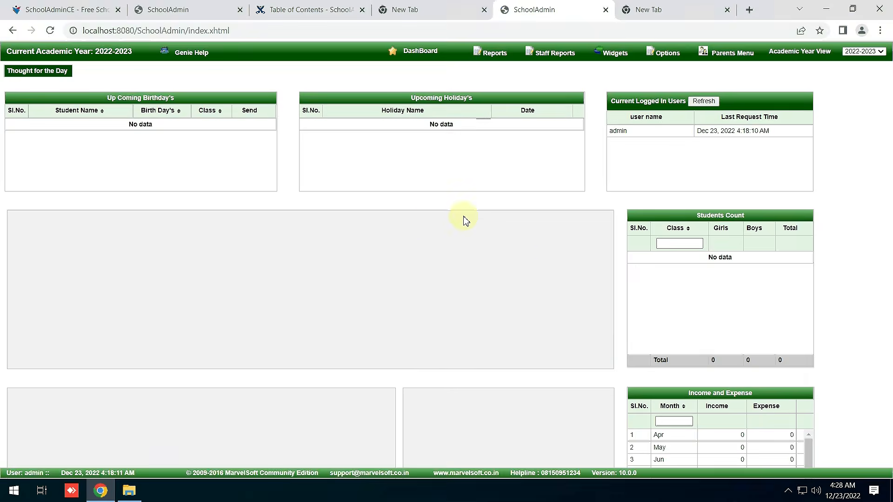
Log out of SchoolAdminCE through Options and log back in as admin.
scroll(670, 335, down, 3)
scroll(669, 335, up, 3)
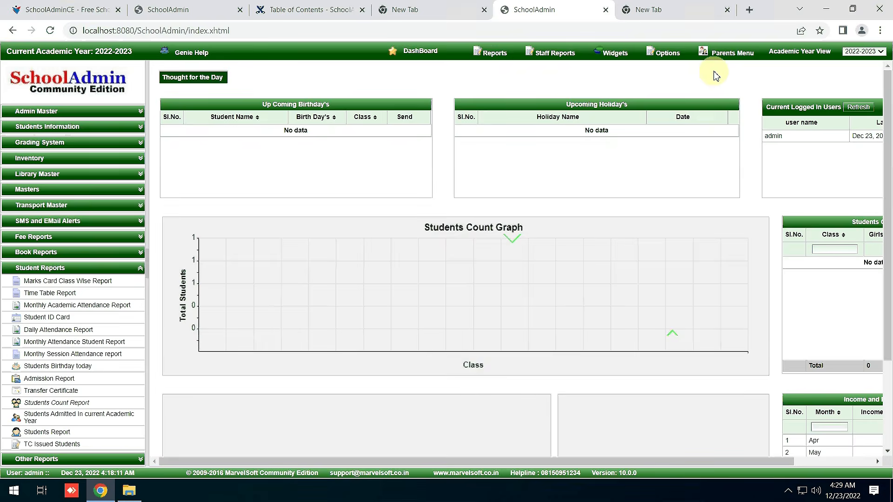
click(668, 53)
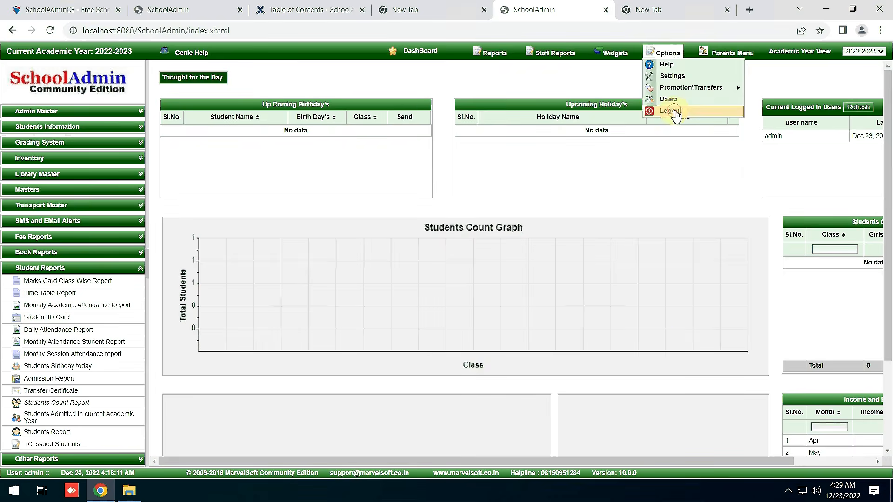
click(668, 111)
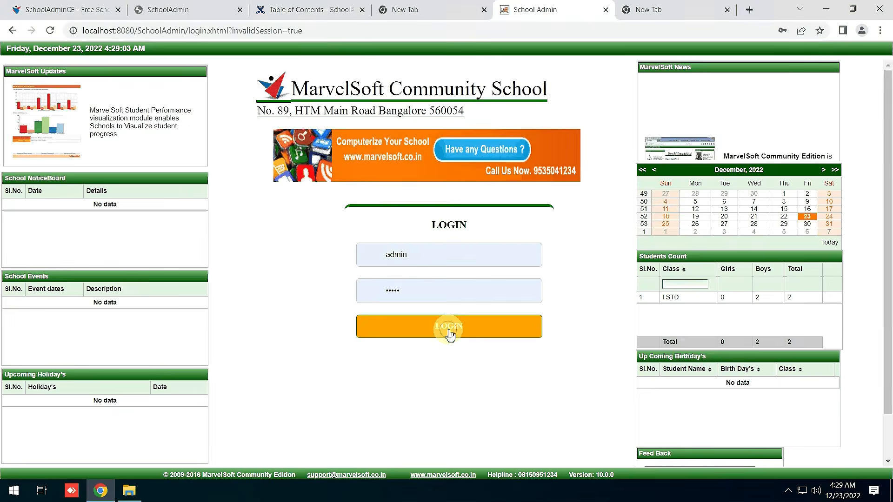
click(449, 327)
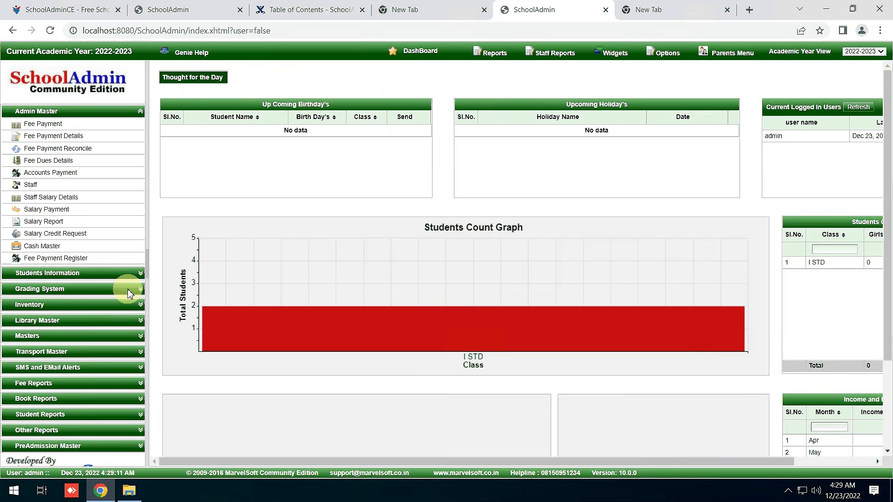
Widen the dashboard to view the I STD count of 2, then minimize the remote session.
click(146, 261)
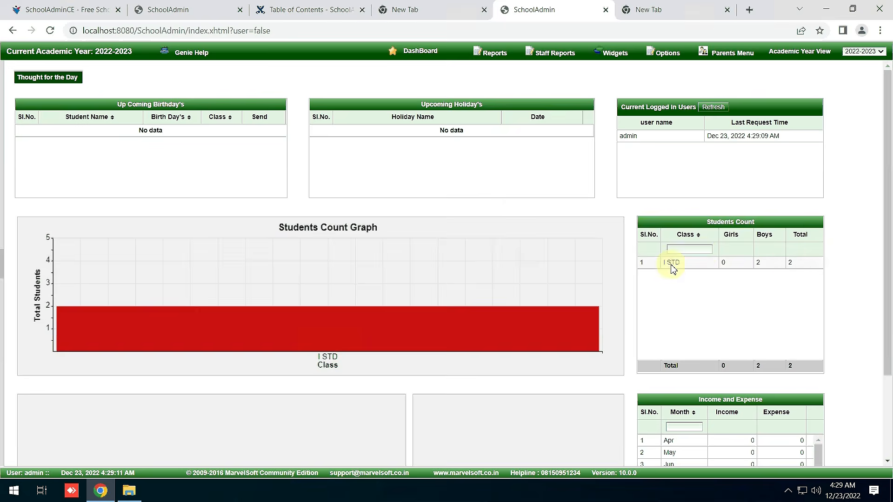
scroll(811, 281, down, 1)
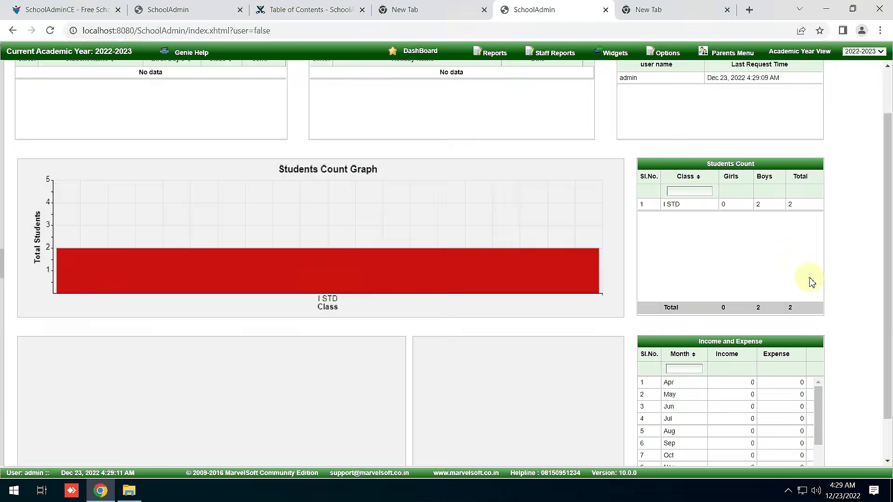
scroll(809, 280, down, 1)
scroll(96, 242, up, 2)
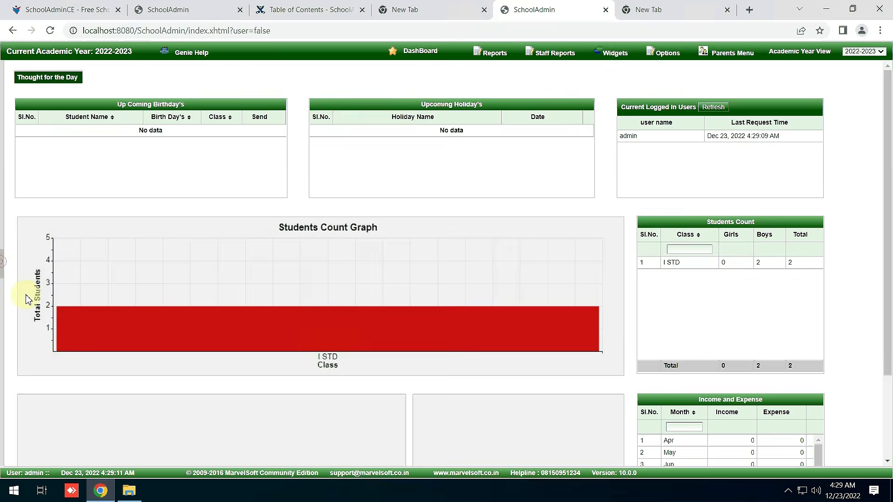
click(1, 262)
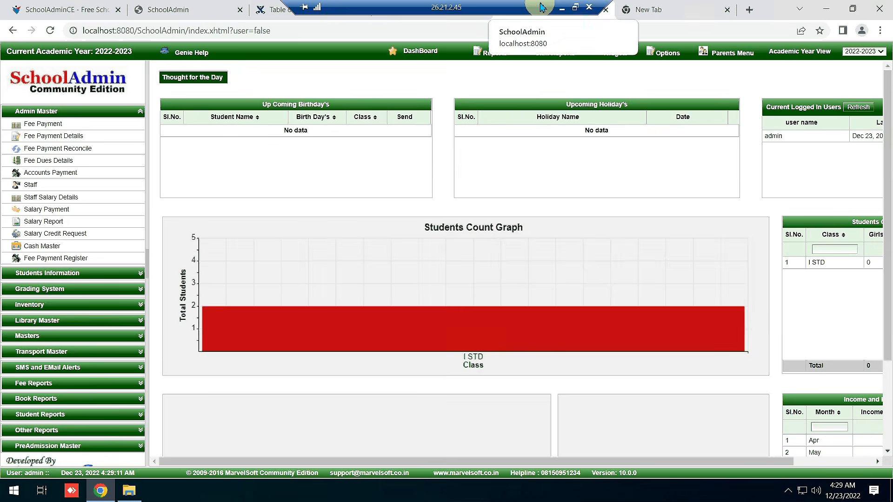
click(562, 9)
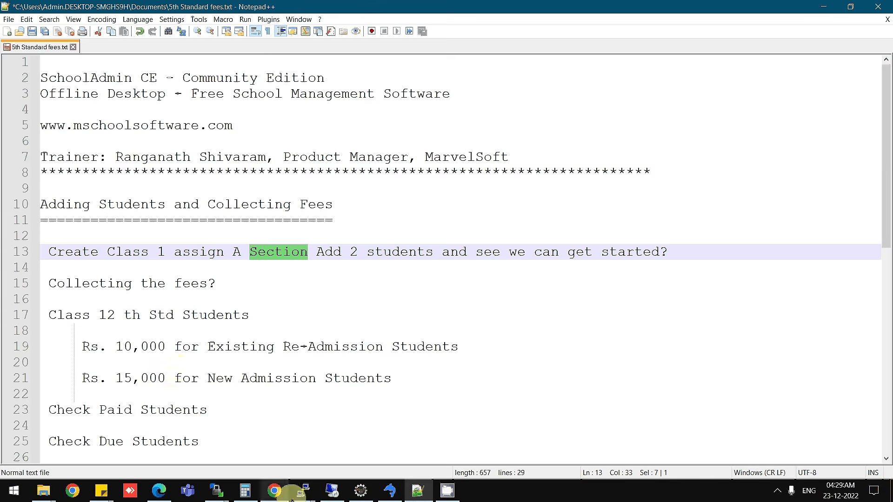
Restore the remote session and open the empty Fee Master page.
click(332, 491)
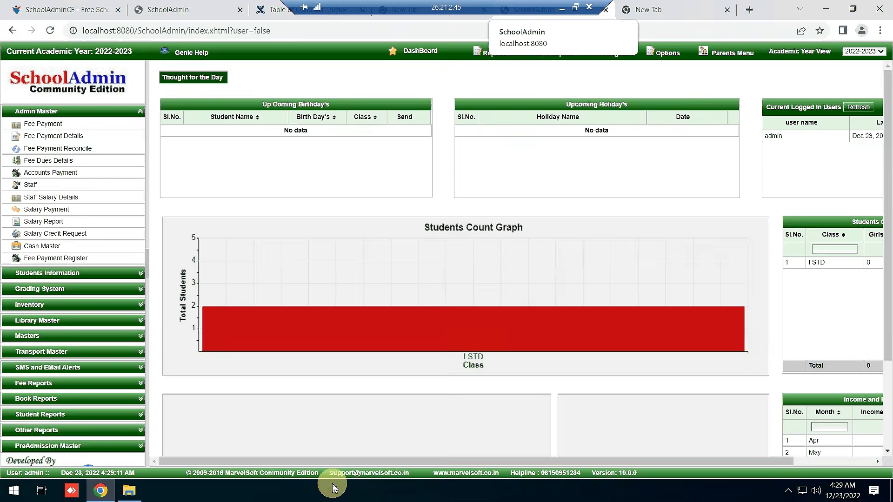
click(40, 336)
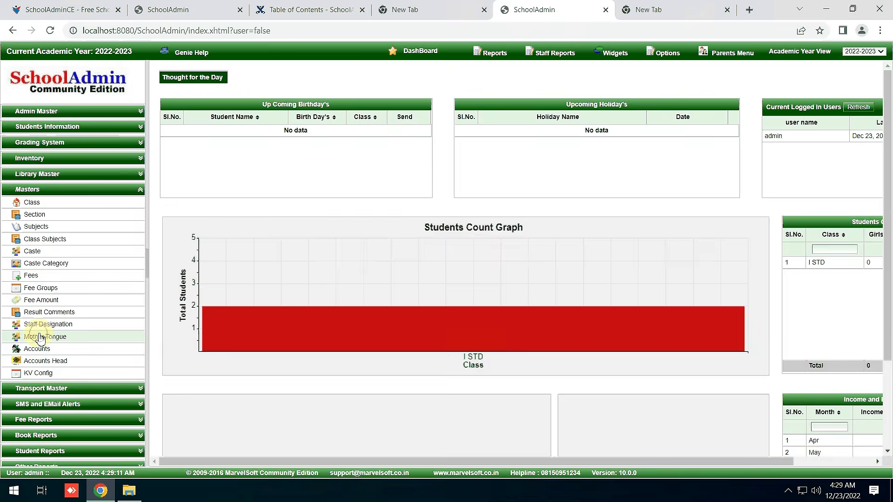
click(65, 278)
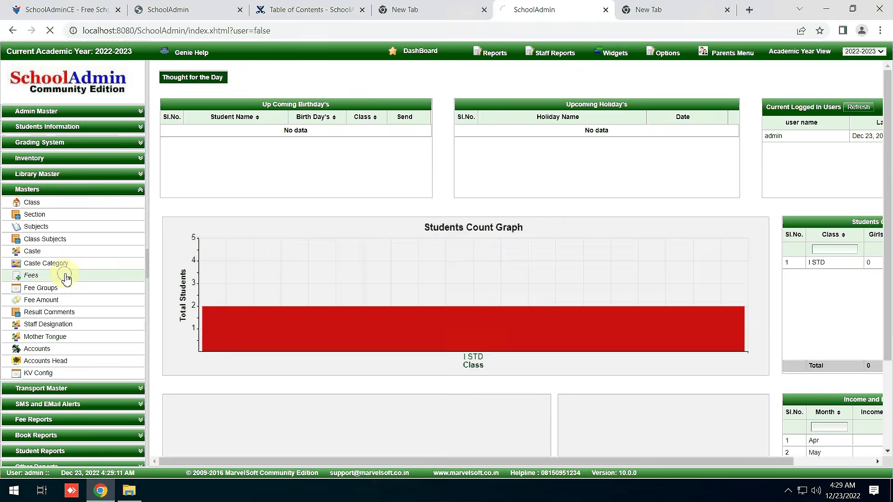
Look over the fee notes in Notepad++, then return to the SchoolAdminCE session.
mouse_move(470, 6)
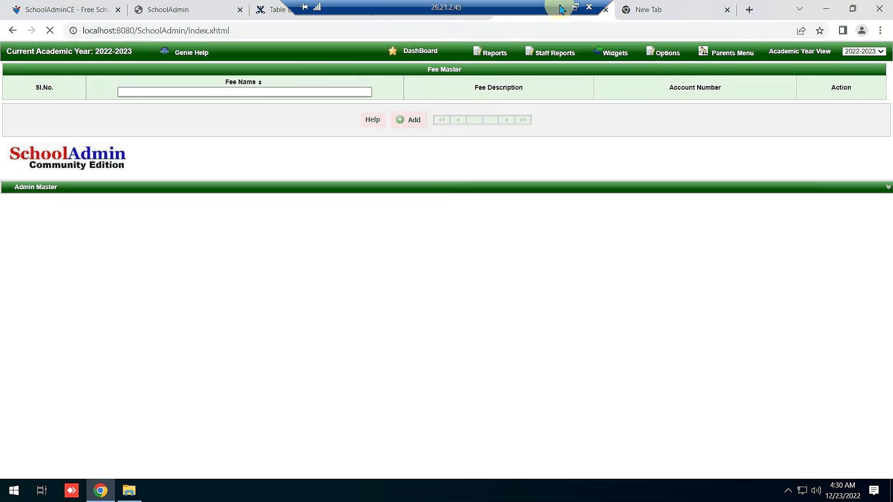
click(561, 8)
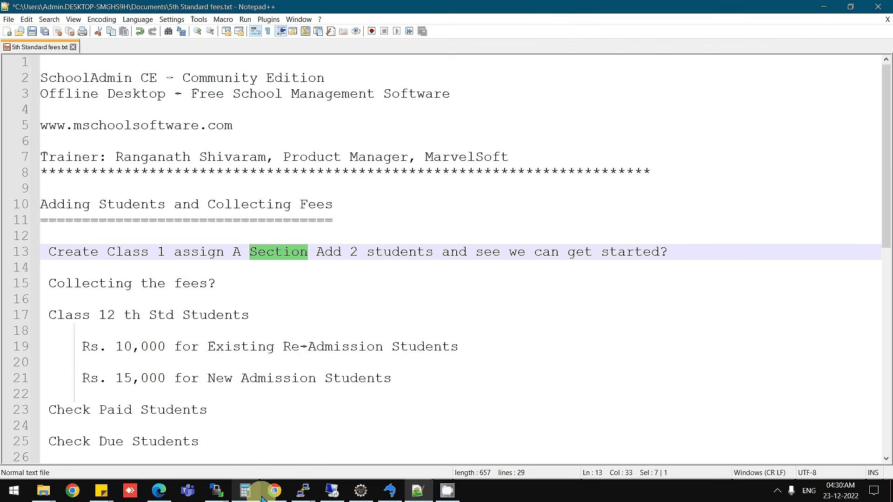
click(419, 494)
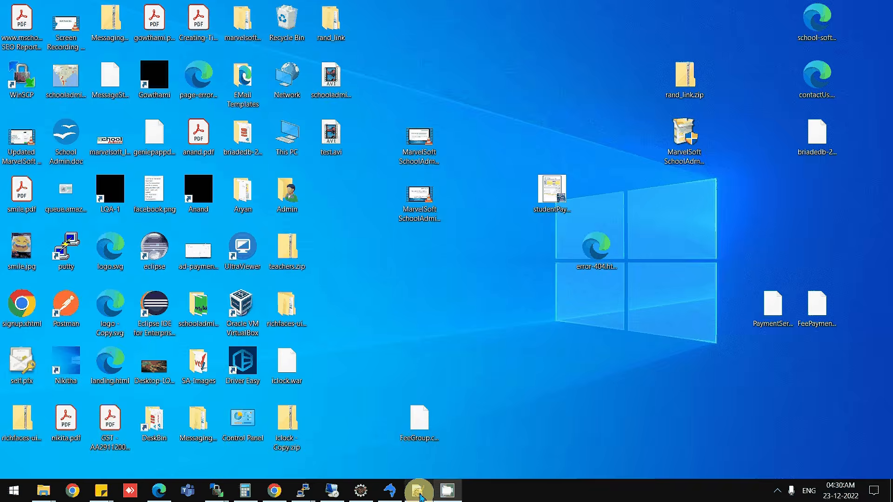
click(420, 495)
scroll(202, 344, down, 1)
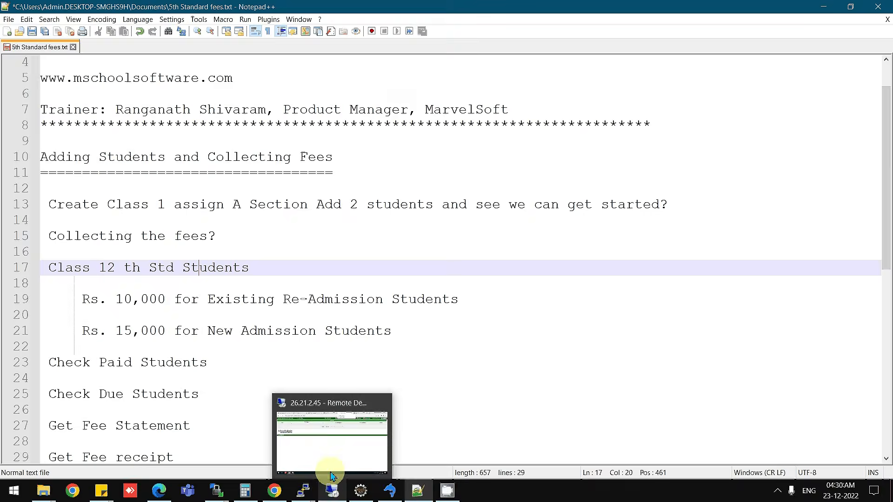
click(332, 474)
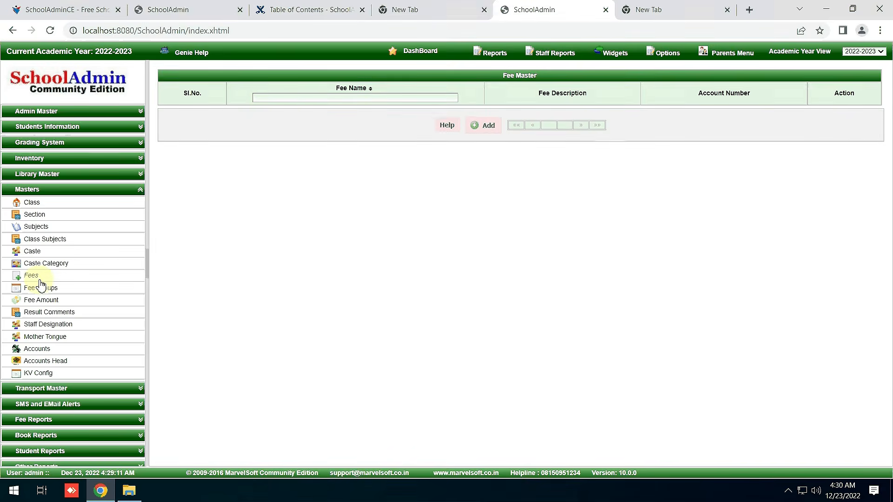
Add the fee ADMISSION FEES with account number 1 and close the fee form.
click(480, 127)
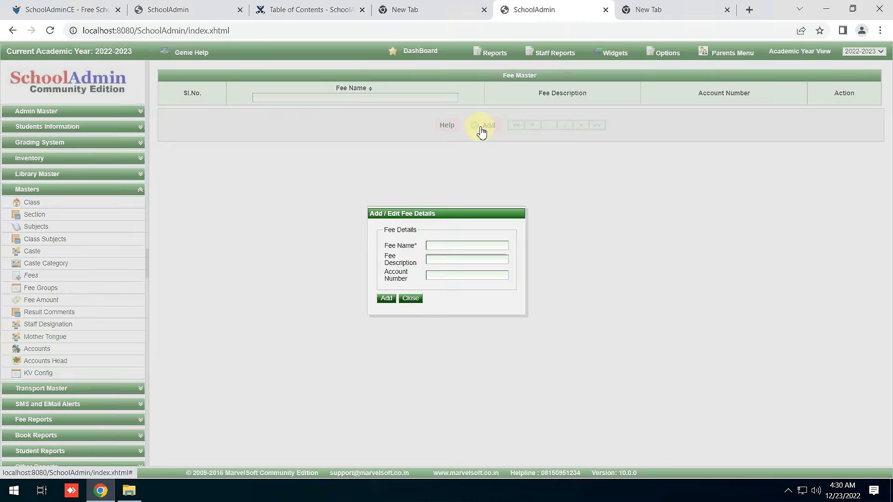
click(447, 247)
text(A)
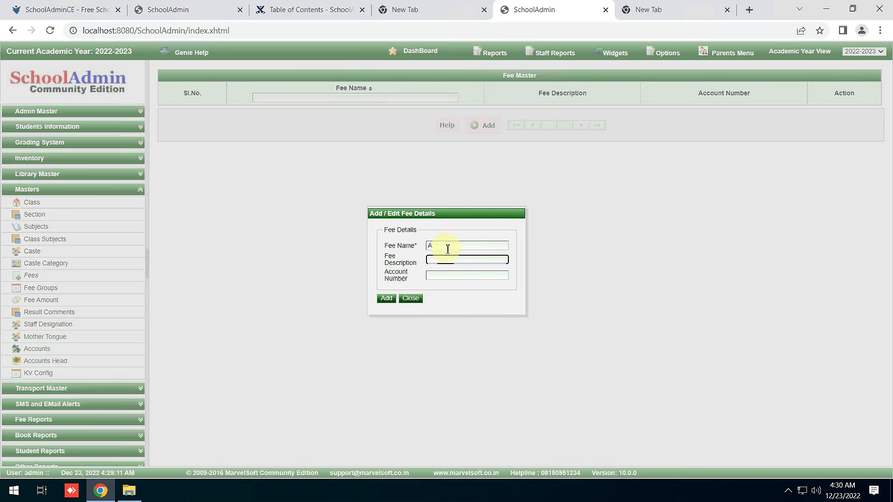
click(448, 247)
text(d)
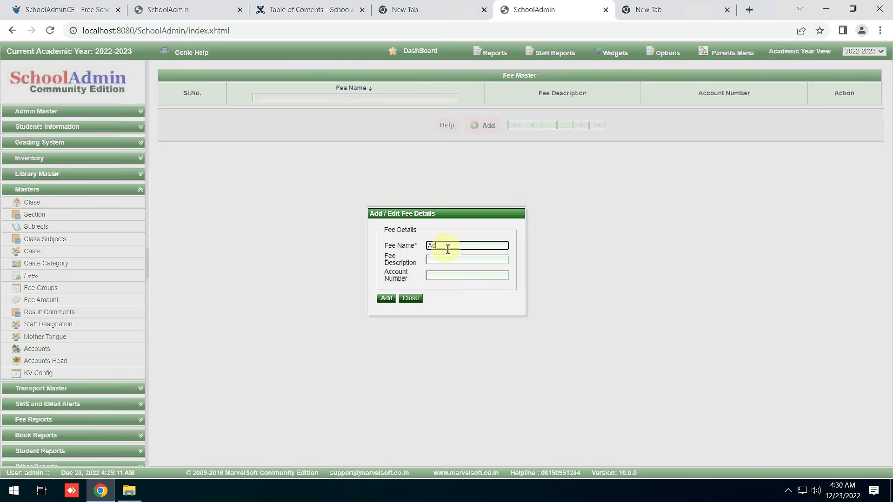
text(m)
key(BackSpace)
key(BackSpace)
key(BackSpace)
text(ADMISSION FEES)
click(462, 277)
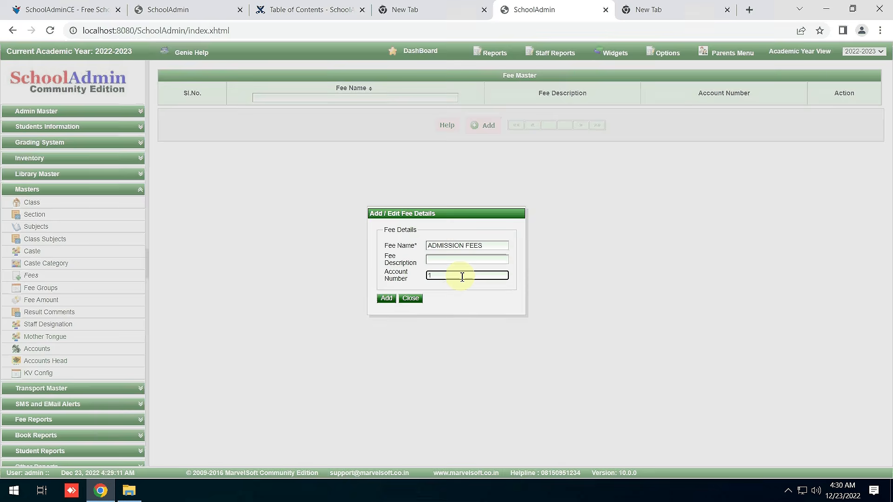
click(386, 298)
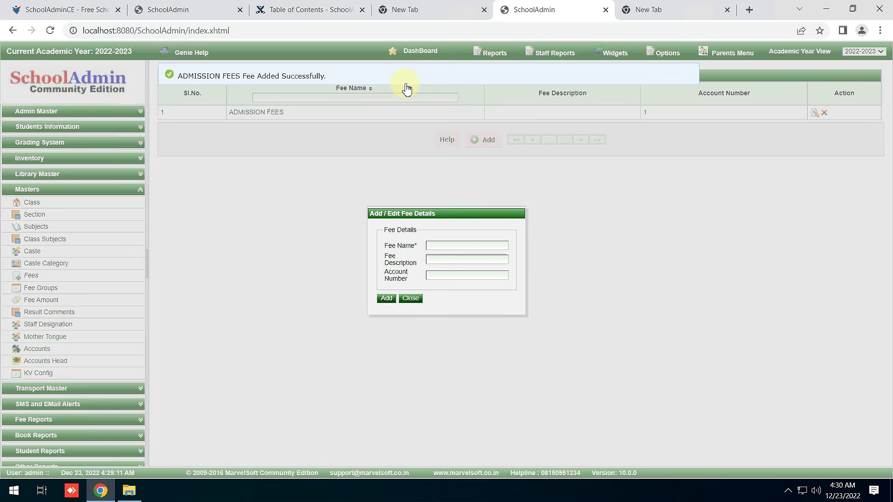
click(413, 300)
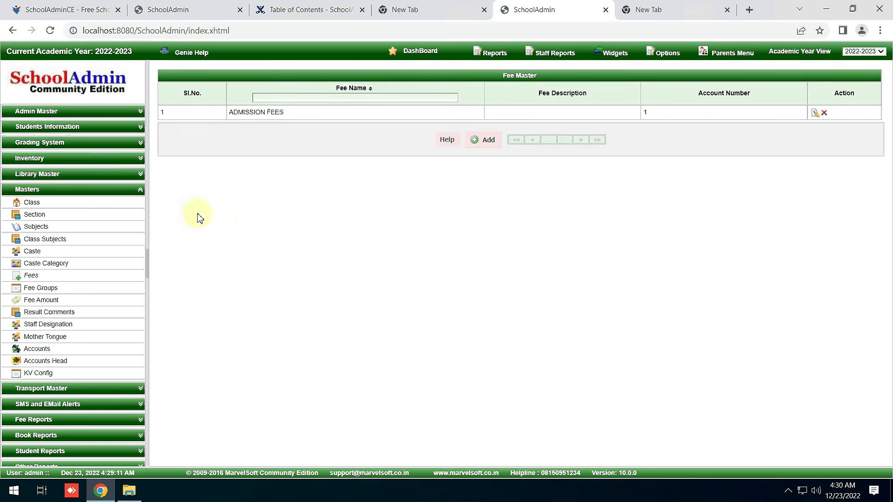
Start a new fee group on the Fee Groups page named RE ADMISSION.
click(49, 292)
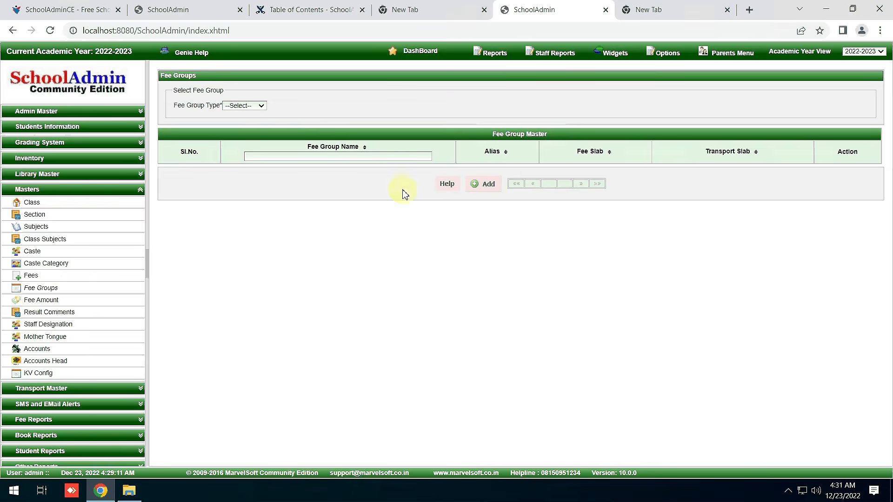
click(490, 188)
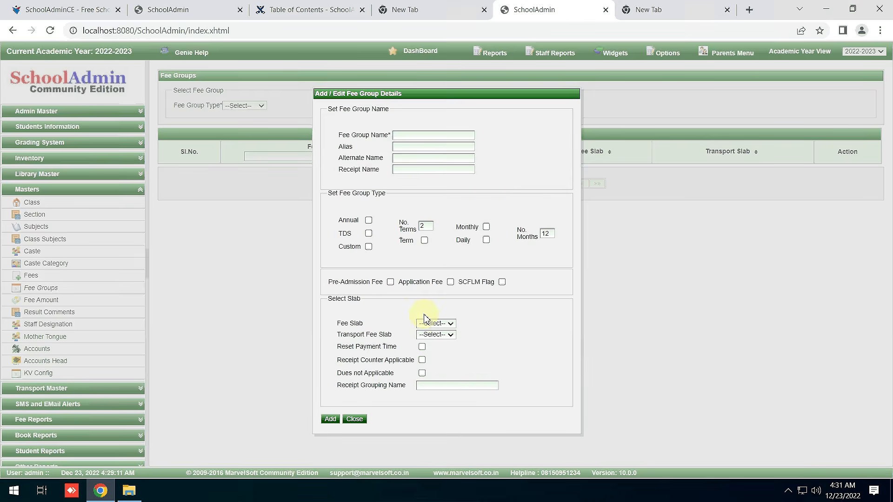
click(414, 136)
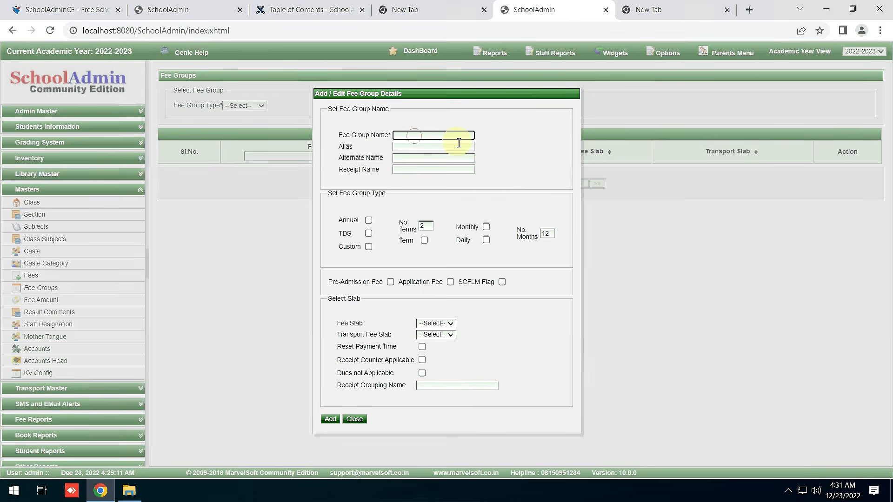
text(RE ADMISSION)
Give the group alias ADMISSION FEES, mark it Annual, and save it.
key(Tab)
text(ADMISS)
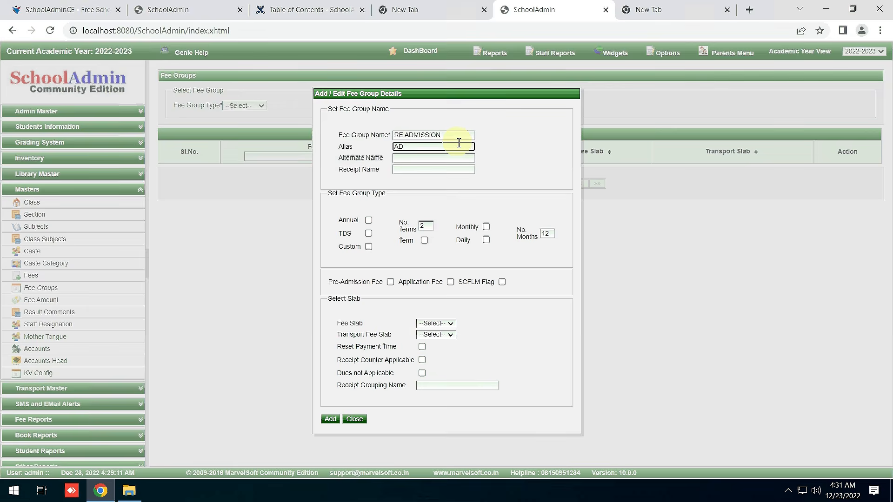
text(ION FEES)
click(369, 220)
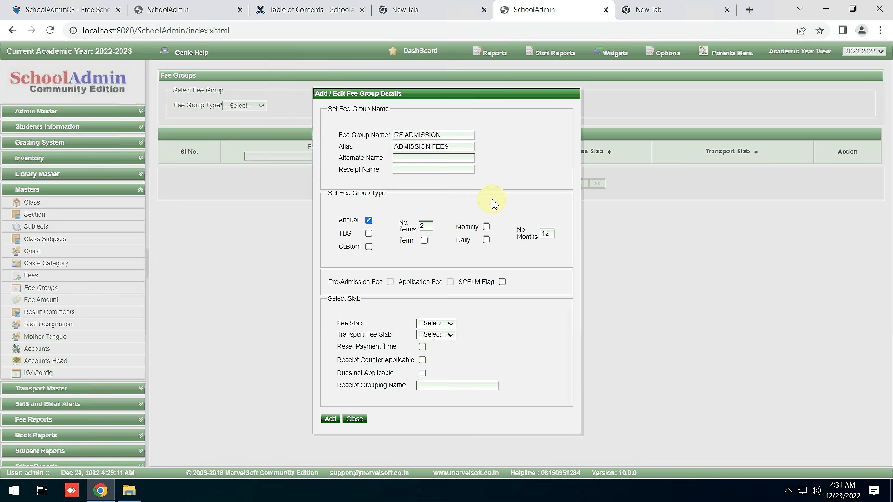
click(333, 421)
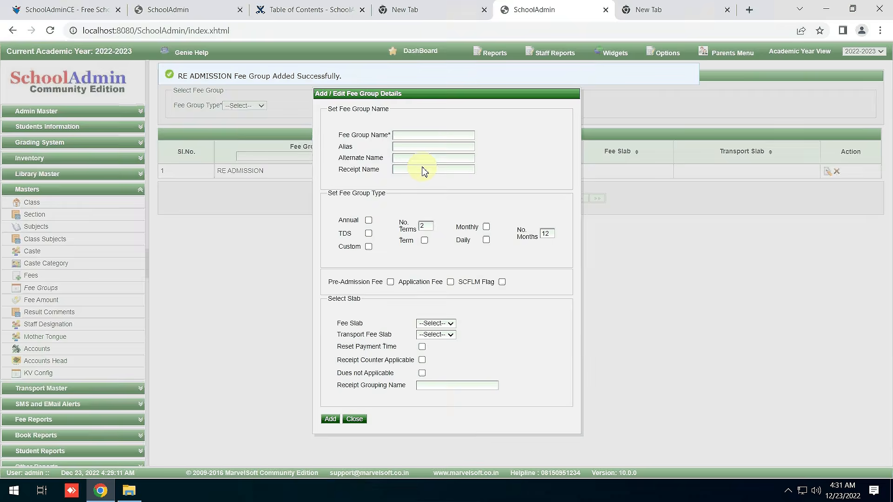
Add annual fee group NEW ADMISSION with alias ADMISSION FEES, then close the form.
click(428, 136)
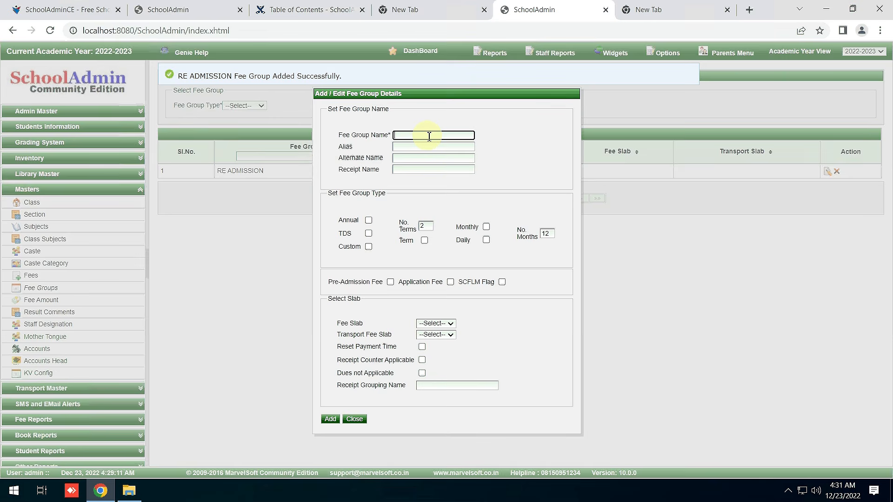
text(NEW ADMISSION)
key(Tab)
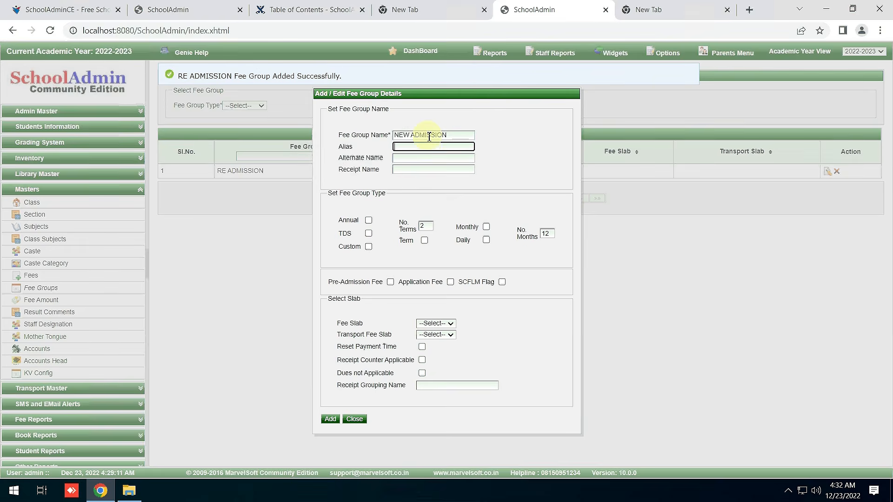
text(ADMISSION FEES)
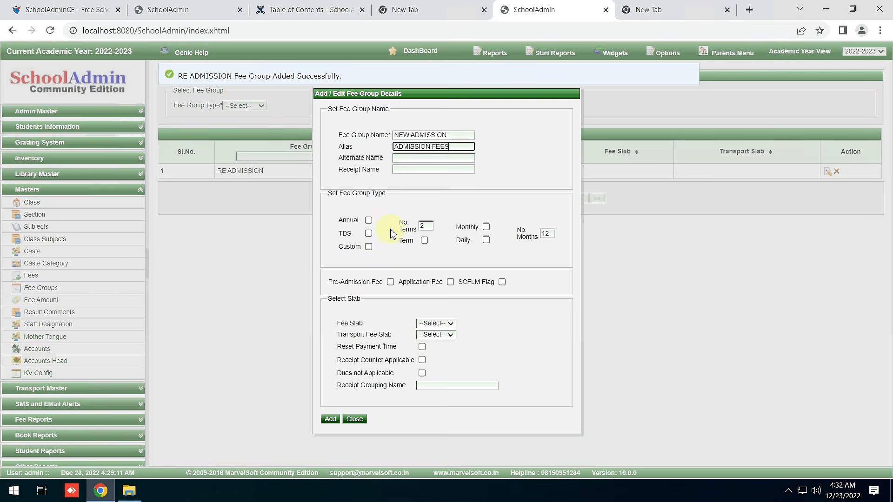
click(368, 220)
click(338, 421)
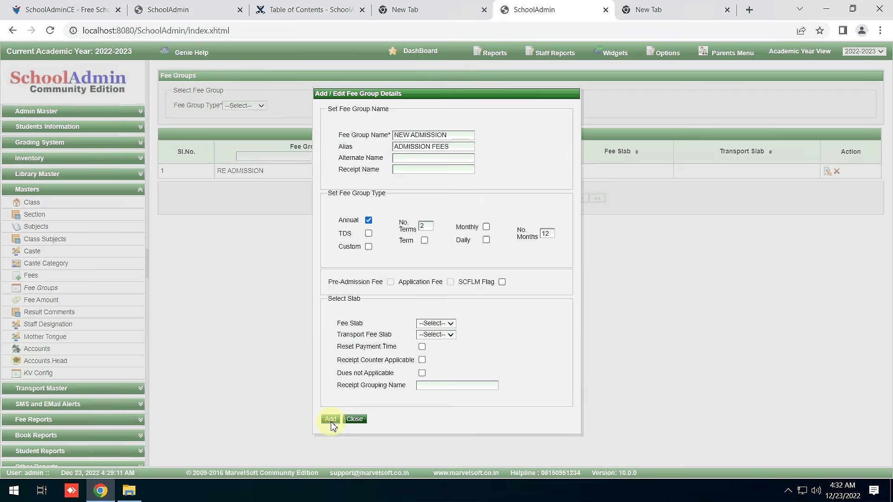
click(354, 420)
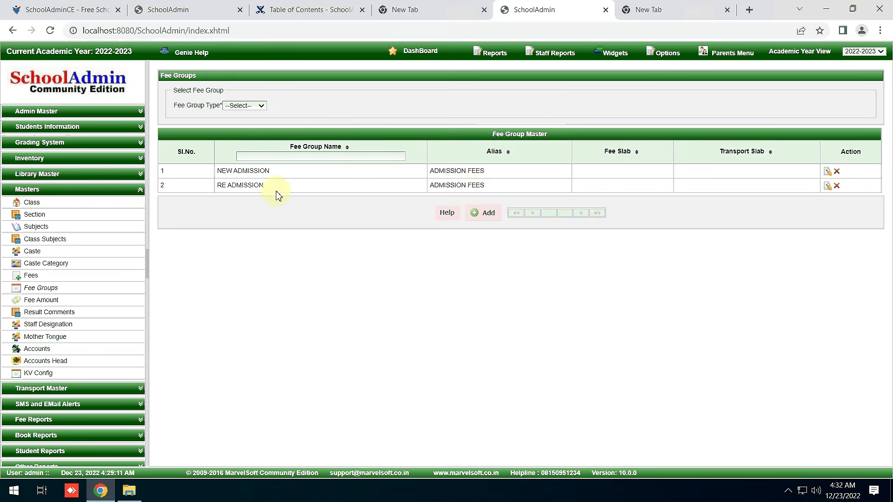
Go from the Fees master page to the KV Config page with its empty Config Master list.
click(35, 279)
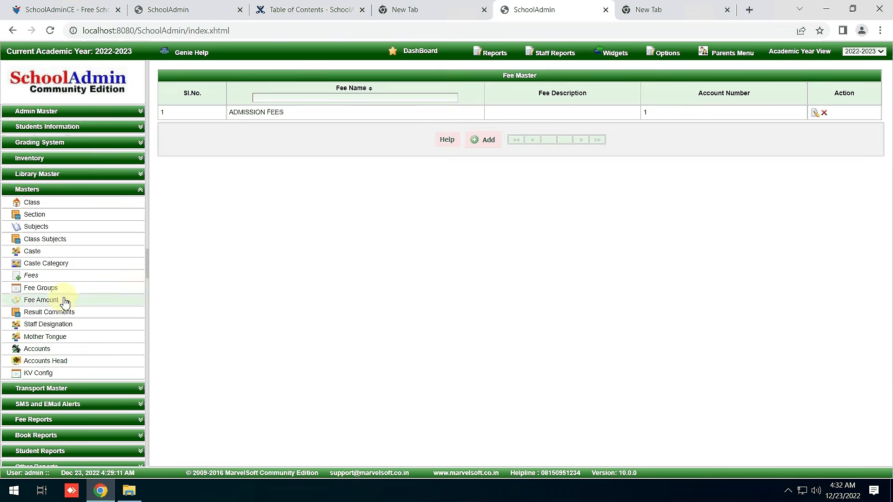
click(56, 373)
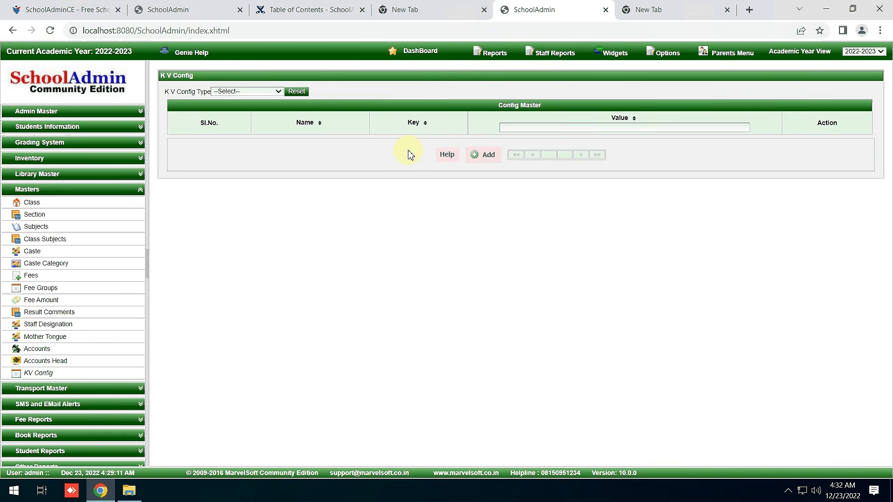
Add a FEE_SLAB config with key 1 and value 'NEW ADMISSION SLAB'.
click(486, 155)
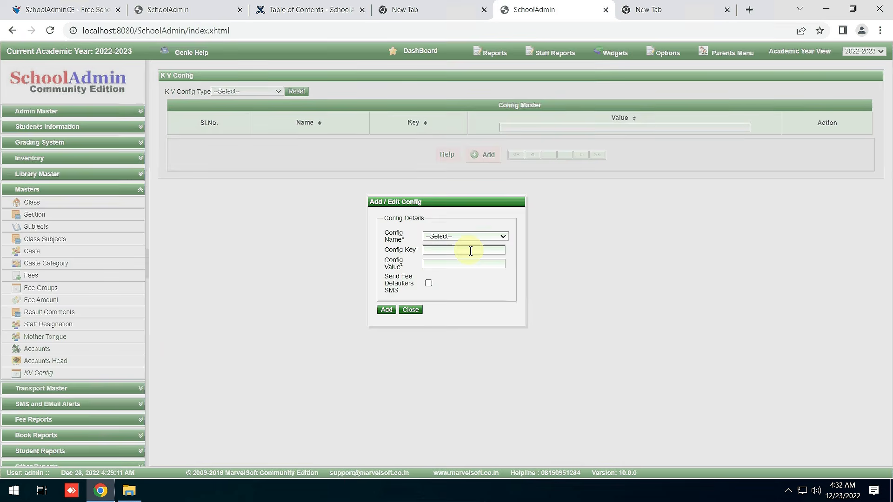
click(461, 237)
click(466, 253)
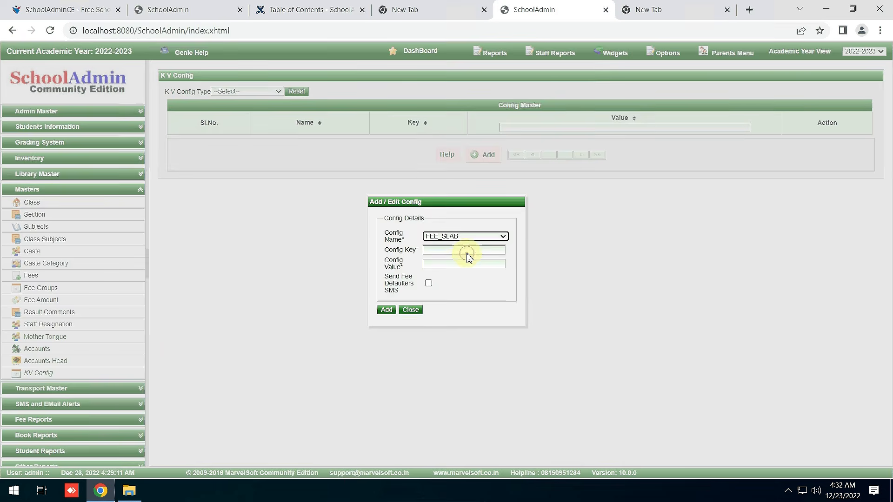
click(467, 254)
text(1)
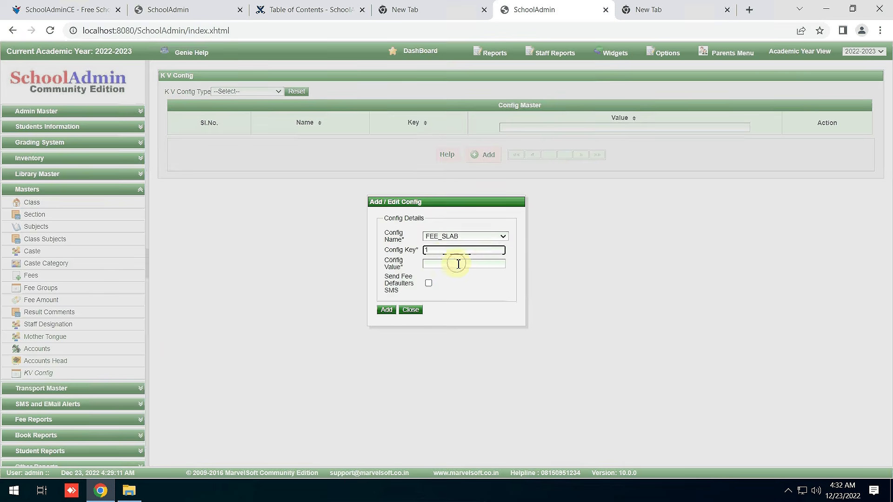
click(458, 264)
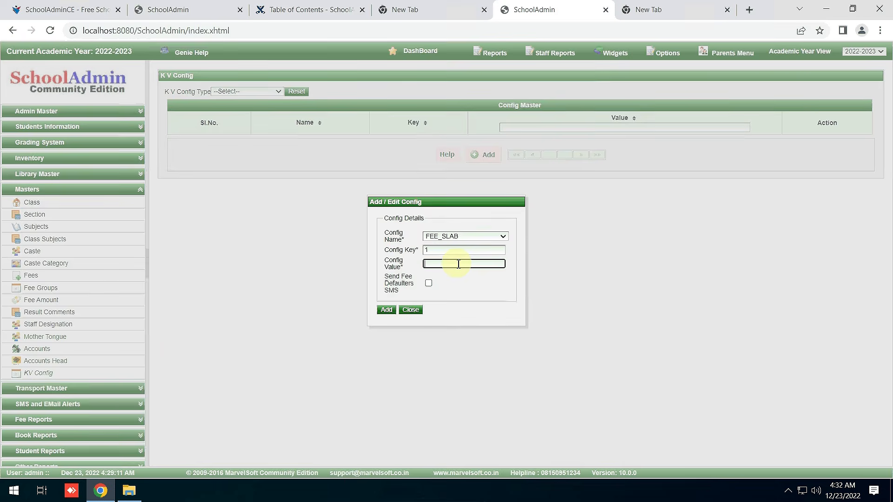
text(new)
key(BackSpace)
key(BackSpace)
key(BackSpace)
text(NEW ADMISSION SLAB)
click(388, 310)
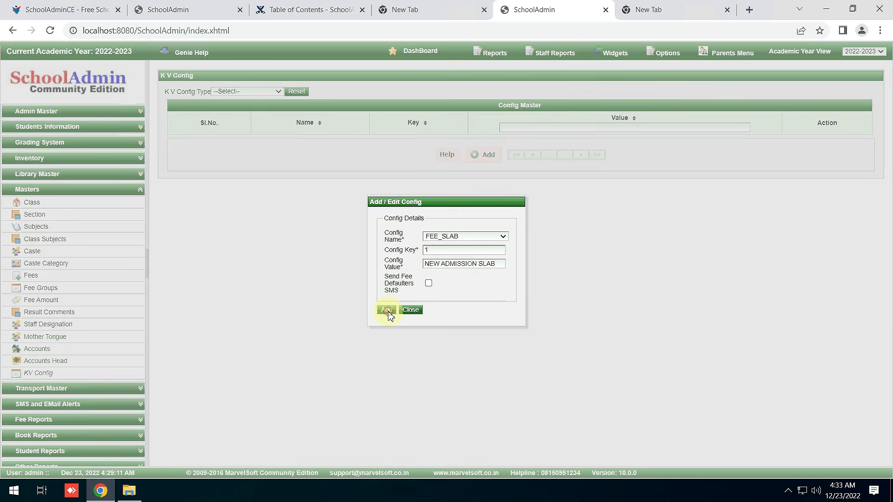
Fill in a second FEE_SLAB entry with key 2 and value 'READMISSION FEES'.
click(454, 236)
click(455, 252)
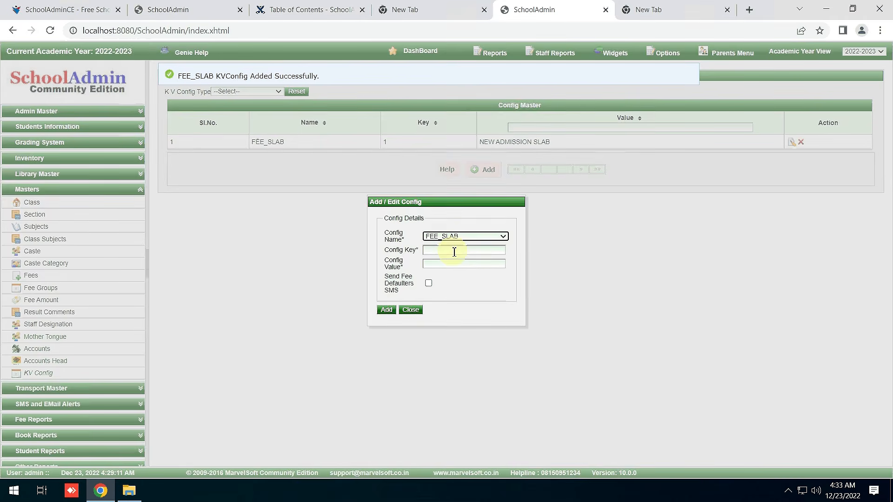
click(454, 251)
text(2)
click(444, 264)
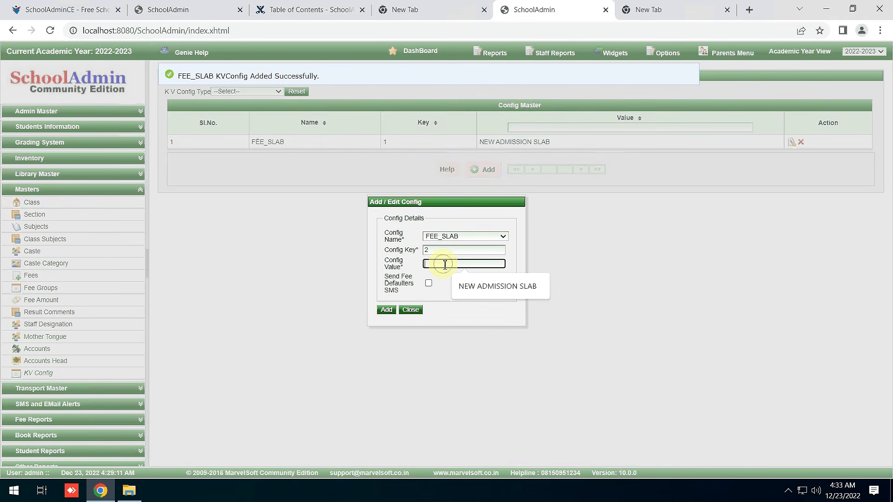
click(445, 264)
text(REA)
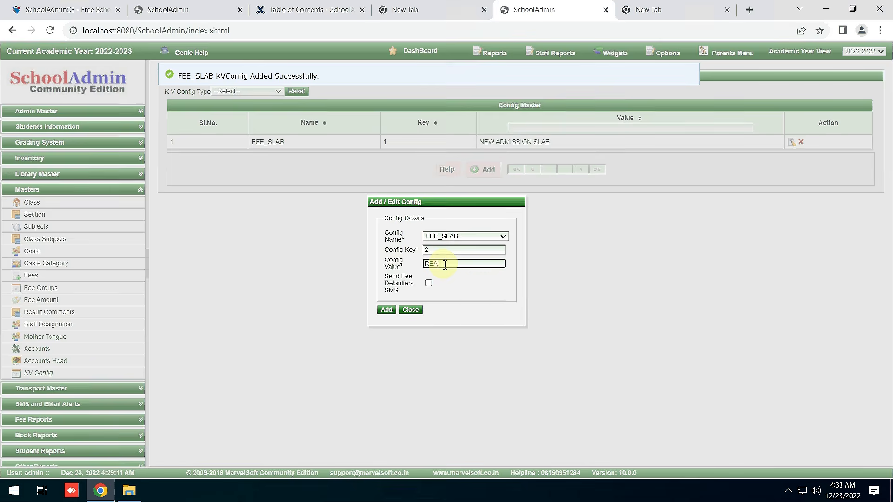
text(DMISSION FEES)
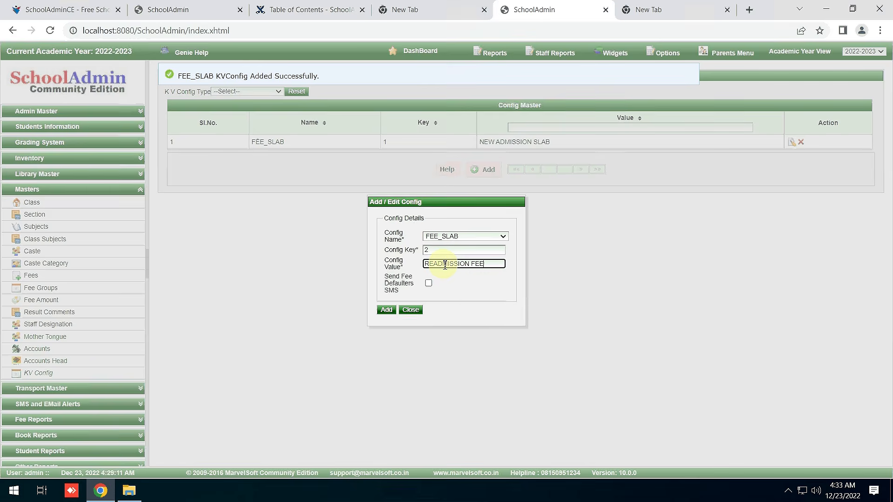
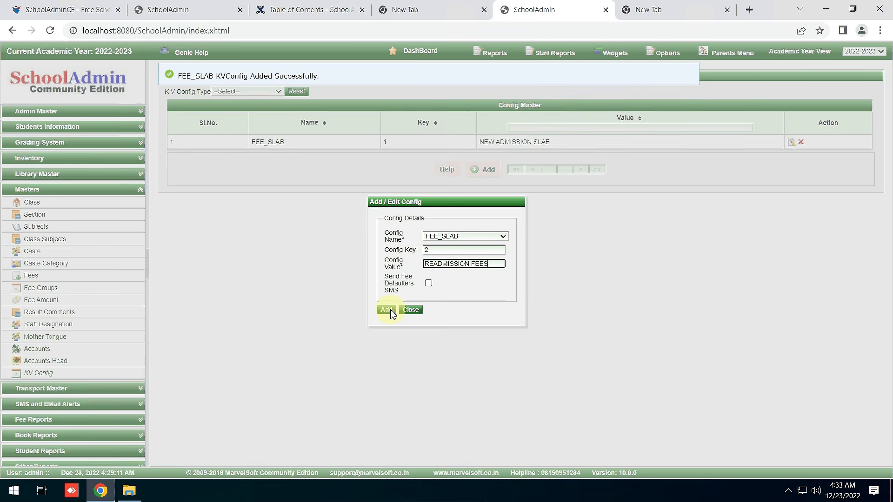
Save the FEE_SLAB entry with key 2, 'READMISSION FEES', and close the config form.
click(389, 311)
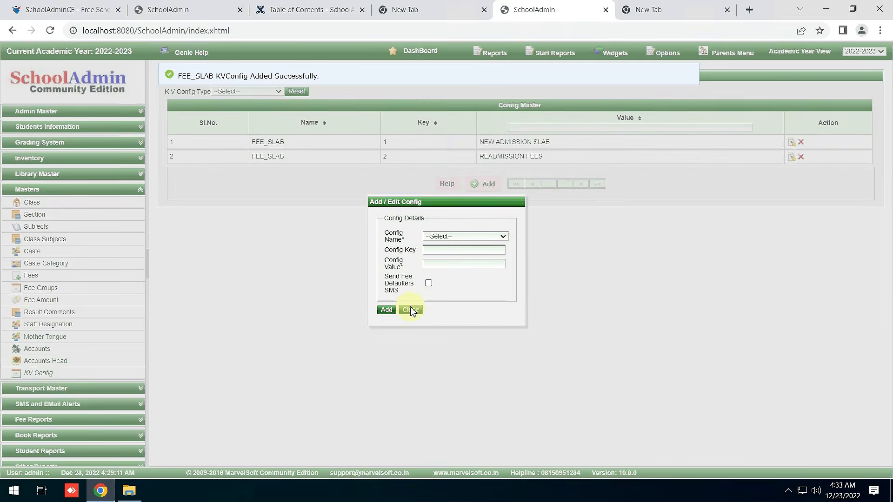
click(411, 310)
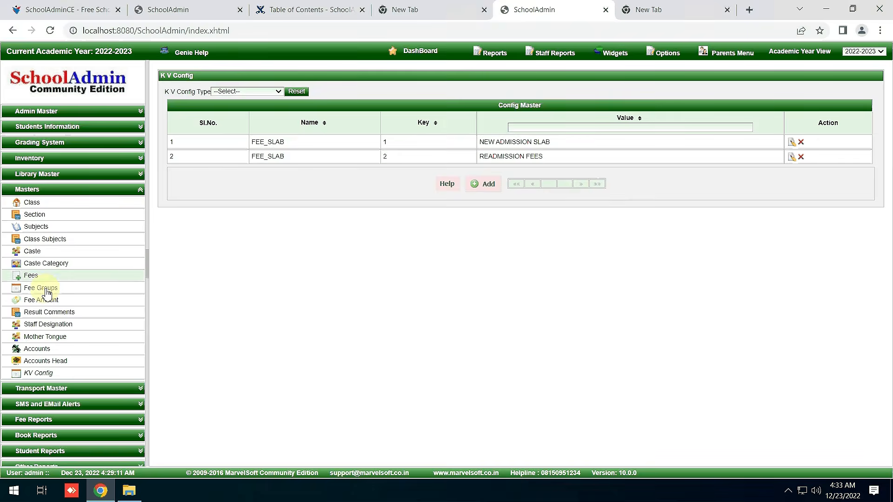
click(46, 289)
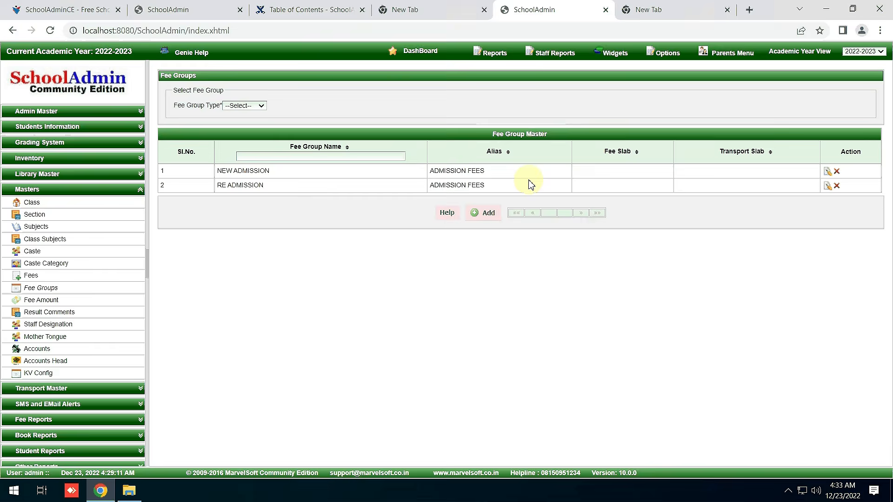
Link the NEW ADMISSION fee group to the NEW ADMISSION SLAB fee slab.
click(827, 171)
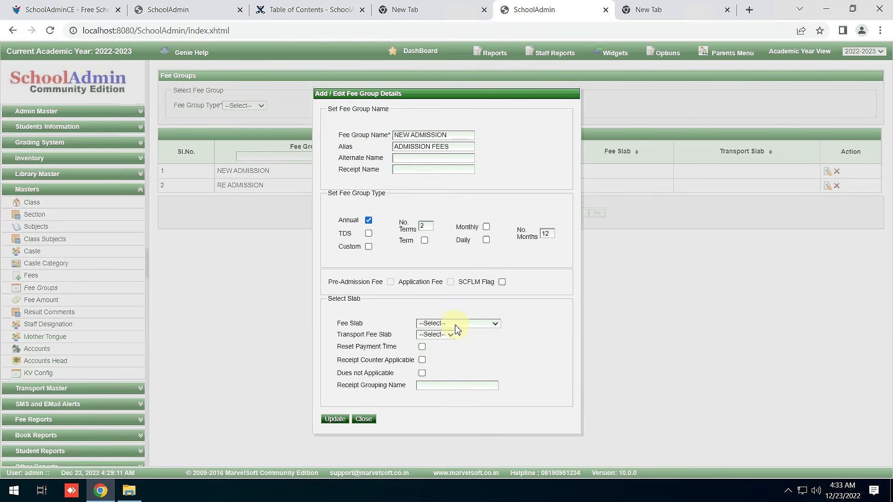
click(455, 325)
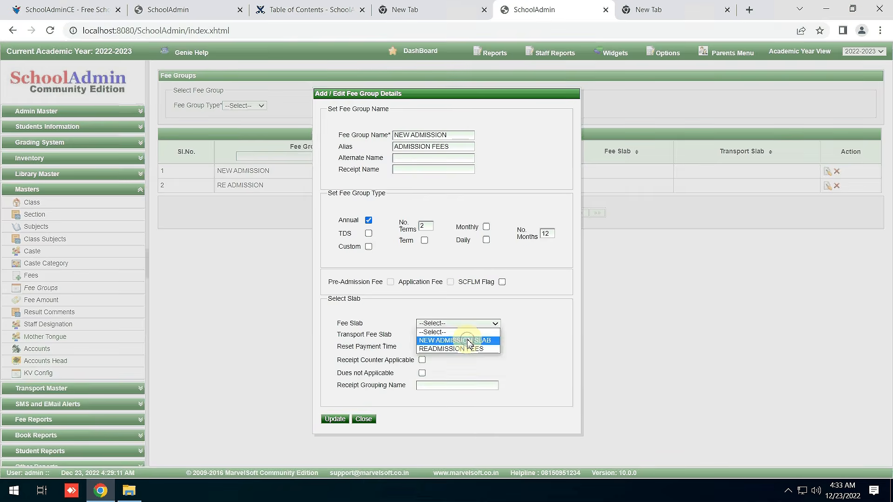
click(469, 344)
click(334, 420)
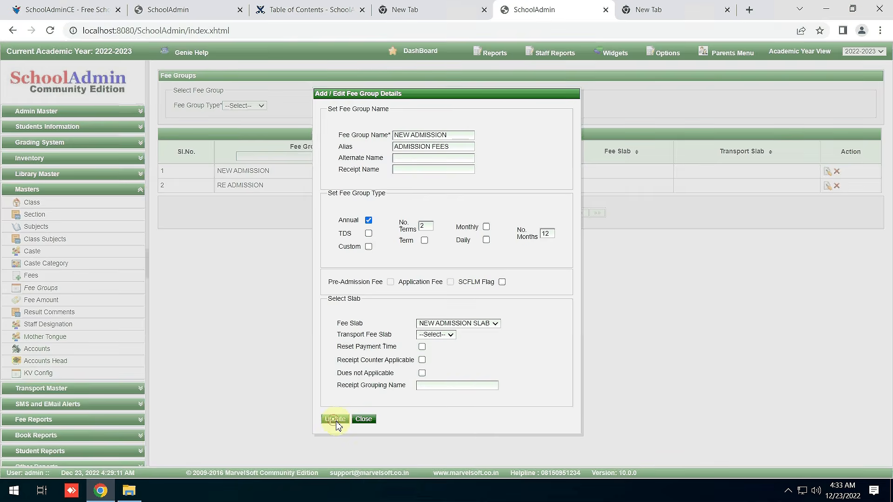
click(362, 421)
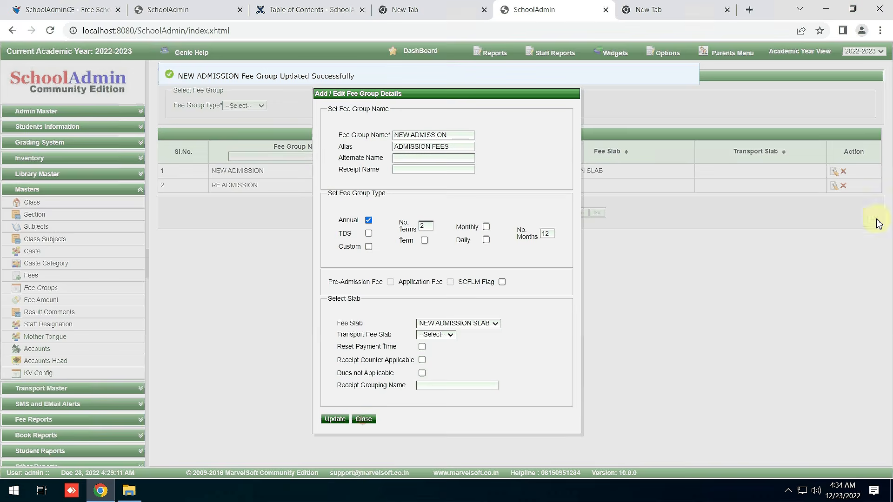
Link the RE ADMISSION fee group to the READMISSION FEES fee slab.
click(834, 187)
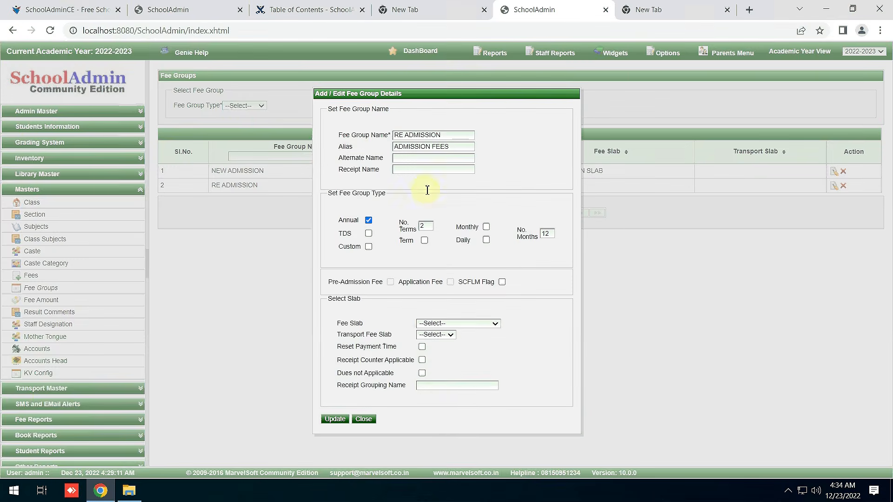
click(458, 324)
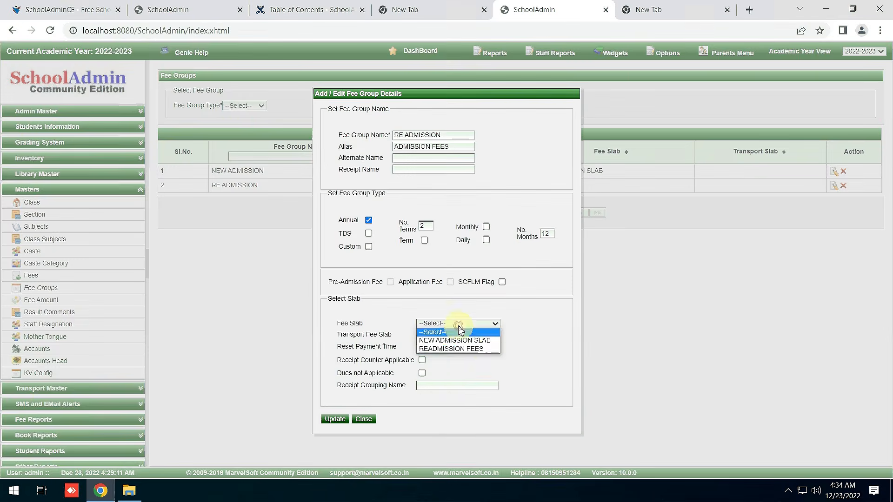
click(470, 349)
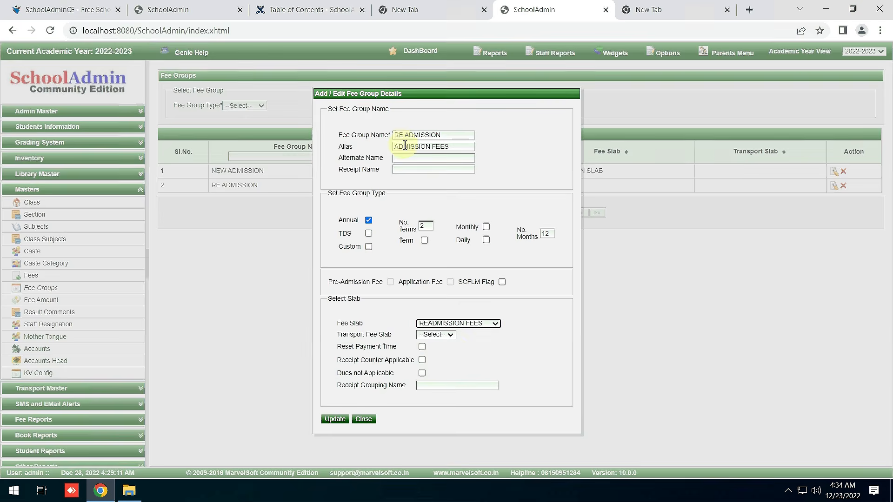
click(339, 419)
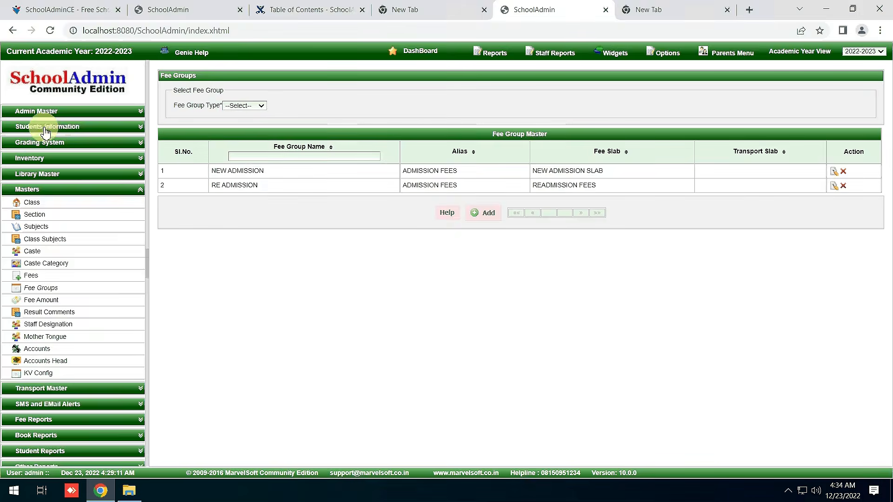
List the I STD students on the Students page.
click(44, 126)
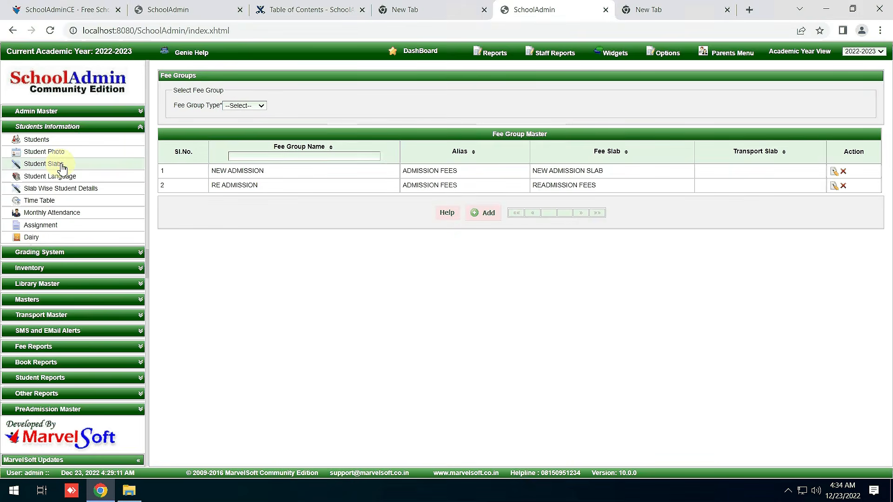
click(56, 140)
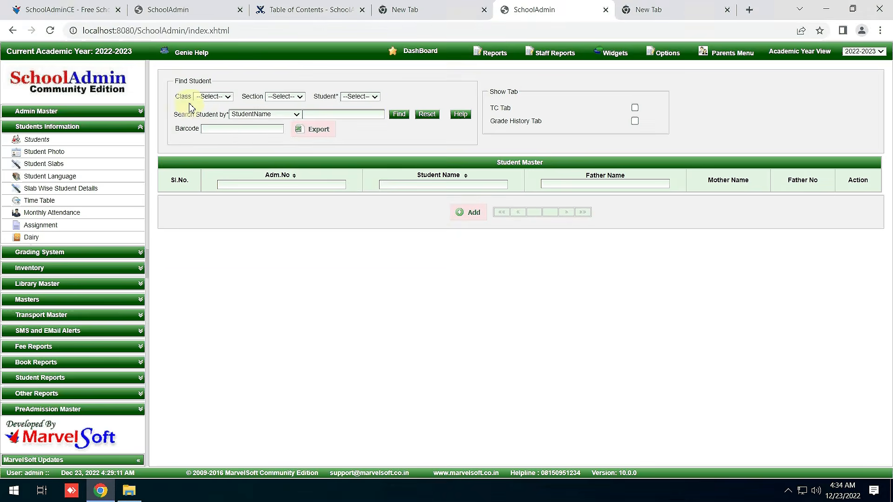
click(213, 96)
click(207, 114)
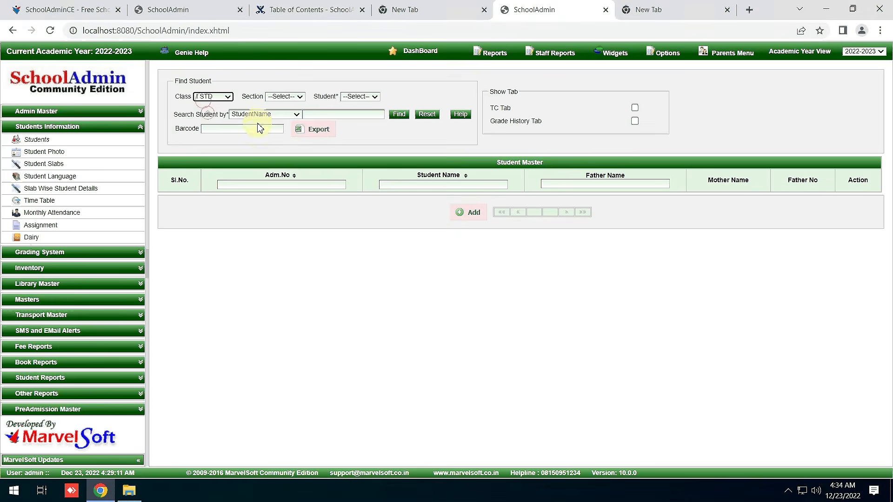
click(400, 115)
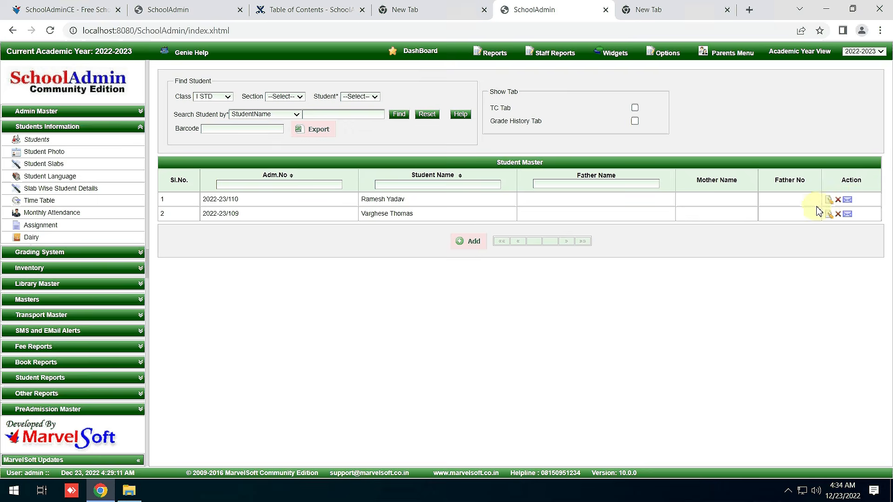
Give the first I STD student the READMISSION FEES fee slab and save the record.
click(832, 205)
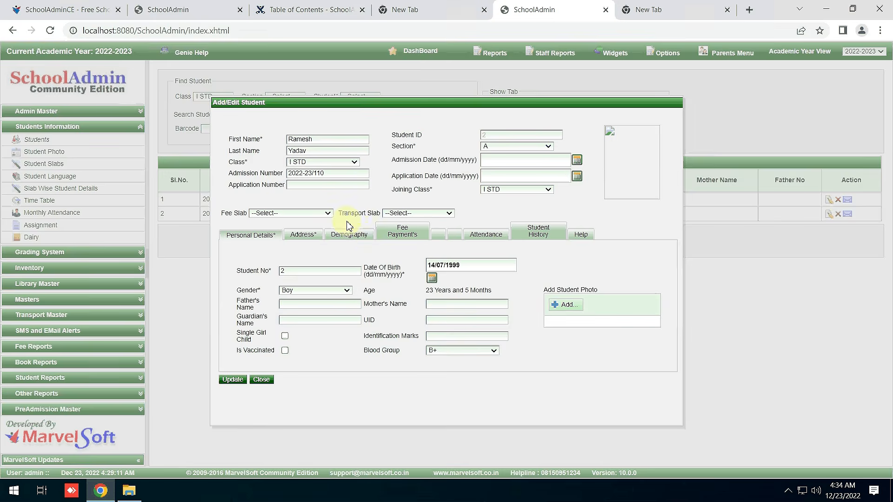
click(268, 213)
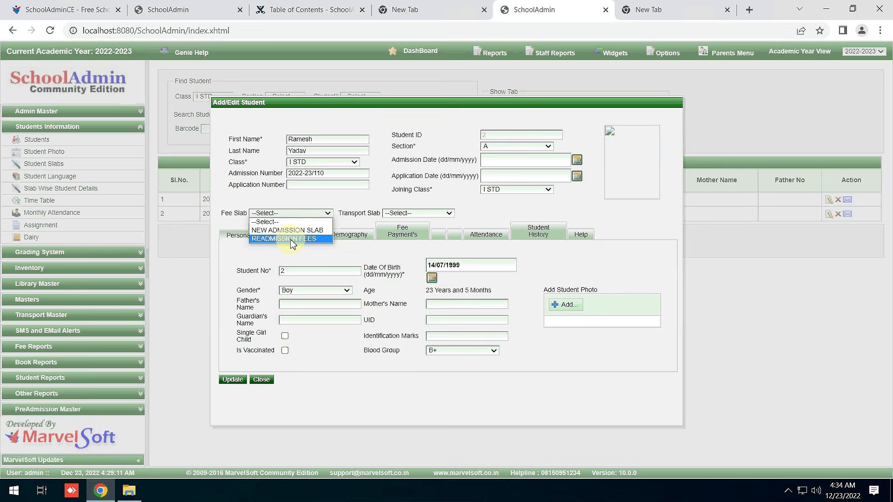
click(292, 239)
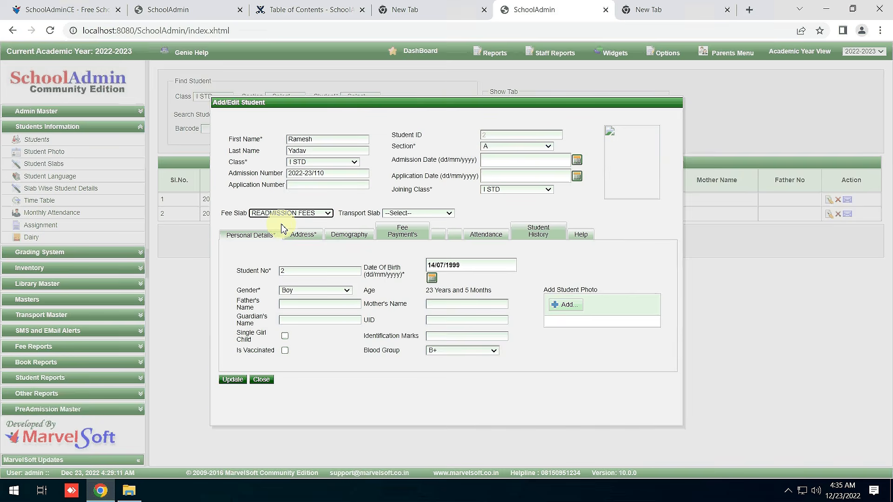
click(232, 379)
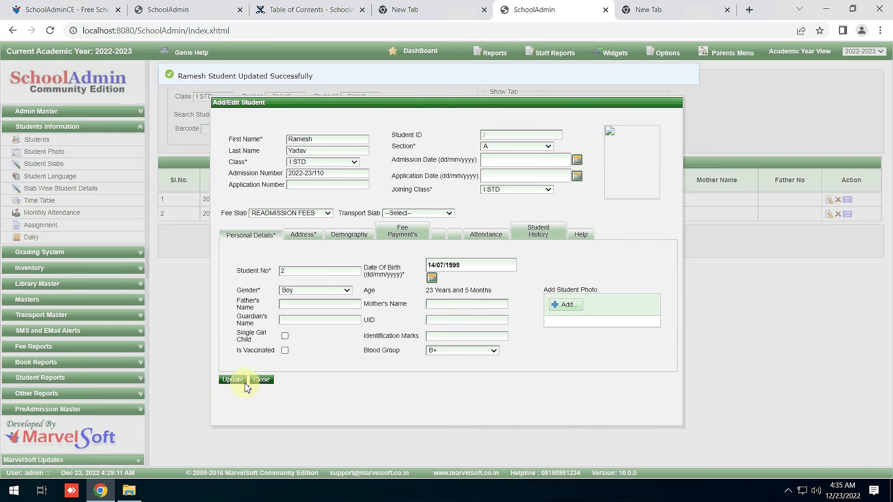
click(269, 380)
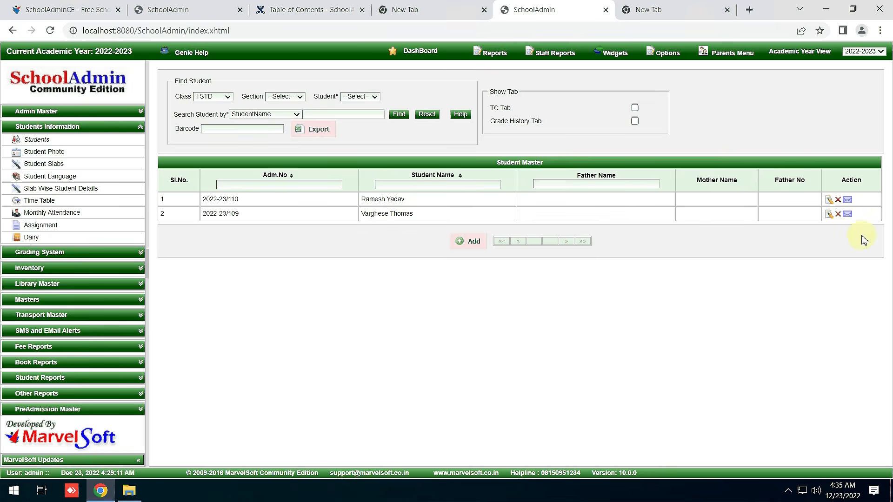
Set the second I STD student's fee slab to NEW ADMISSION SLAB and update the record.
click(828, 214)
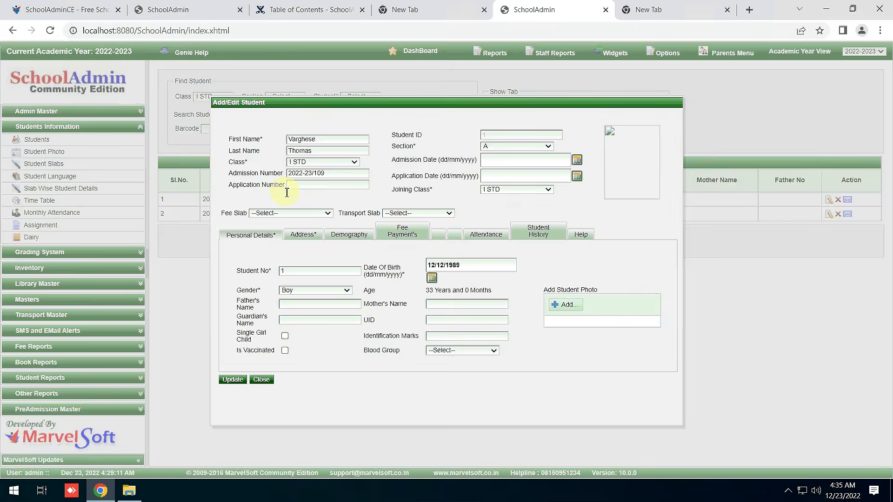
click(306, 213)
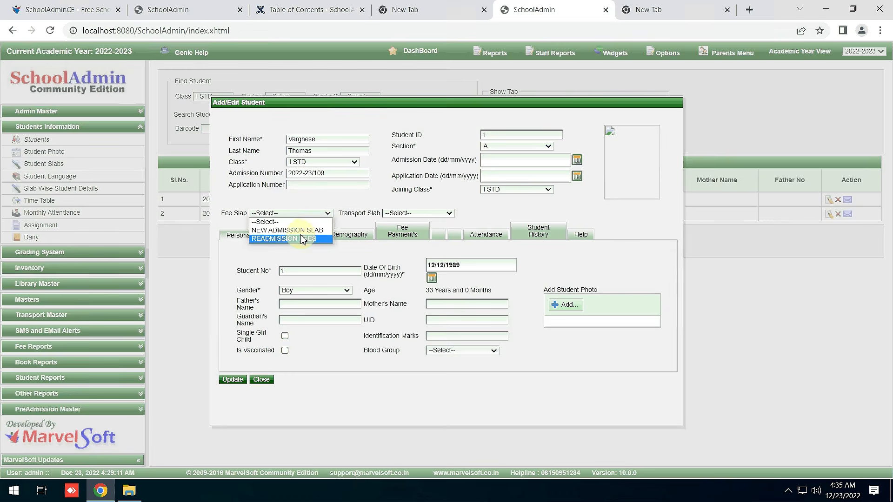
click(303, 232)
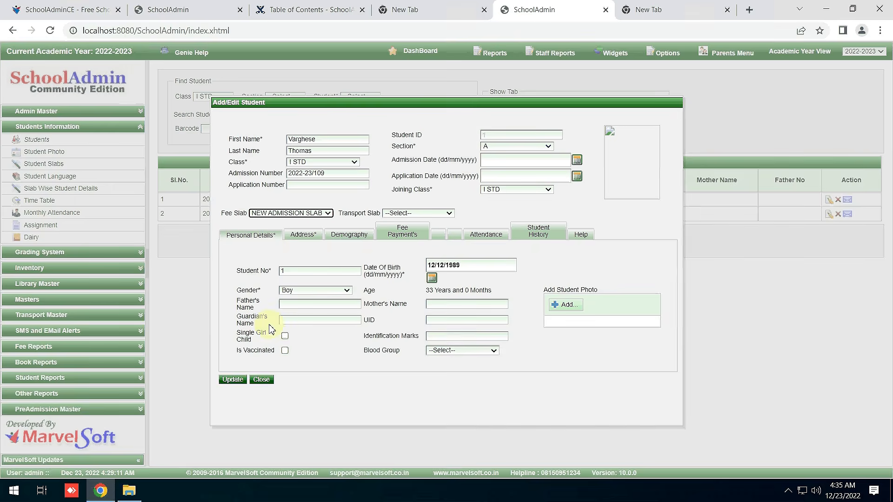
click(234, 379)
click(234, 380)
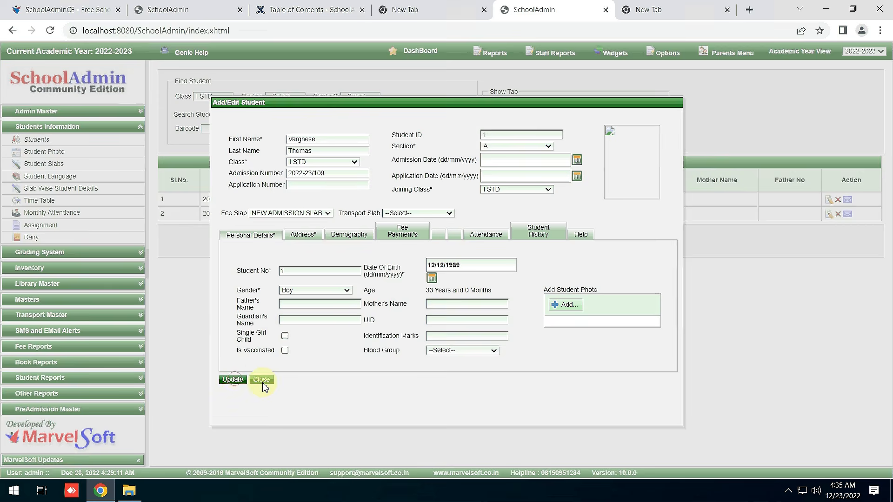
click(262, 381)
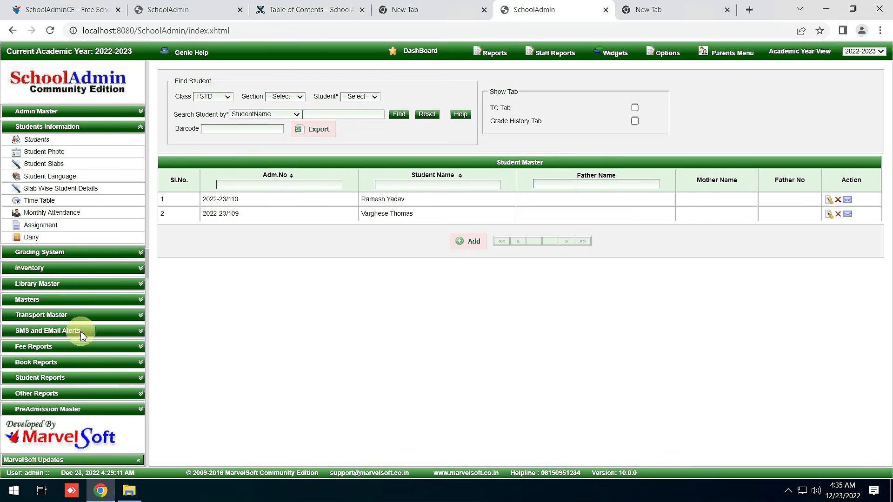
Look over the Fees and Fee Groups master lists.
click(57, 347)
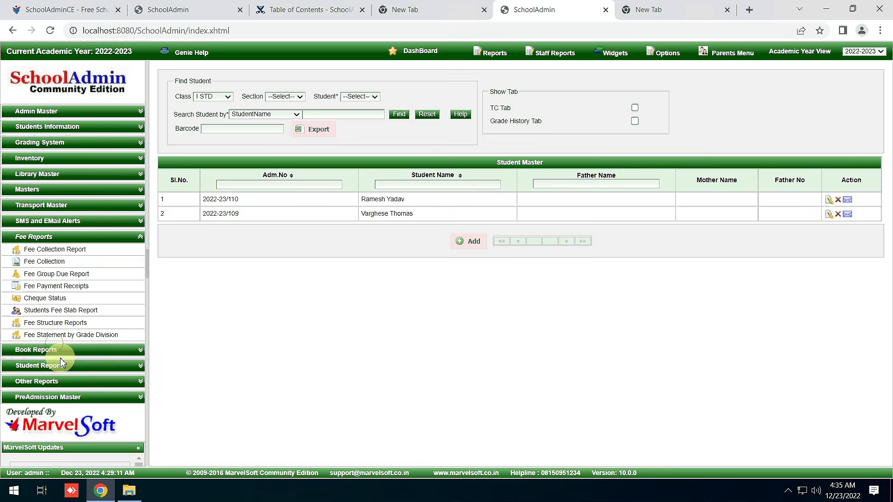
click(41, 190)
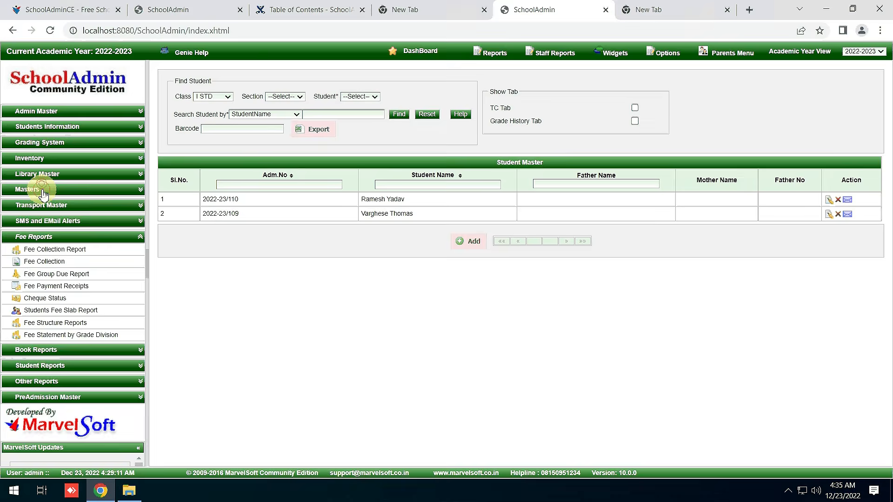
click(51, 276)
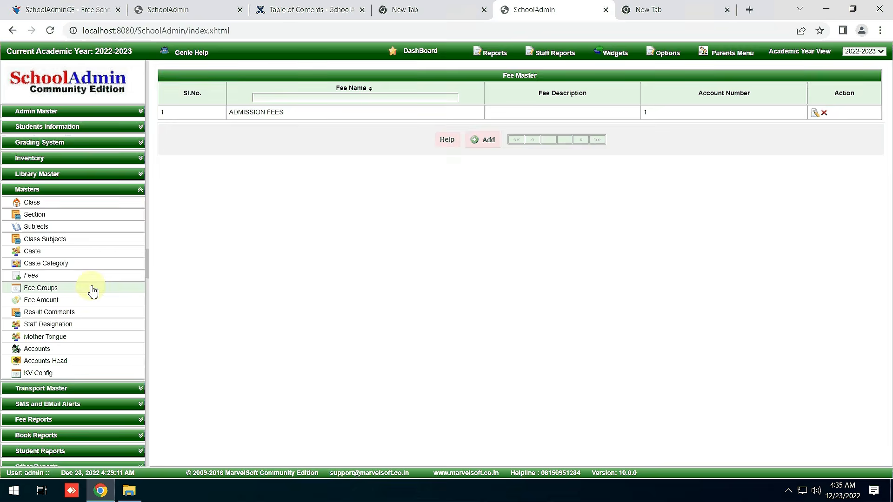
click(92, 288)
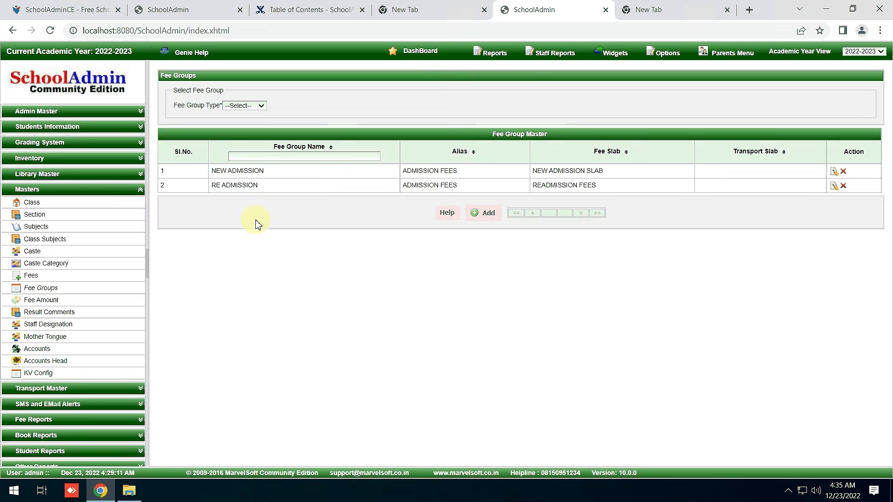
Show the FEE_SLAB entries in KV Config, then go to the Fee Amounts page.
click(39, 372)
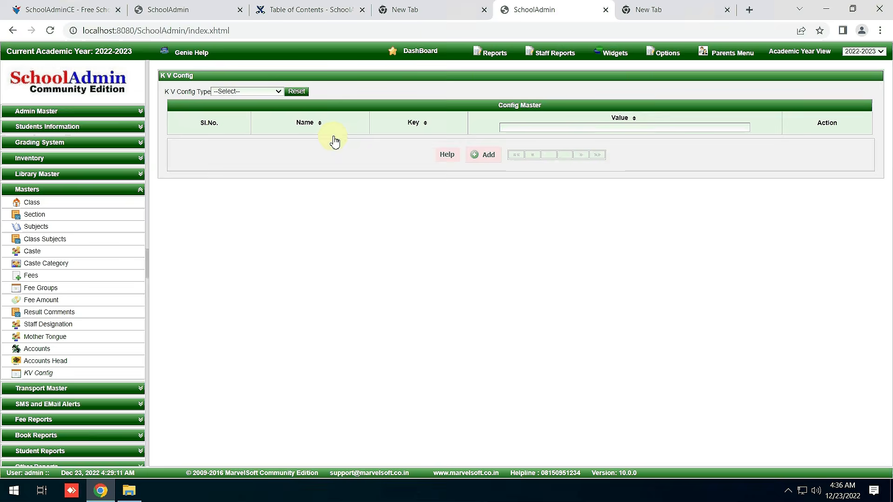
click(263, 92)
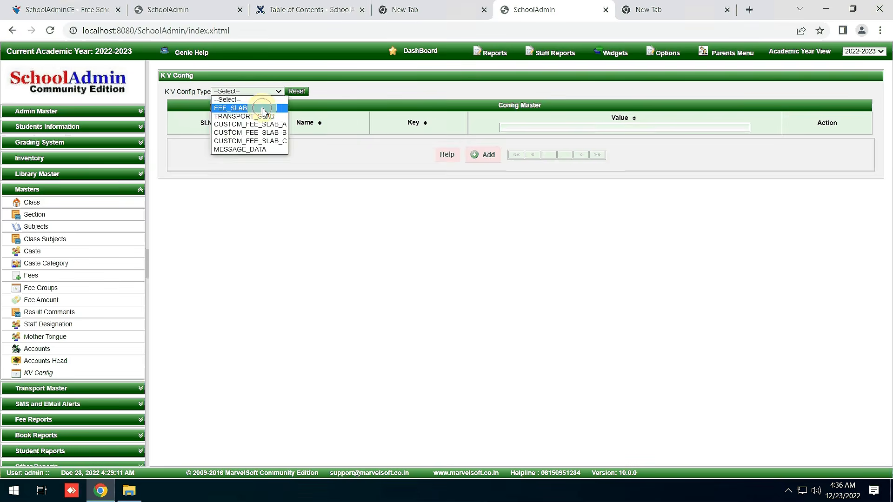
click(263, 109)
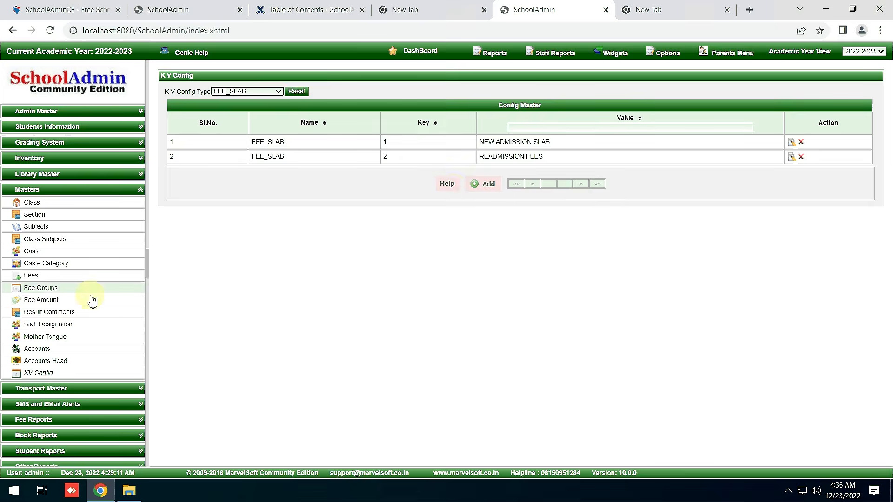
click(73, 303)
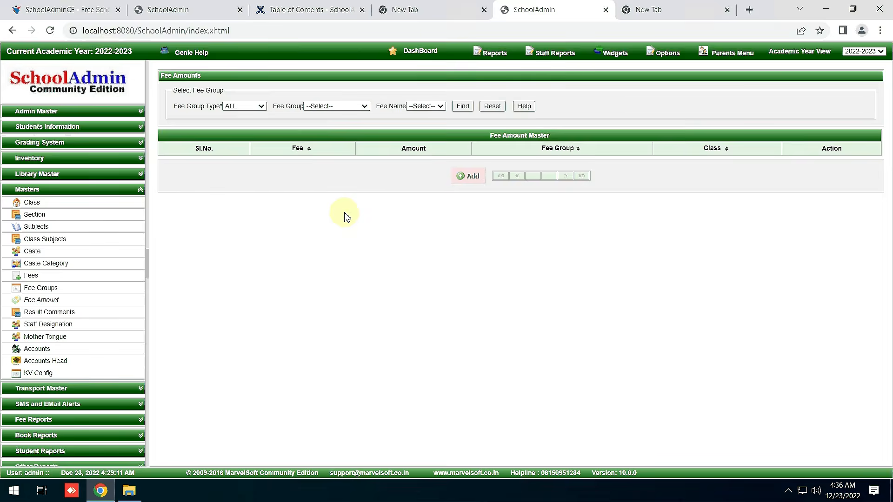
Start a new fee amount with ADMISSION FEES as the fee.
click(337, 106)
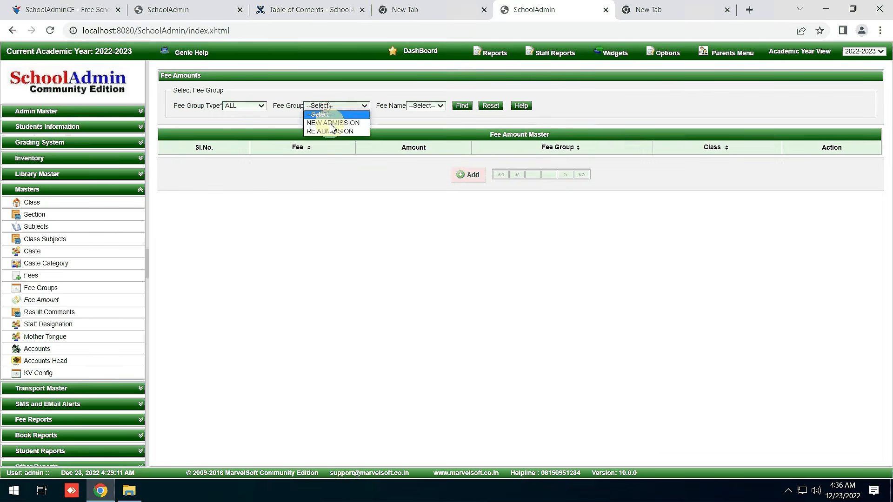
click(470, 179)
click(468, 176)
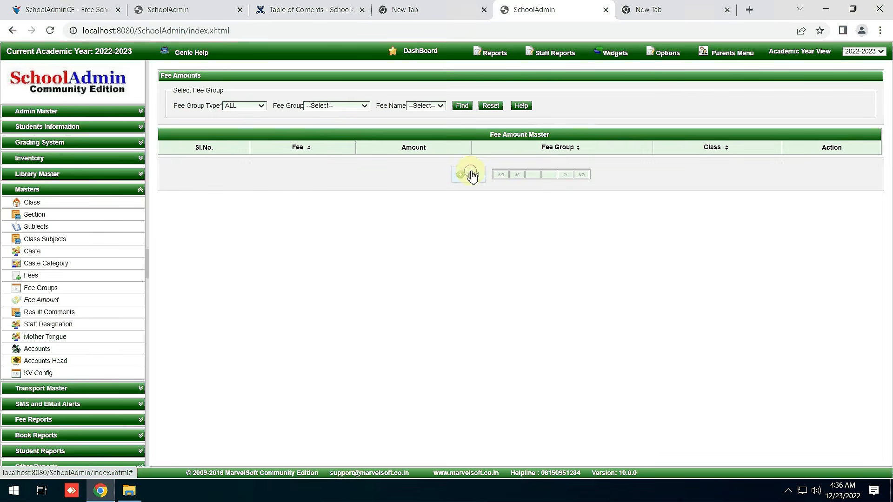
click(254, 227)
Set the fee group to NEW ADMISSION, select the Amount, and minimize the remote session.
click(253, 243)
click(456, 226)
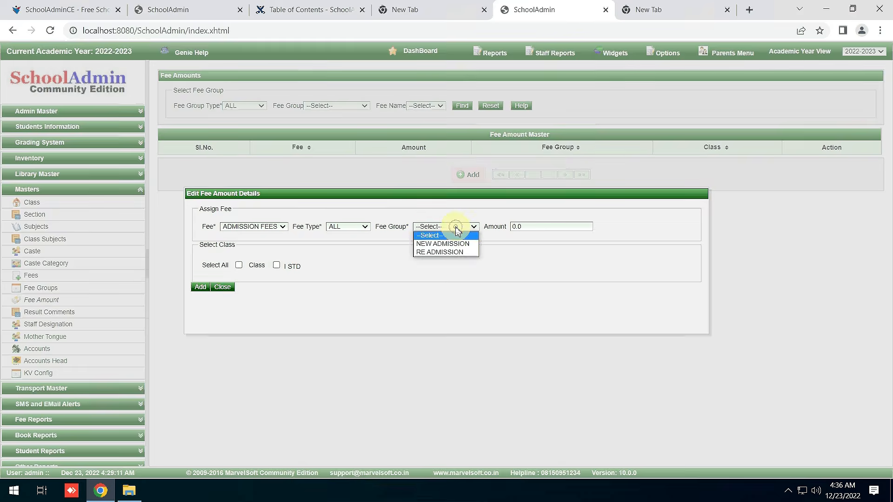
click(454, 245)
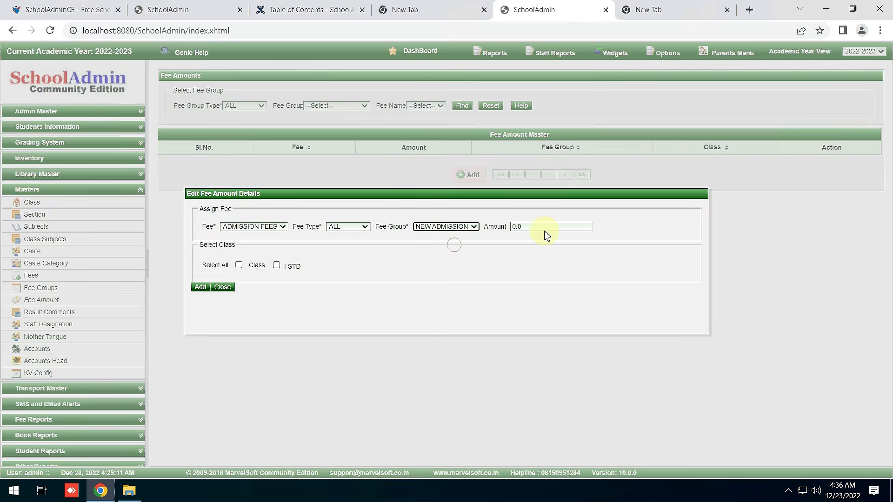
click(543, 231)
mouse_move(527, 10)
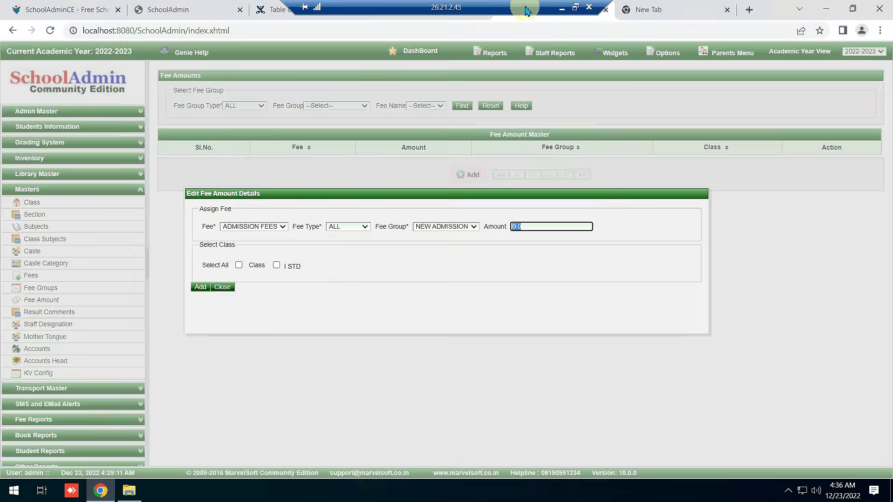
click(559, 7)
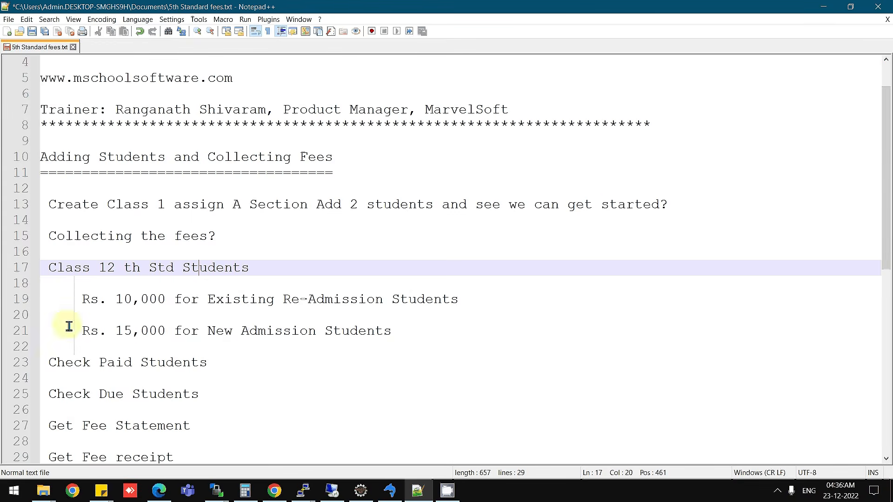
drag(74, 330, 399, 334)
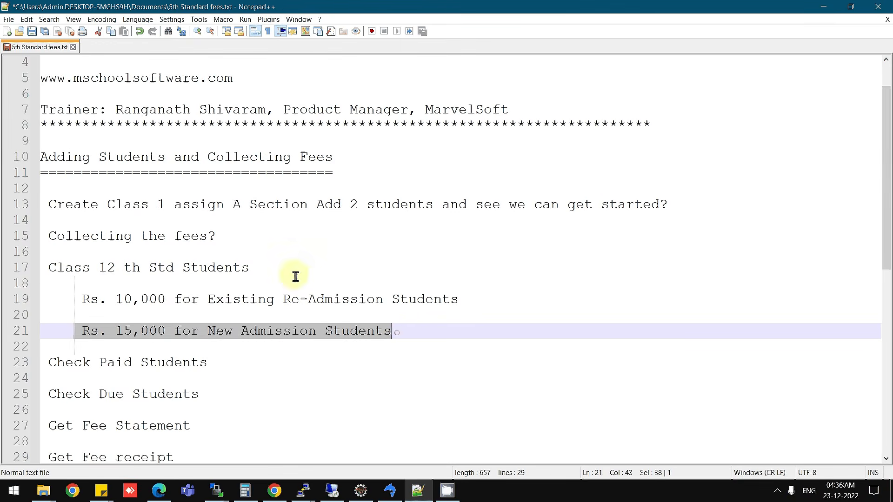
drag(155, 205, 256, 206)
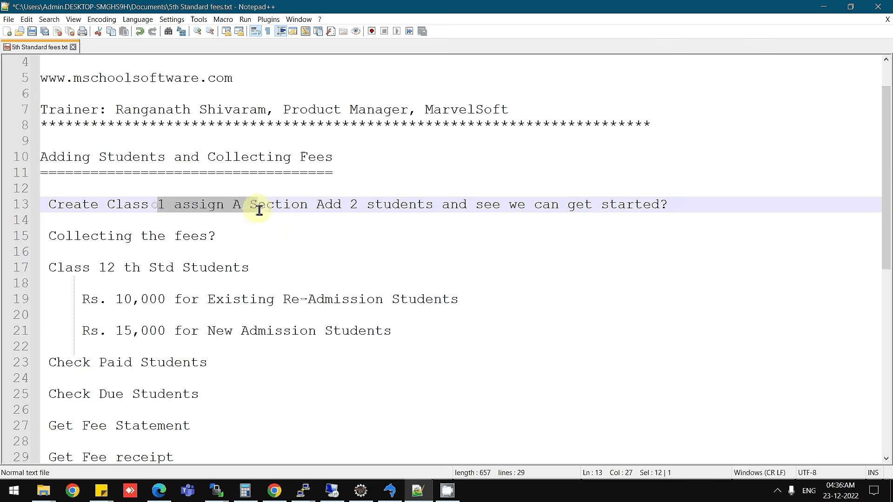
drag(56, 330, 410, 333)
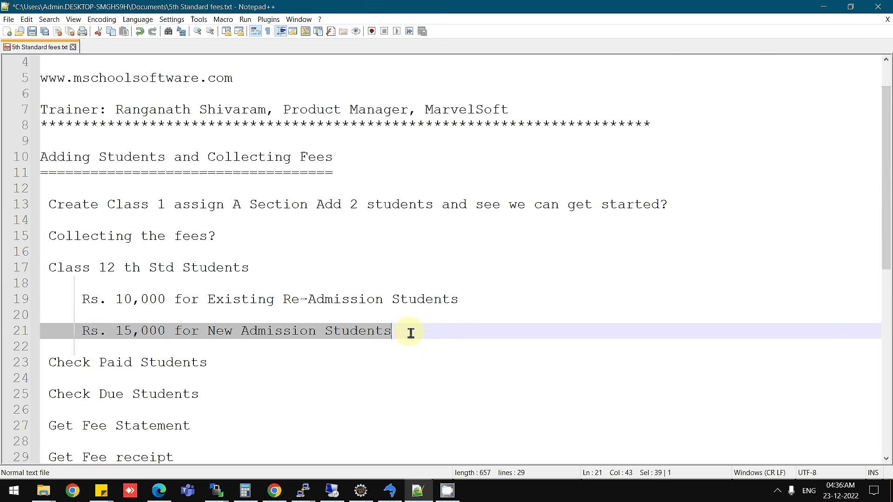
click(259, 316)
drag(82, 302, 460, 299)
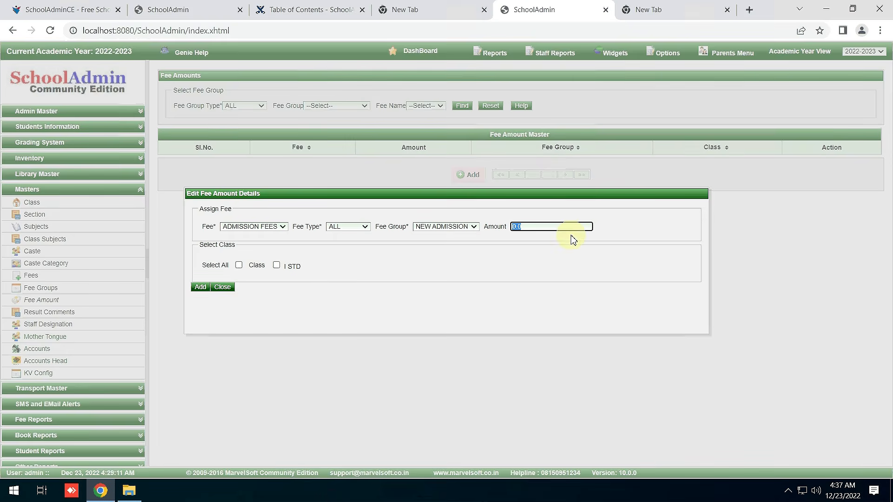
Save a NEW ADMISSION admission fee of 15000 for I STD.
text(15000)
click(276, 266)
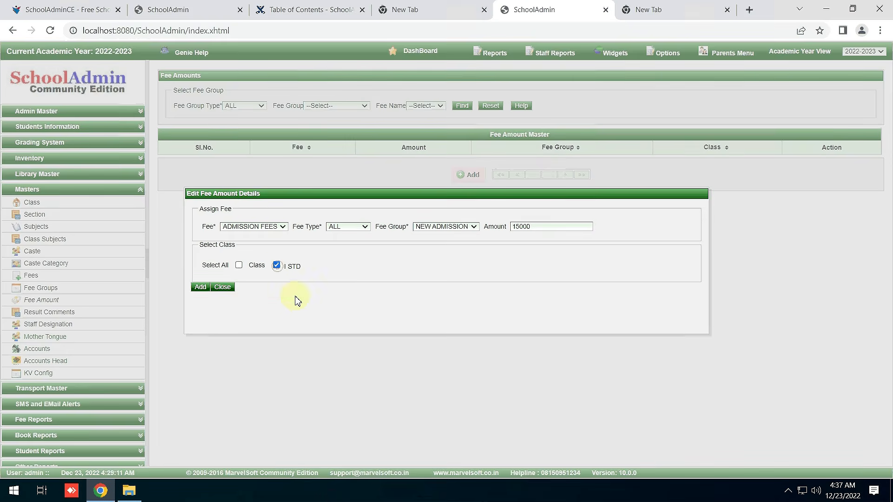
click(203, 292)
Add an ADMISSION FEES amount of 10000 for I STD in the RE ADMISSION group.
click(263, 227)
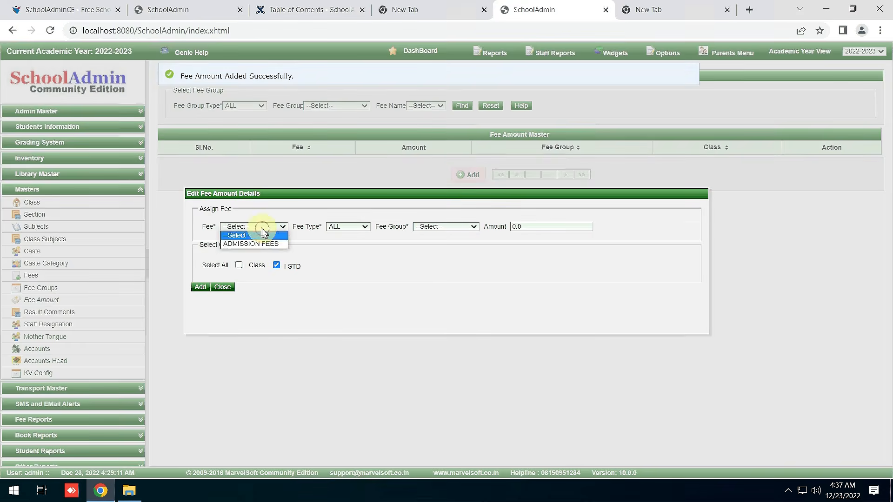
click(261, 243)
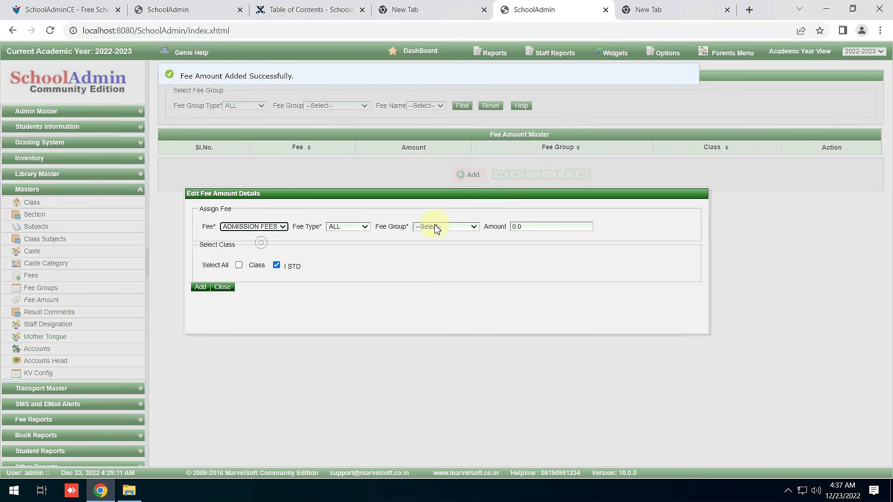
click(435, 227)
click(442, 252)
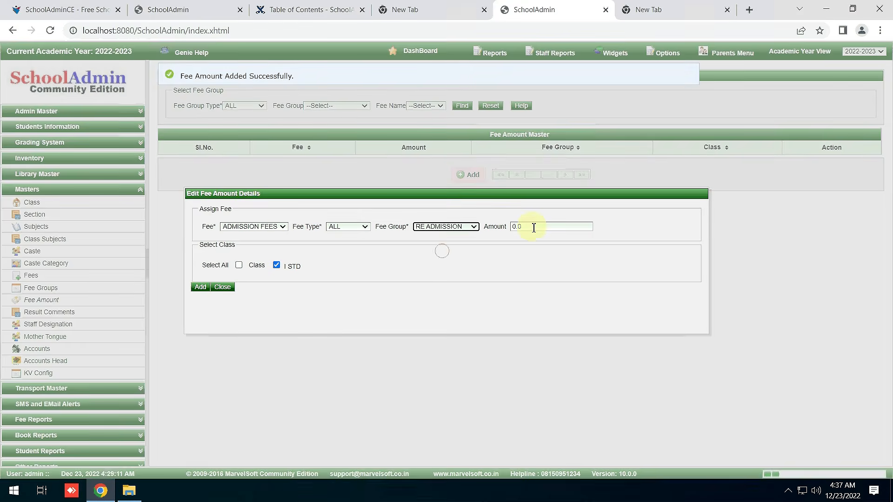
double_click(534, 228)
text(1000)
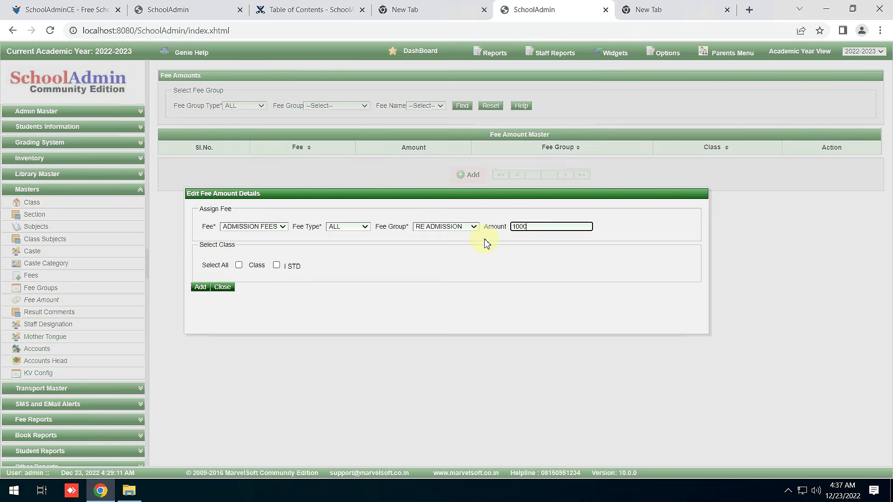
text(0)
click(277, 265)
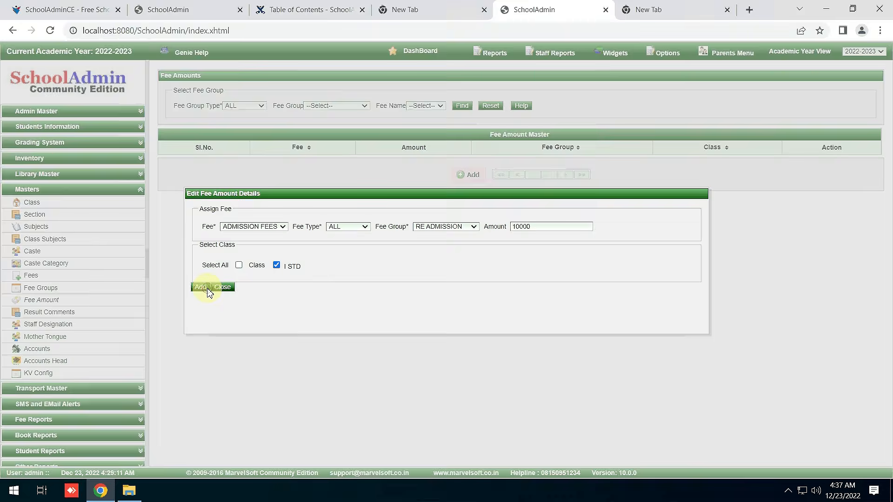
click(207, 289)
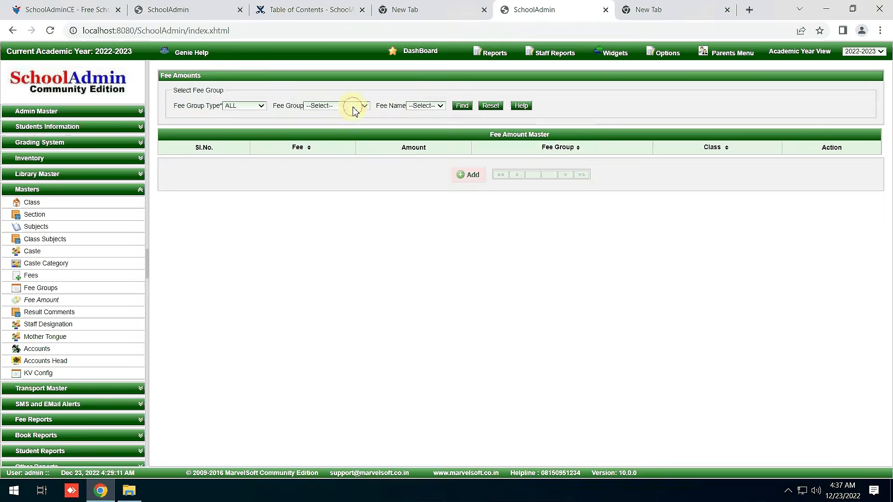
Filter Fee Amounts by NEW ADMISSION and ADMISSION FEES to check the saved amount.
click(355, 111)
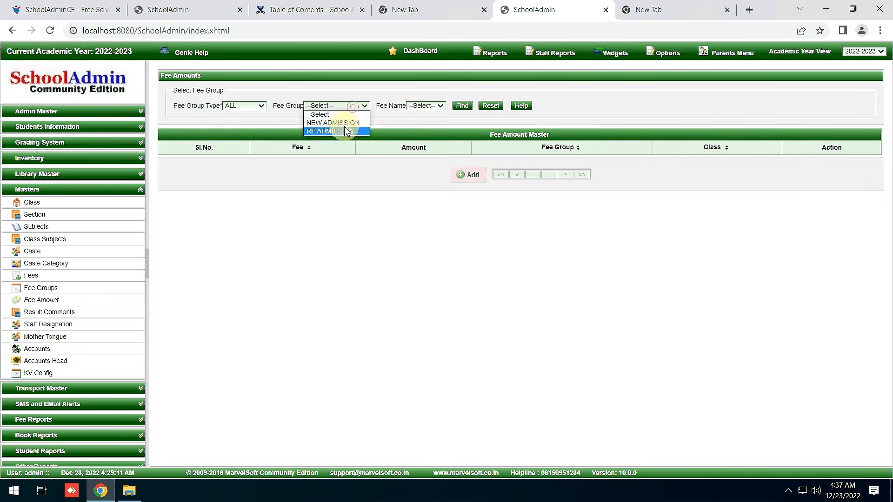
click(344, 125)
click(444, 111)
click(455, 120)
click(486, 112)
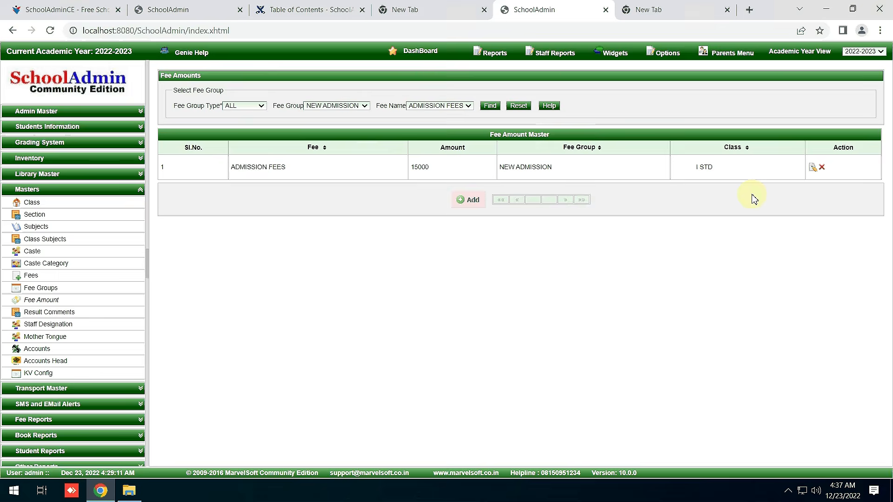
Switch the filter to RE ADMISSION to list the 10000 I STD entry, then collapse Masters.
click(434, 108)
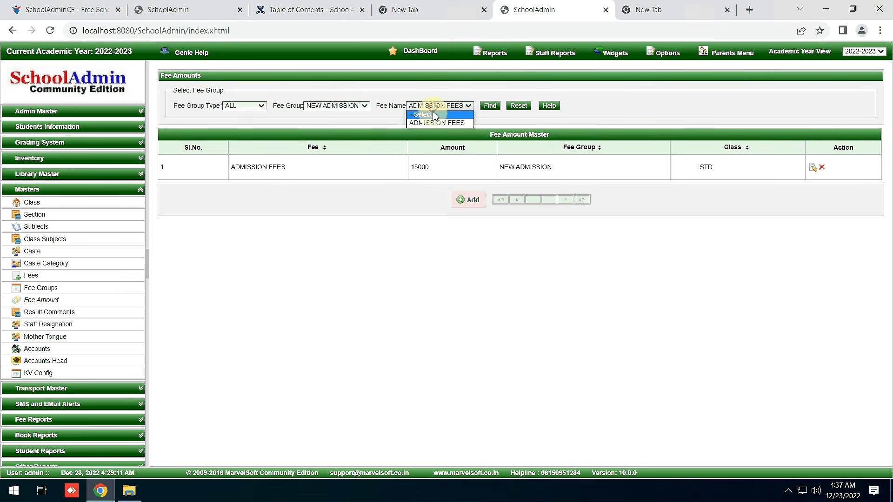
click(344, 107)
click(334, 132)
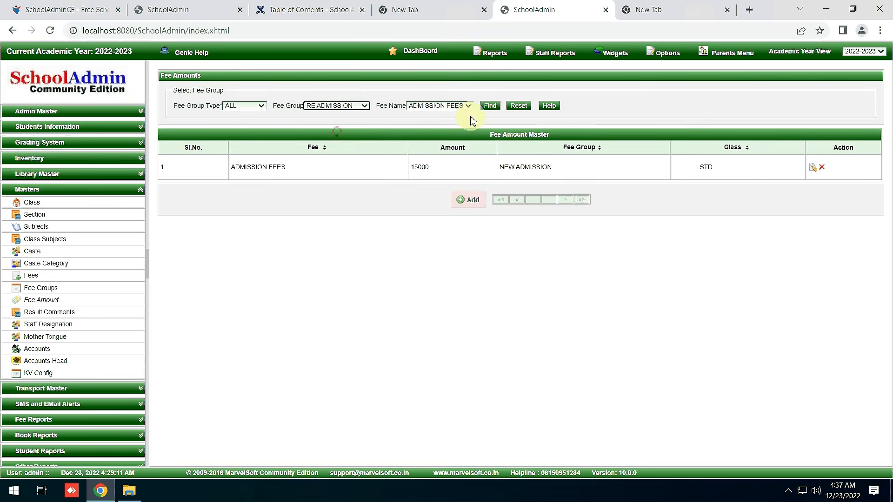
click(484, 107)
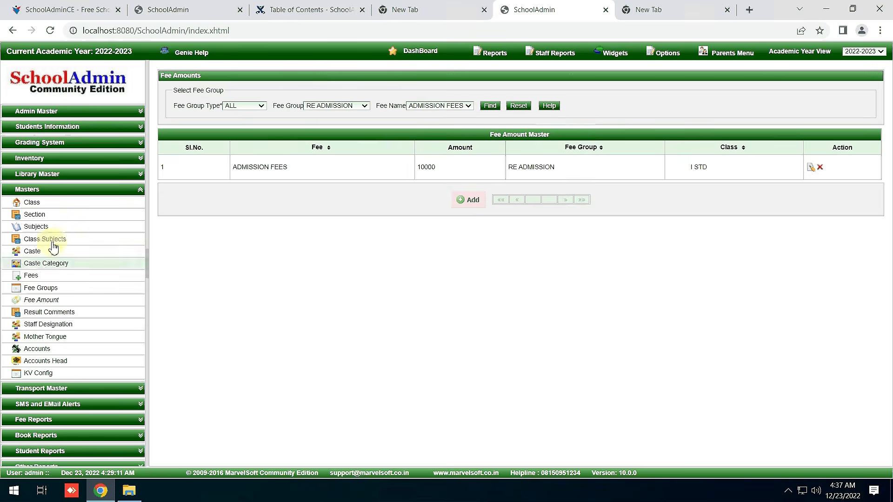
click(48, 188)
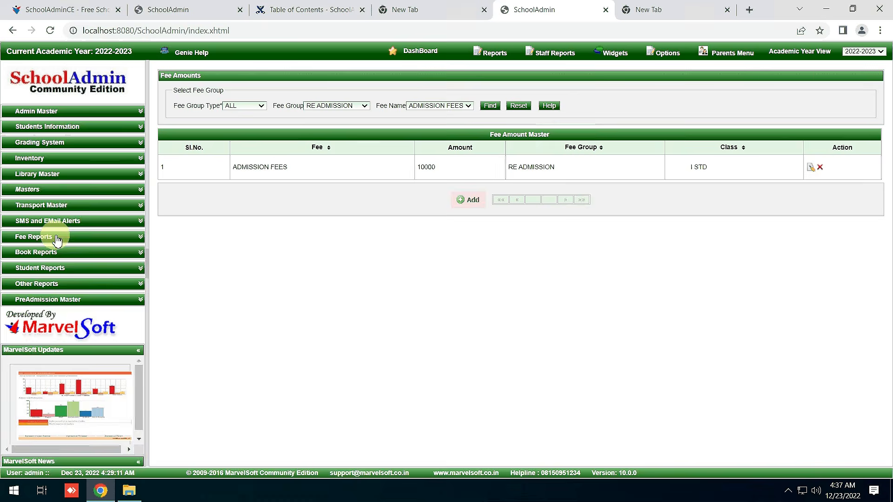
Open the Regular Fees Structure report for I STD and show it slab-wise.
click(57, 239)
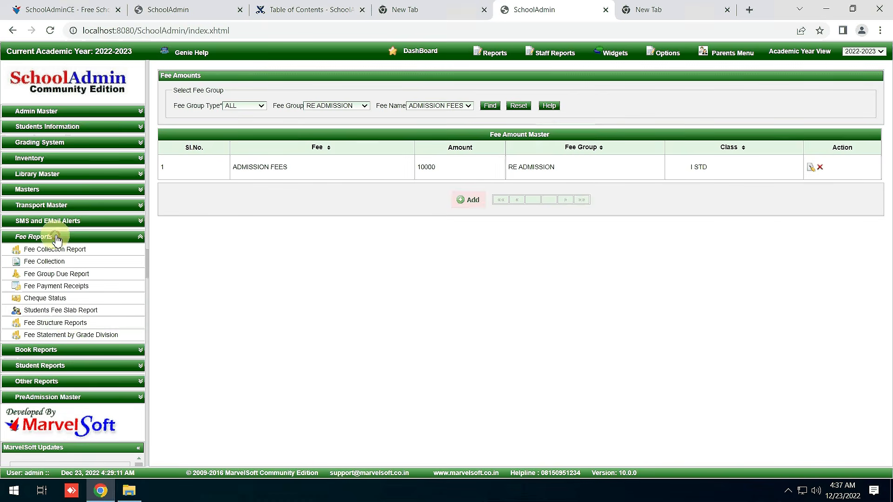
click(70, 327)
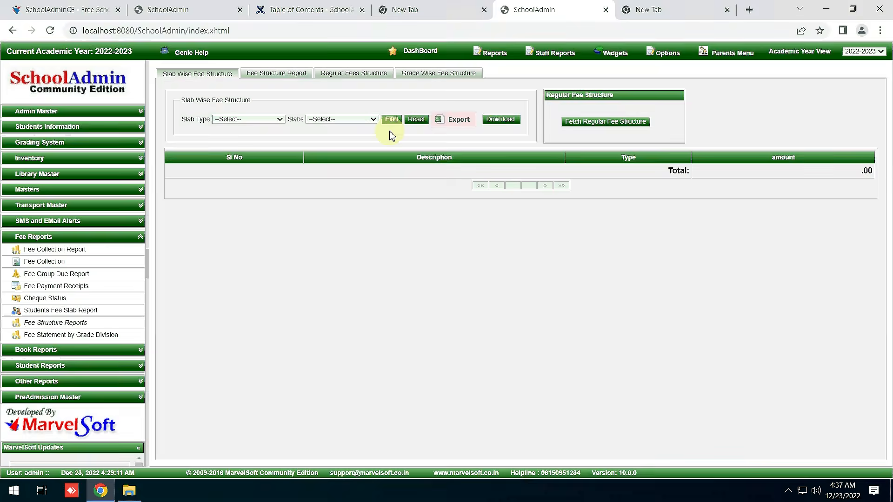
click(356, 74)
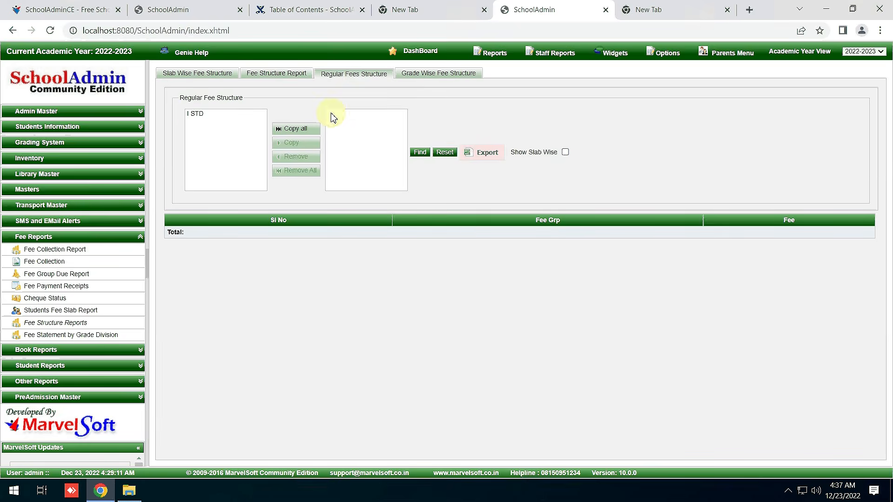
double_click(194, 114)
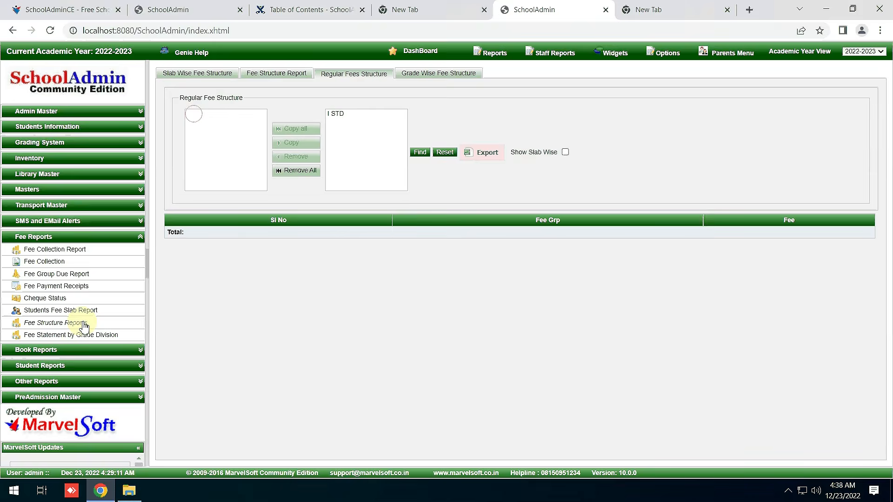
click(565, 152)
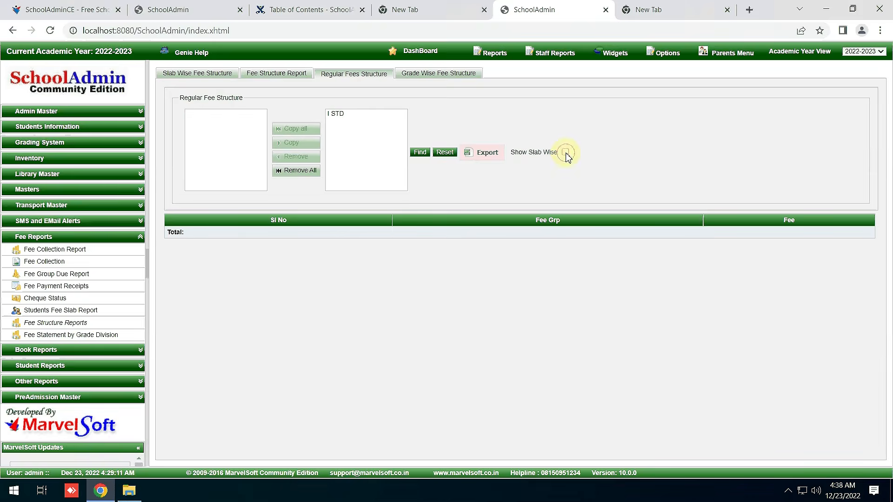
click(418, 153)
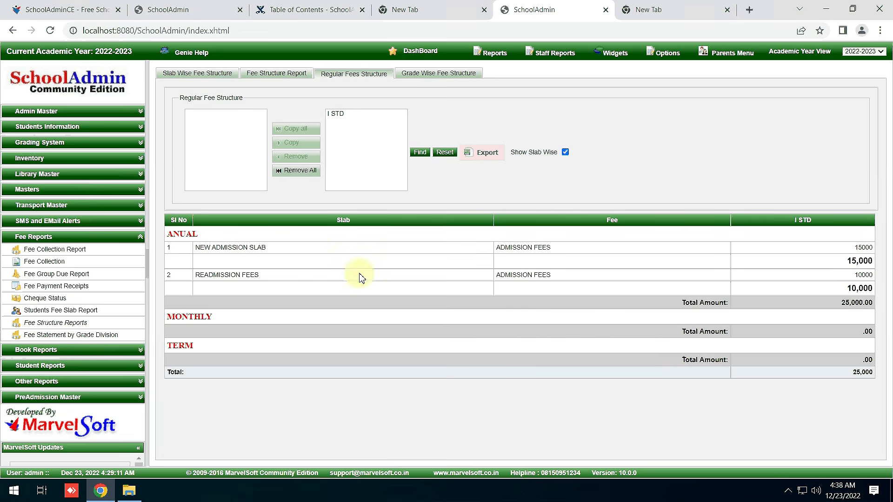
Review the NEW ADMISSION SLAB and READMISSION FEES rows, then export as regularFeeStructure.xls.
triple_click(232, 248)
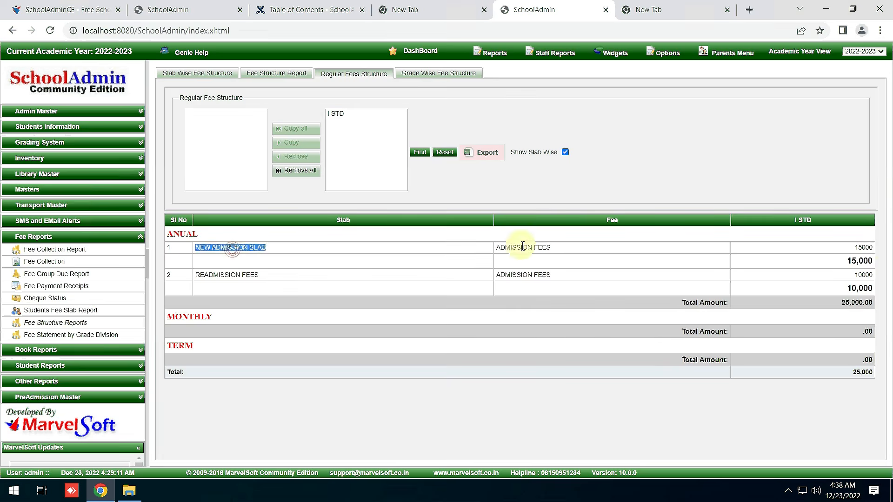
triple_click(522, 247)
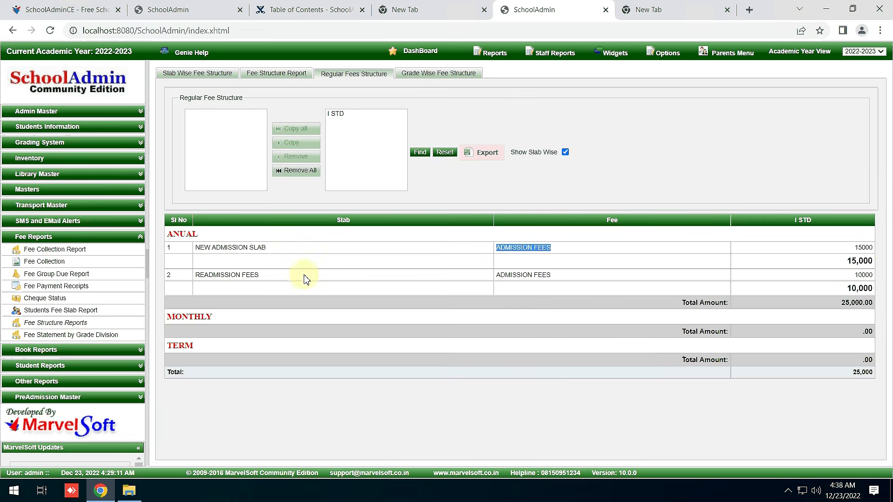
triple_click(250, 274)
triple_click(865, 275)
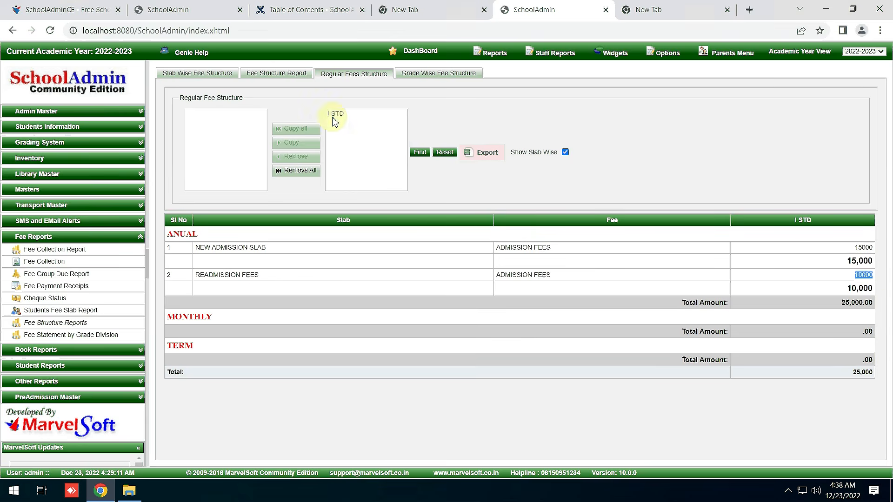
triple_click(803, 219)
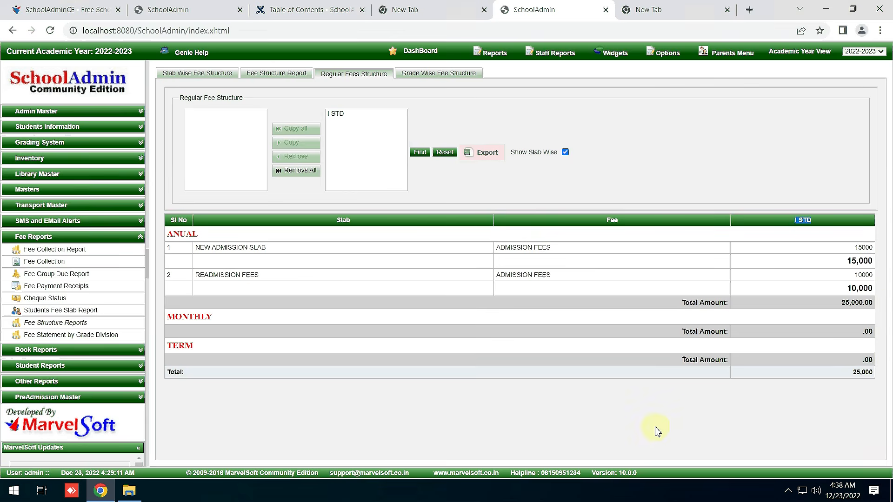
click(481, 158)
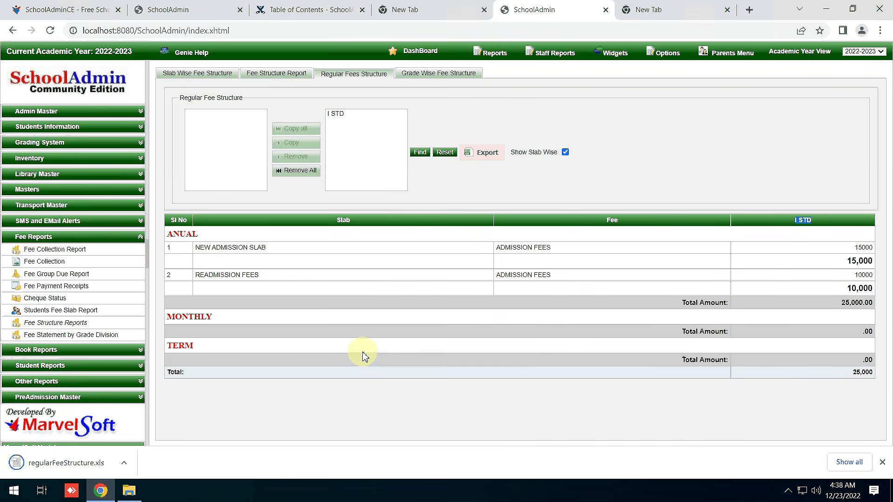
Open the downloaded regularFeeStructure.xls and complete OpenOffice's recovery of the crashed documents.
click(63, 465)
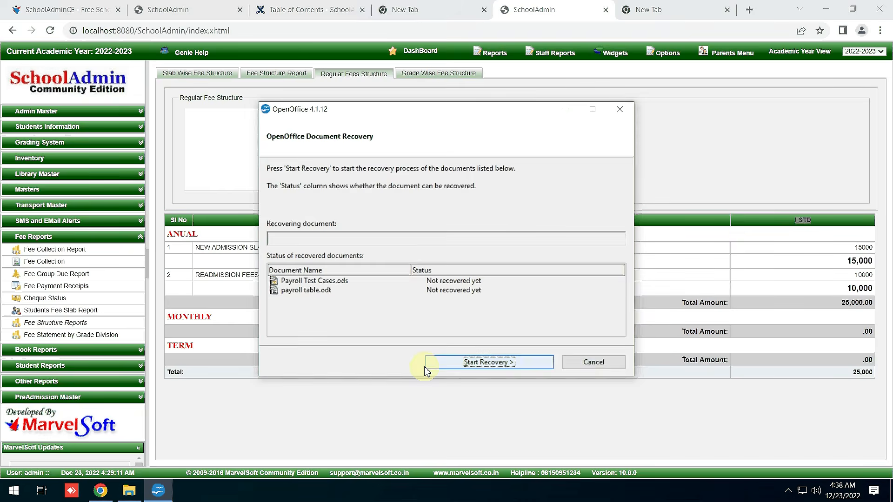
click(512, 365)
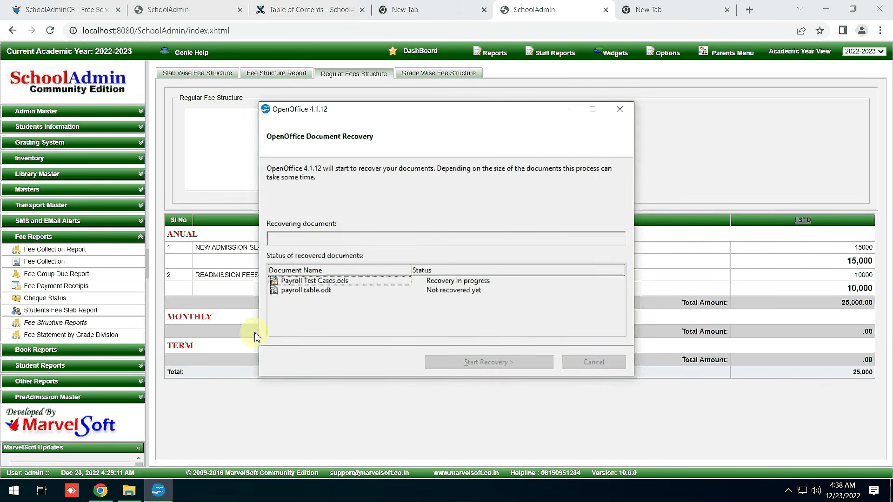
click(184, 285)
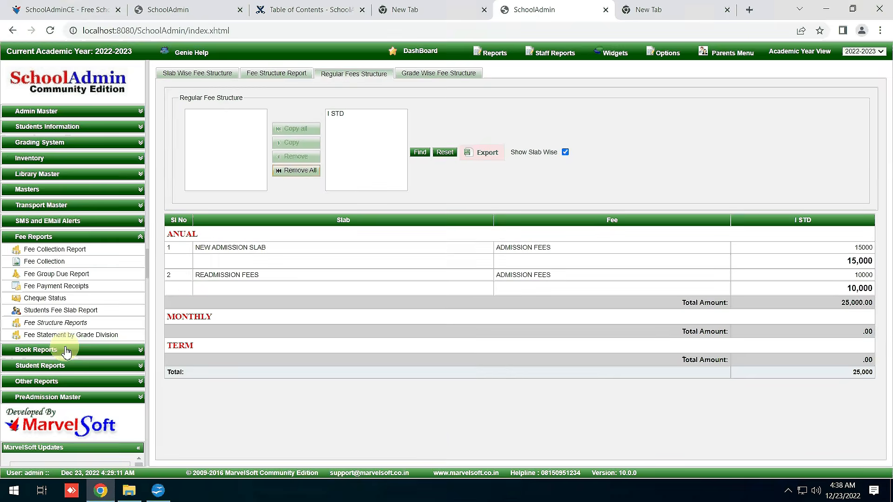
click(185, 486)
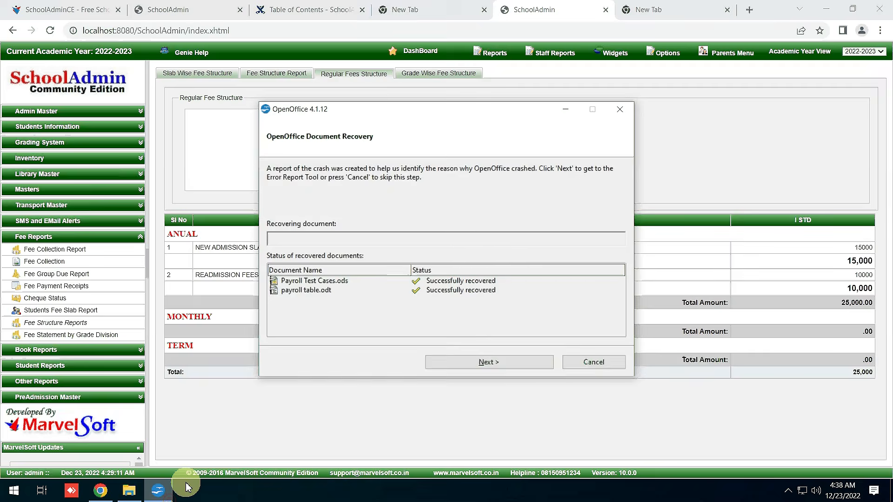
click(491, 361)
click(489, 363)
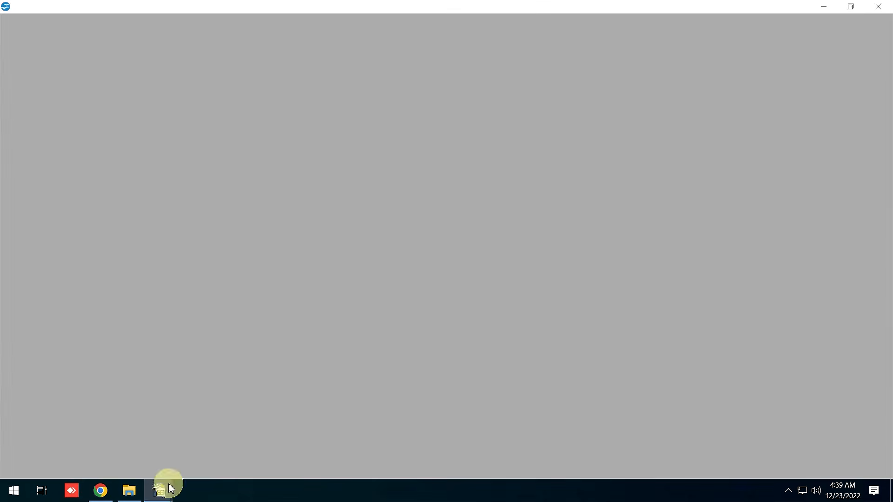
Close payroll table.odt, discarding its changes.
mouse_move(161, 493)
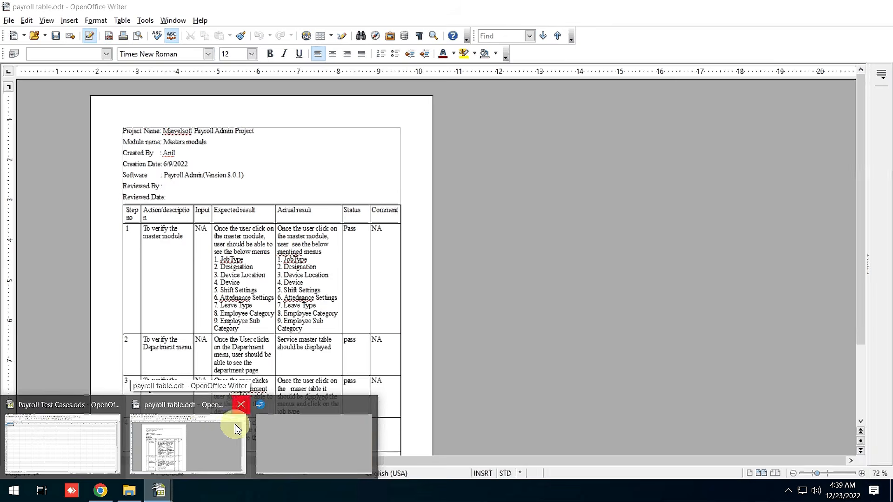
click(239, 405)
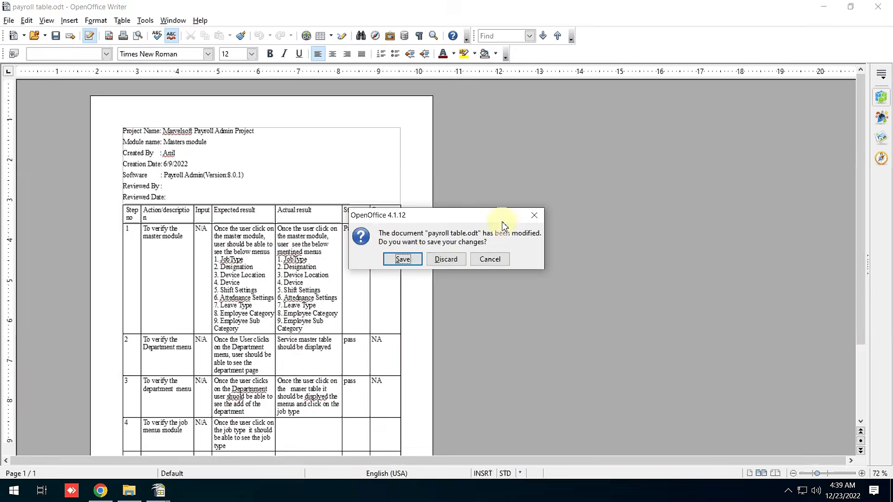
click(450, 260)
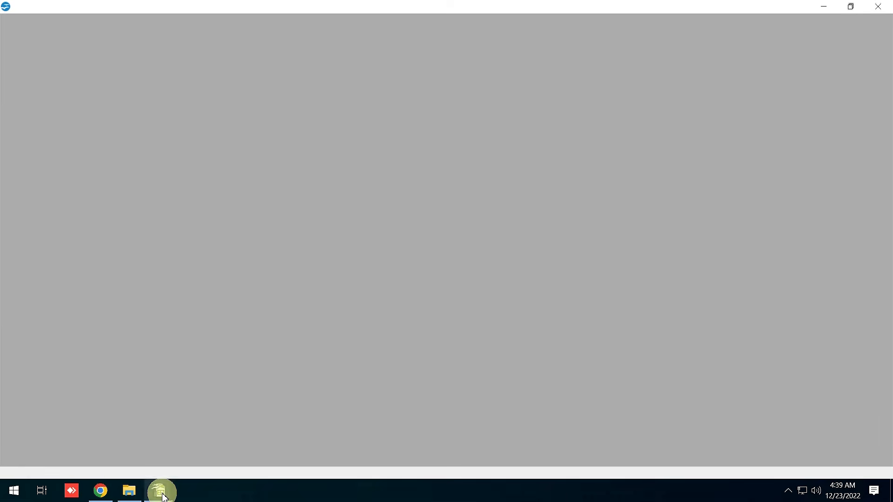
Check the regularFeeStructure.xls report in Calc (I STD total 25000), then go back to SchoolAdmin.
click(232, 449)
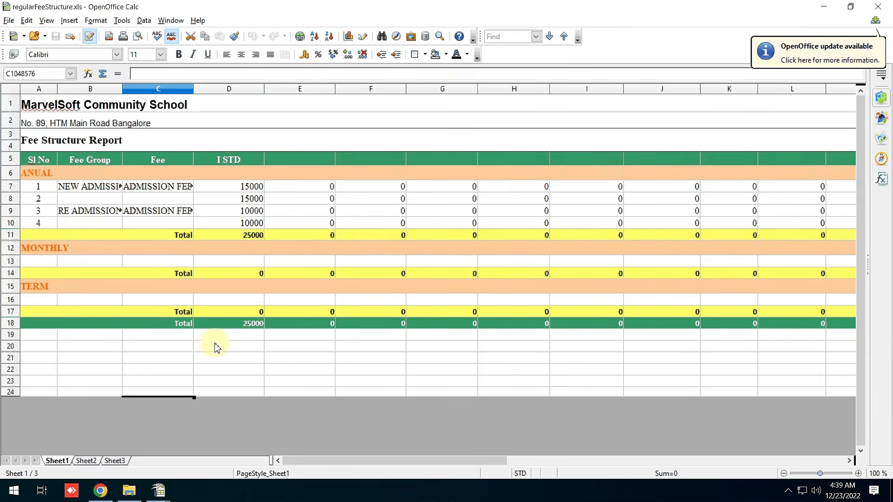
click(99, 492)
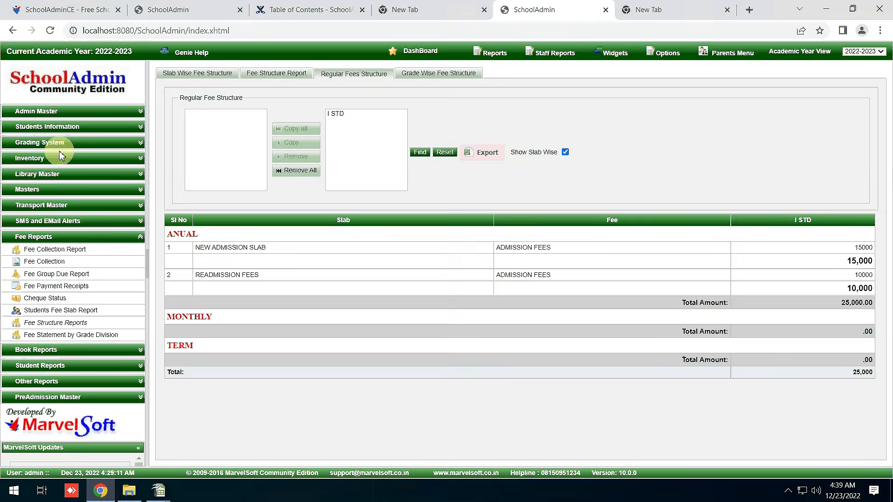
Go to Admin Master > Fee Payment and clear the pre-filled student search.
click(48, 129)
click(56, 113)
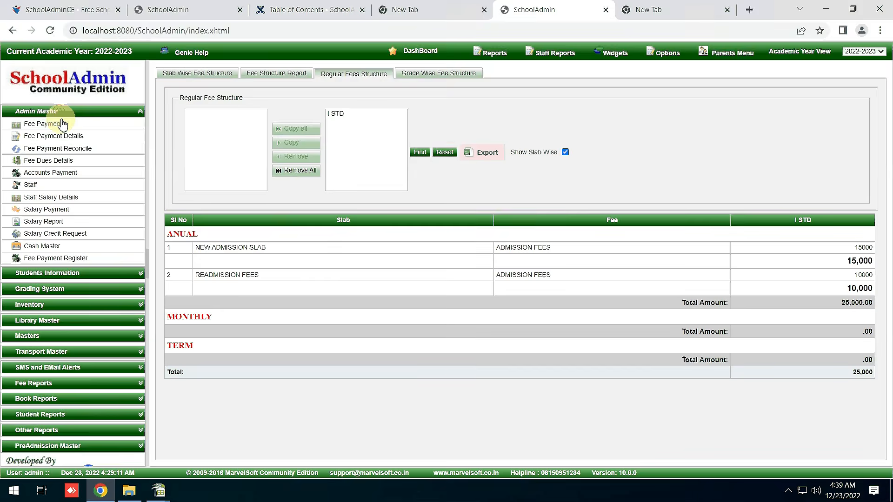
click(62, 124)
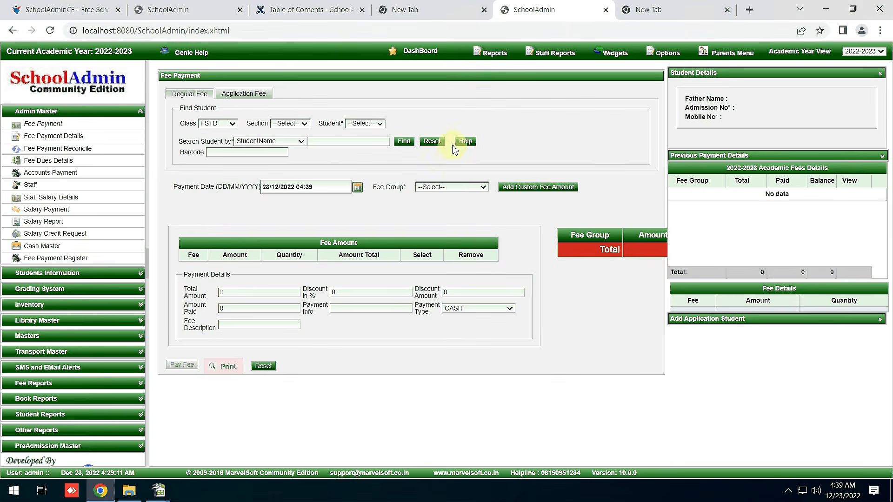
click(430, 141)
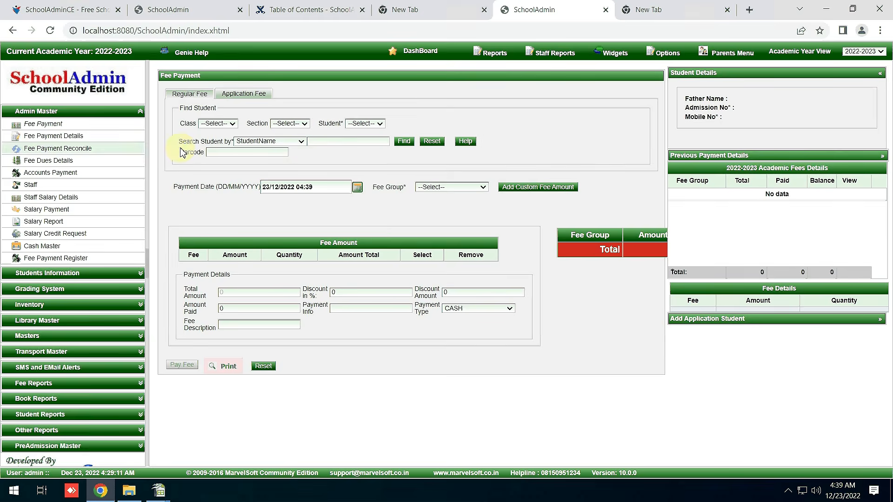
Load an I STD section A student owing a 10000 RE ADMISSION fee.
click(216, 123)
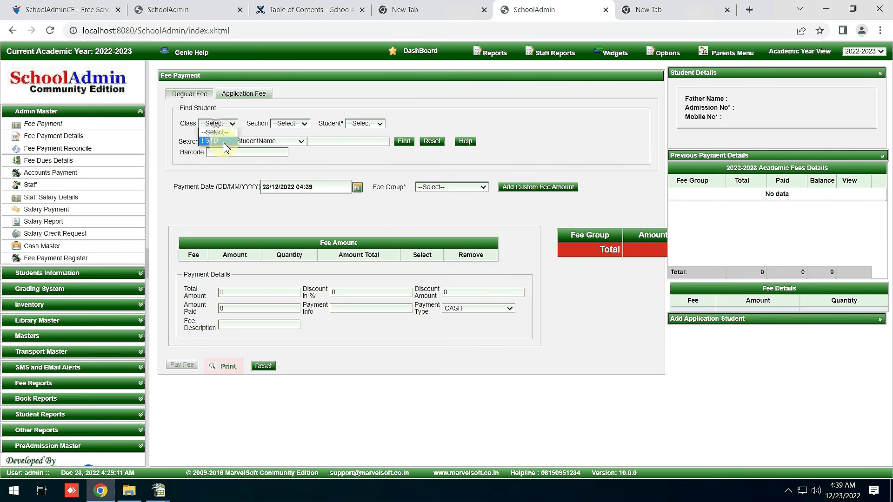
click(225, 142)
click(295, 123)
click(283, 141)
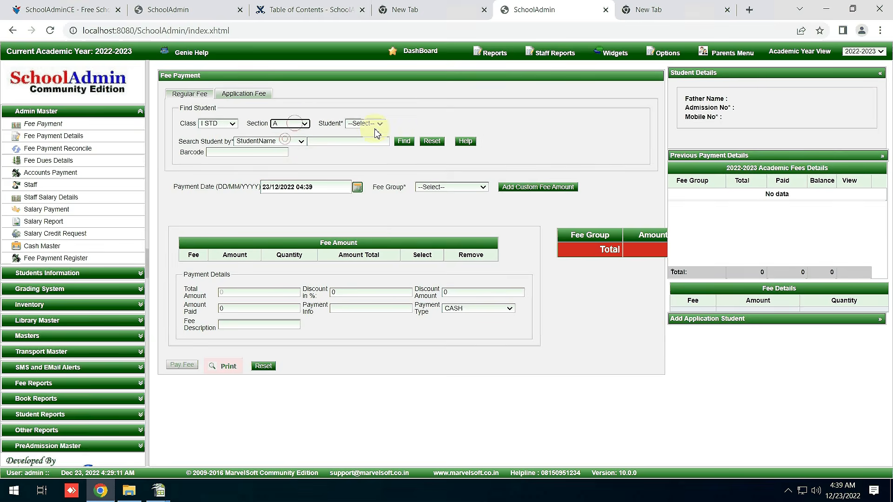
click(370, 123)
click(379, 141)
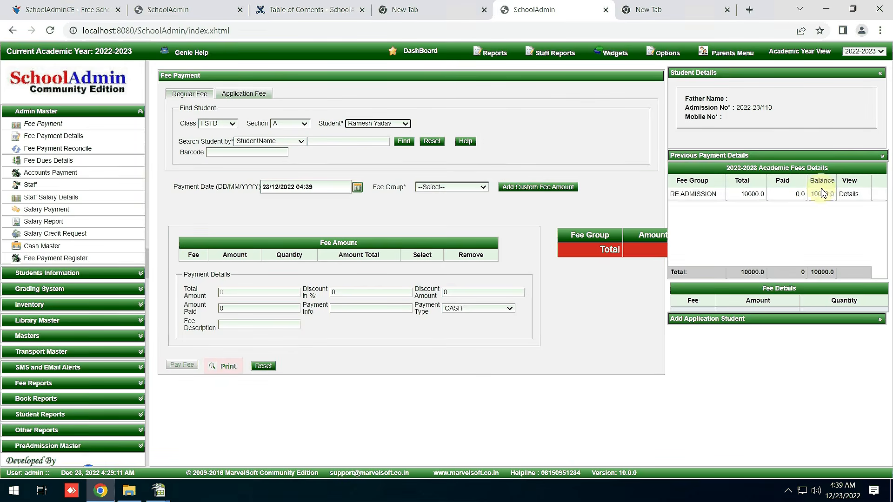
click(845, 201)
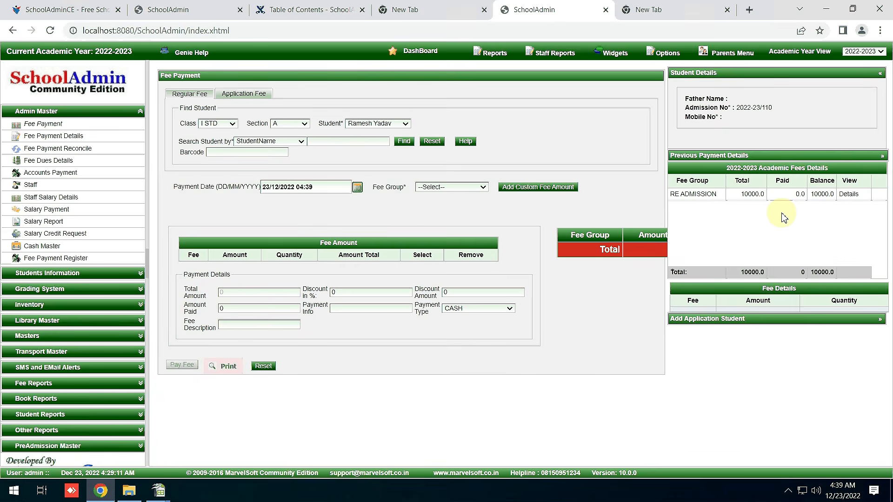
Pay the student's 10000 RE ADMISSION fee in cash.
click(478, 187)
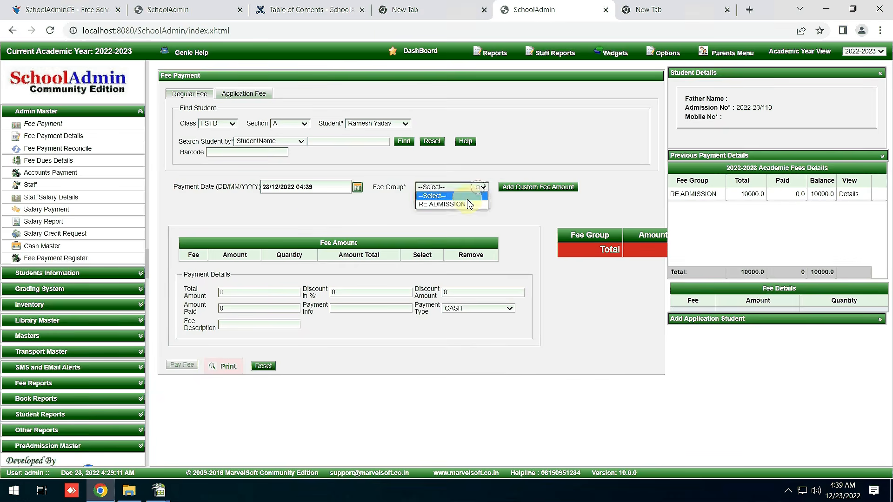
click(466, 206)
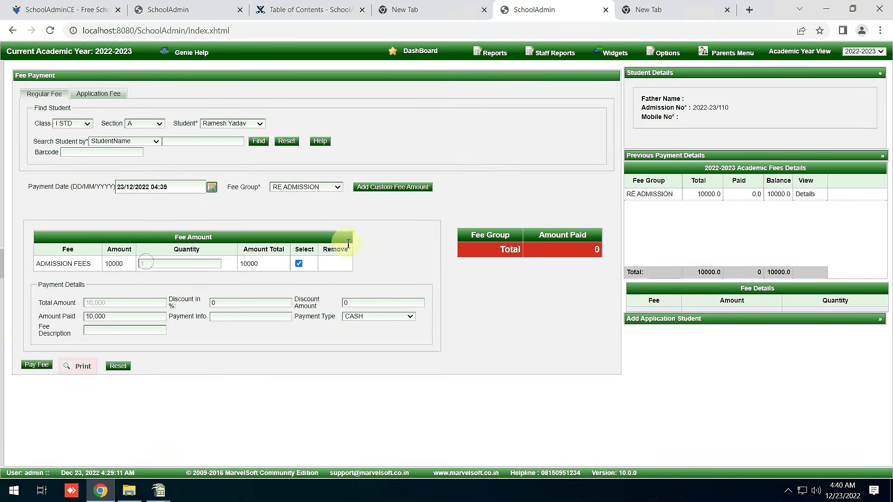
click(37, 366)
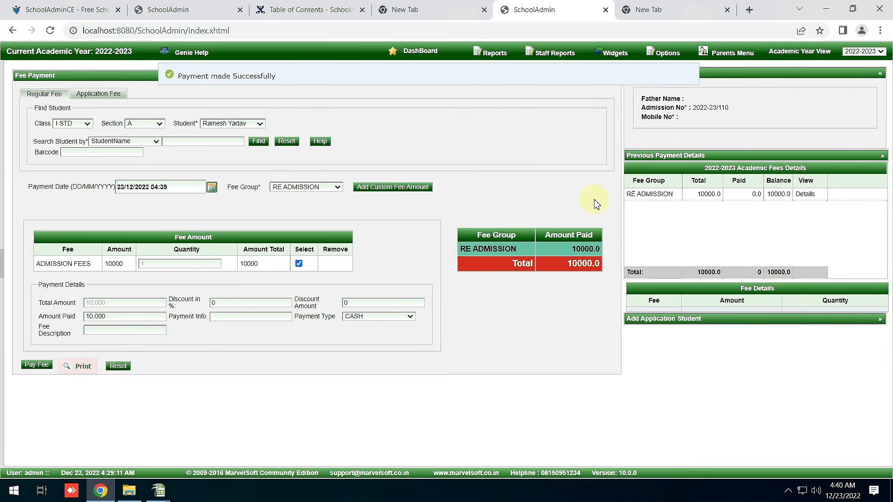
Print the fee payment receipt, view it at 150% zoom, then close it.
click(80, 369)
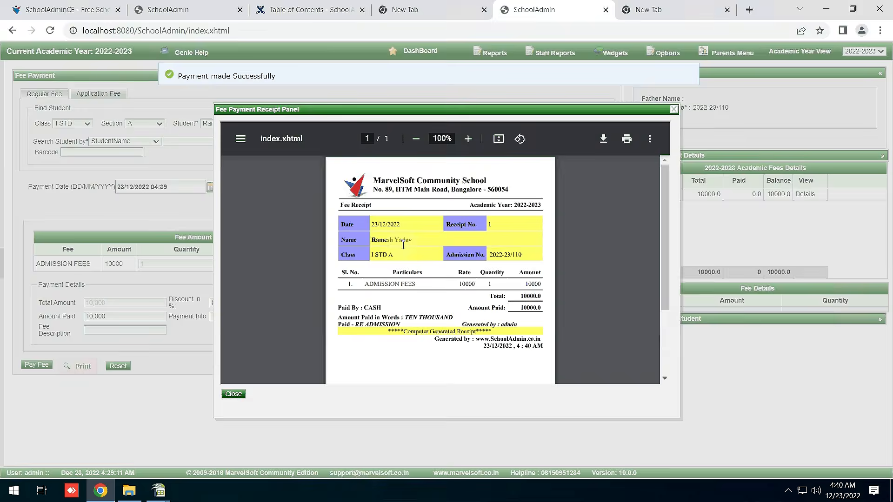
click(467, 139)
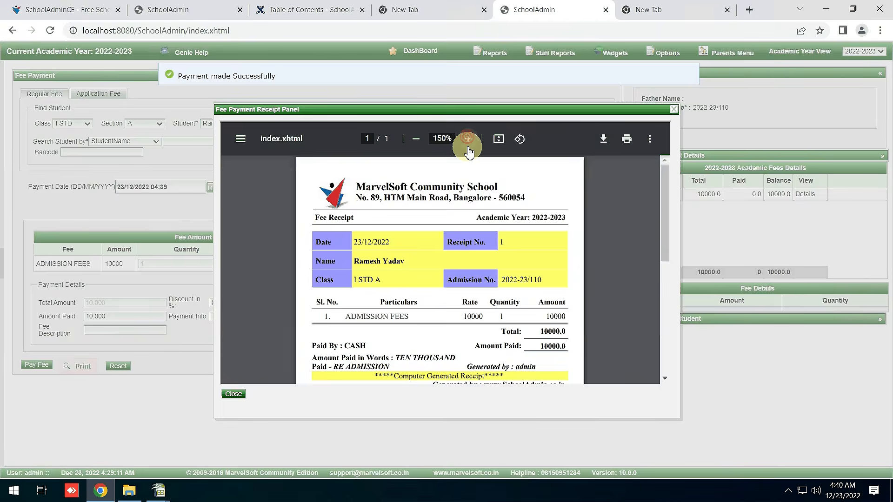
scroll(513, 283, down, 3)
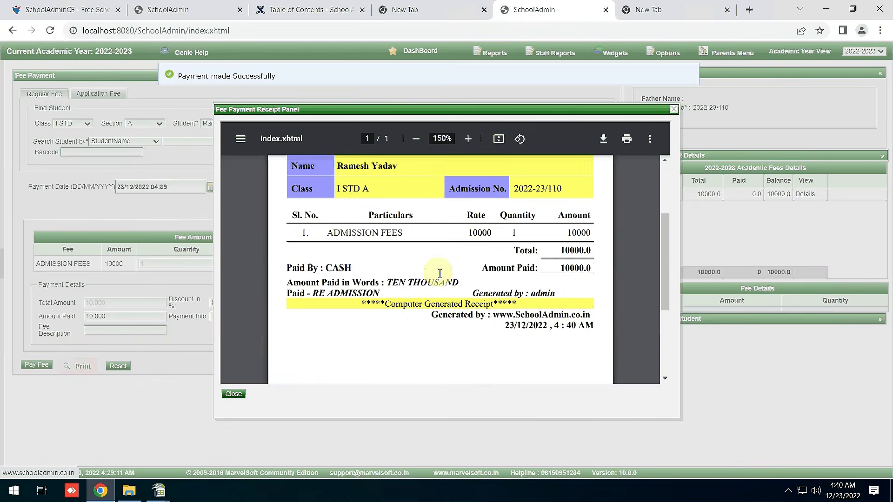
scroll(413, 318, up, 3)
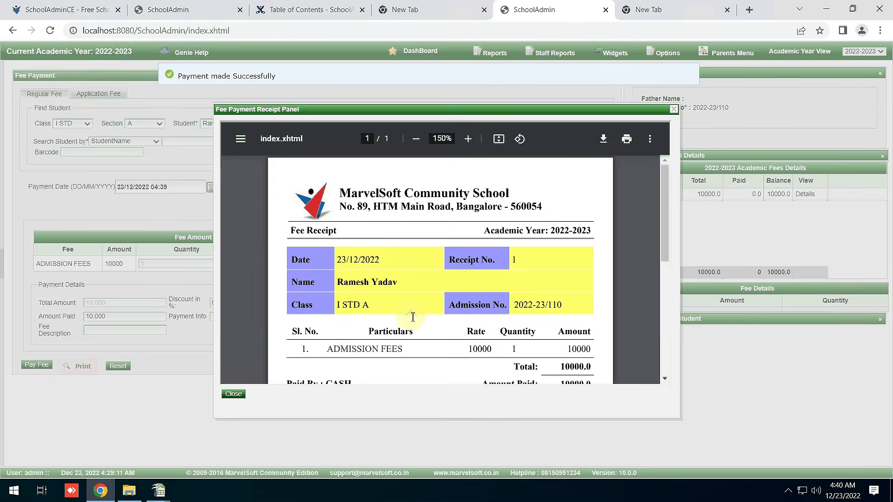
scroll(412, 317, down, 2)
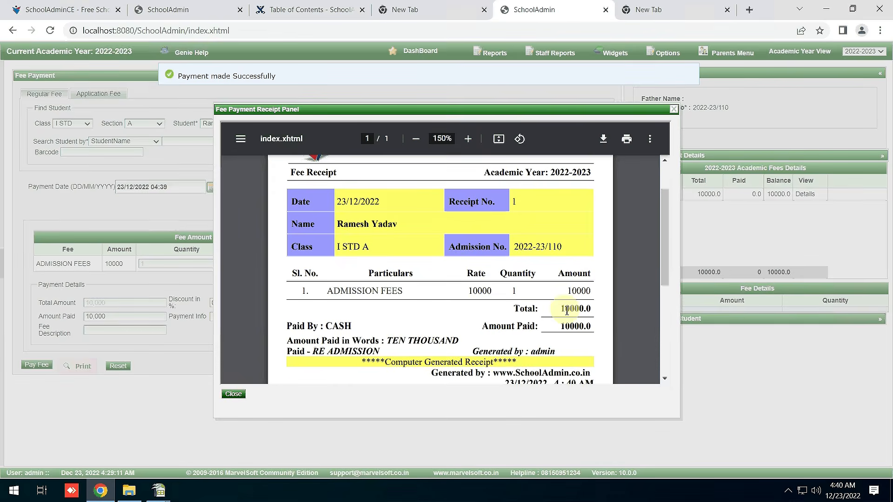
click(234, 394)
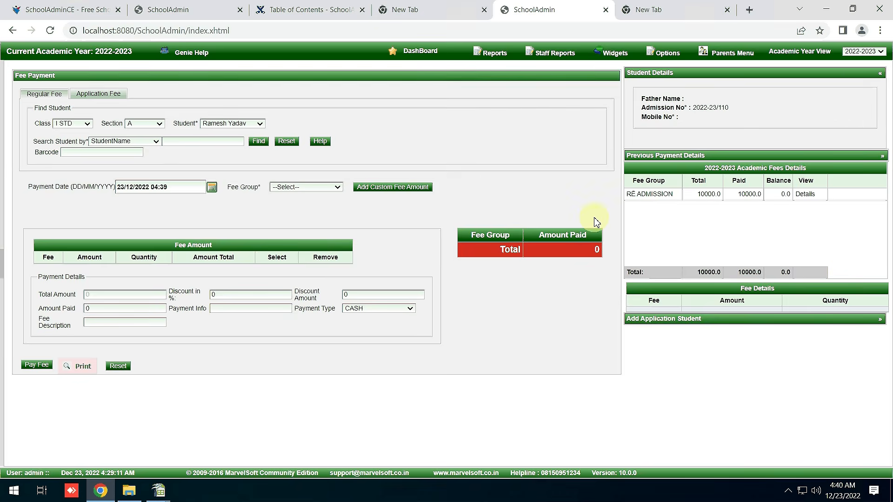
Select the second I STD A student and the NEW ADMISSION fee group.
click(227, 123)
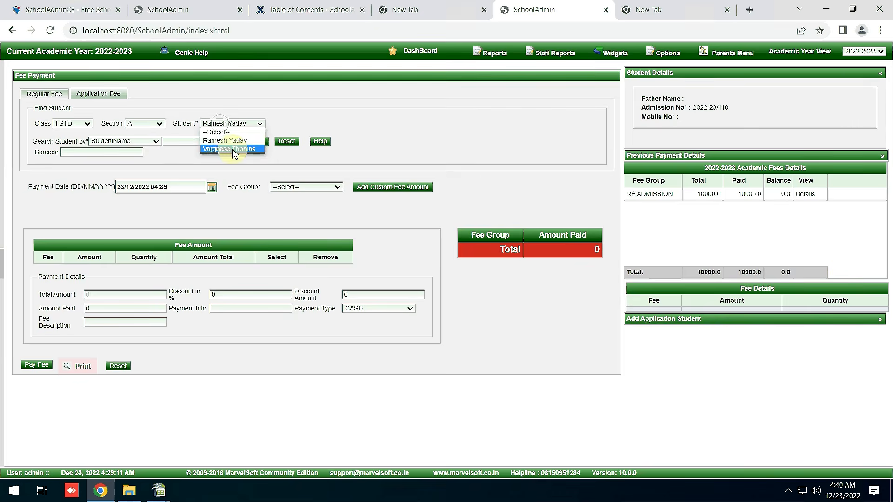
click(233, 151)
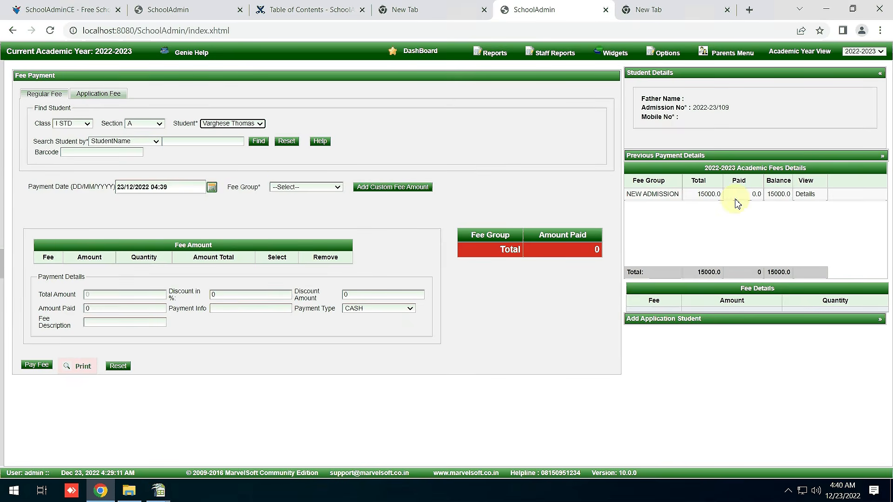
click(327, 187)
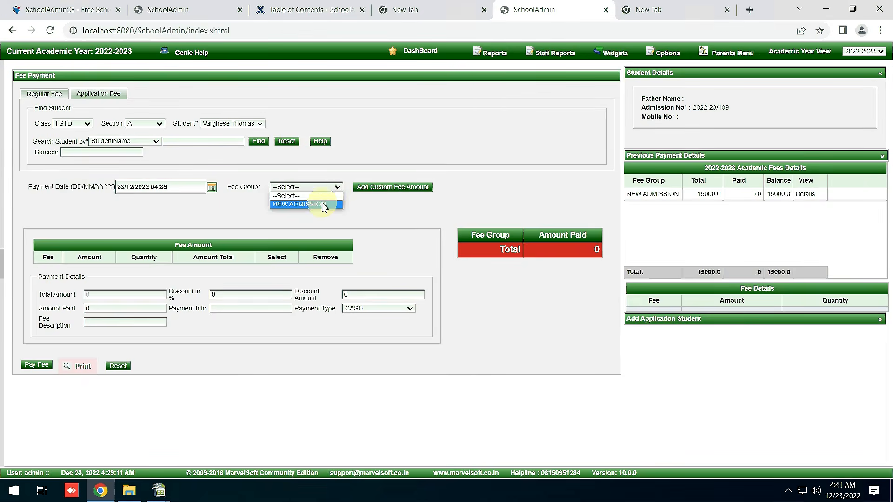
click(324, 205)
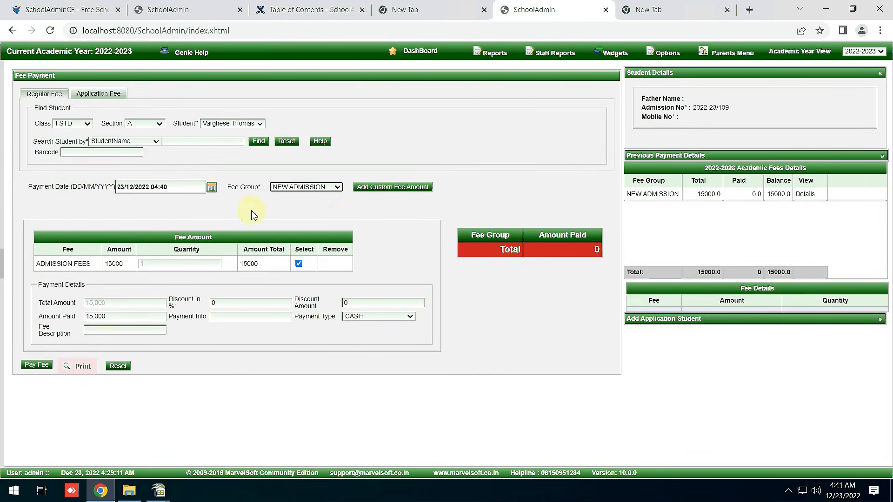
Pay 10000 toward the 15000 NEW ADMISSION fee and bring up its receipt.
double_click(128, 318)
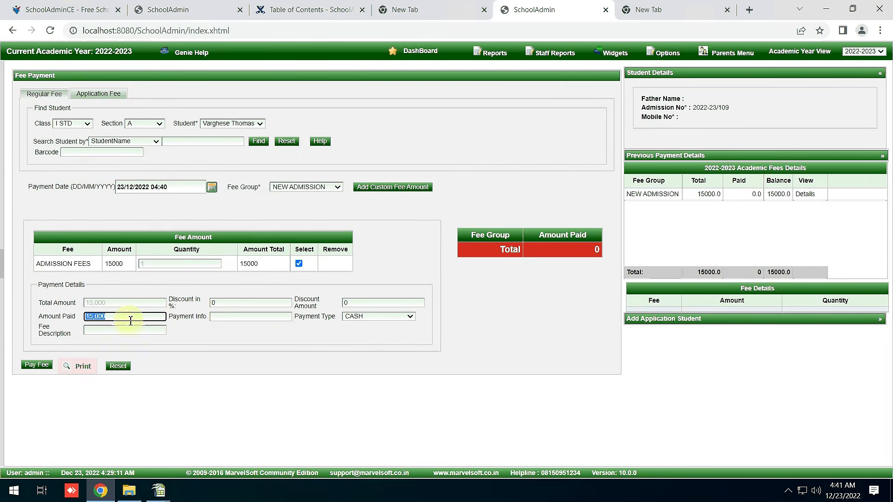
text(10000)
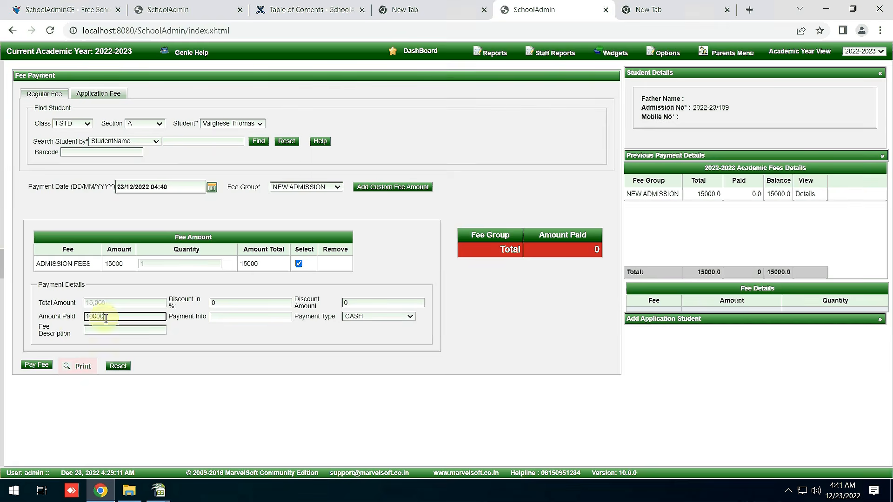
triple_click(50, 320)
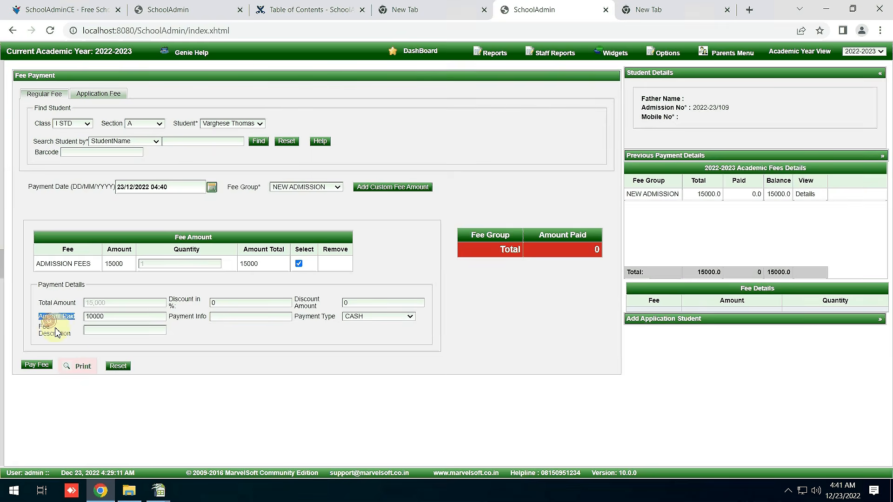
click(37, 366)
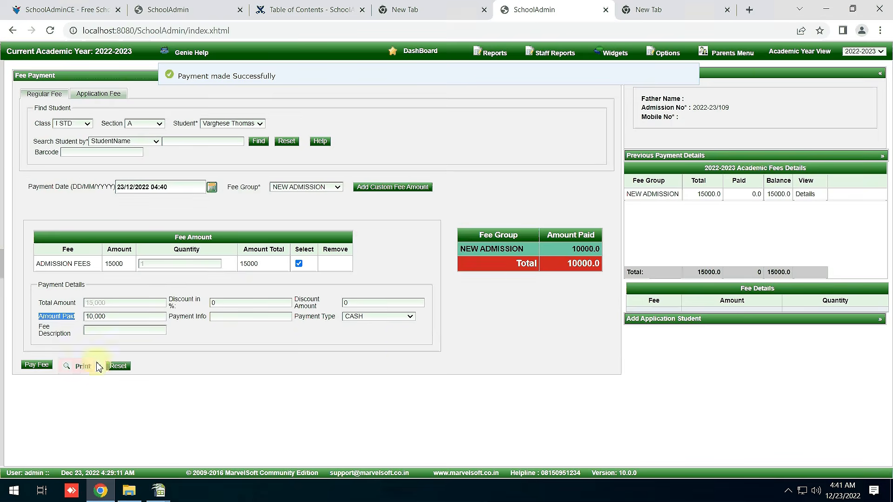
click(81, 366)
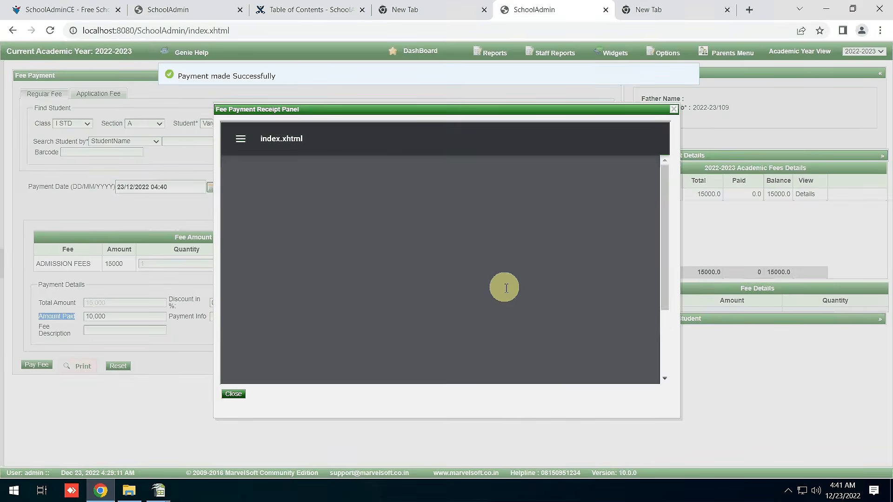
Enlarge the receipt showing the 5000 balance, close it, and confirm 10000.0 paid in history.
click(468, 139)
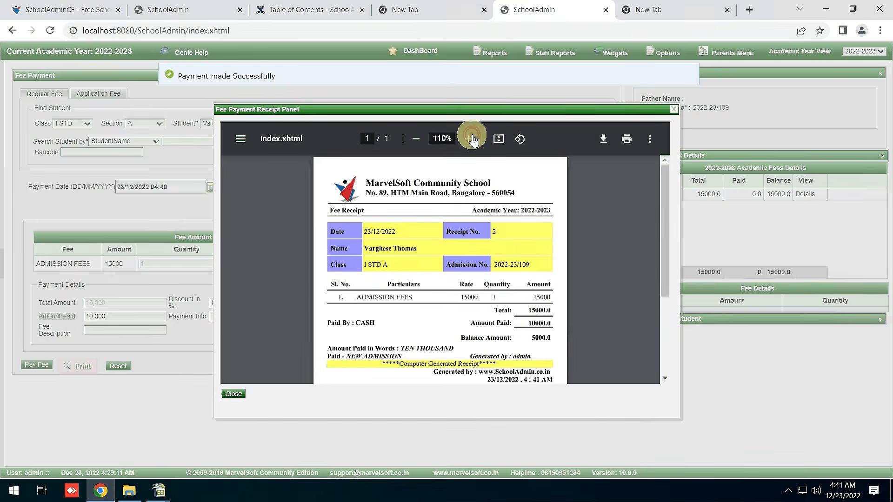
click(469, 139)
click(468, 138)
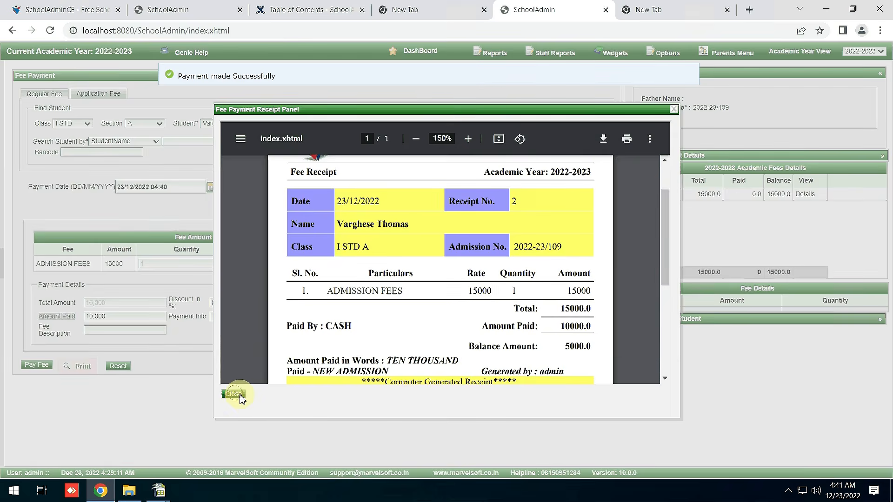
click(238, 395)
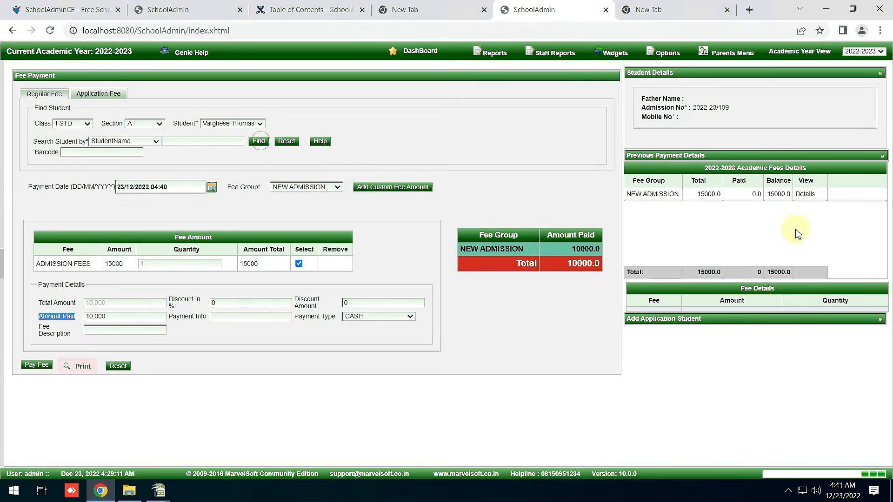
double_click(747, 194)
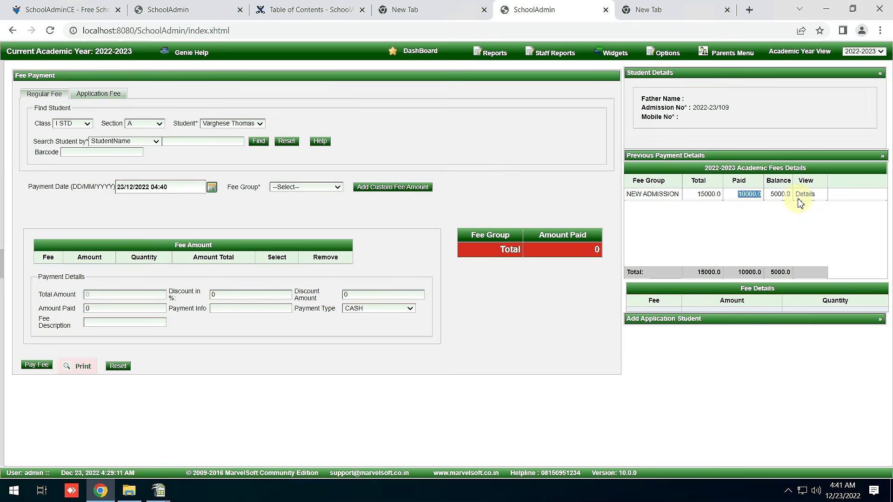
click(3, 278)
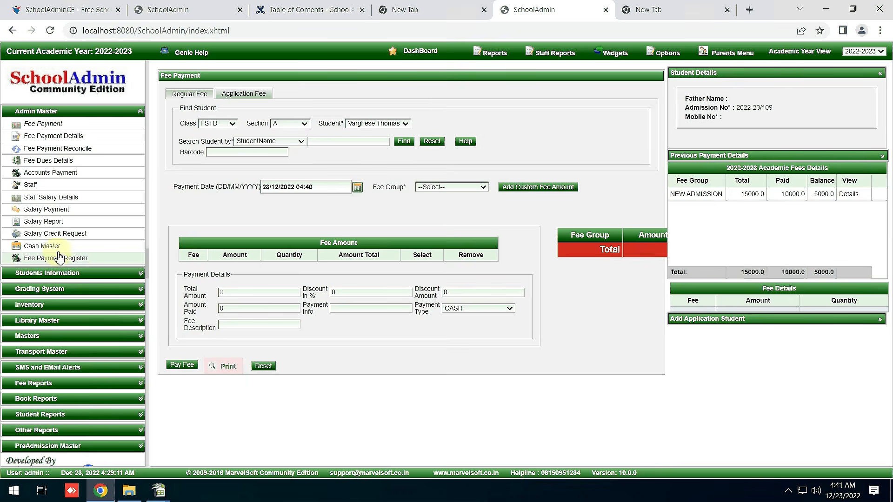
Generate the I STD A Fee Payment Register: 25000 total, 20000 received, 5000 pending.
click(74, 261)
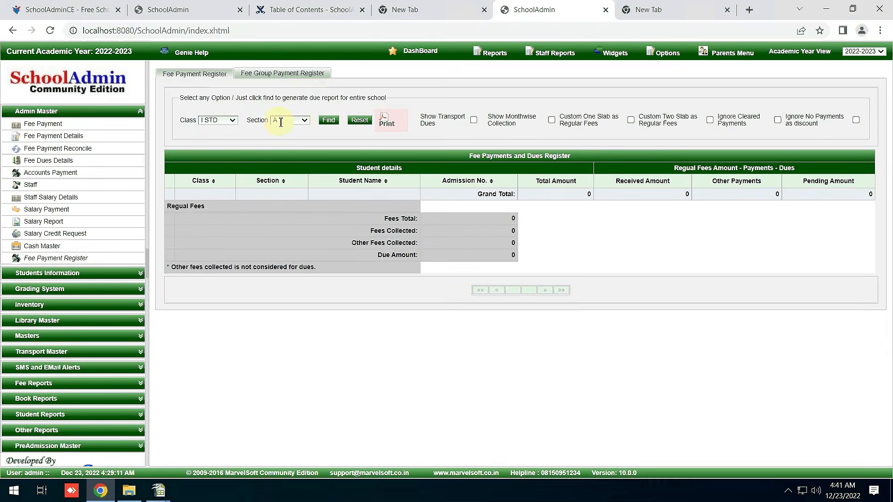
click(328, 120)
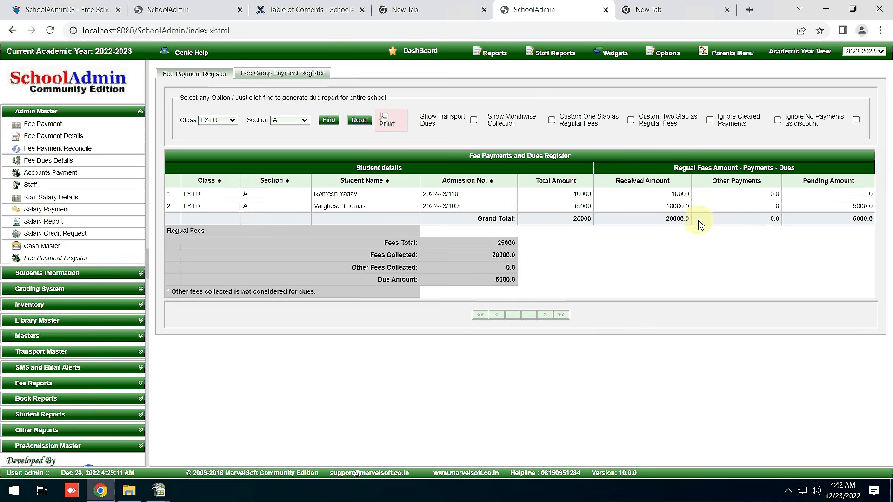
double_click(850, 208)
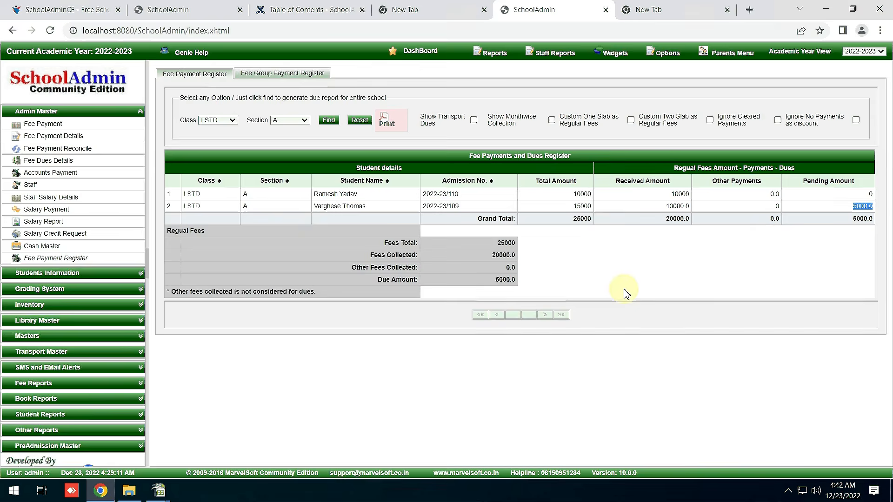
click(44, 386)
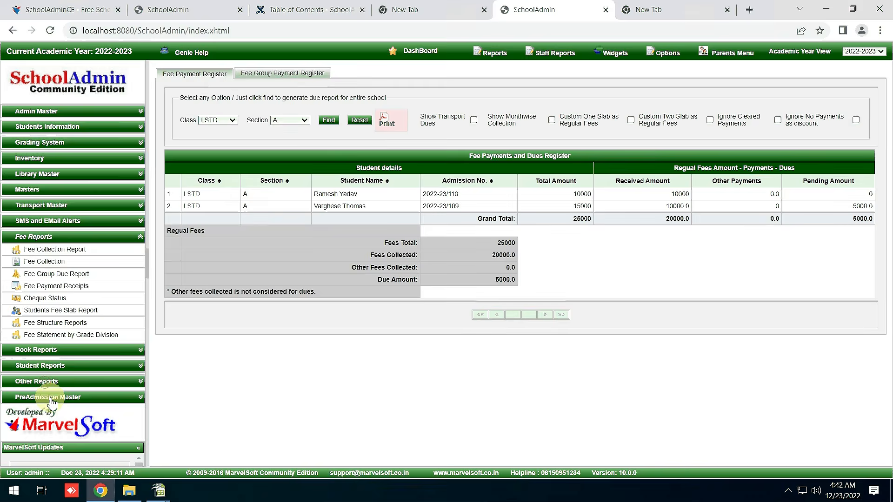
Produce the 23/12/2022 Fee Collection Report showing both admission payments totalling 20,000.00, and preview its printout.
click(68, 263)
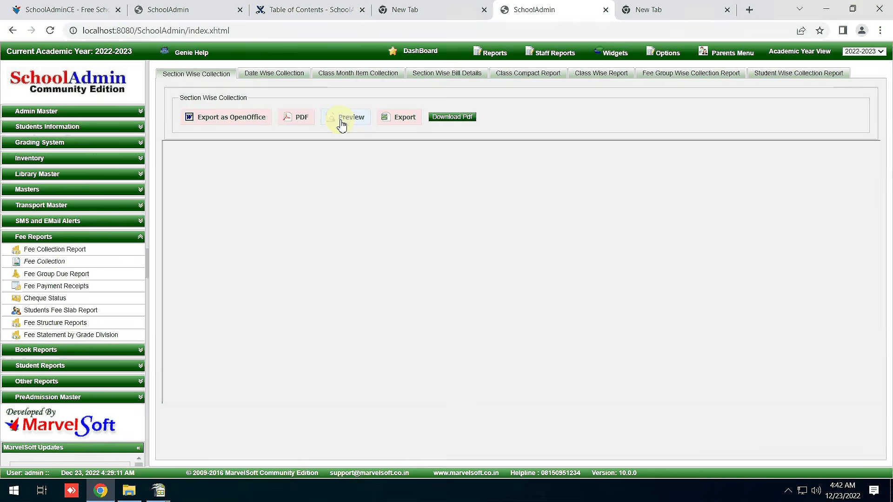
click(70, 249)
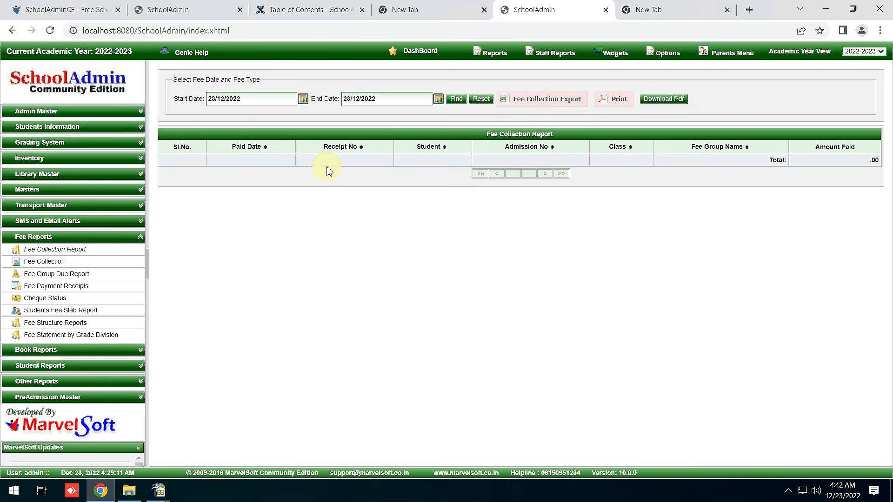
click(456, 106)
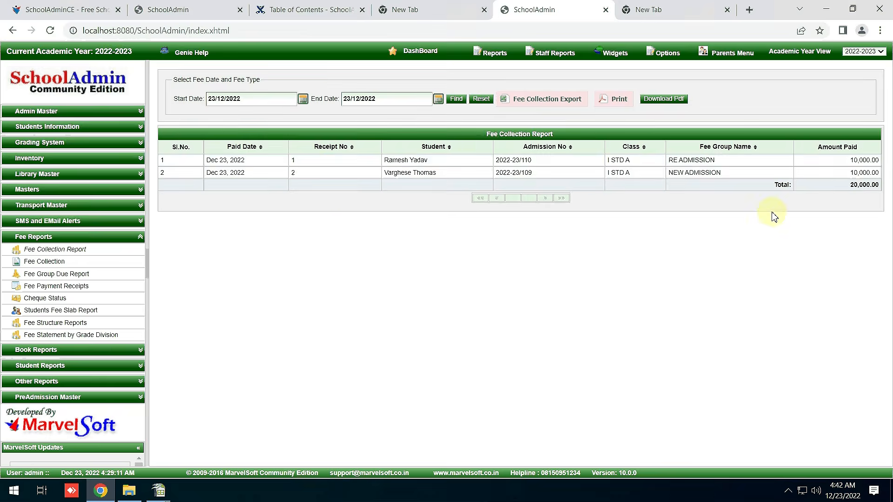
click(620, 107)
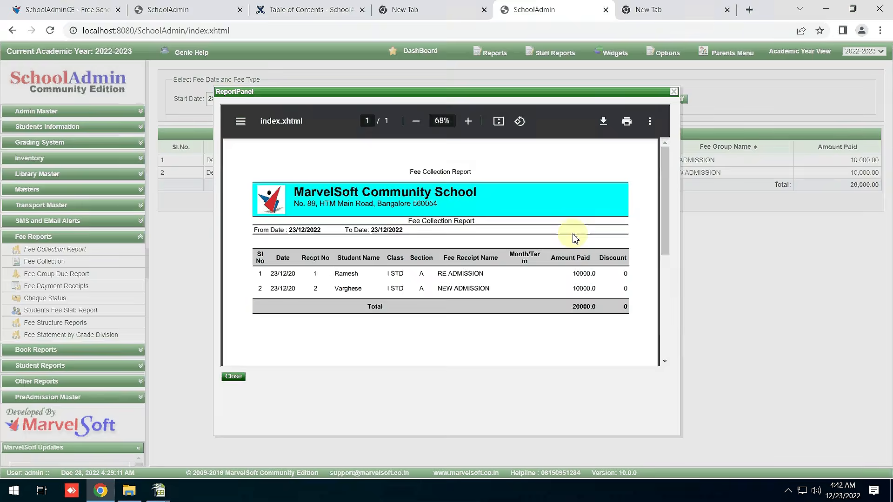
scroll(574, 239, down, 5)
click(233, 376)
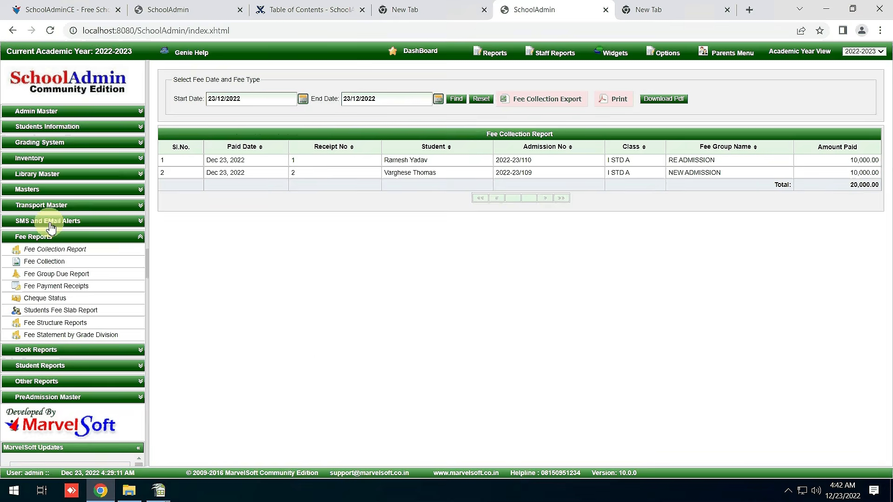
Open the enrolled I STD A student's Student Master record and view their fee payment history.
click(58, 127)
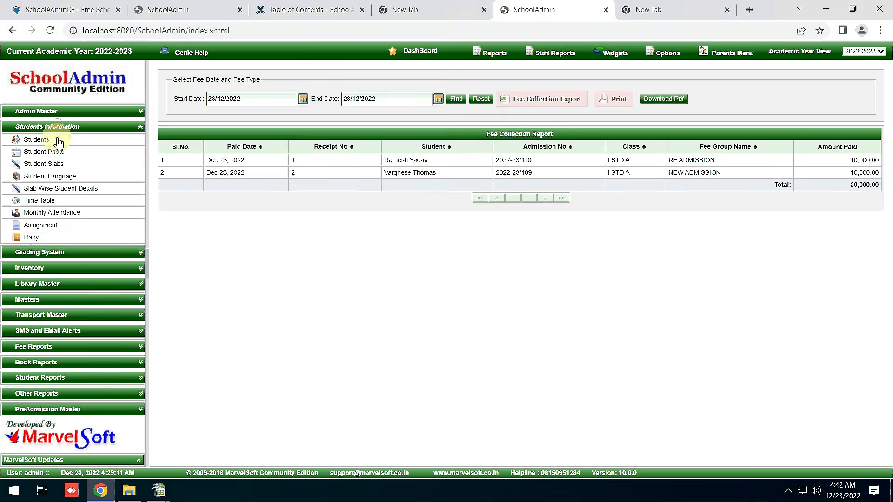
click(58, 141)
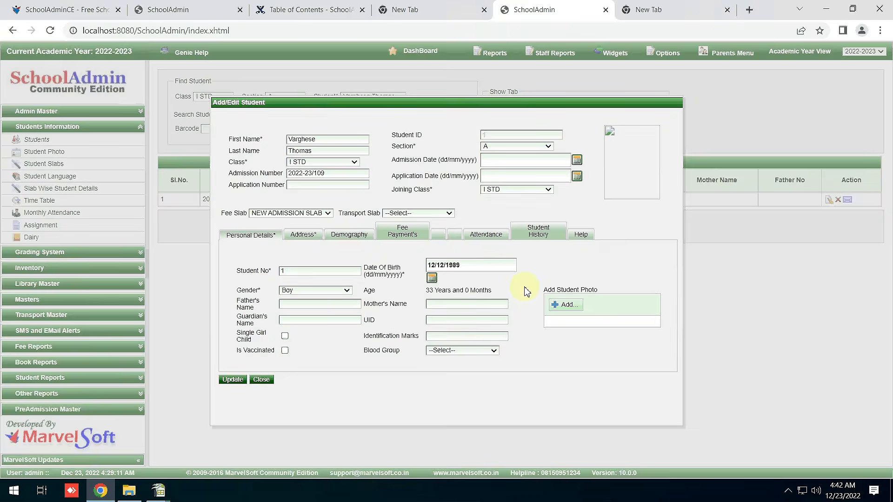
click(400, 238)
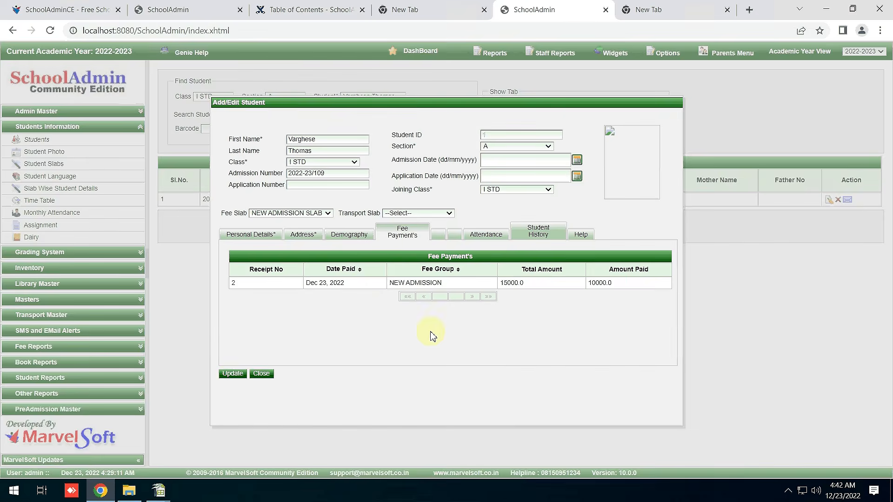
click(261, 373)
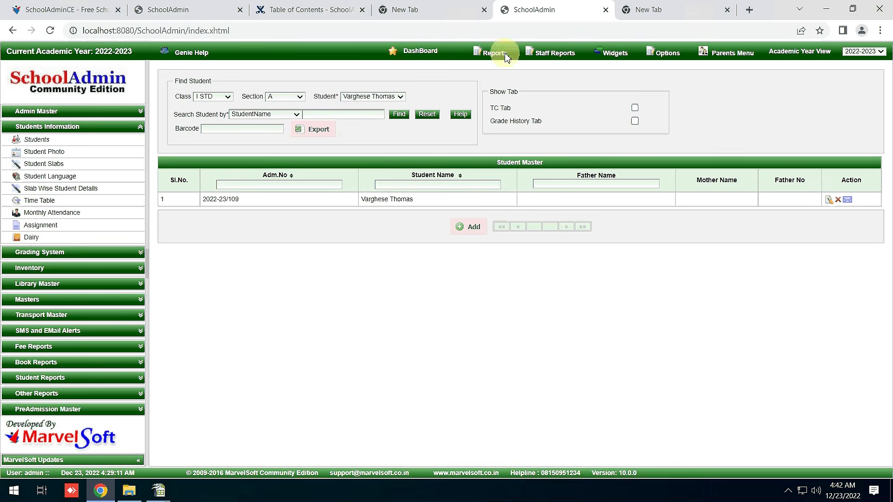
click(665, 55)
Review the Class, Section, Subject and Class Subjects masters, viewing the ENGLISH–I STD A entry unchanged.
click(670, 75)
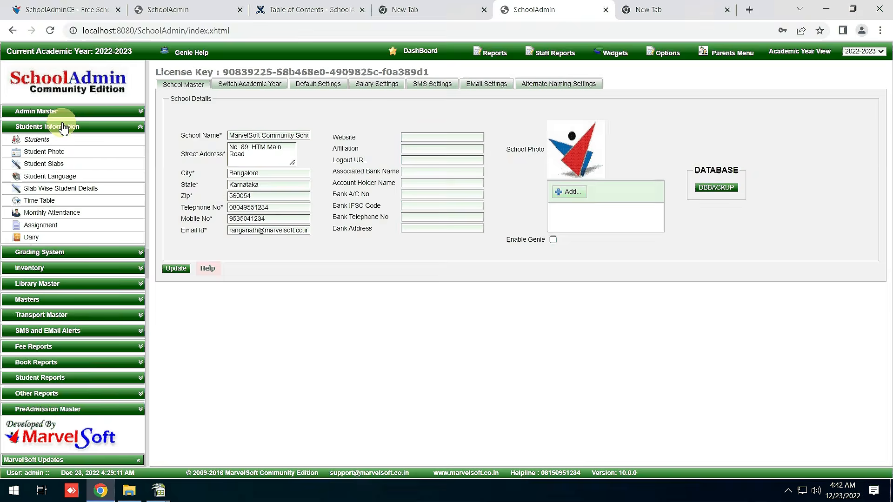
click(51, 297)
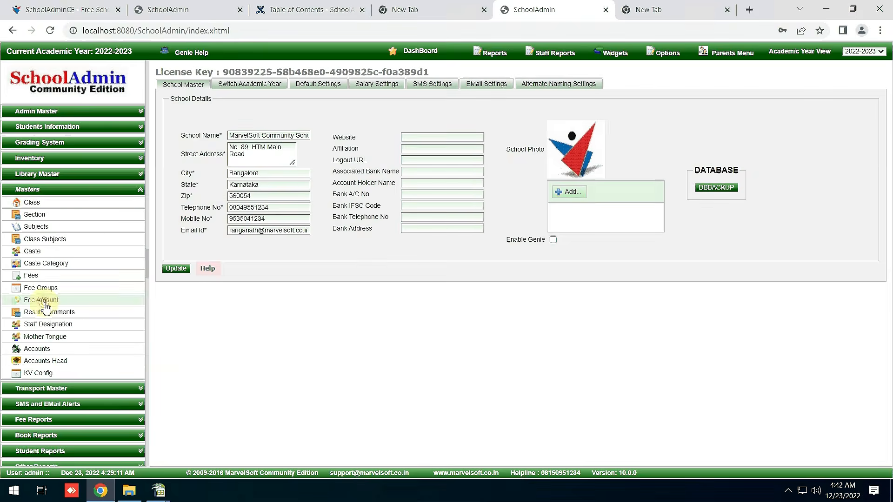
click(50, 207)
click(52, 219)
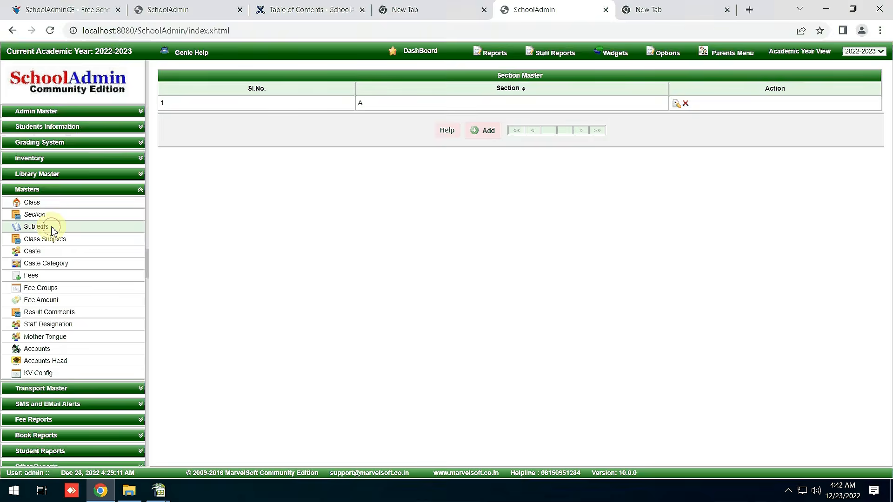
click(52, 228)
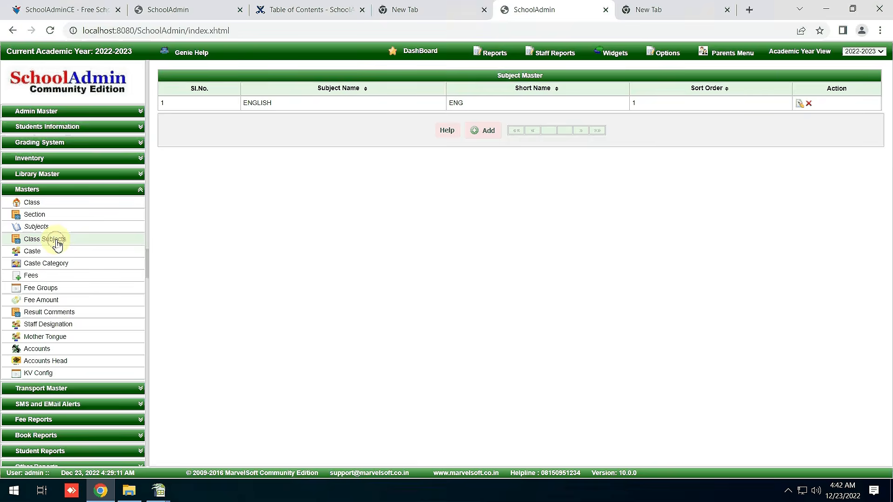
click(55, 241)
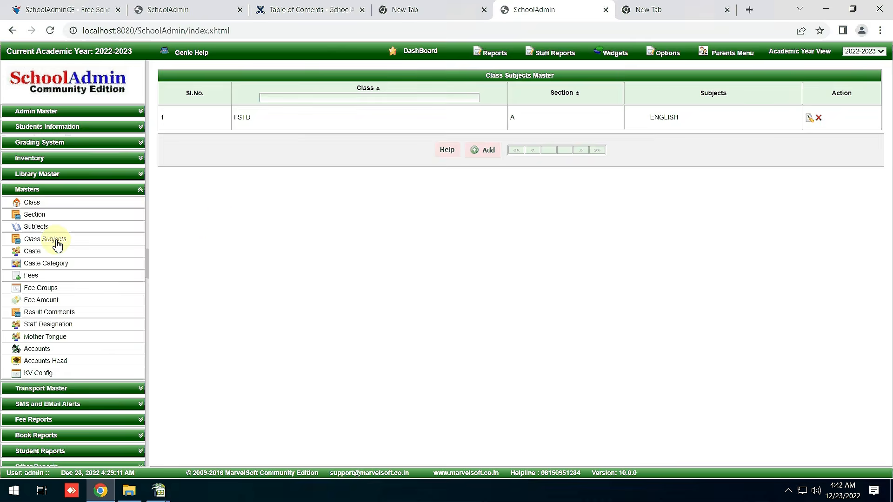
click(809, 118)
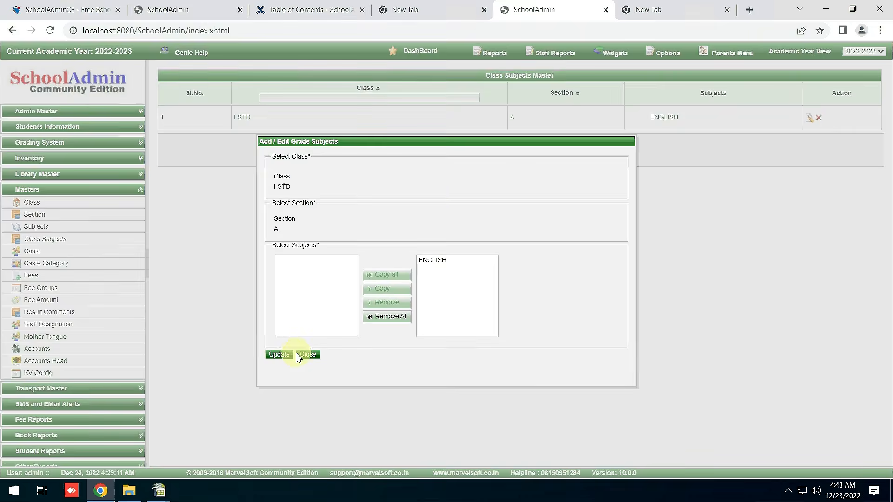
click(303, 356)
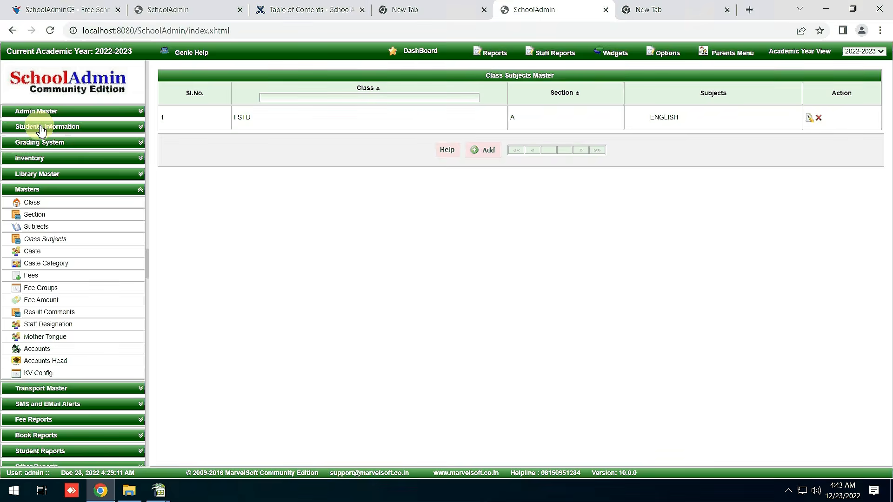
List all students in I STD section A by clearing the single-student filter.
click(42, 128)
click(43, 140)
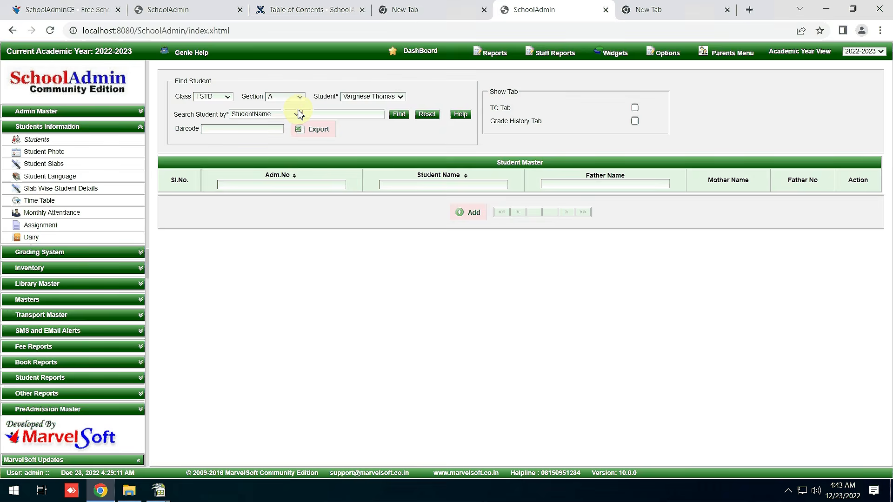
click(372, 96)
click(367, 104)
click(399, 114)
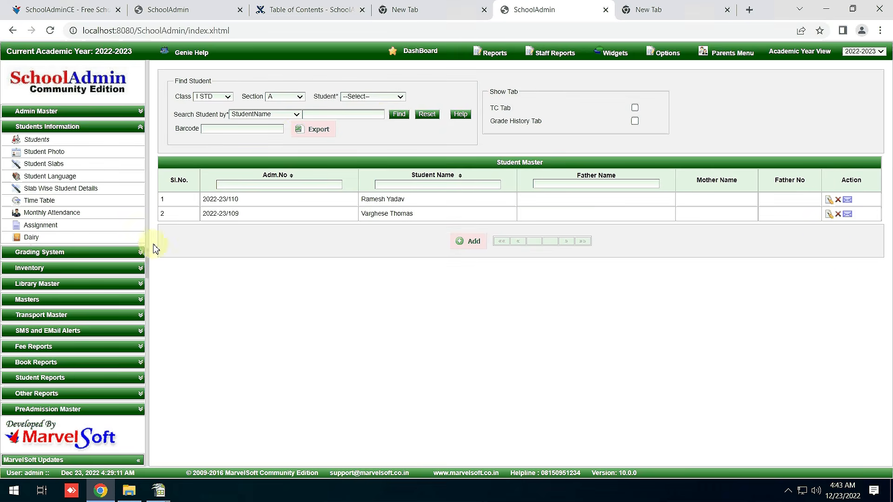
click(40, 300)
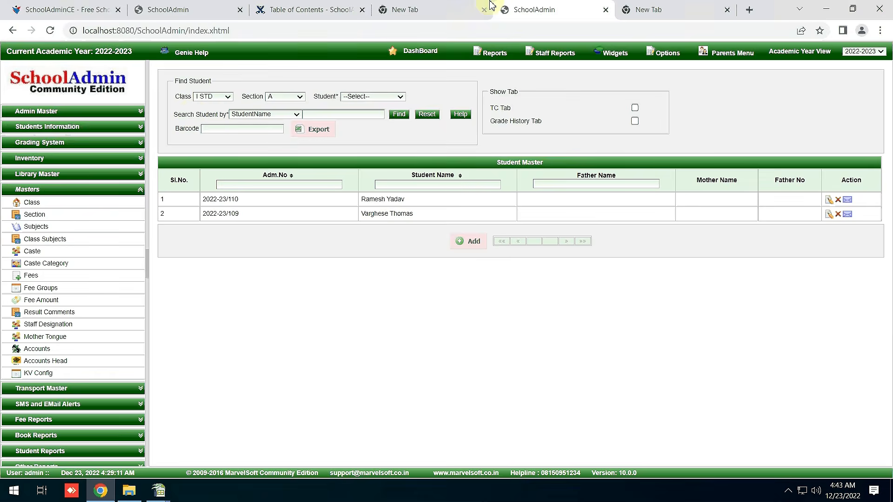
Bring 5th Standard fees.txt up in Notepad++ and scroll through the fee checks.
mouse_move(471, 1)
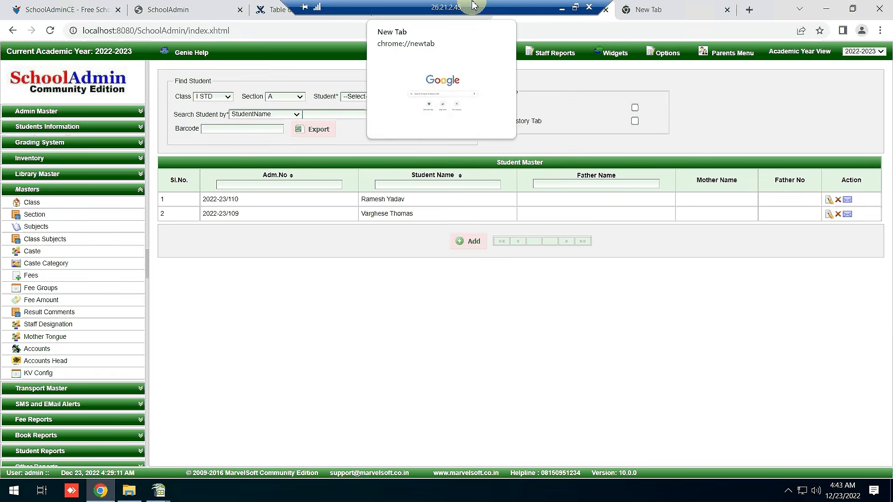
click(545, 14)
click(321, 329)
scroll(367, 291, down, 1)
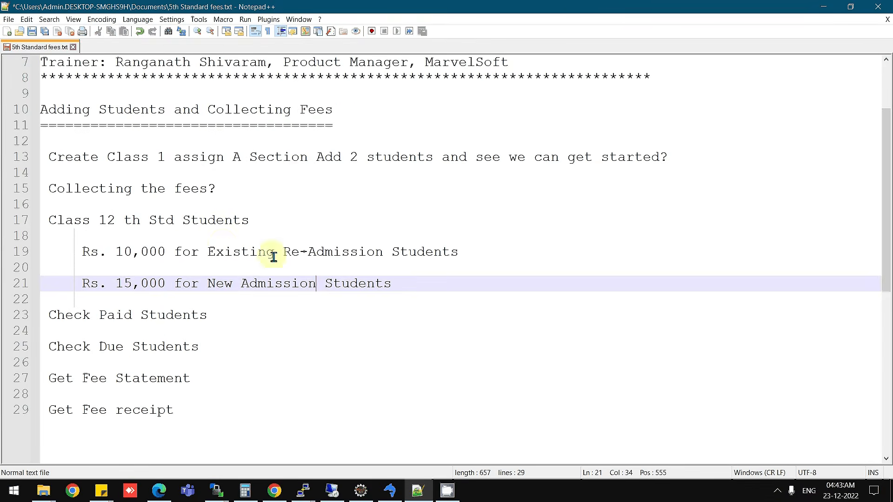
Highlight the Rs. 15,000 new-admission, Rs. 10,000 re-admission, receipt and Check Paid Students notes, then return to SchoolAdminCE.
triple_click(124, 283)
triple_click(148, 252)
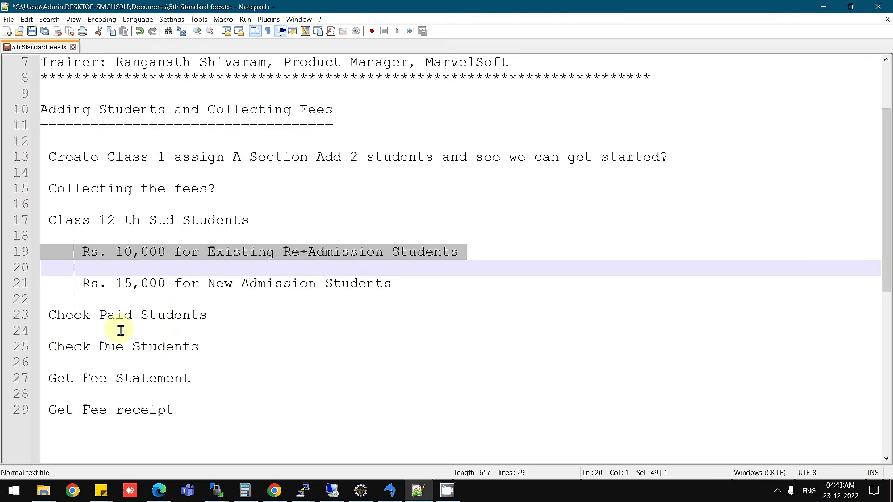
double_click(145, 409)
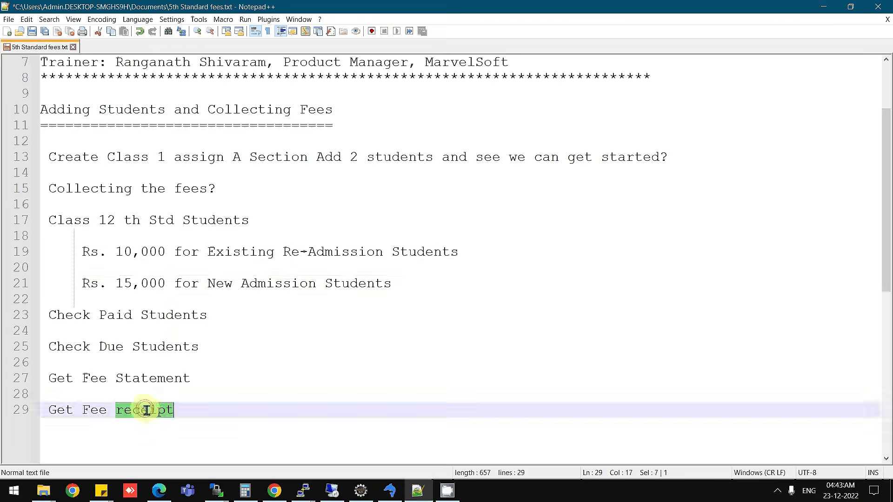
triple_click(156, 313)
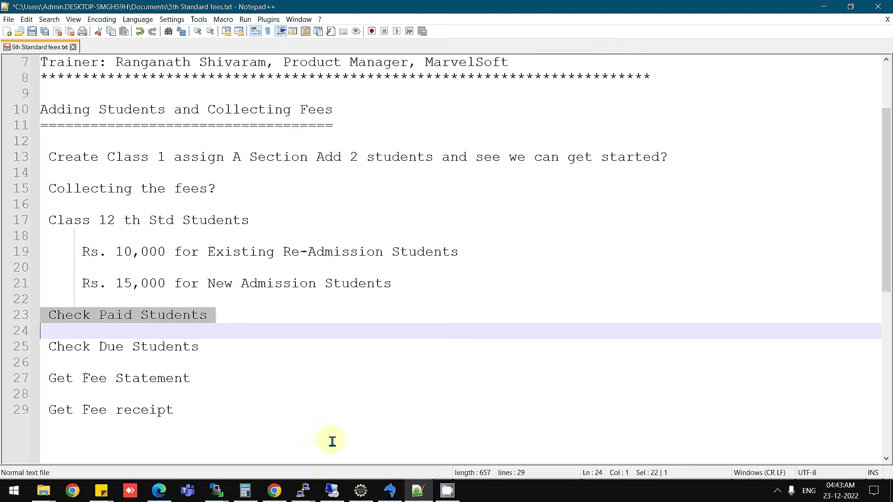
click(332, 491)
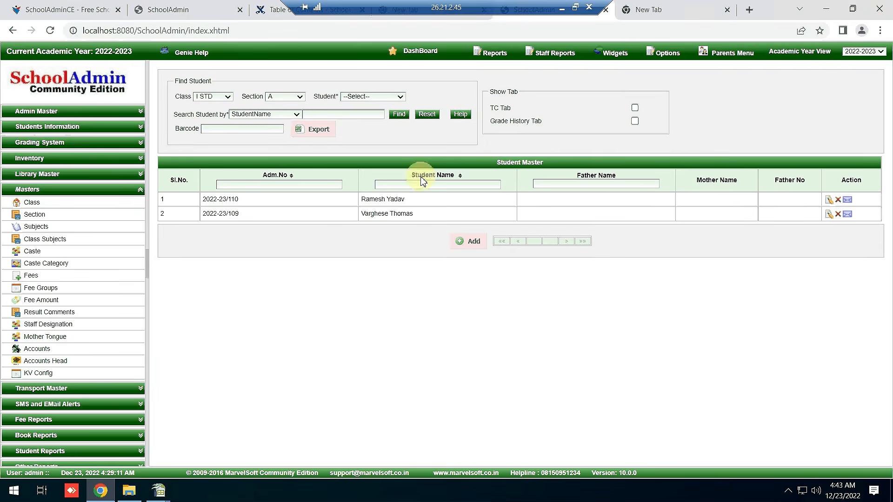
Go back to the dashboard, log out of SchoolAdminCE and log back in.
click(45, 203)
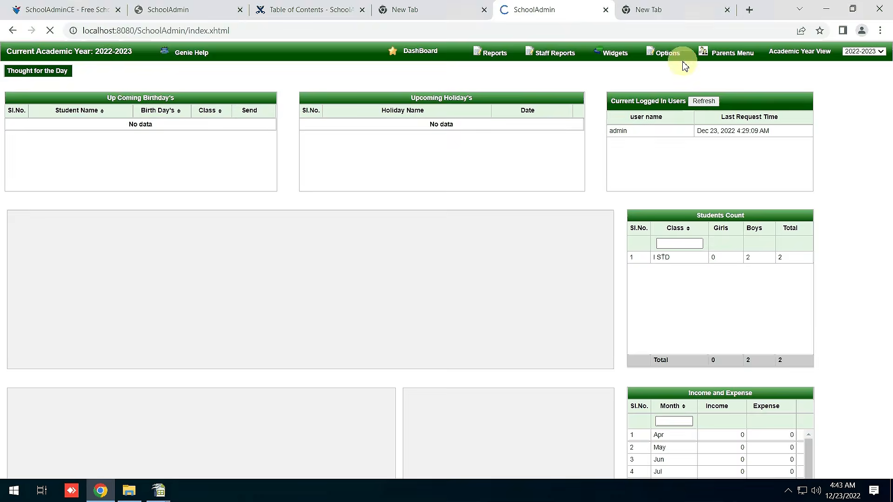
mouse_move(665, 53)
click(672, 112)
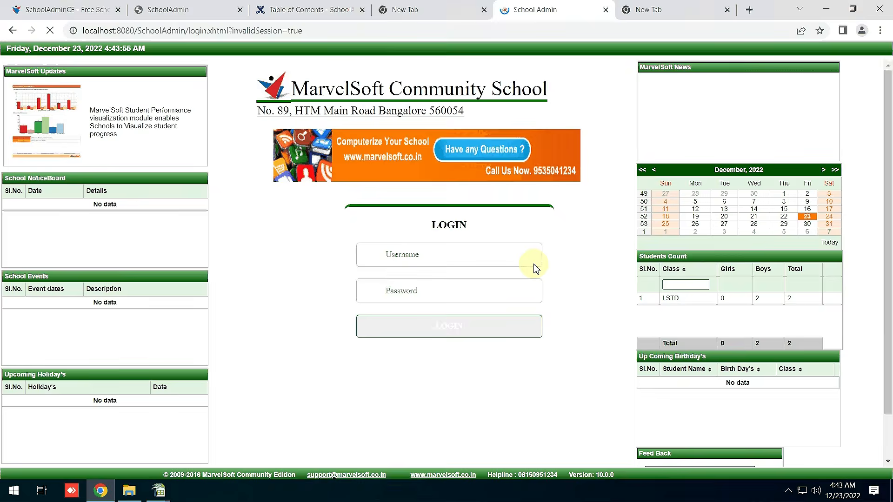
click(451, 328)
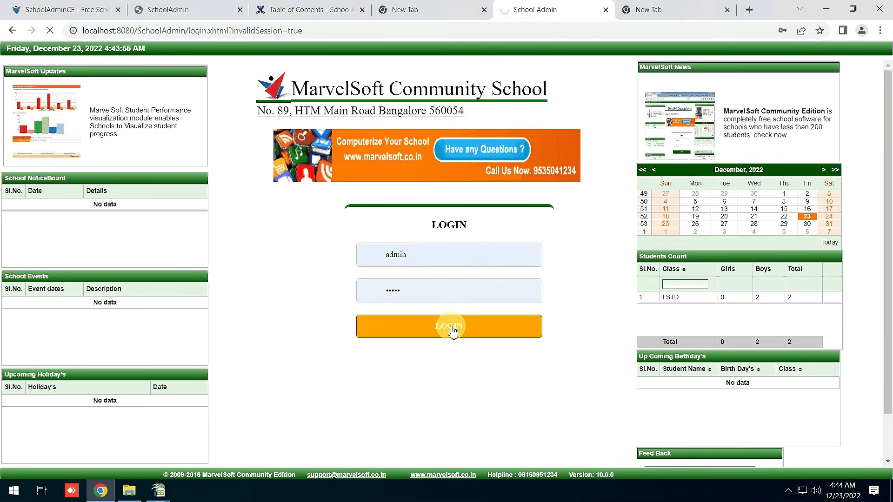
click(451, 328)
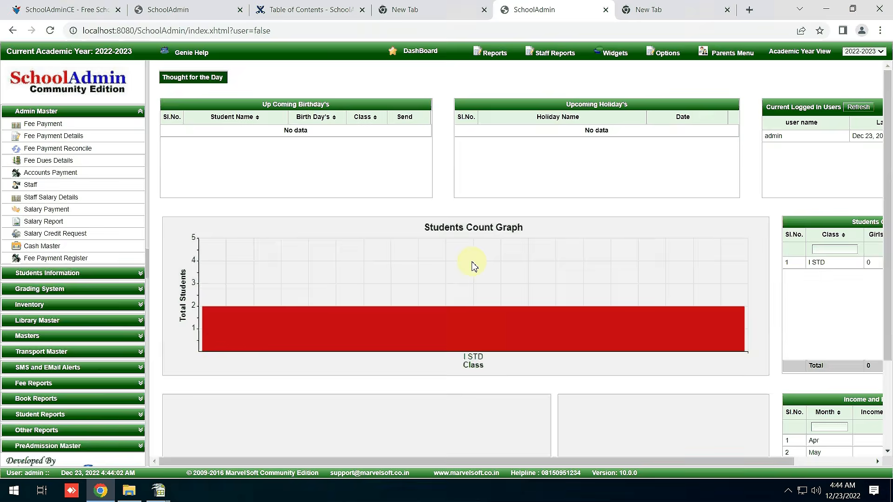
Scroll the Income and Expense table to confirm 20000.0 Dec income, then go to Fee Payment.
scroll(535, 257, down, 3)
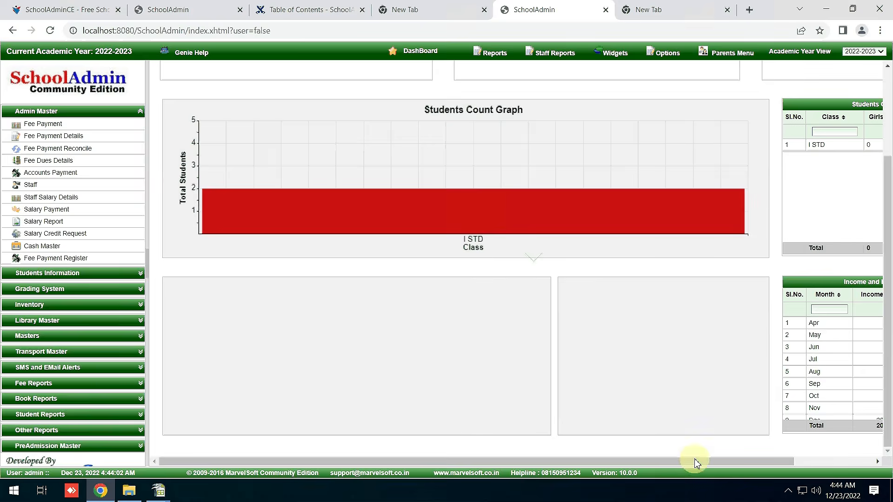
drag(696, 461, 800, 456)
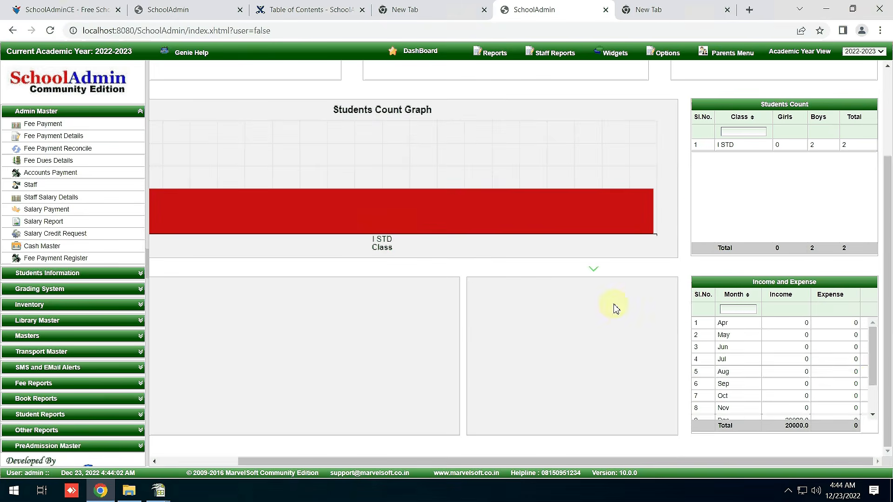
drag(873, 376, 872, 419)
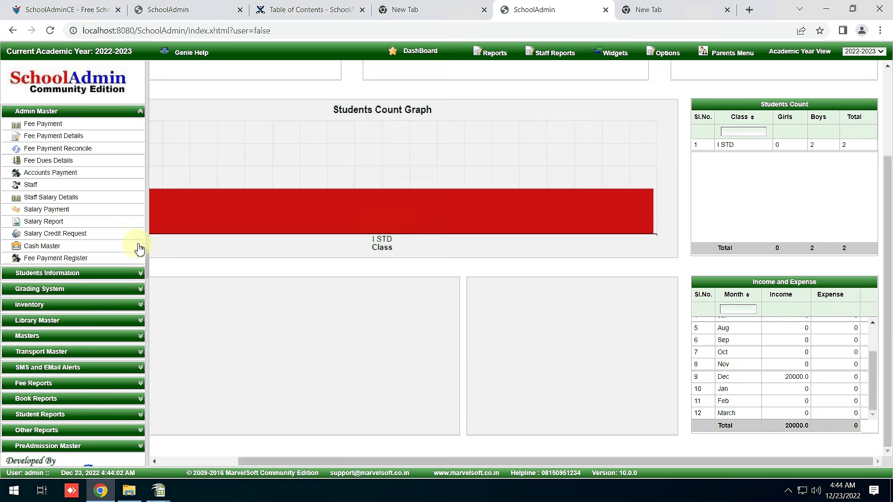
click(45, 126)
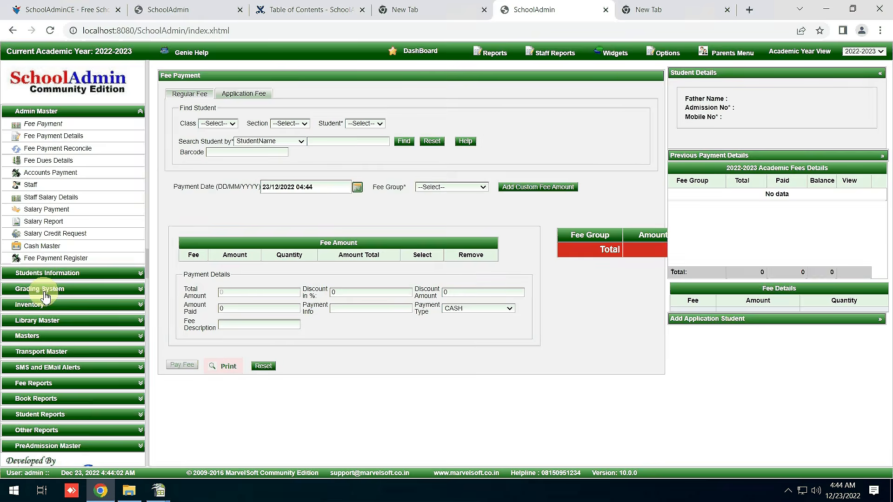
Show the Day Book for 23/12/2022 with 20,000.00 admission fee income.
click(53, 248)
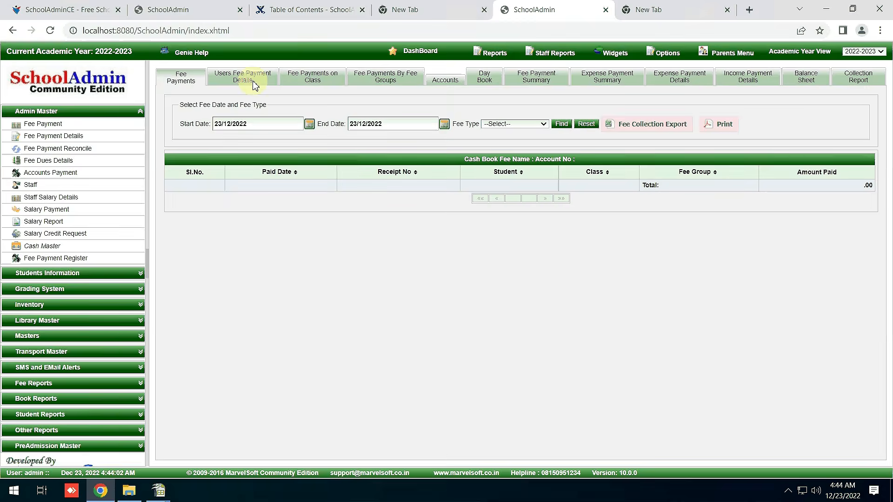
click(254, 80)
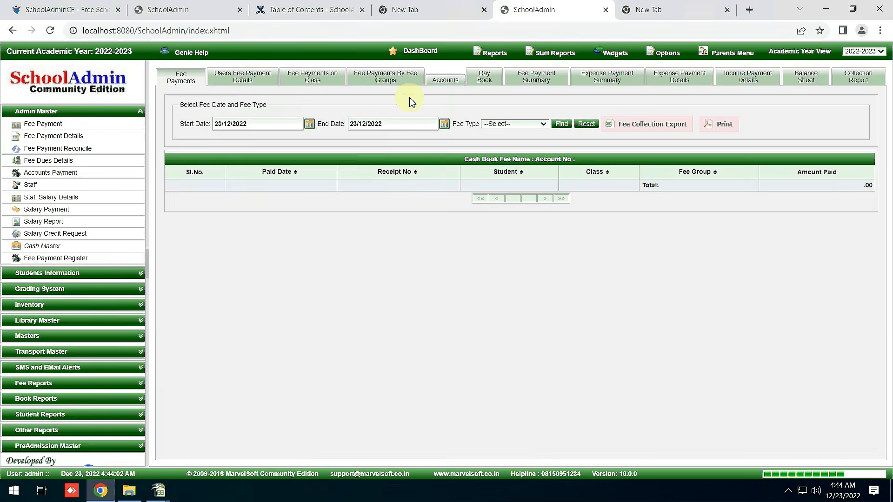
click(481, 81)
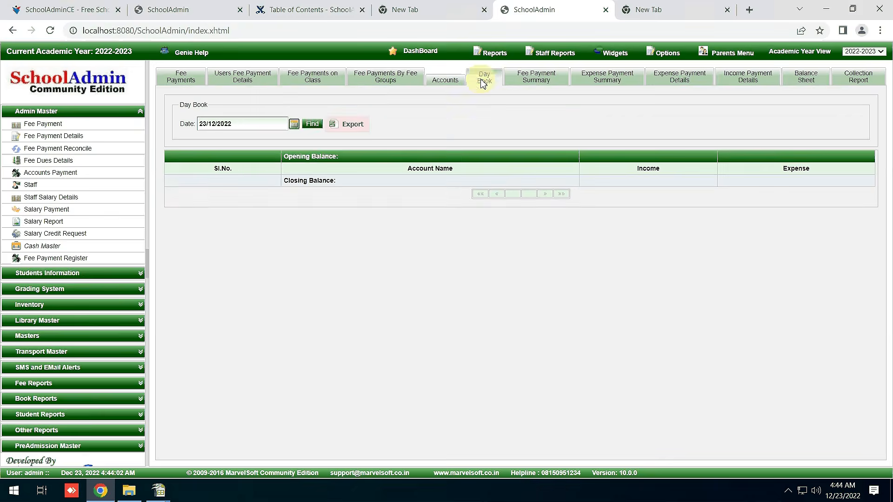
click(308, 124)
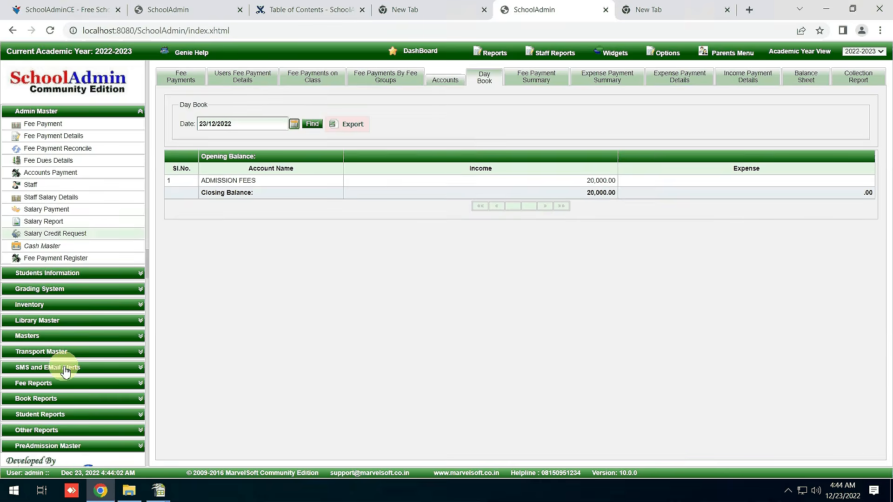
Expand the Admin Master pages in the sidebar and open the Options list.
click(41, 337)
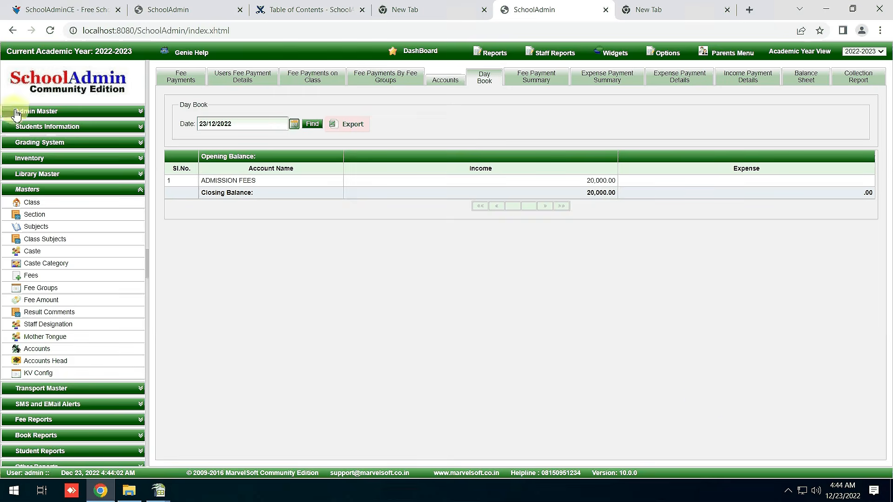
click(31, 111)
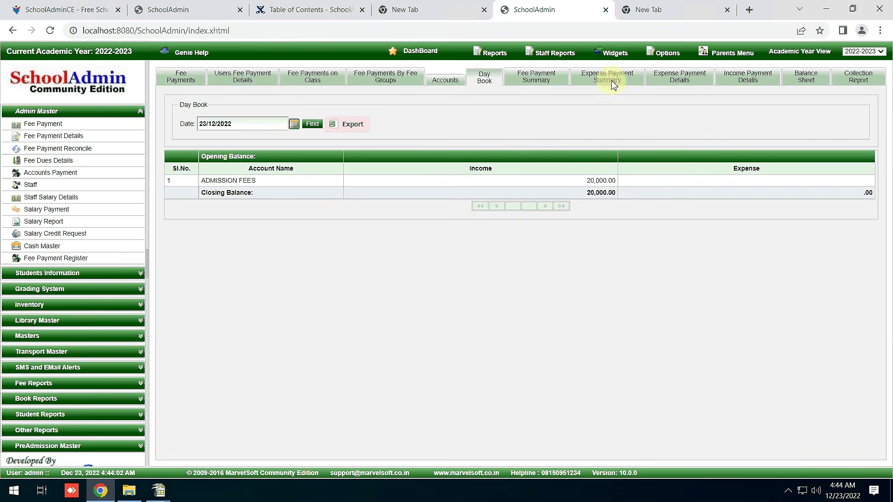
click(664, 54)
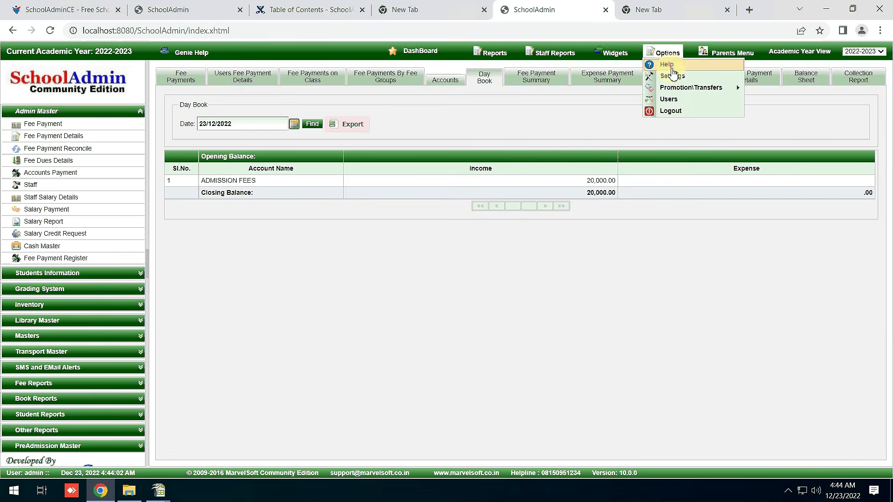
Open Exam Configuration, try its Help page, and close the unreachable help tab.
click(45, 290)
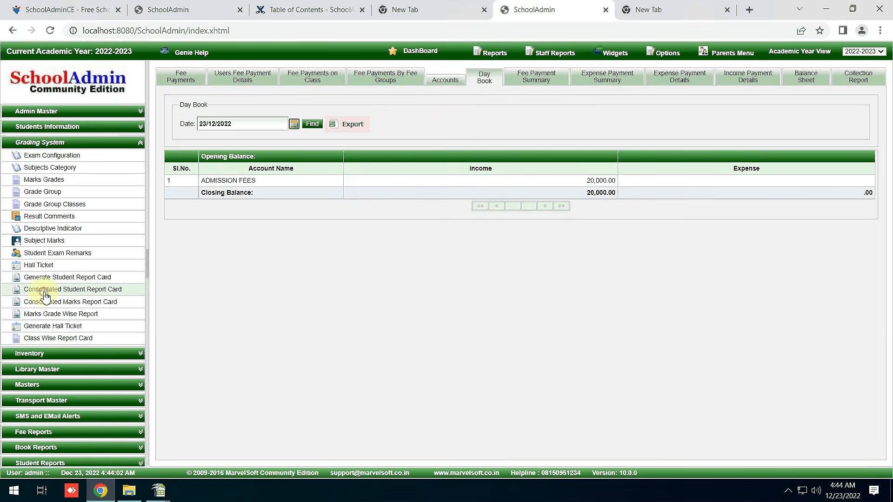
click(73, 159)
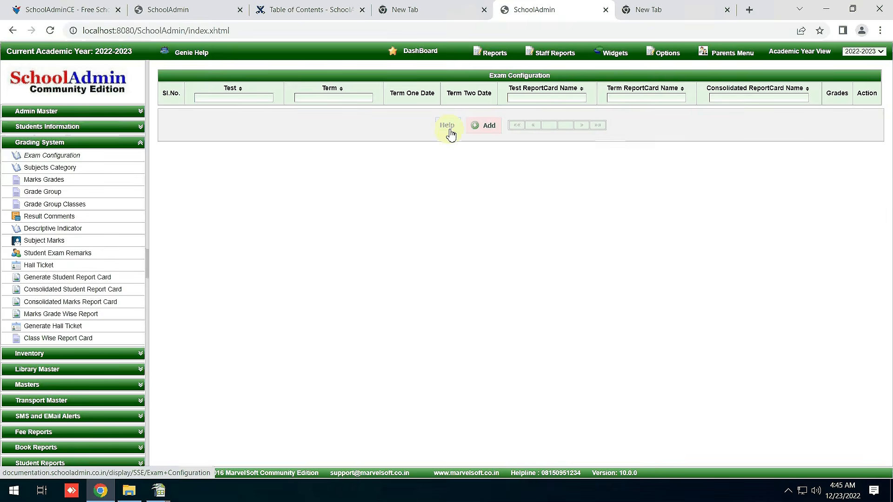
click(450, 134)
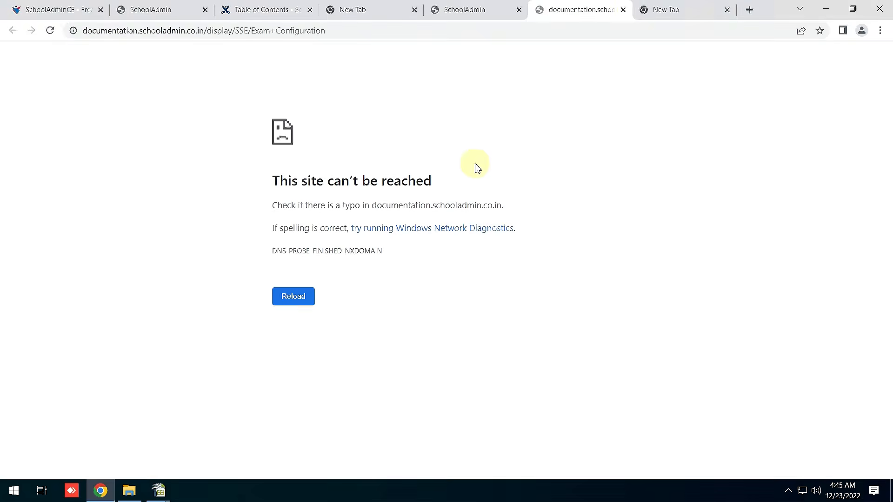
click(623, 9)
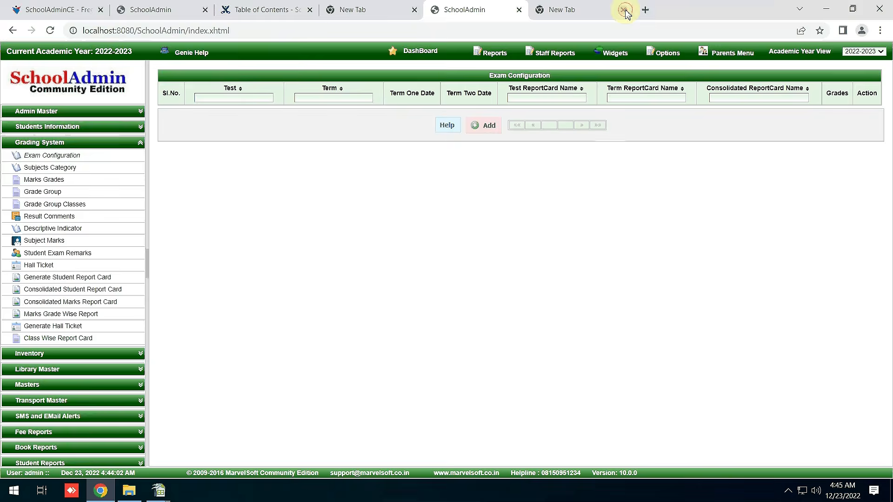
Open Student Master, try its Help page, and close the unreachable help tab.
click(57, 131)
click(64, 139)
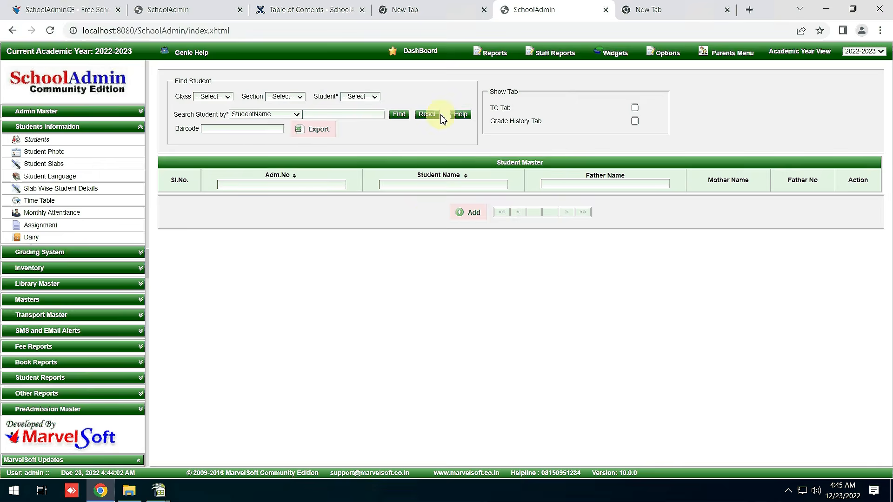
click(461, 115)
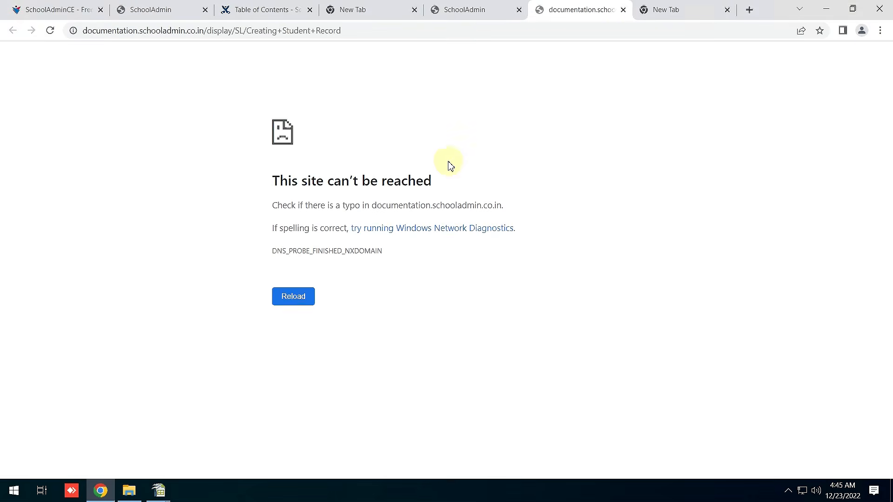
click(623, 9)
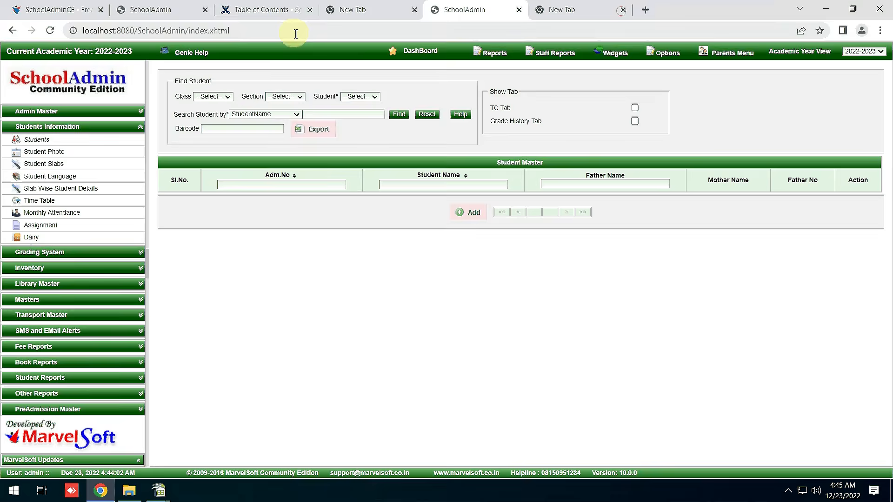
Open the Creating Caste page from the documentation's Table of Contents and read it.
click(260, 10)
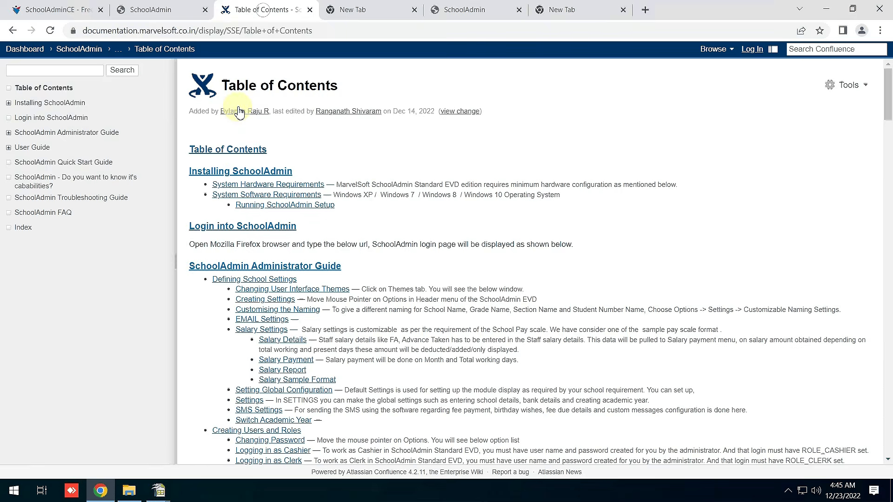
click(231, 155)
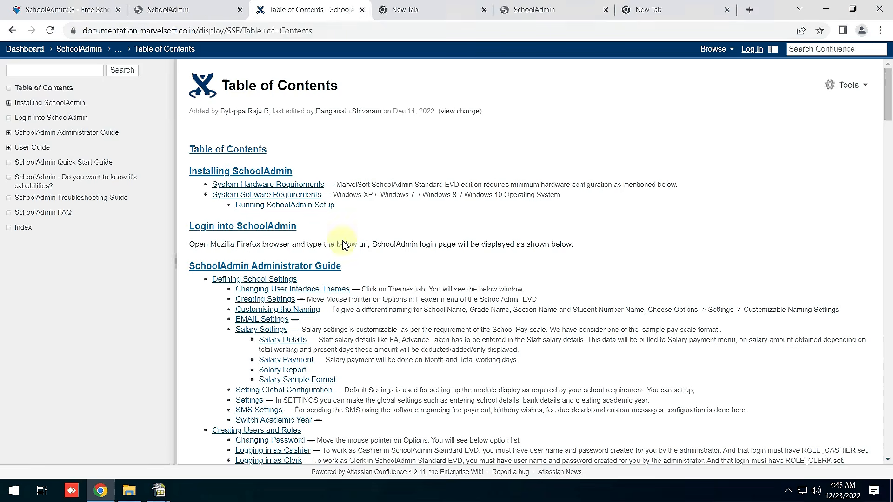
scroll(298, 192, down, 1)
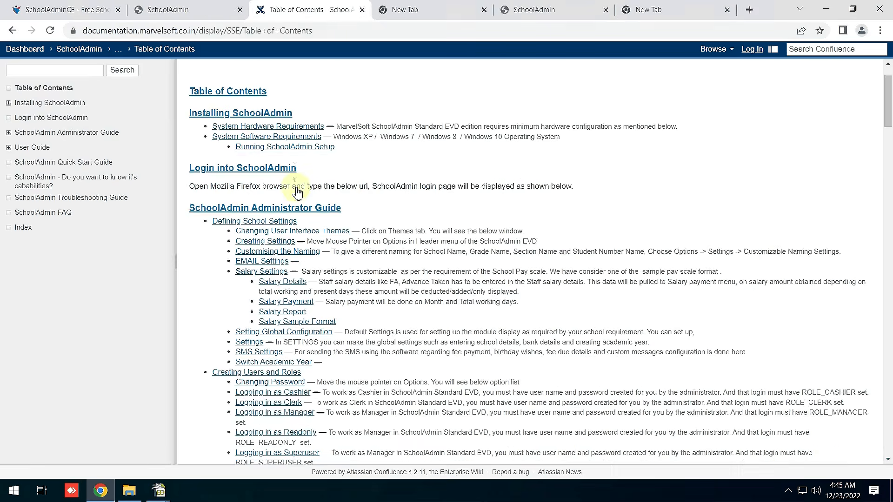
scroll(289, 267, down, 6)
scroll(289, 268, up, 1)
click(260, 212)
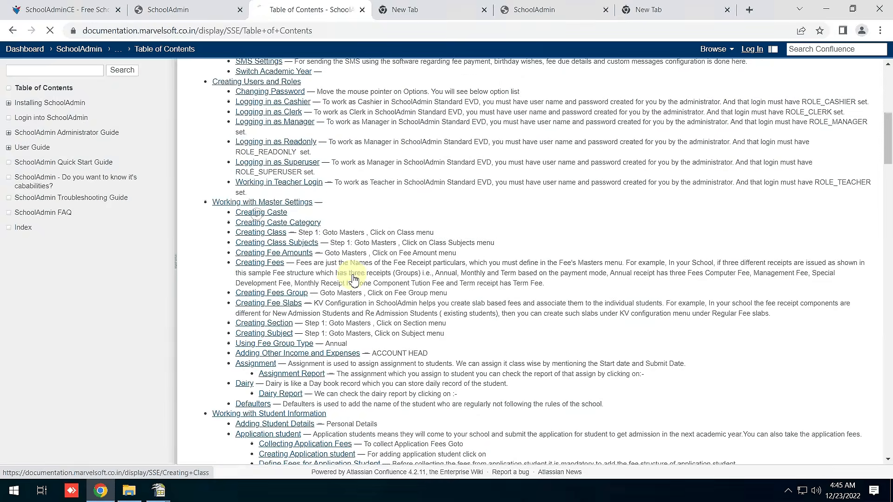
scroll(603, 283, down, 8)
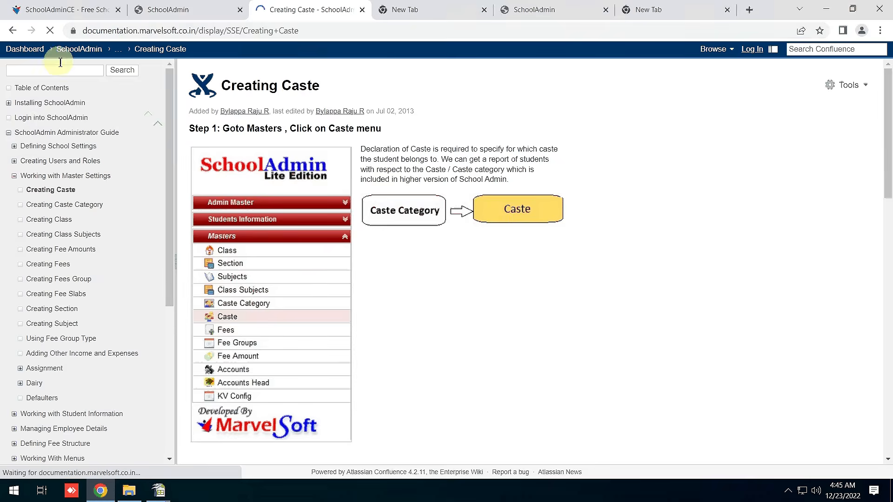
From the SchoolAdminCE website documentation, open Customising the Naming and Switch Academic Year pages.
click(160, 9)
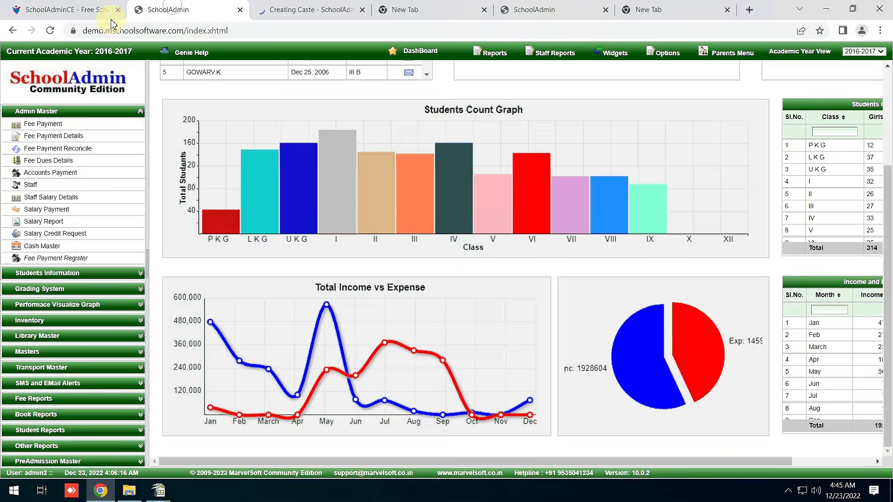
click(111, 17)
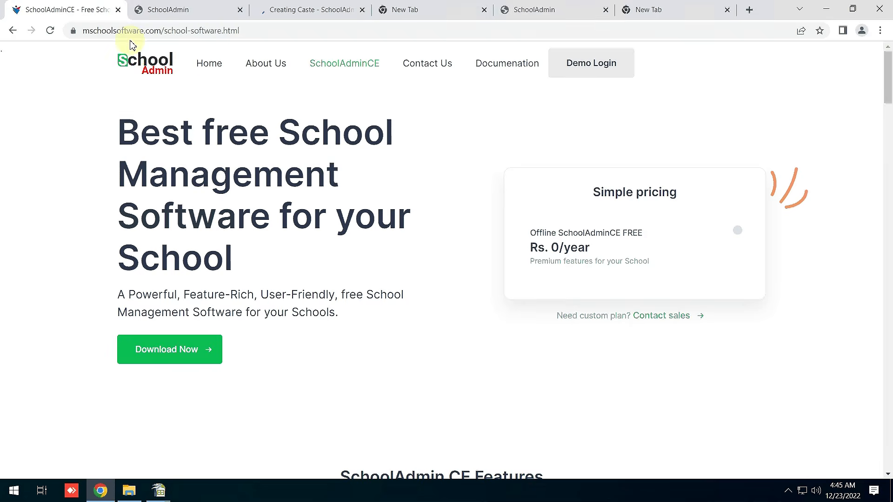
click(210, 65)
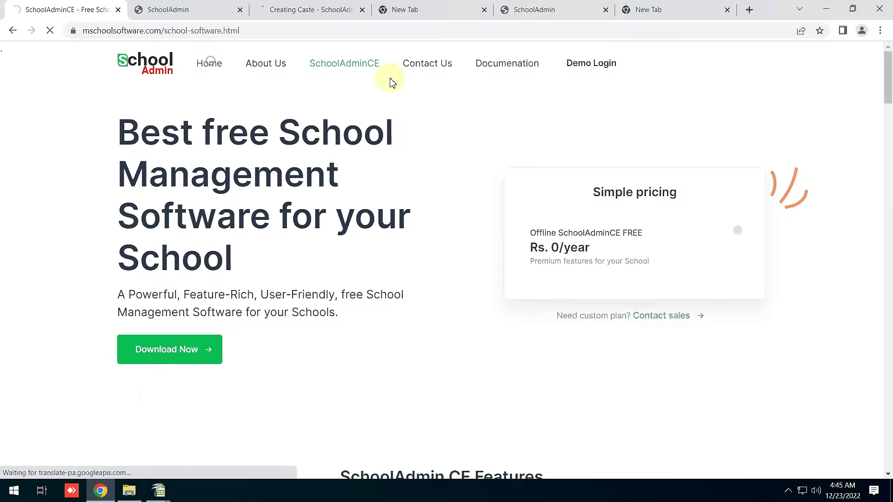
click(520, 71)
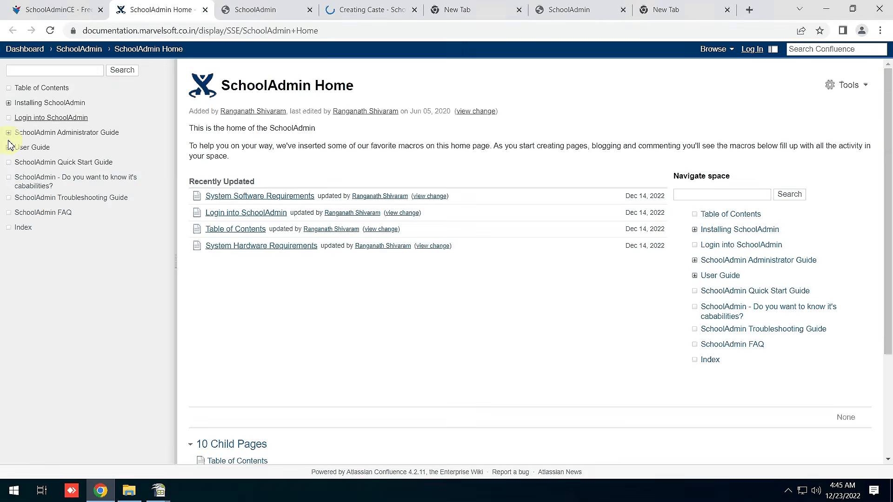
click(8, 132)
click(35, 147)
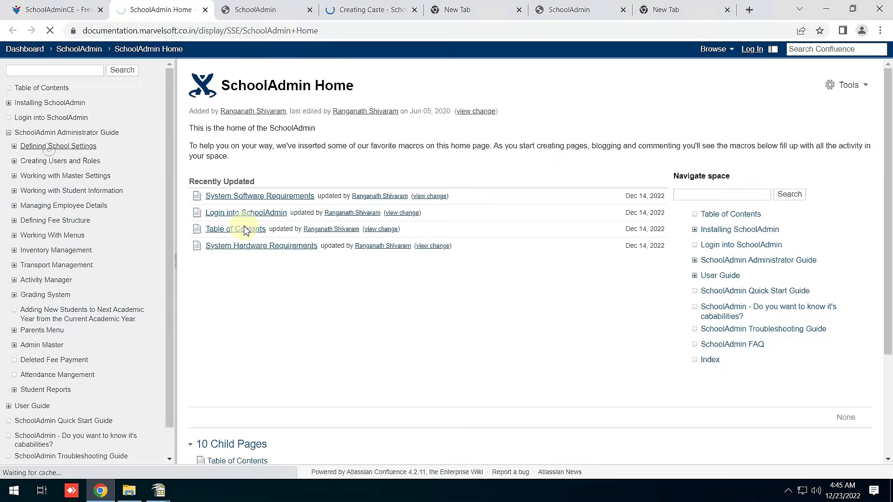
click(251, 208)
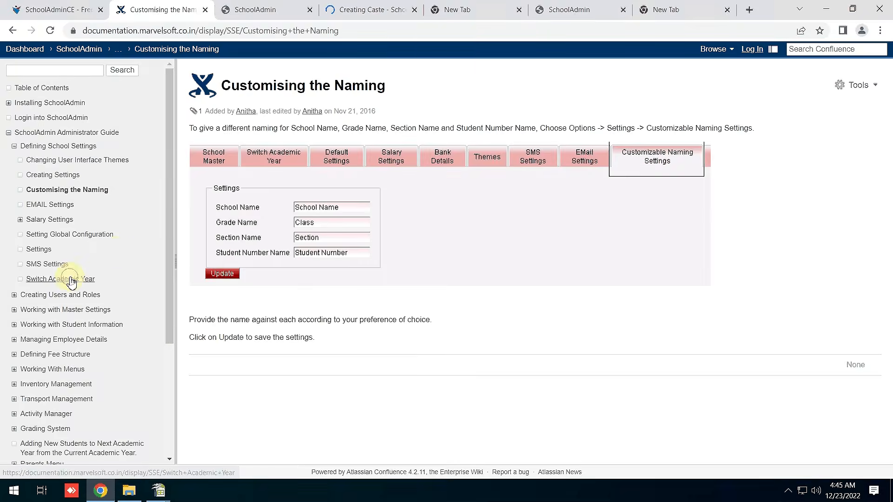
click(71, 280)
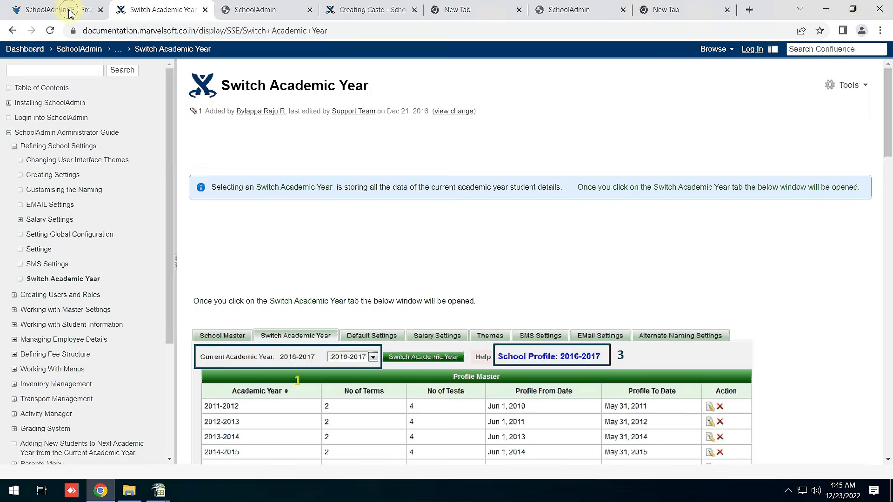
Switch back through the browser tabs to the SchoolAdmin Student Master page.
click(70, 10)
click(369, 9)
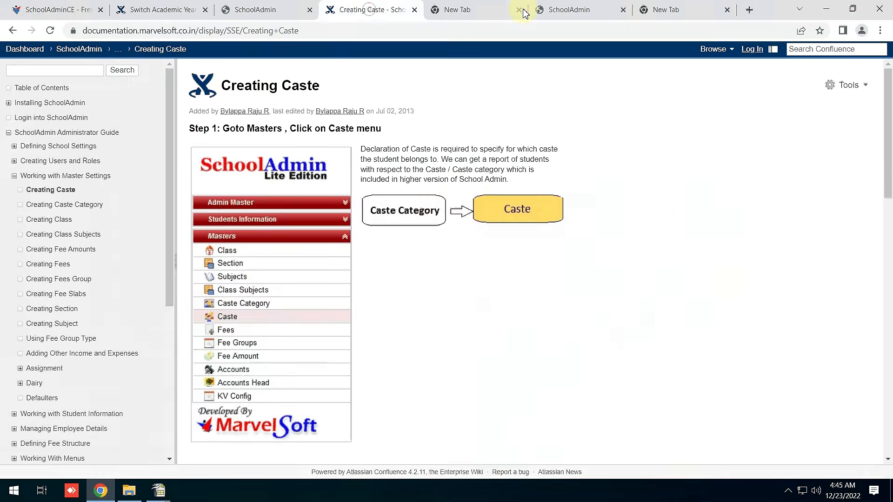
click(535, 11)
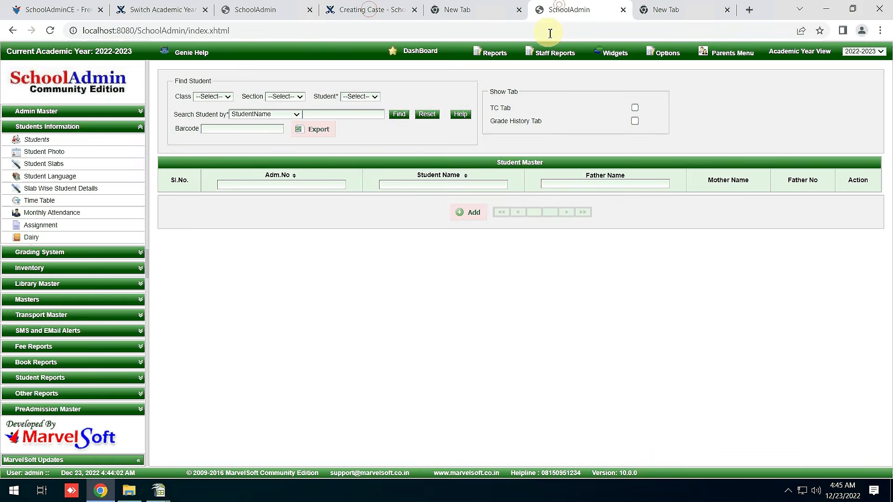
Open the Student Slabs Master page, then switch to a blank new Chrome tab.
click(61, 165)
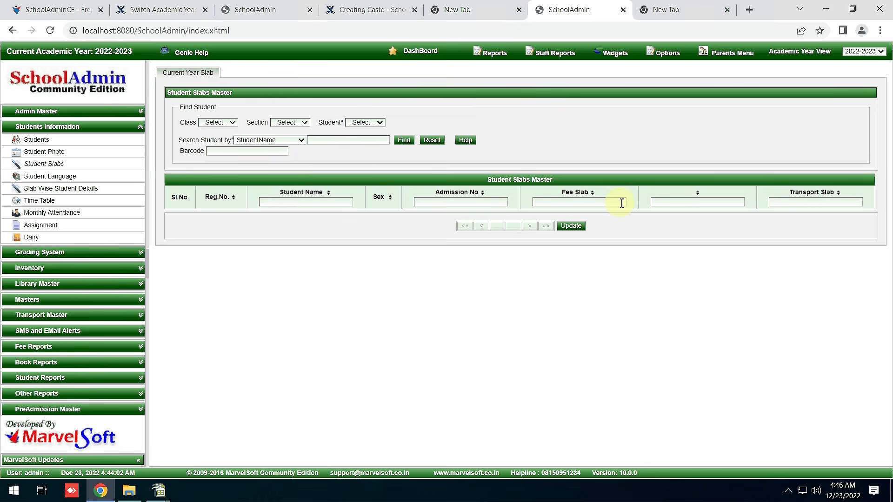
click(451, 7)
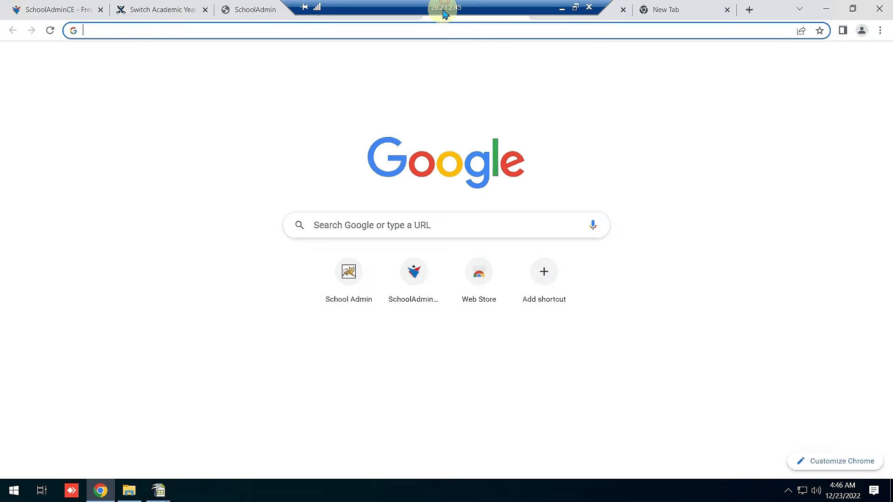